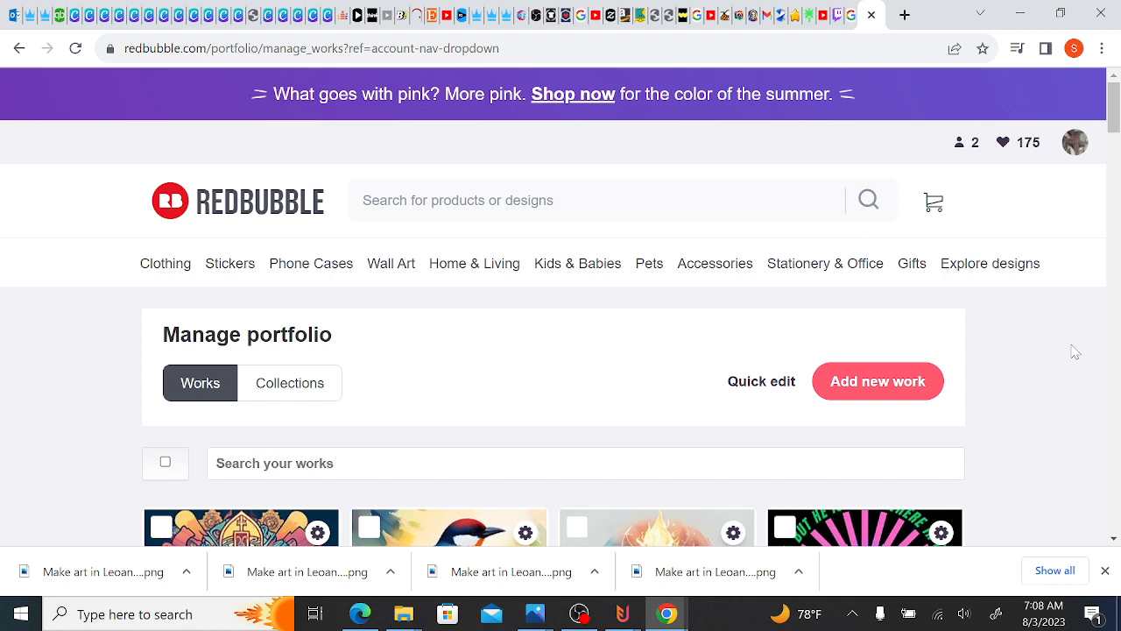
- Open the artist's shop page and look over its banner, collections and products
mouse_move(1082, 162)
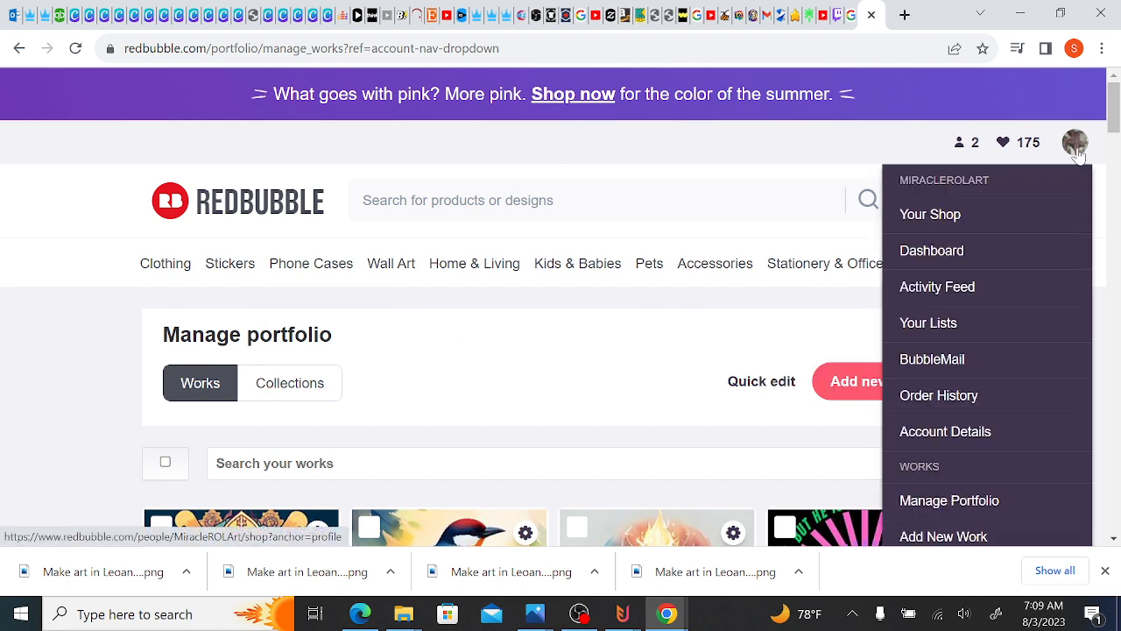
left_click(1079, 158)
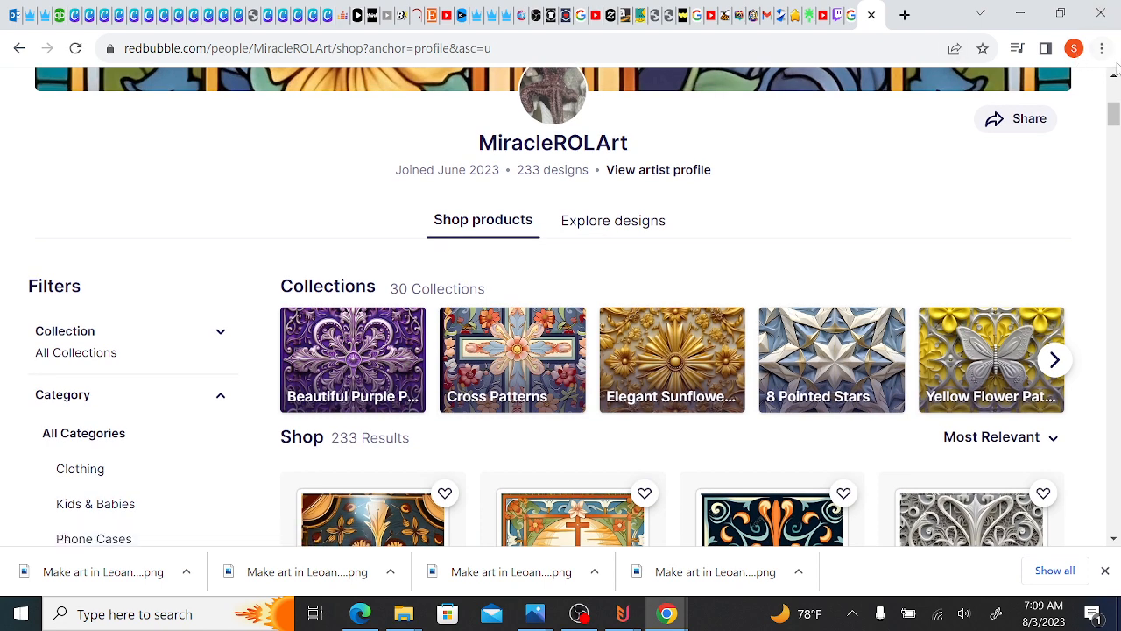
left_click(1114, 94)
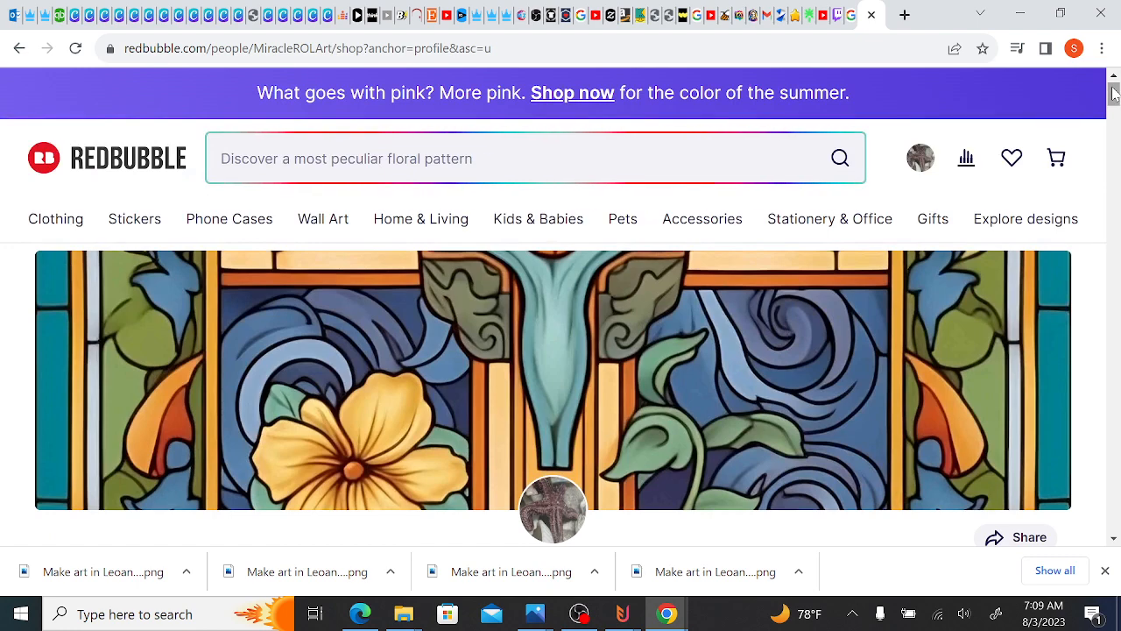
left_click(1116, 233)
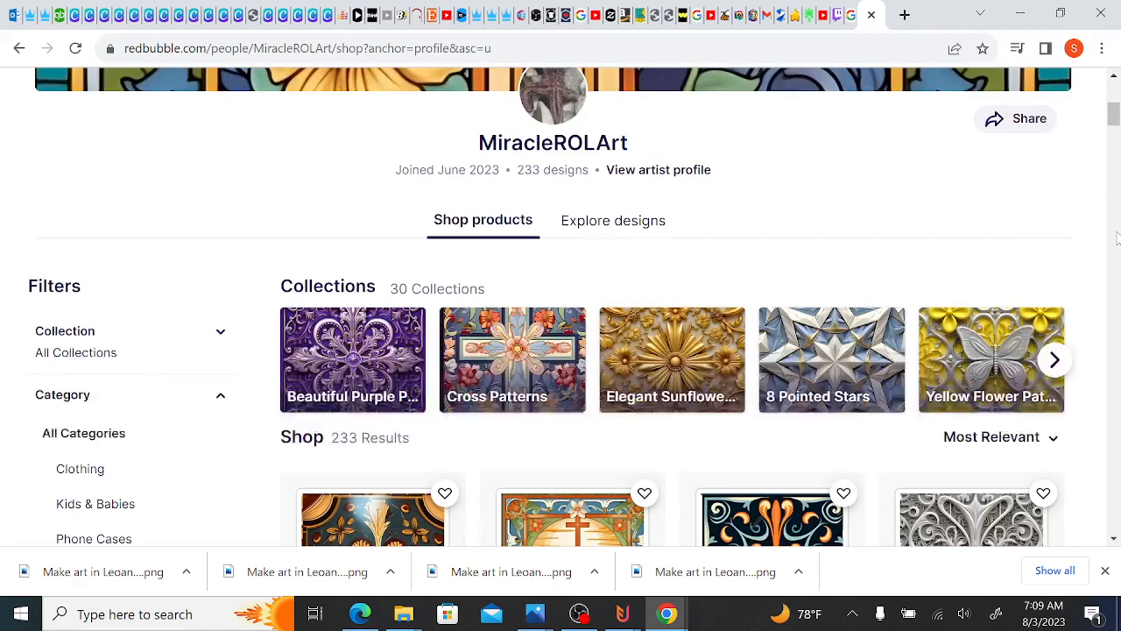
left_click(1111, 99)
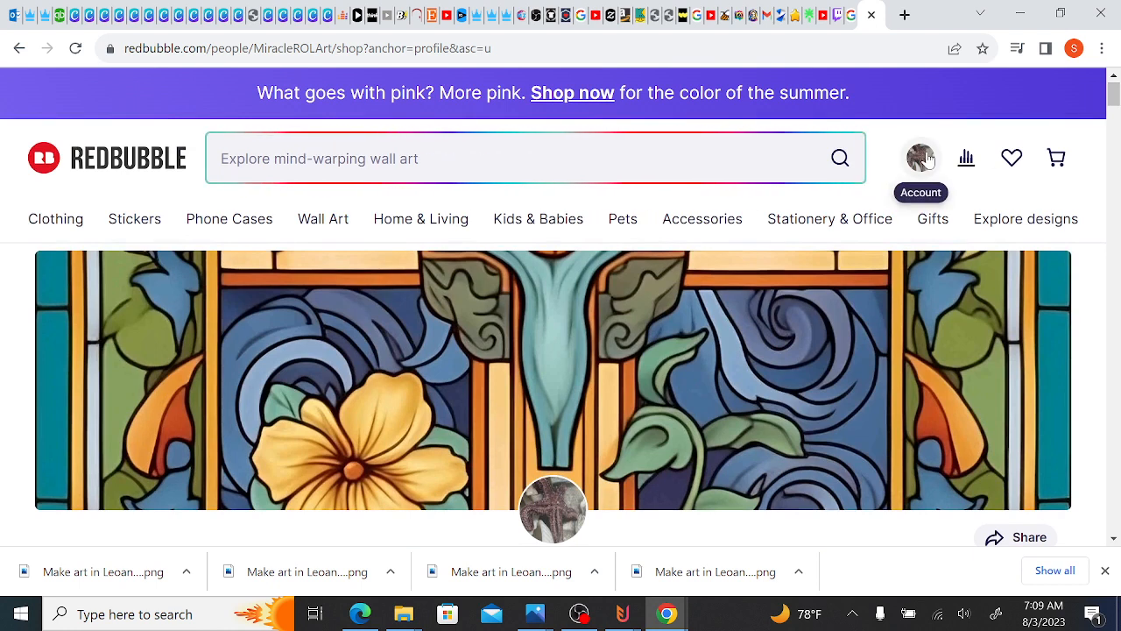
- Go to the portfolio management page and open the "Coffee - Hands Are Not Shaking" work for editing
left_click(927, 158)
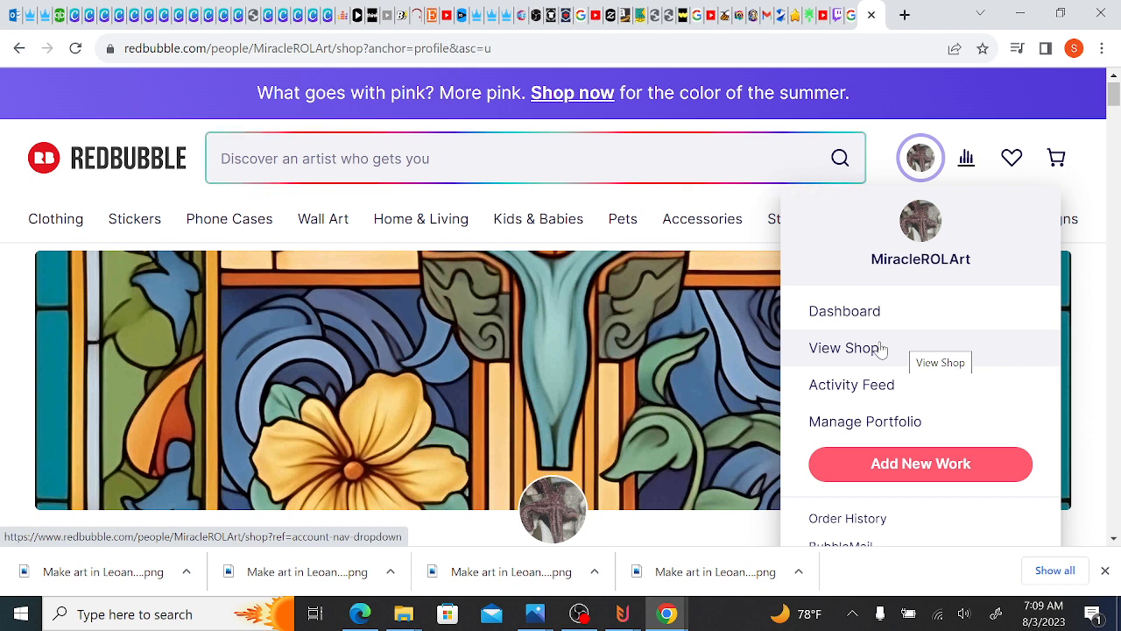
left_click(877, 425)
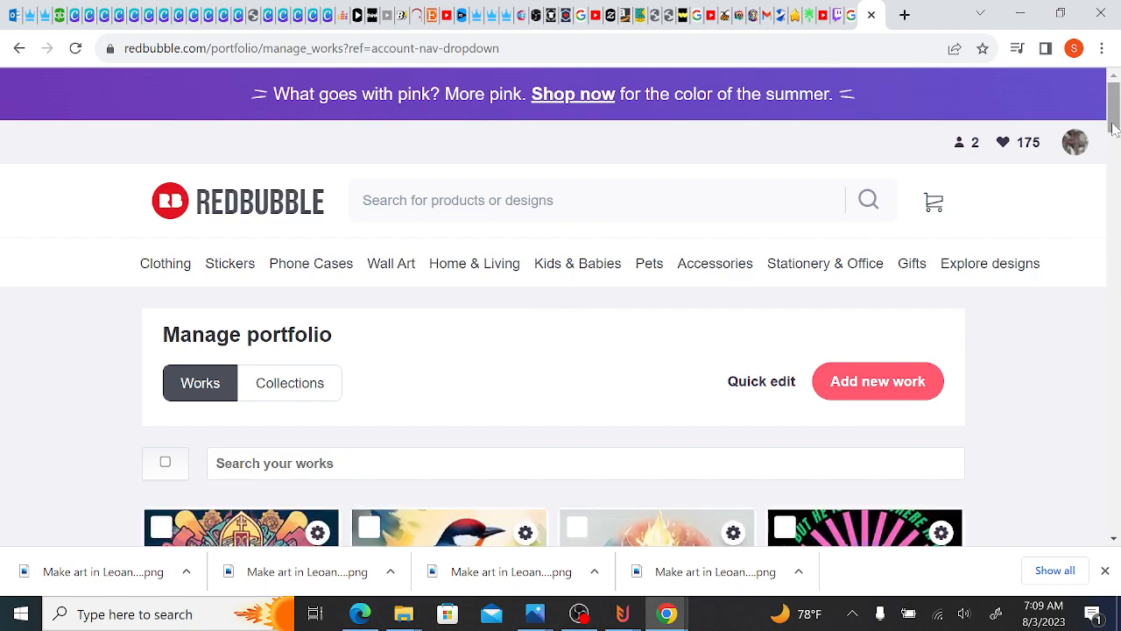
left_click_drag(1115, 127, 1114, 188)
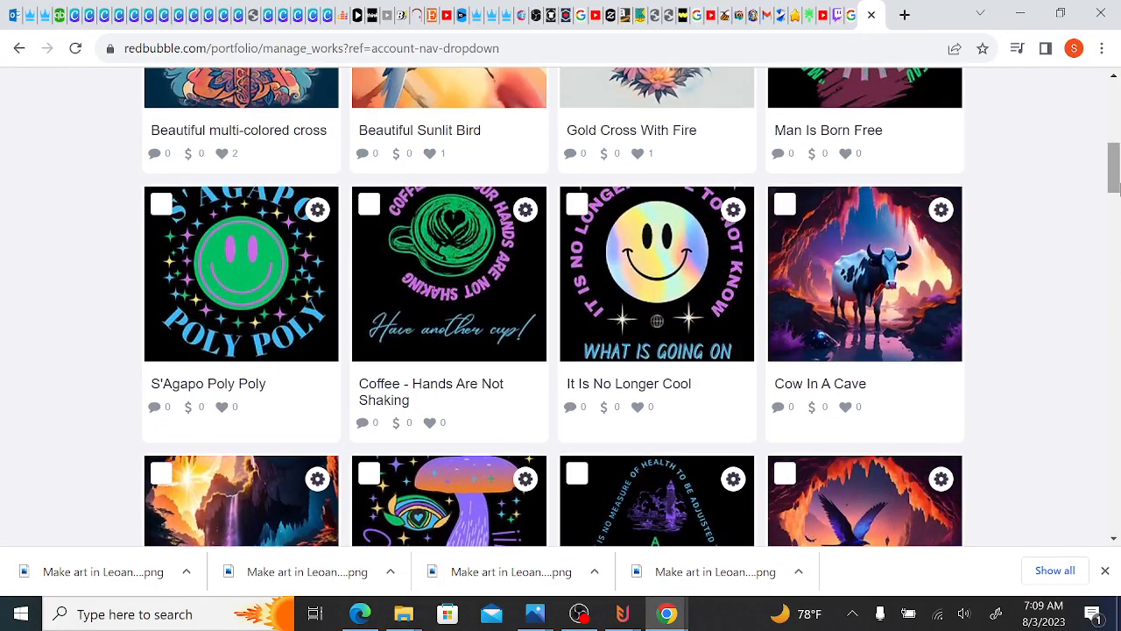
left_click(430, 276)
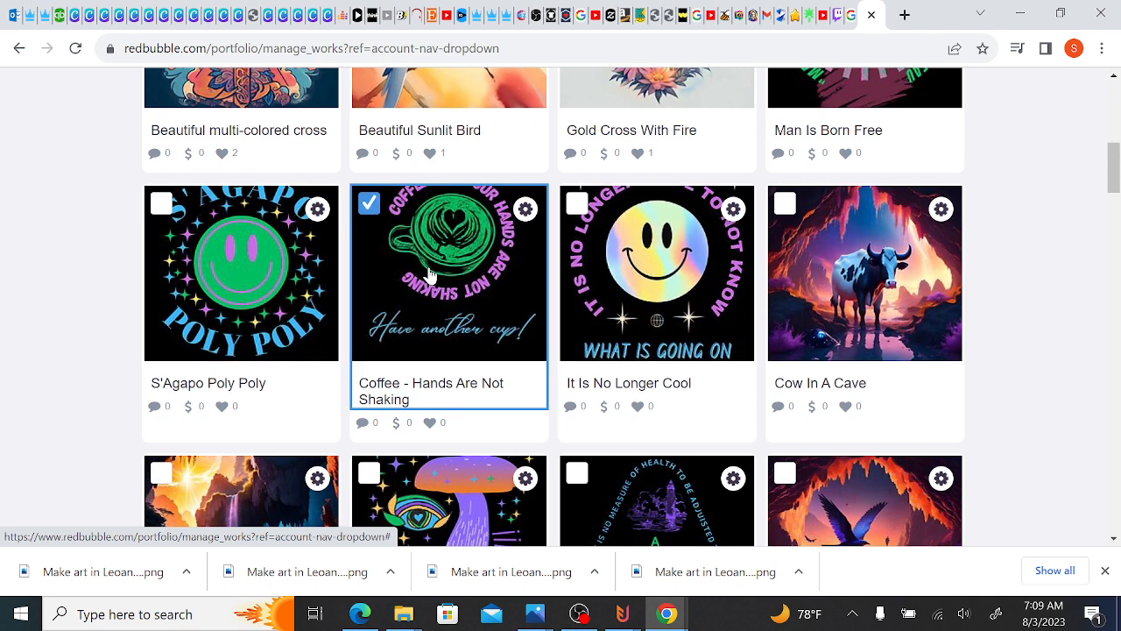
left_click(525, 217)
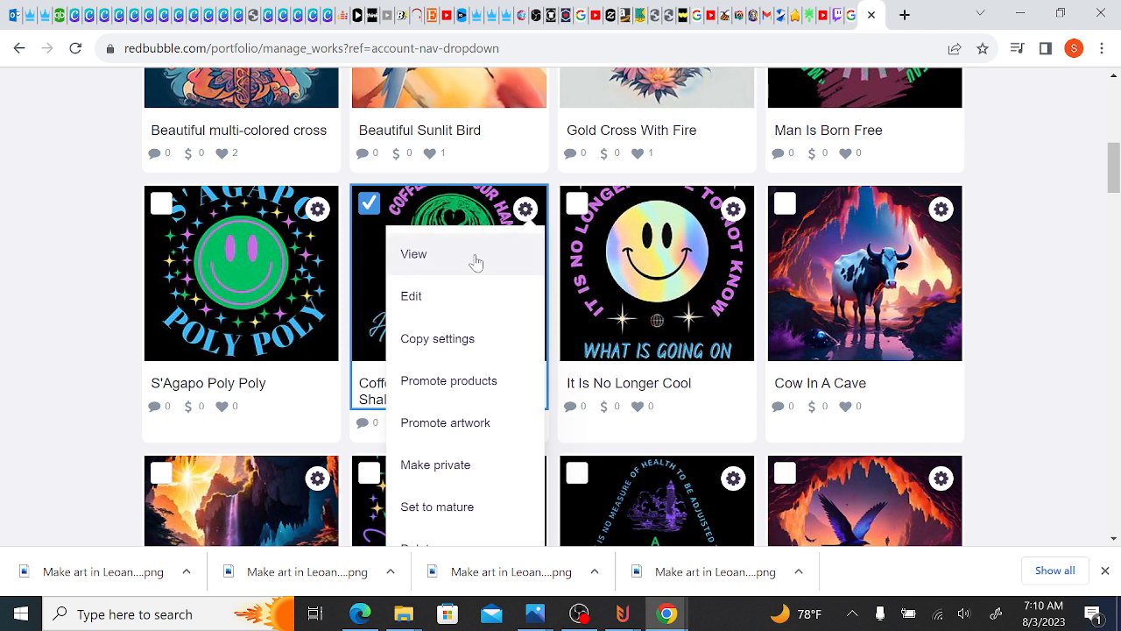
left_click(425, 306)
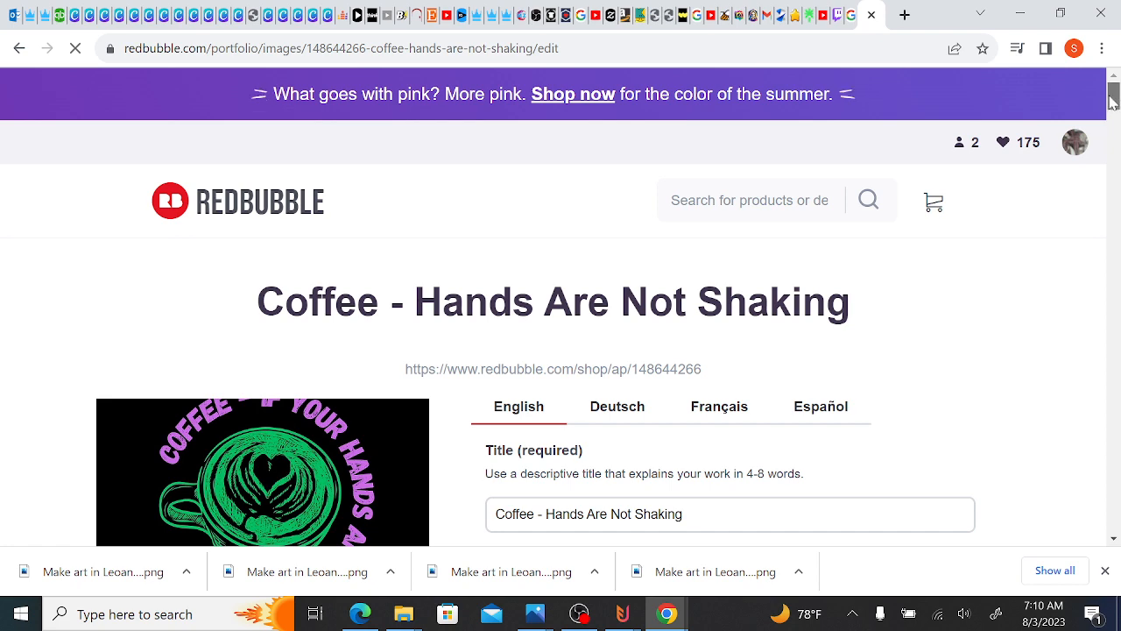
- Open Standard Print Clothing for editing, move the coffee design down in the print area and scale it to 62%
left_click_drag(1112, 100, 1115, 151)
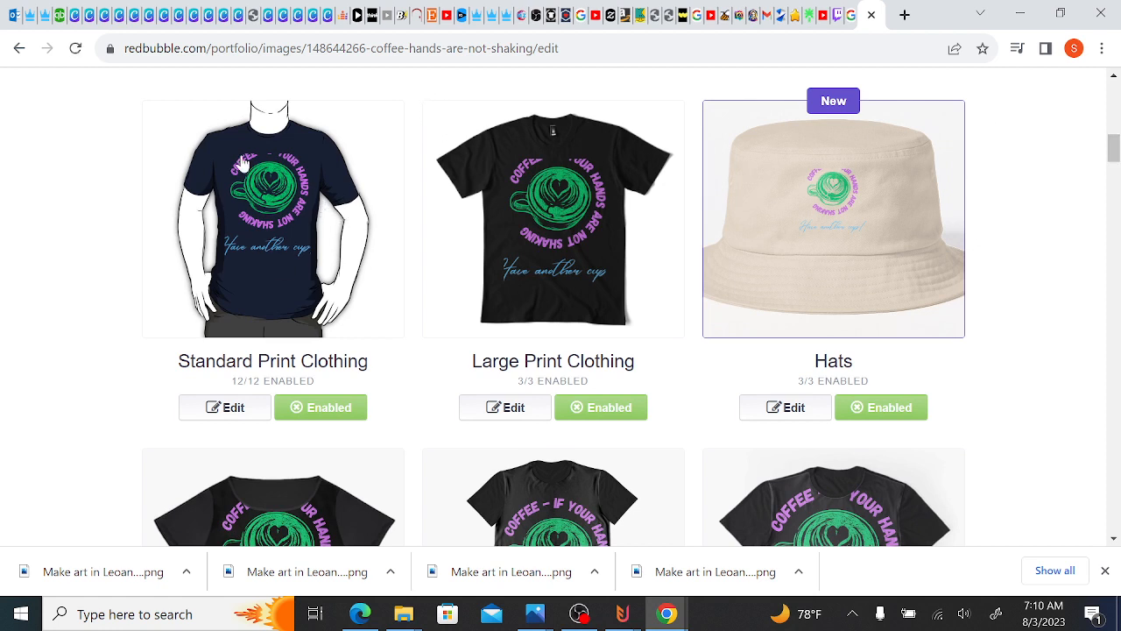
left_click(227, 412)
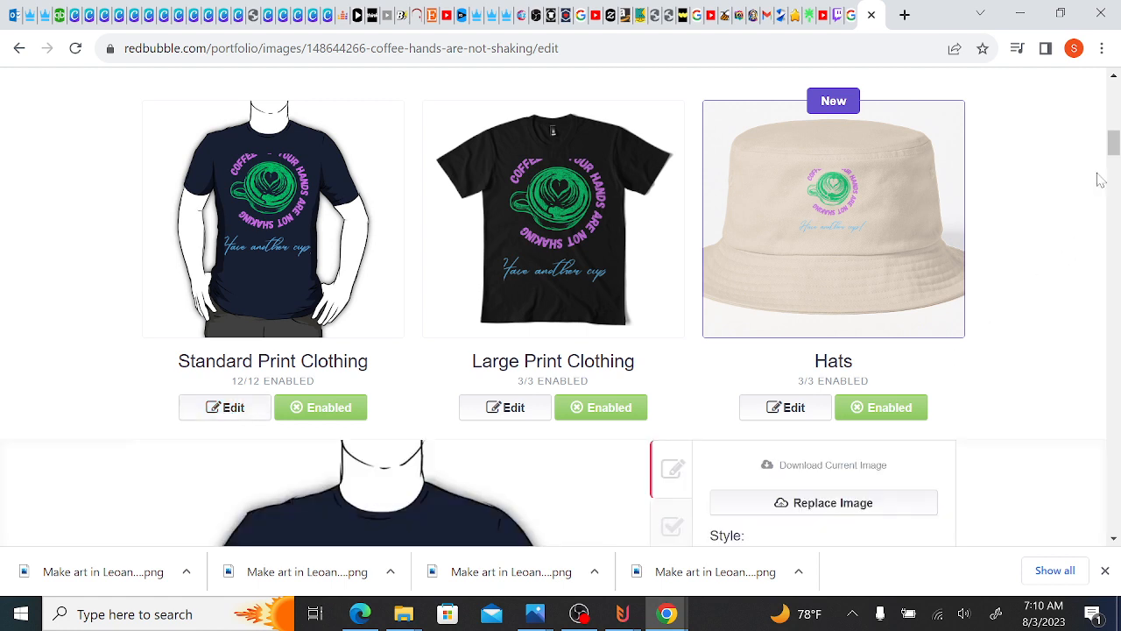
left_click_drag(1114, 143, 1115, 166)
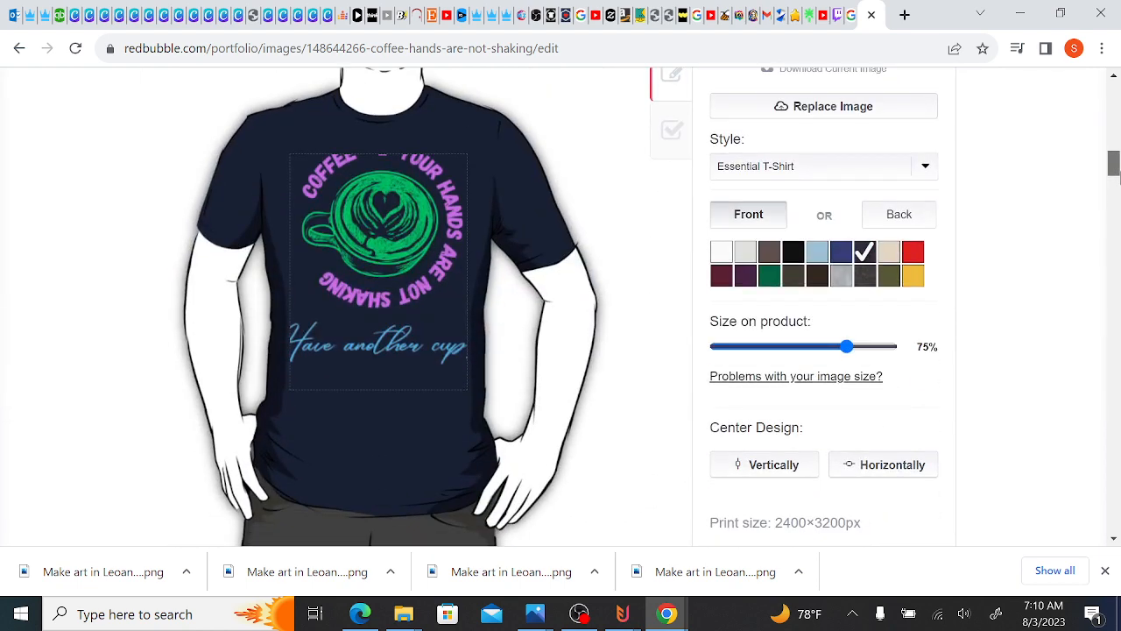
left_click_drag(397, 293, 398, 321)
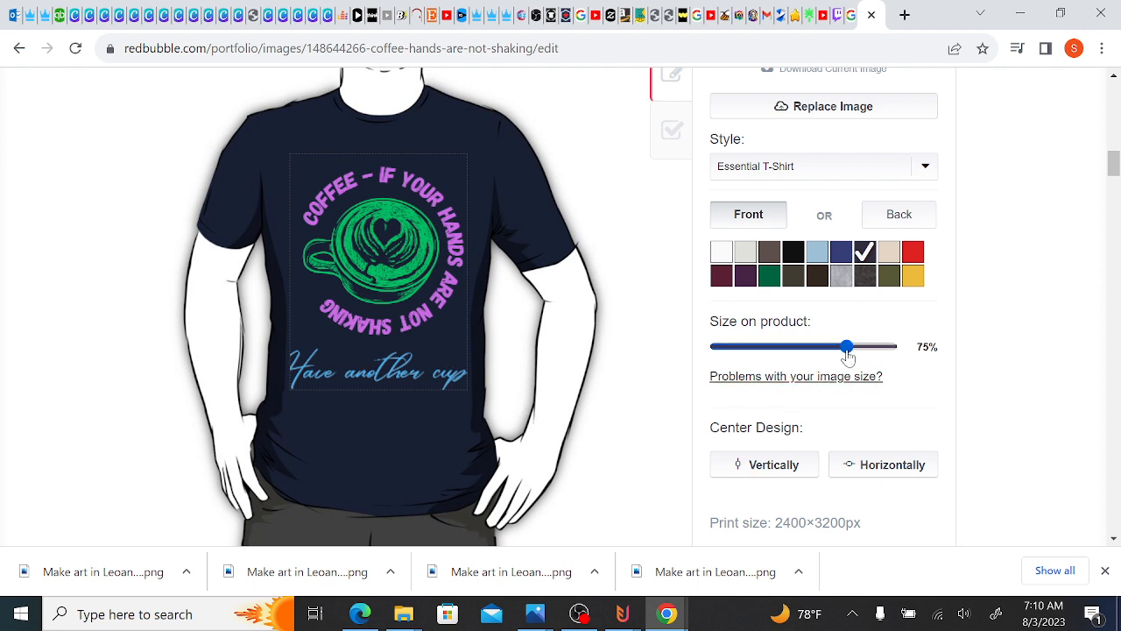
left_click_drag(846, 350, 826, 351)
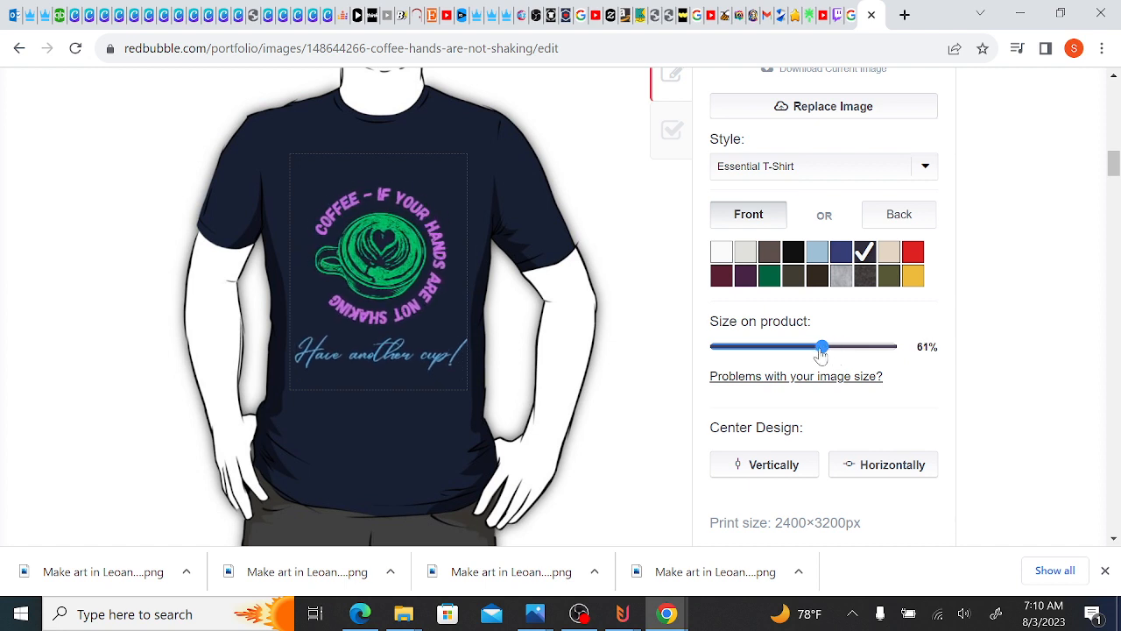
left_click_drag(826, 349, 825, 349)
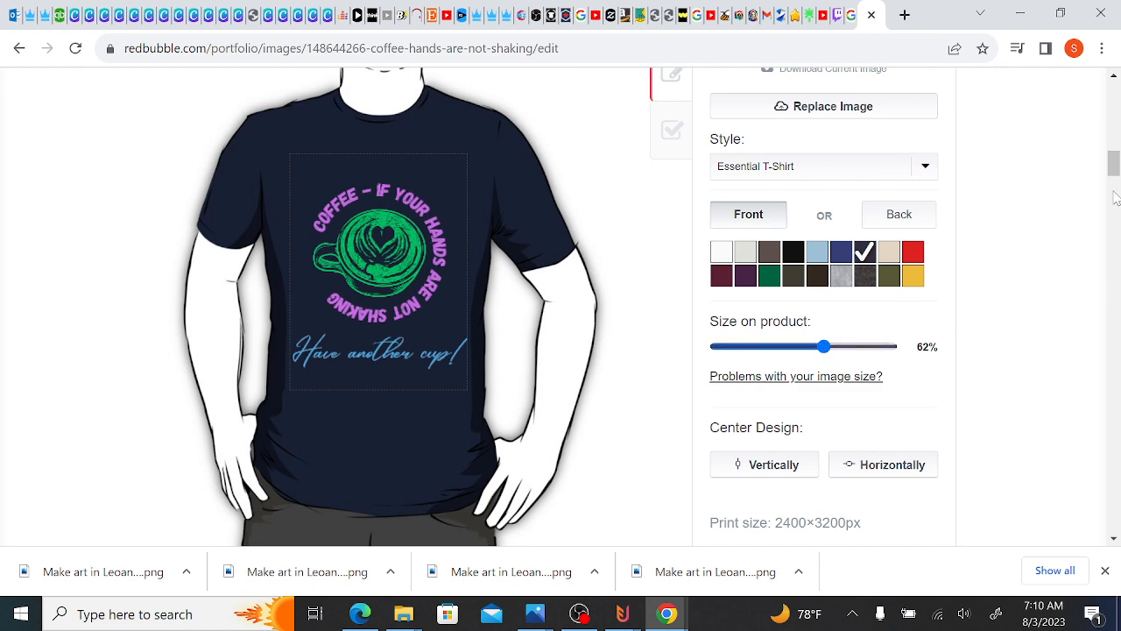
- Centre the coffee design horizontally and vertically on the Essential T-Shirt
mouse_move(1114, 162)
left_mouse_down()
mouse_move(1114, 126)
mouse_move(1115, 168)
left_mouse_up()
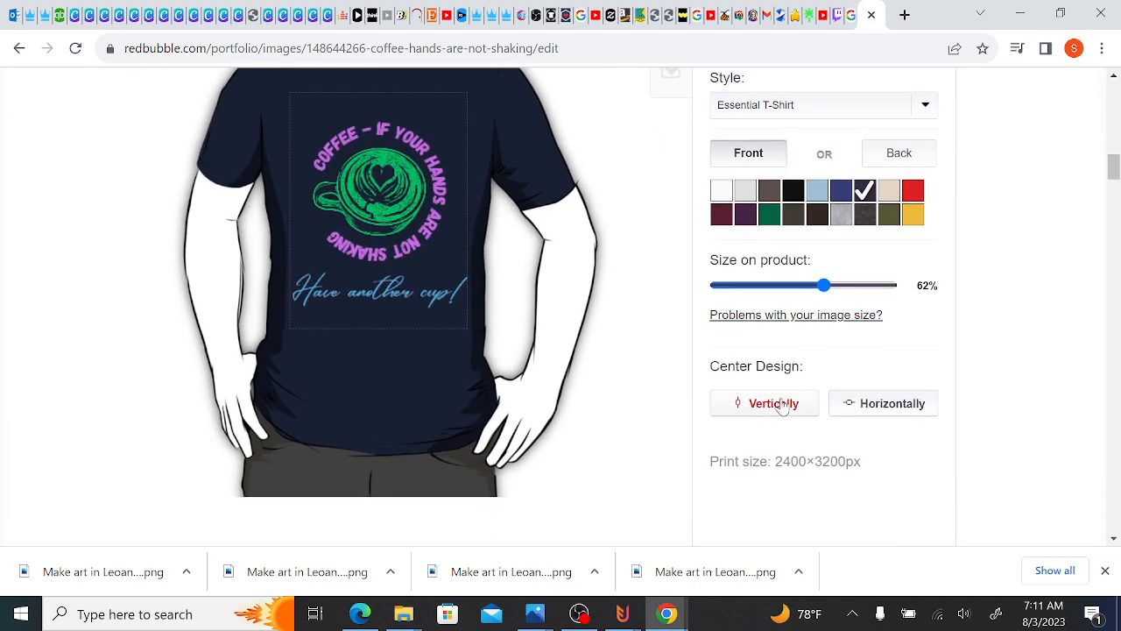
left_click(901, 411)
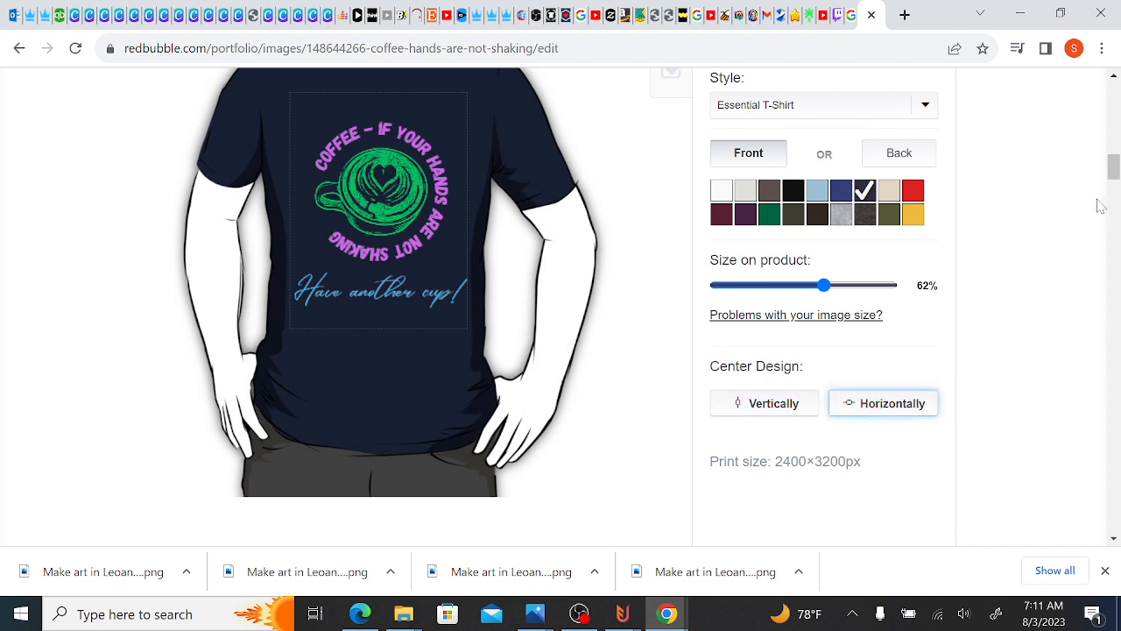
left_click(786, 413)
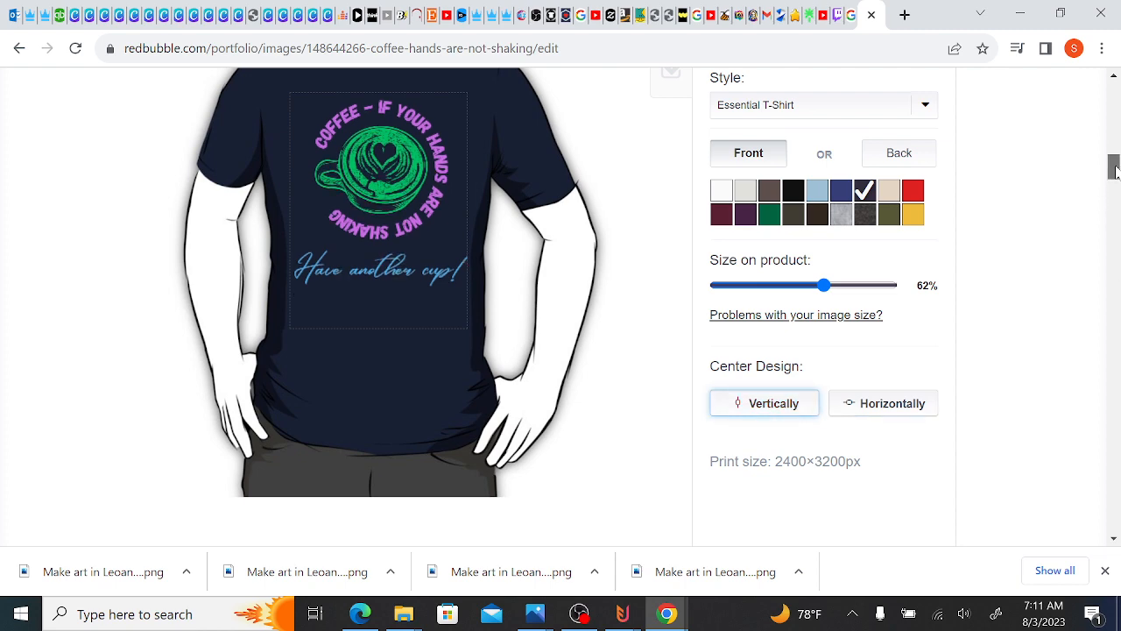
- Open Large Print Clothing for editing and centre the coffee design vertically and horizontally on the Premium T-Shirt
left_click_drag(1114, 169, 1114, 144)
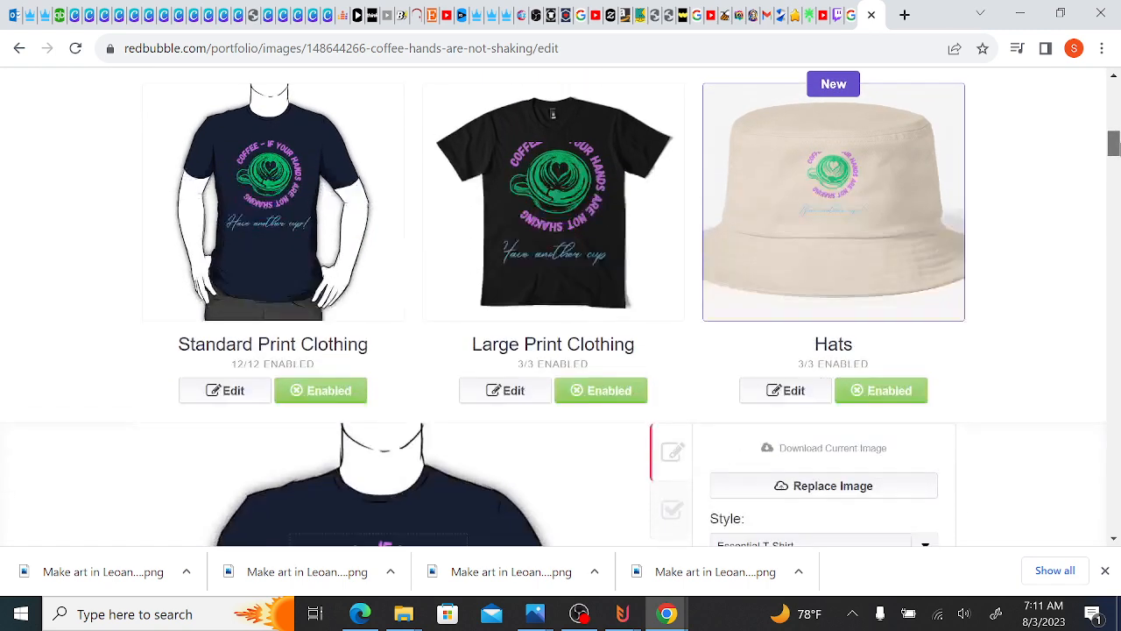
left_click(512, 396)
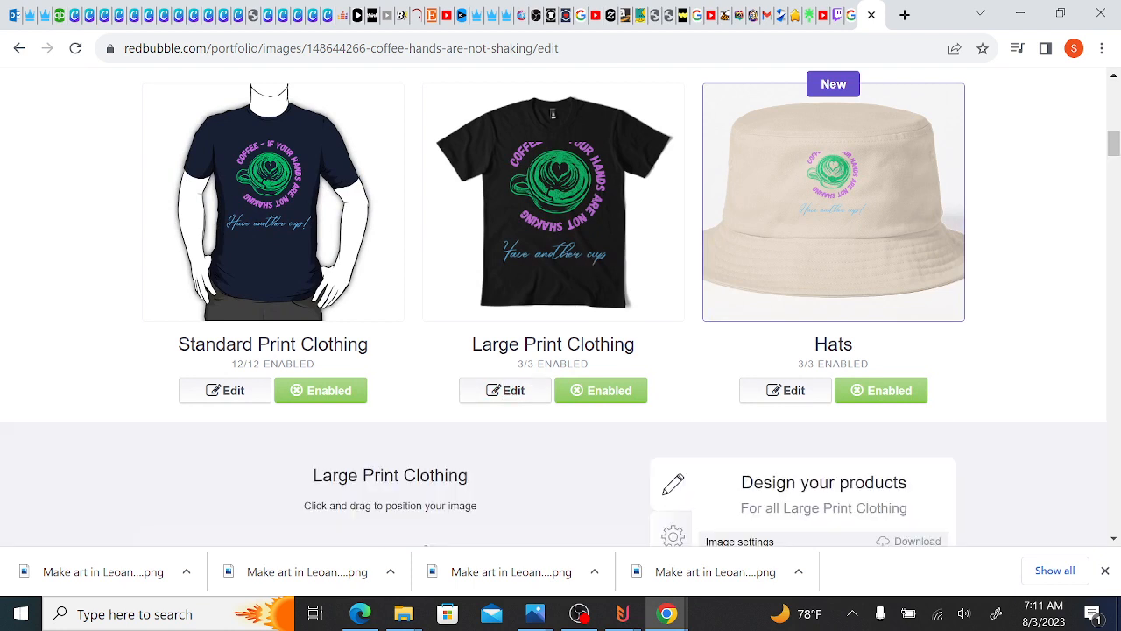
left_click_drag(1119, 144, 1114, 175)
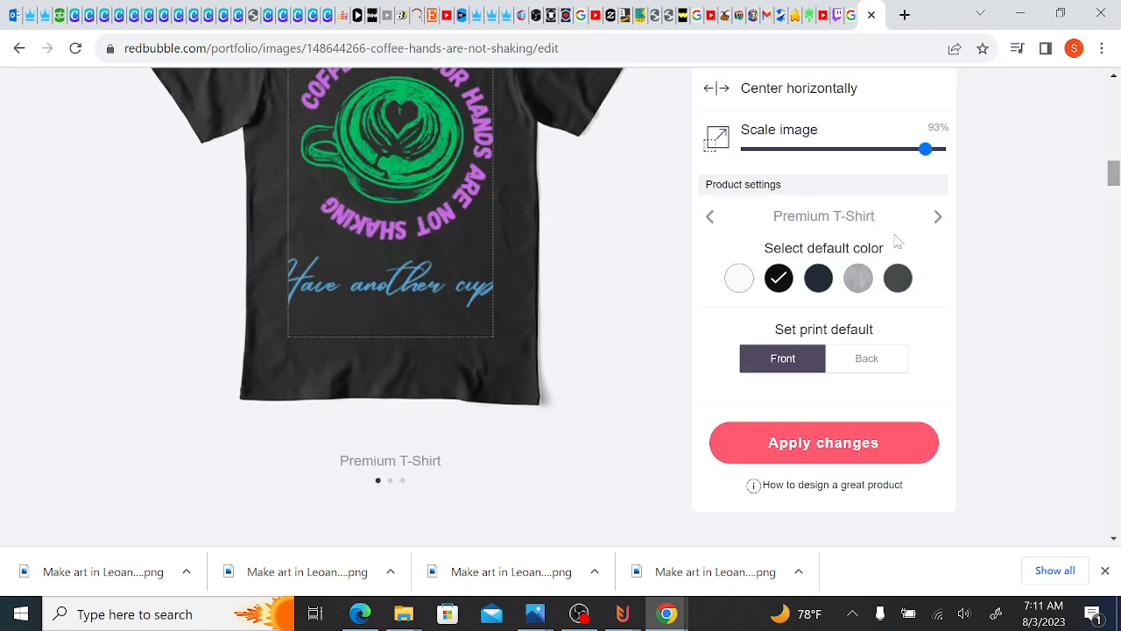
left_click_drag(445, 193, 441, 217)
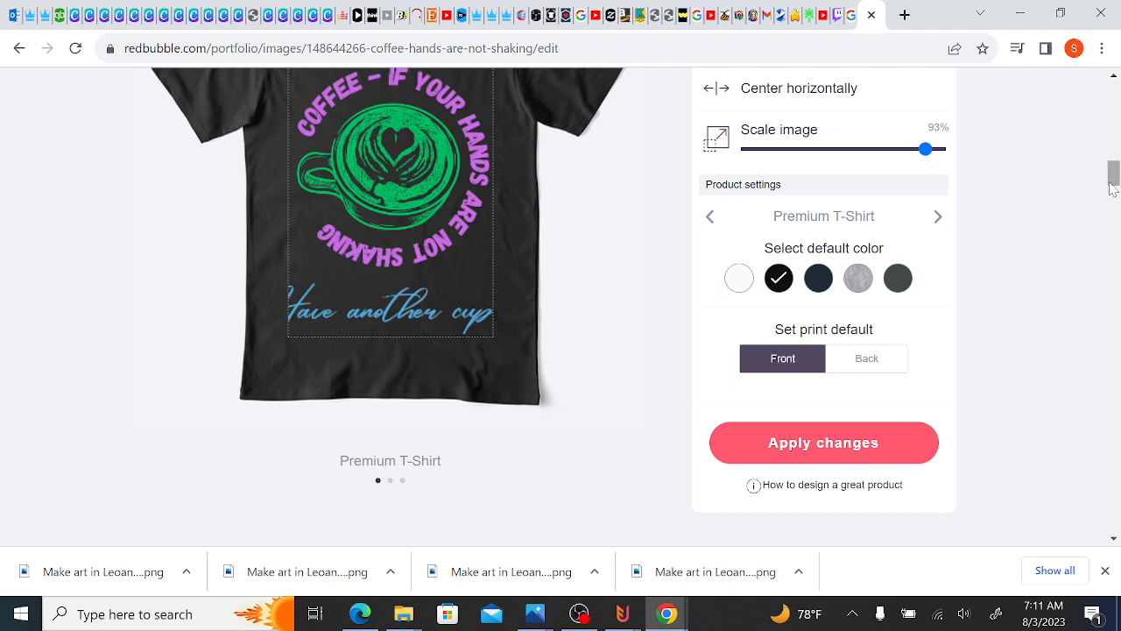
left_click_drag(1113, 182, 1114, 172)
left_click(828, 187)
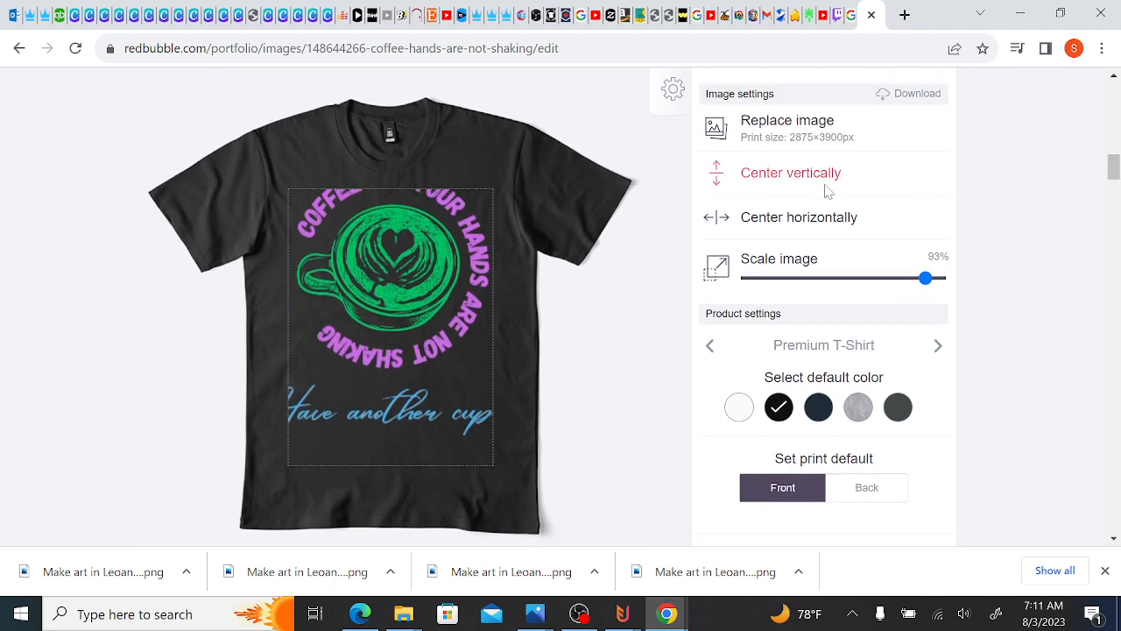
left_click(839, 225)
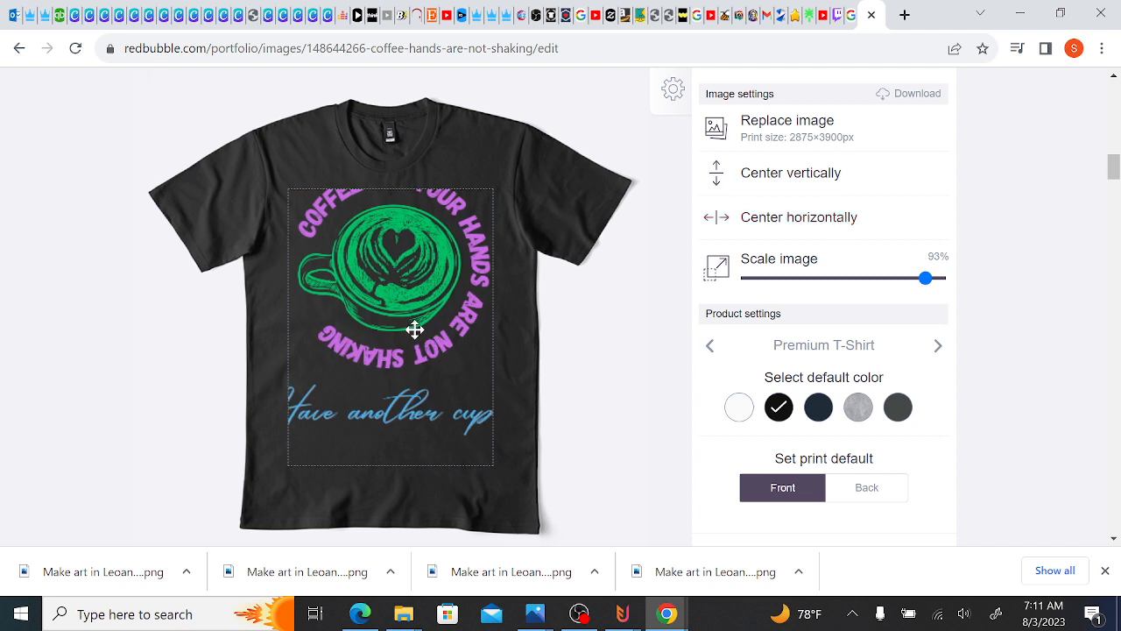
- Scale the Large Print Clothing design to 74% and recentre it vertically and horizontally
left_click_drag(415, 327, 415, 354)
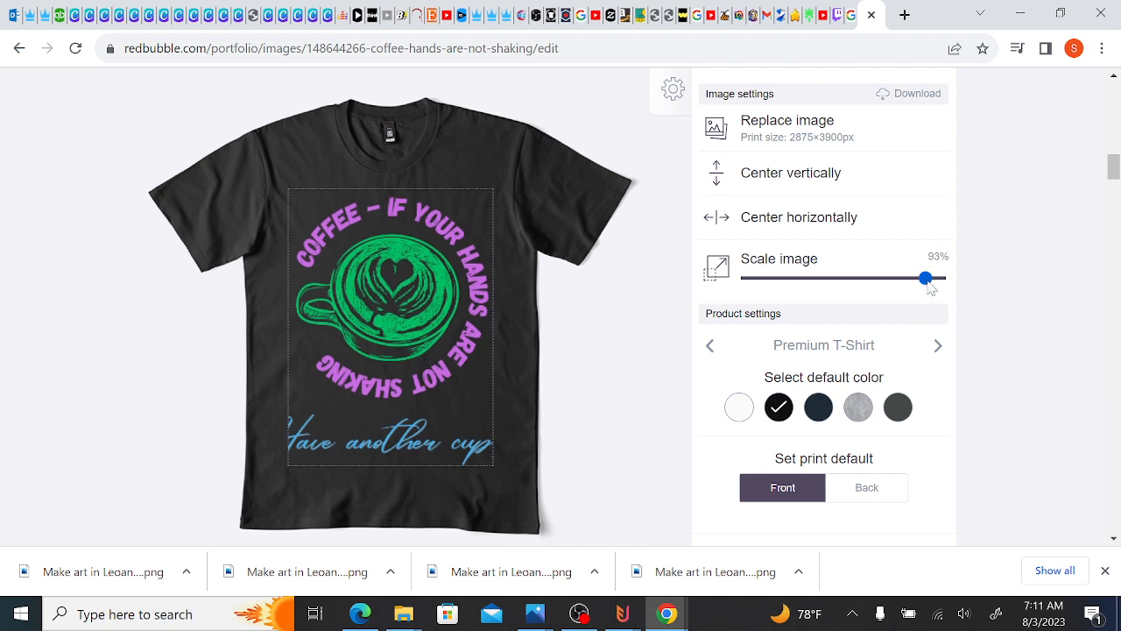
left_click_drag(927, 280, 892, 283)
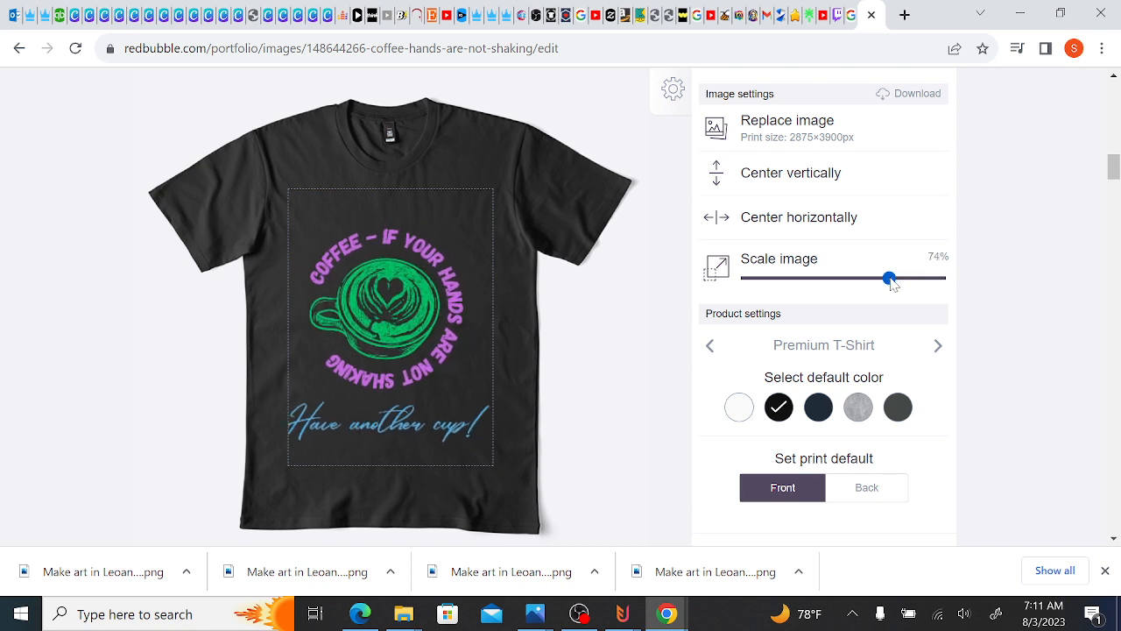
left_click(794, 176)
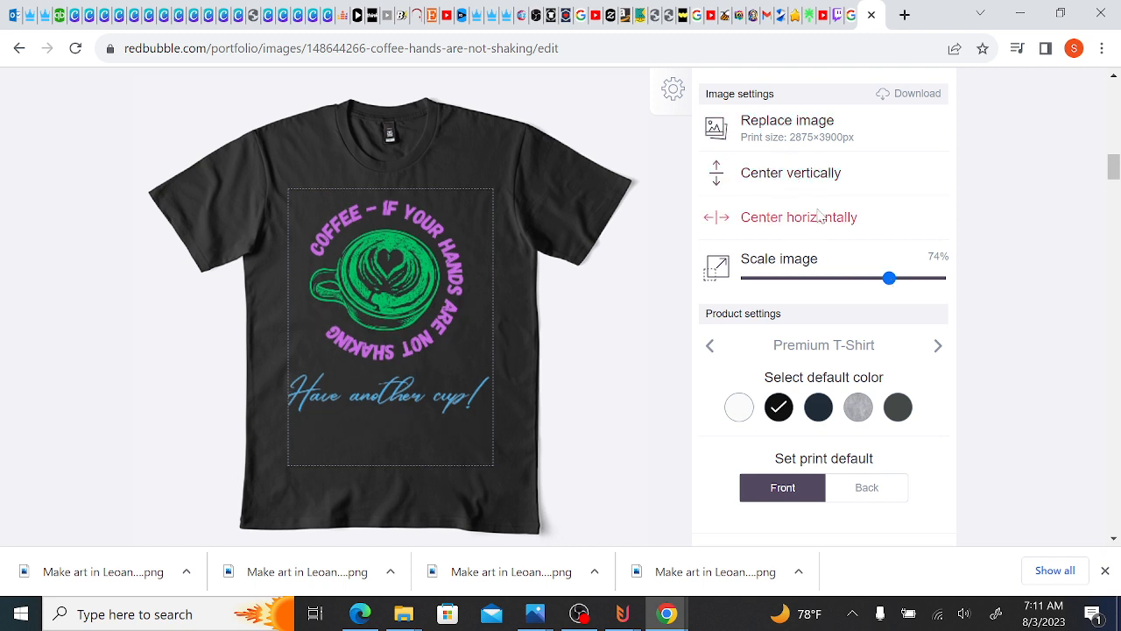
left_click(820, 214)
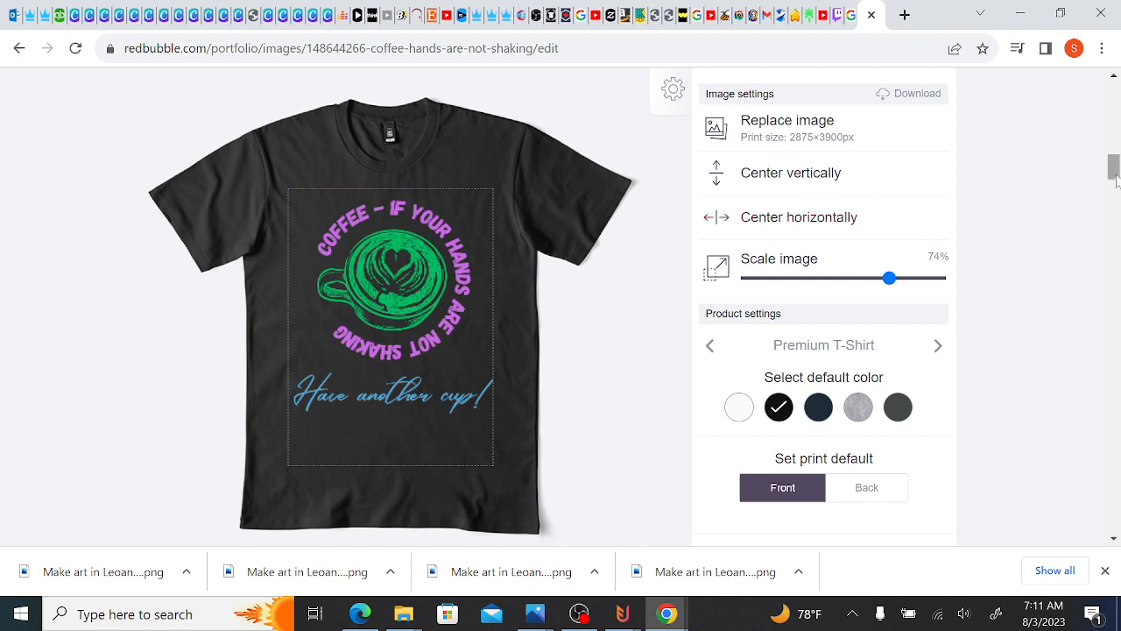
- Open Hats for editing and move the coffee design down so its upper lettering fits inside the print area
mouse_move(1116, 176)
left_mouse_down()
mouse_move(1118, 134)
mouse_move(1118, 155)
left_mouse_up()
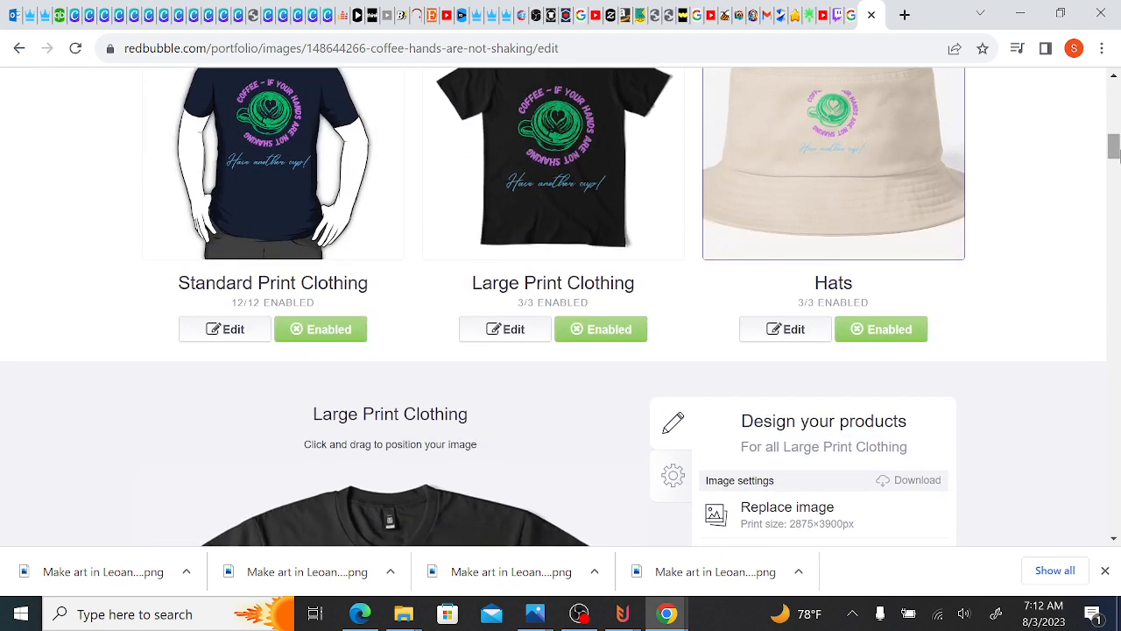
left_click(793, 331)
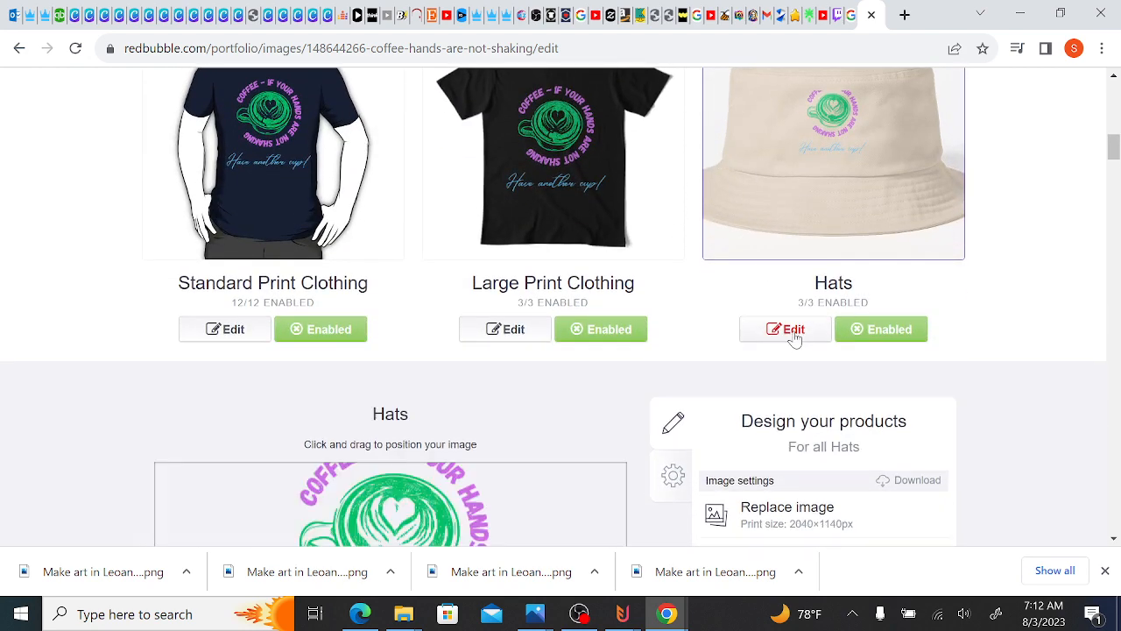
left_click_drag(1114, 163, 1115, 175)
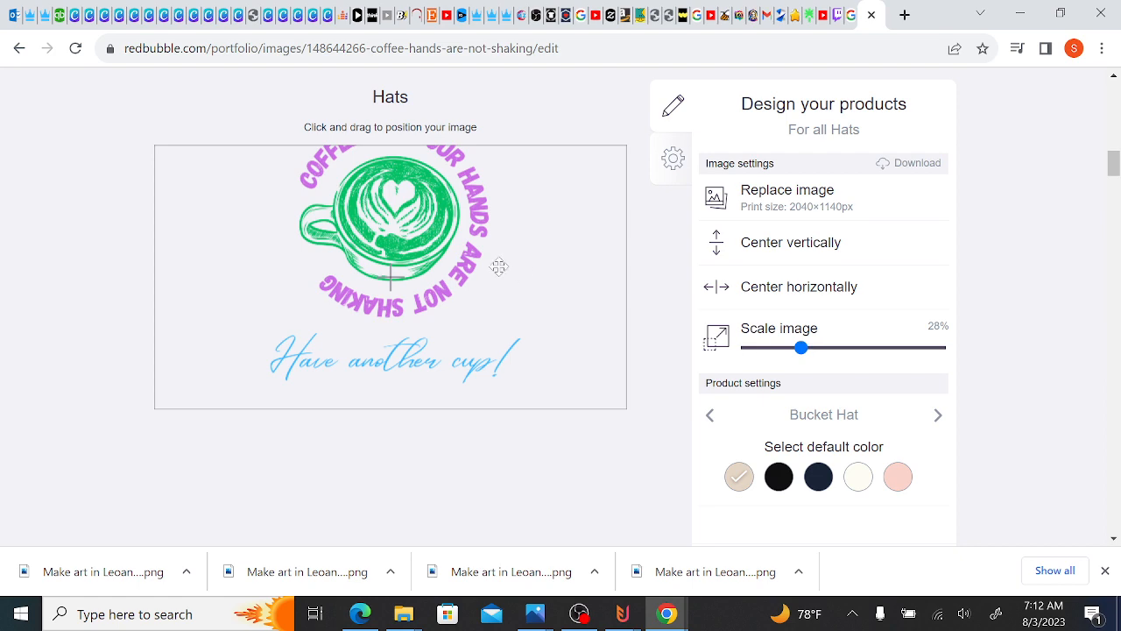
mouse_move(1114, 166)
left_mouse_down()
mouse_move(1114, 142)
mouse_move(1114, 156)
left_mouse_up()
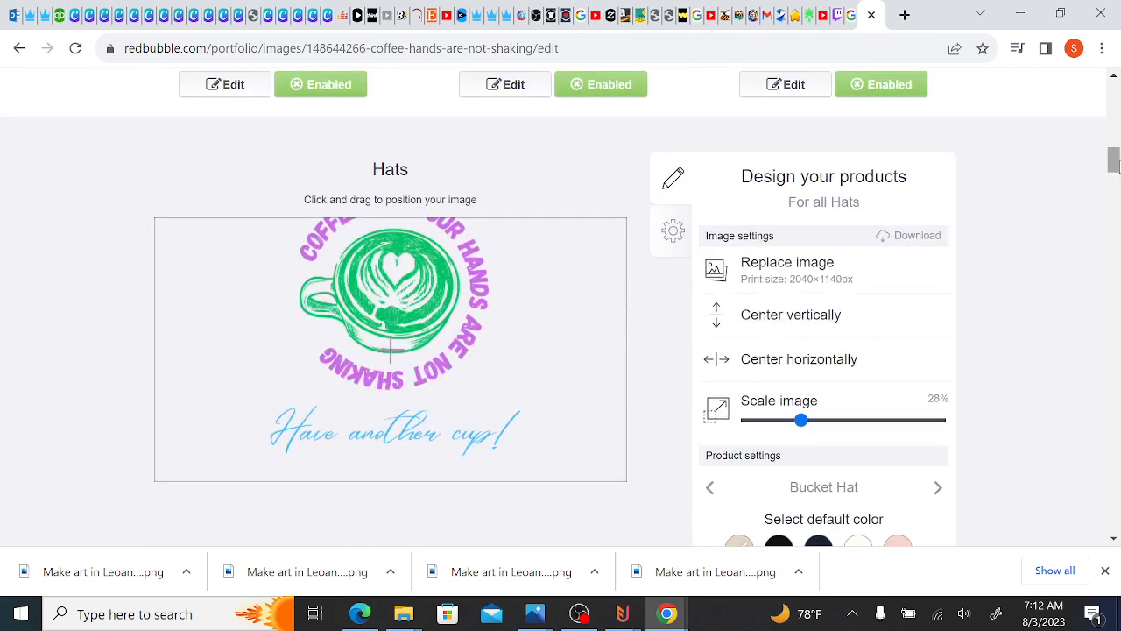
left_click_drag(383, 269, 376, 289)
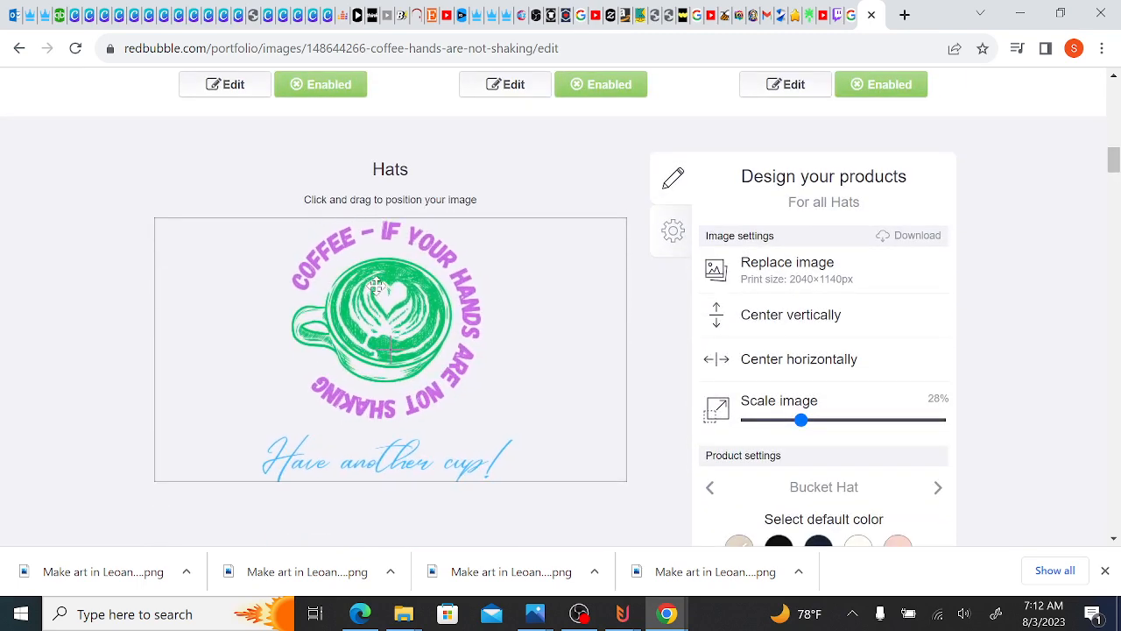
- Centre the Hats design horizontally, set the Bucket Hat's default color to black, and check the result in the preview
left_click(796, 366)
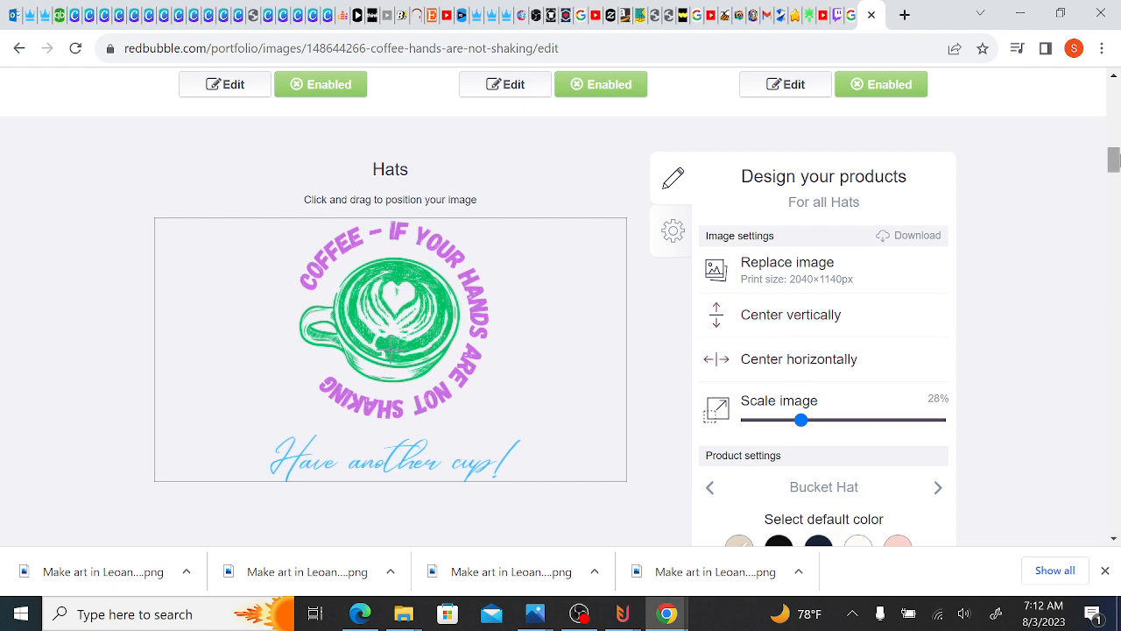
left_click_drag(1115, 161, 1116, 130)
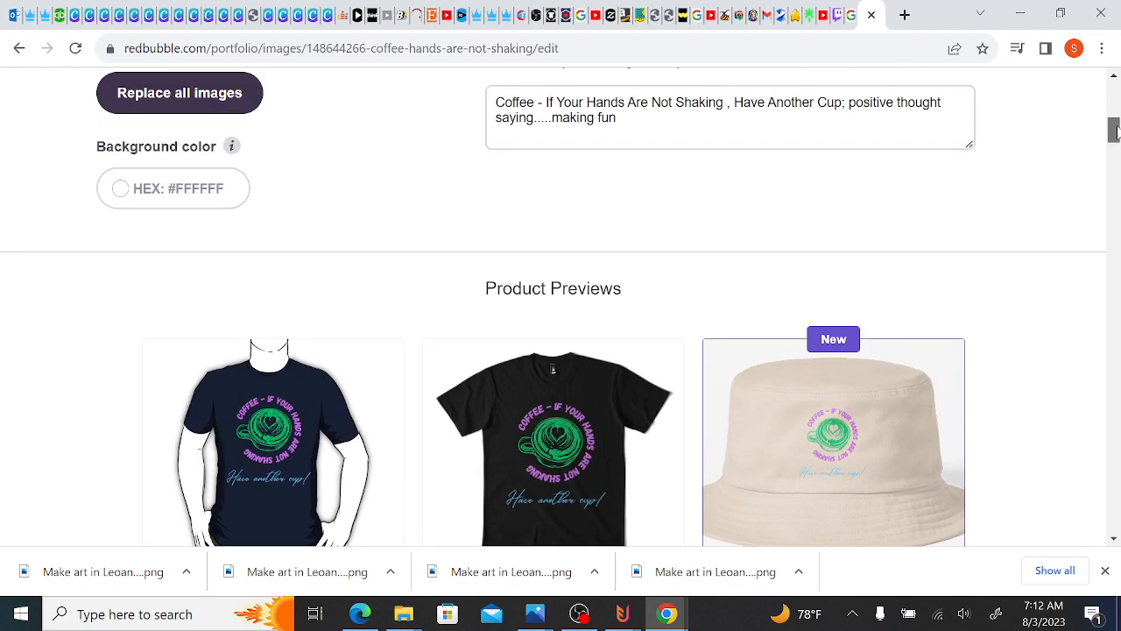
scroll(390, 298, "down", 7)
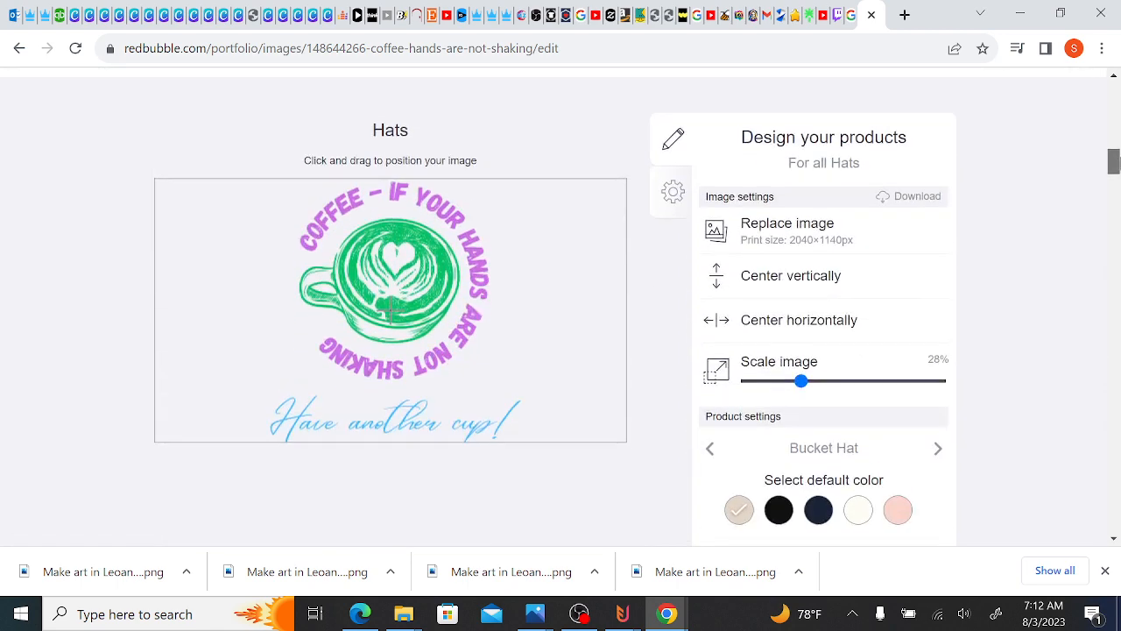
scroll(553, 298, "up", 1)
scroll(553, 298, "down", 3)
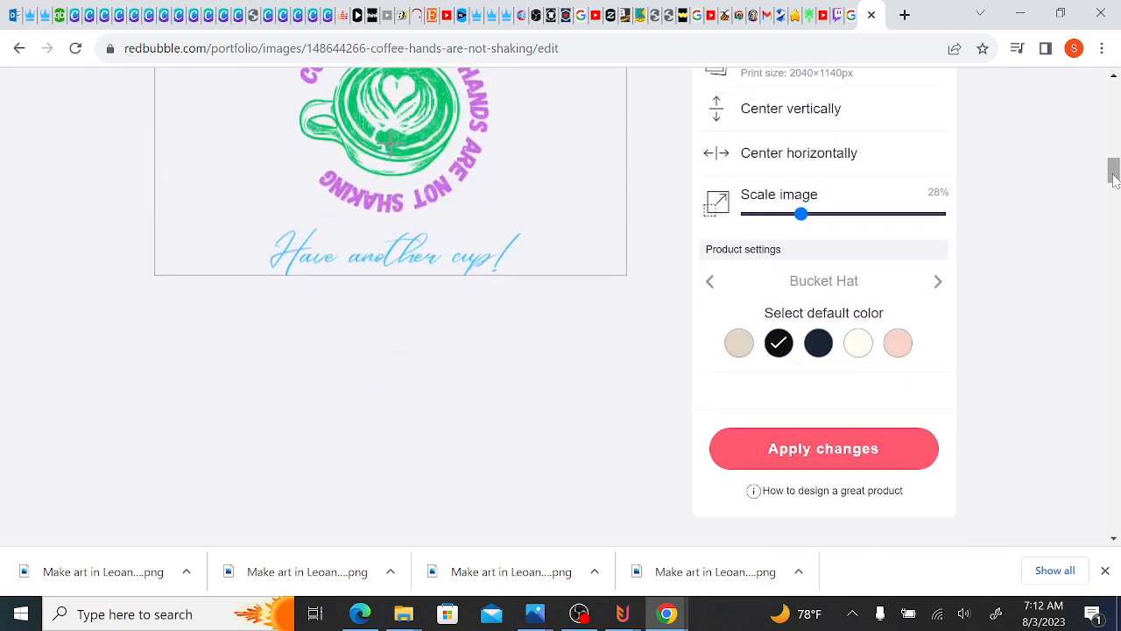
left_click_drag(1113, 170, 1116, 152)
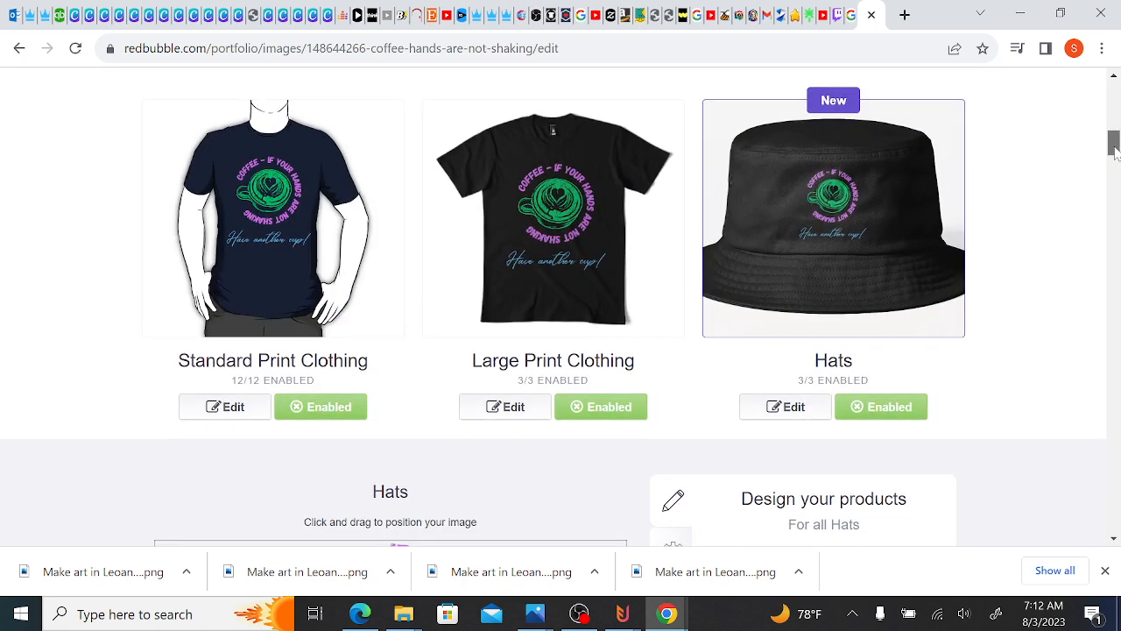
left_click_drag(1115, 149, 1115, 165)
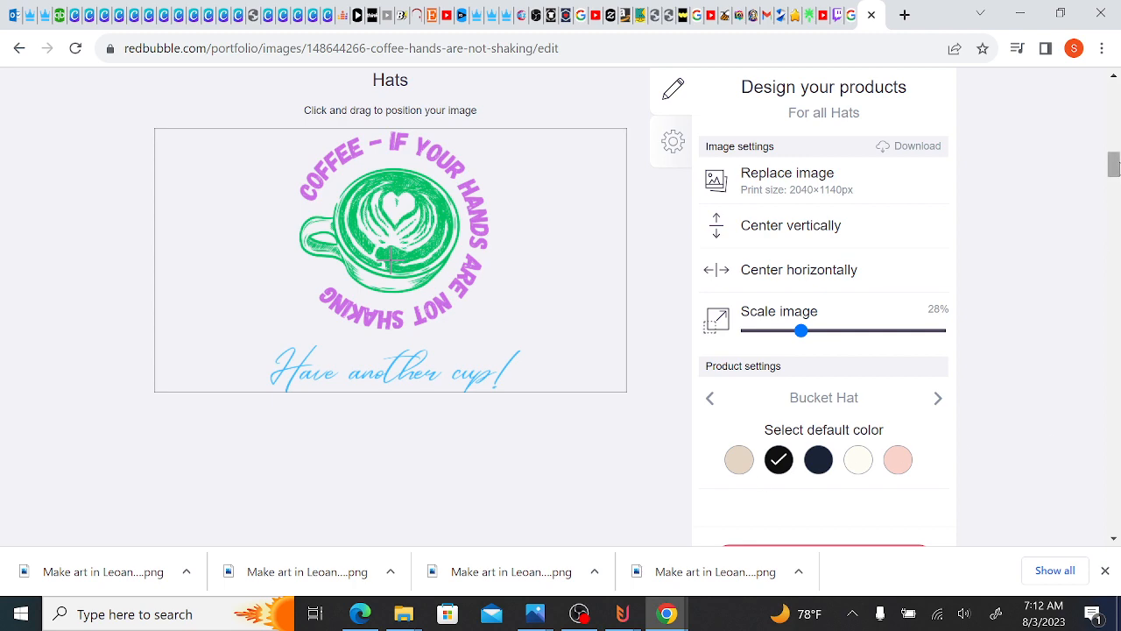
- Open Chiffon Tops for editing, scale the coffee design to 71%, and centre it horizontally and vertically
left_click_drag(1114, 164, 1115, 194)
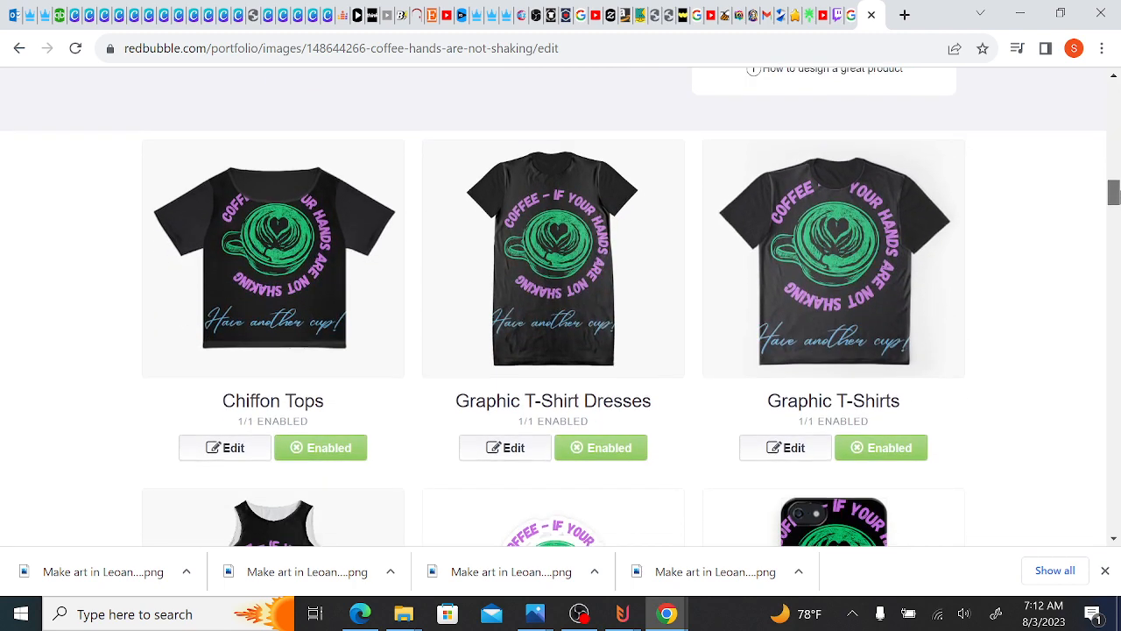
left_click(230, 448)
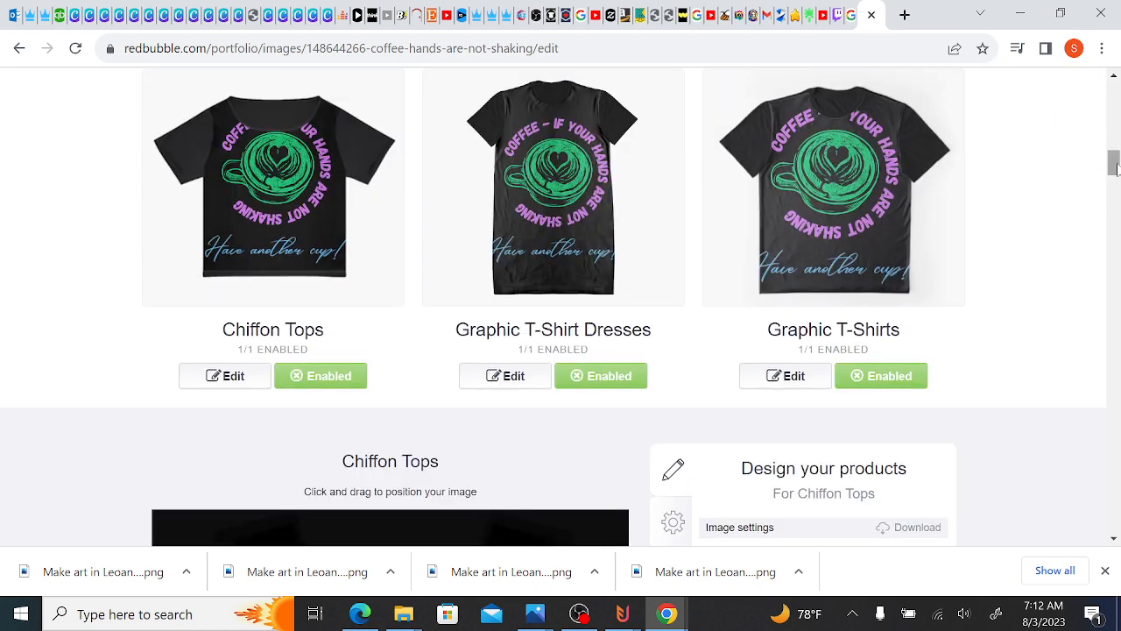
left_click_drag(1113, 163, 1114, 193)
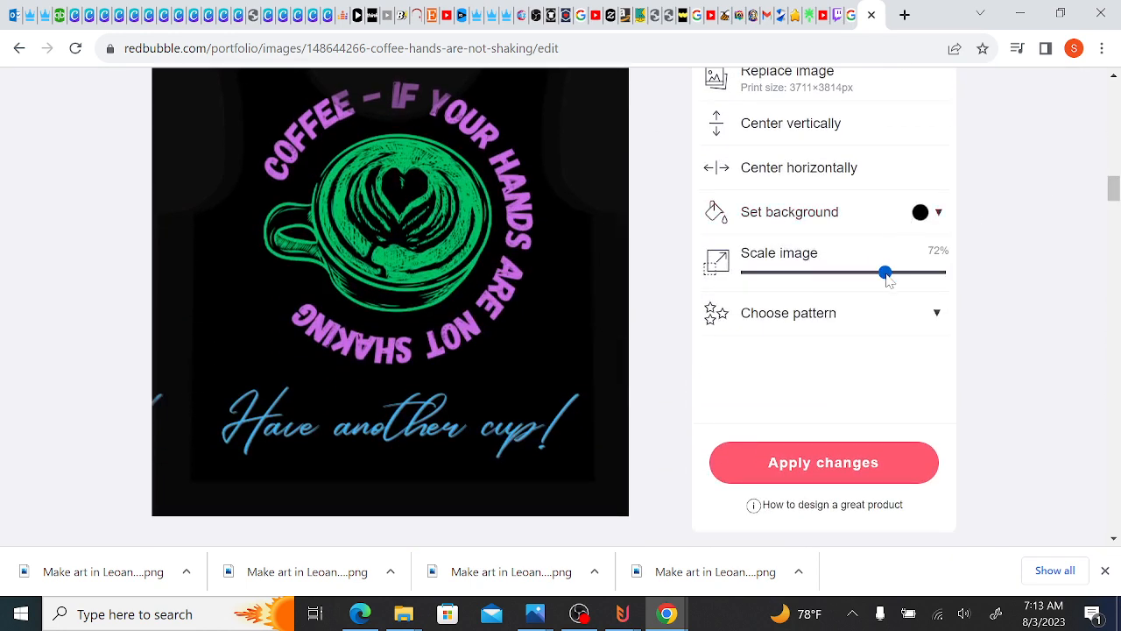
left_click_drag(887, 274, 884, 273)
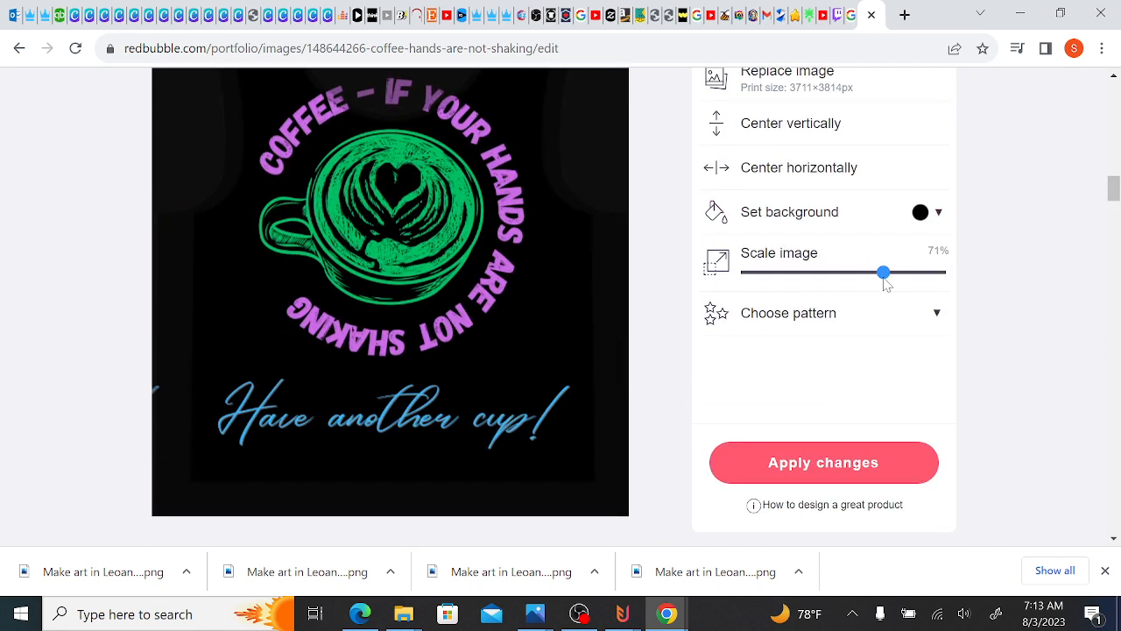
left_click(804, 173)
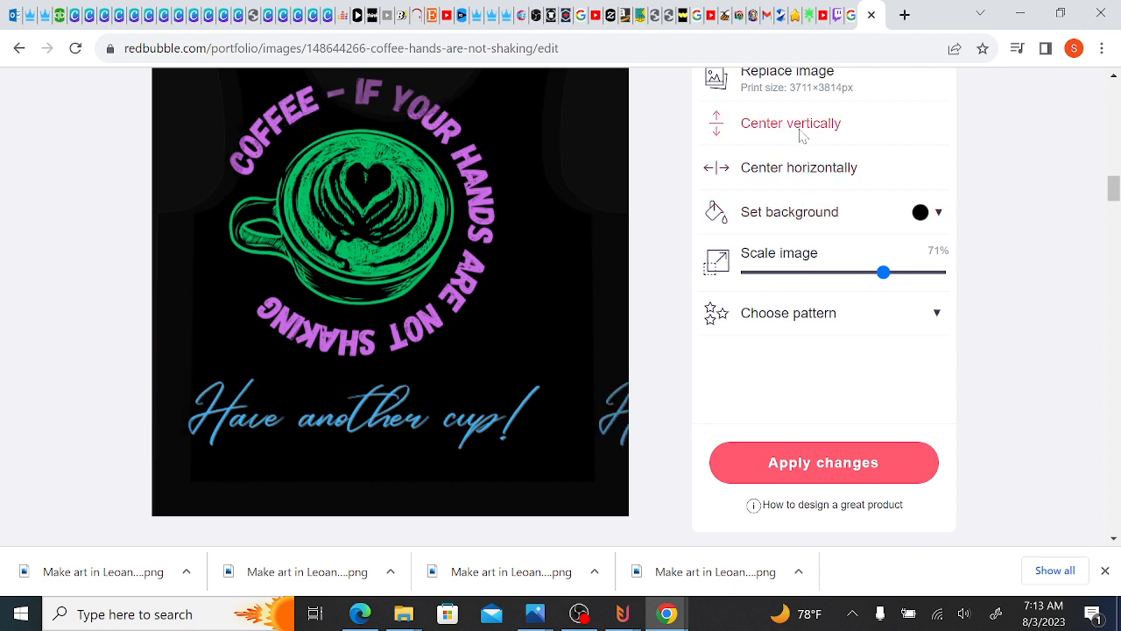
left_click(799, 133)
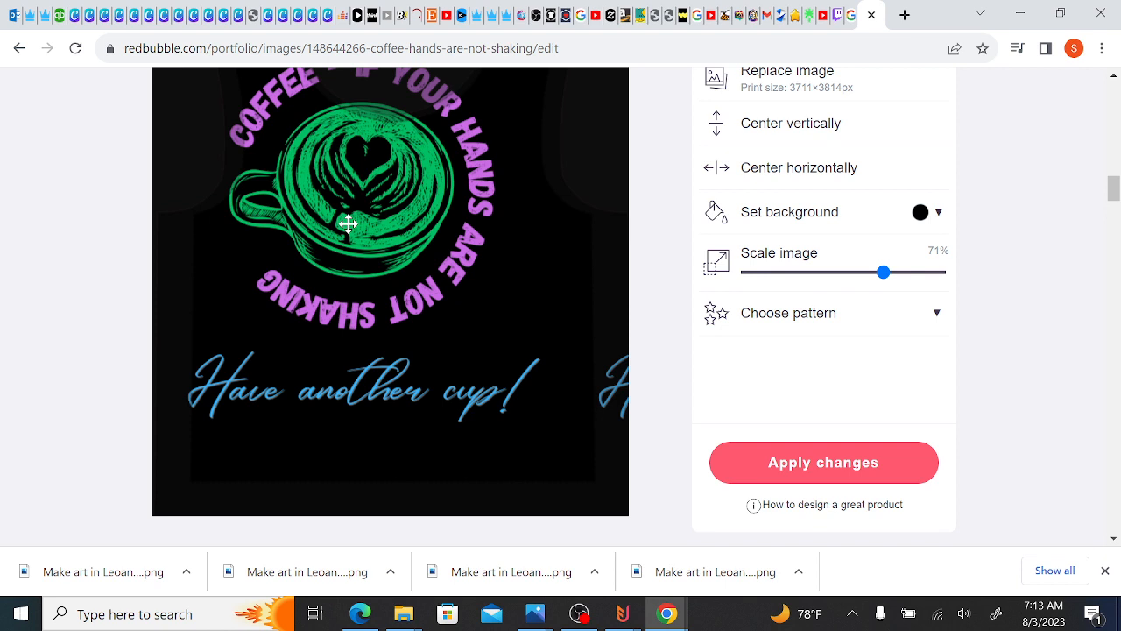
- Move the Chiffon Tops design down and to the middle of the shirt front so its upper lettering clears the neckline
left_click_drag(347, 224, 374, 298)
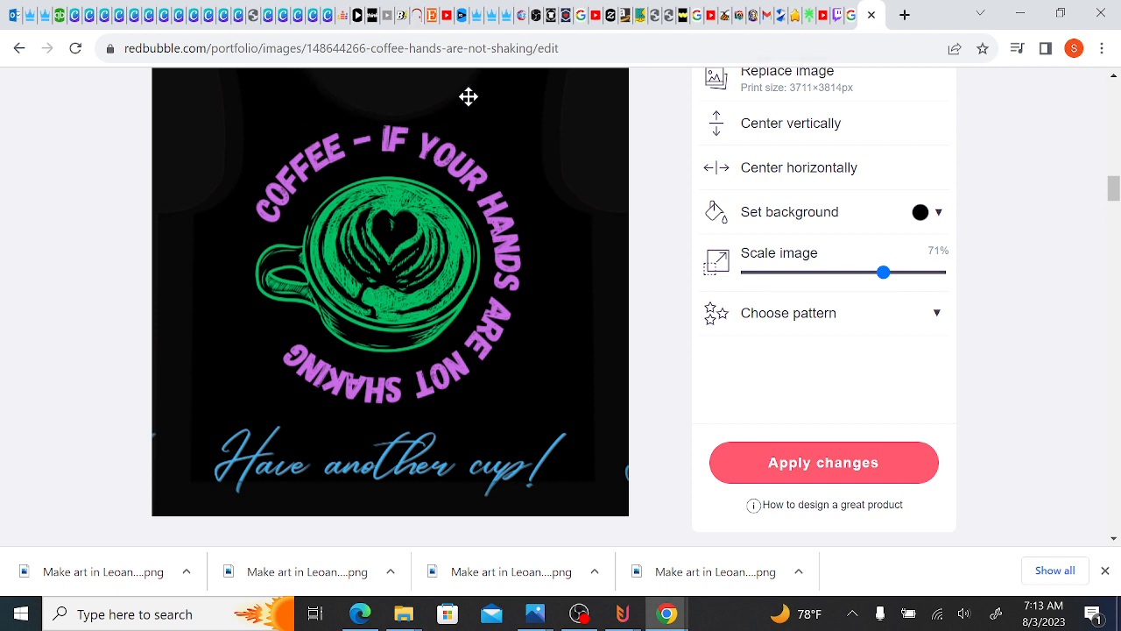
mouse_move(440, 210)
left_mouse_down()
mouse_move(441, 183)
mouse_move(446, 220)
left_mouse_up()
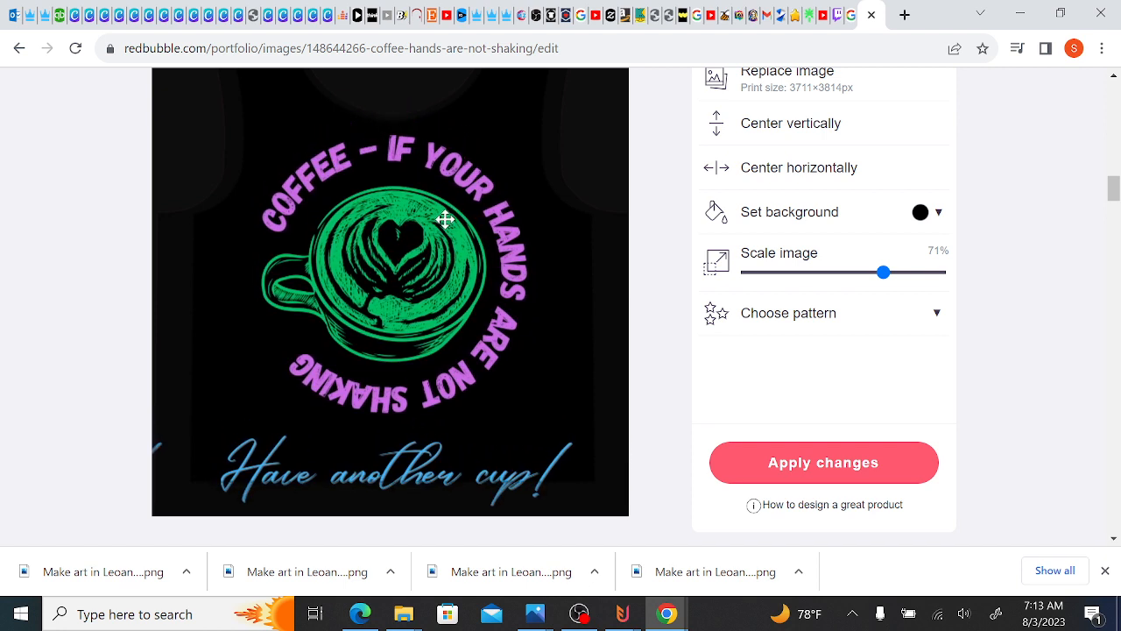
left_click(844, 171)
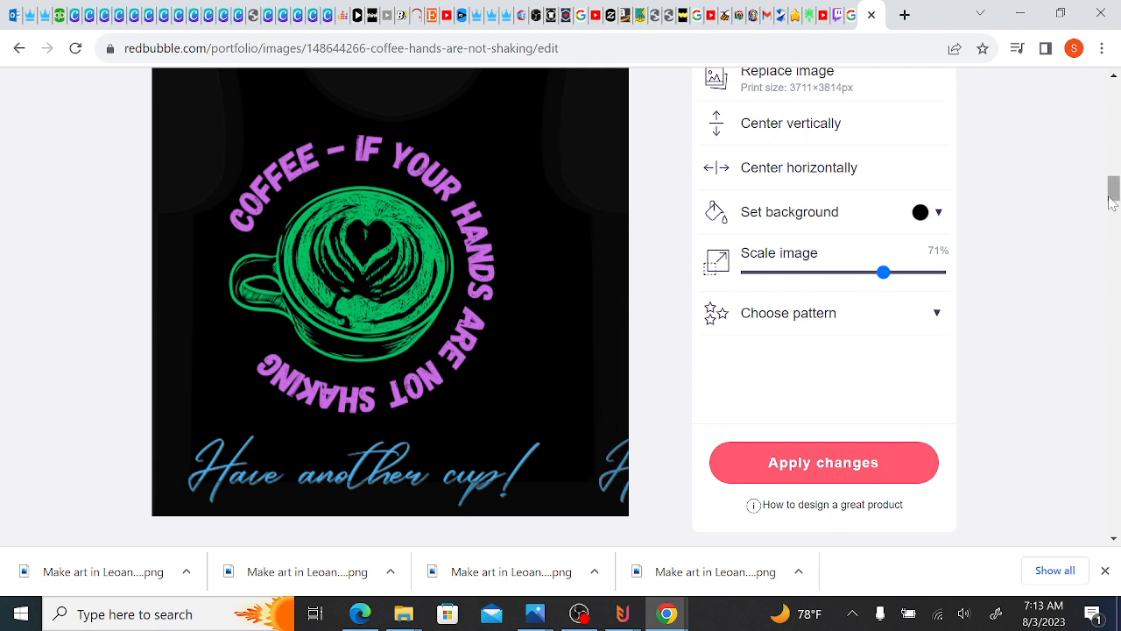
mouse_move(1114, 199)
left_mouse_down()
mouse_move(1112, 162)
mouse_move(1116, 200)
left_mouse_up()
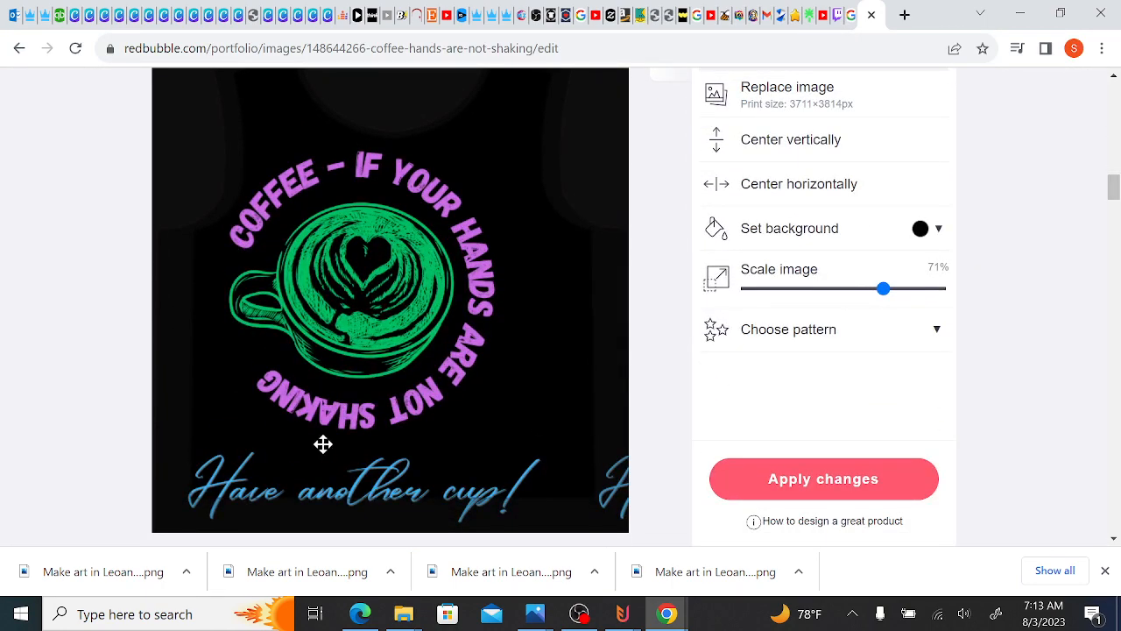
left_click_drag(418, 335, 449, 342)
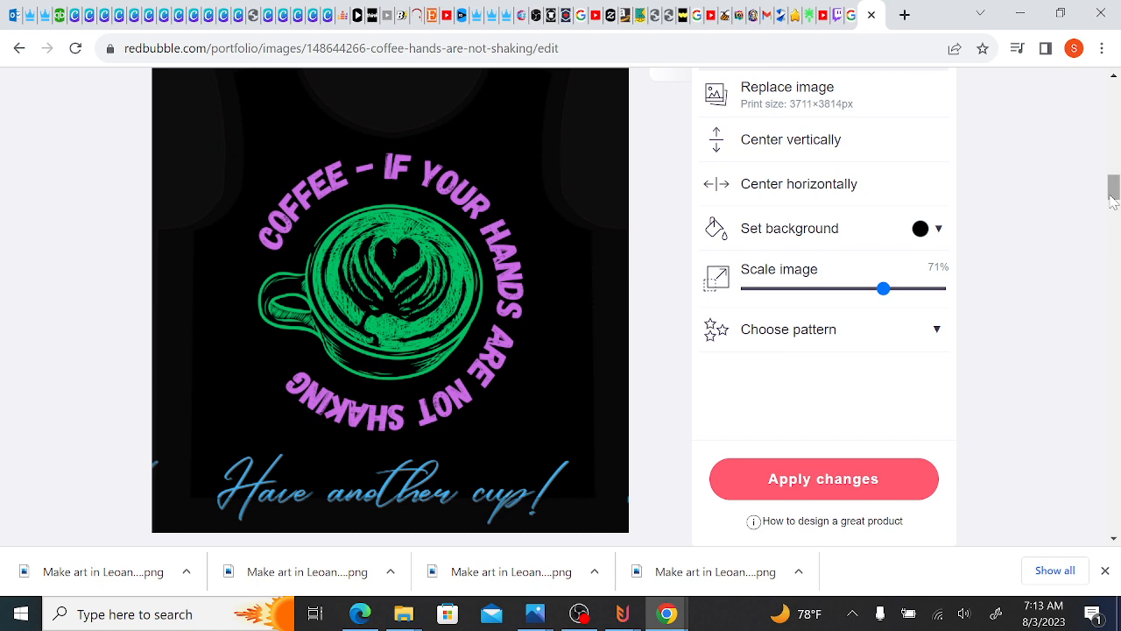
left_click_drag(1113, 198, 1120, 171)
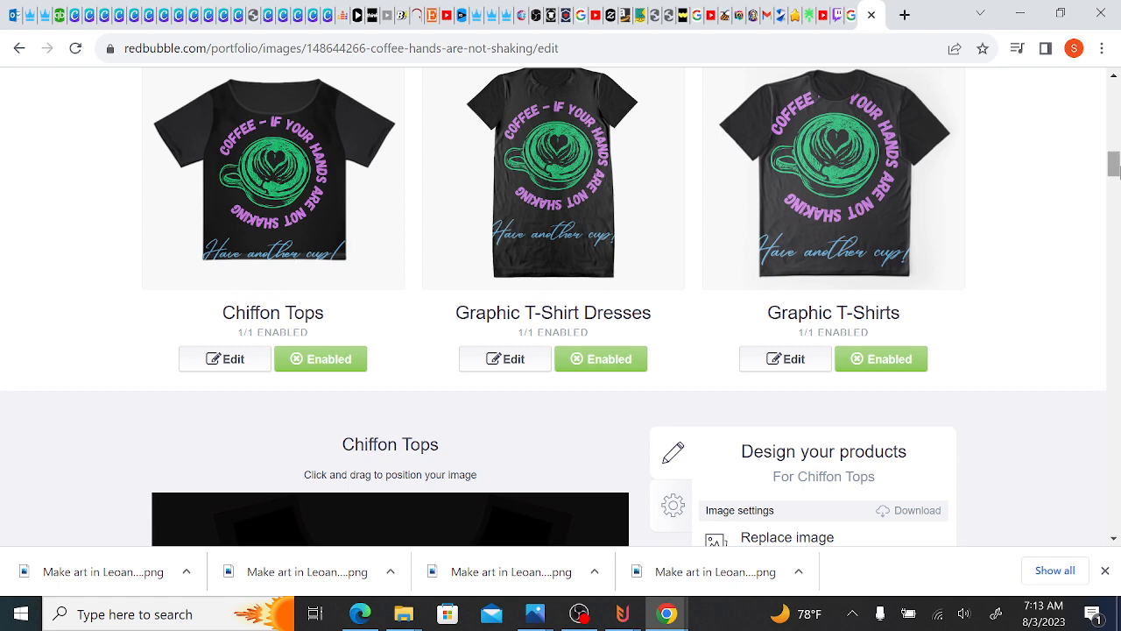
- Scale the Chiffon Tops design to 66% and reposition it in the middle of the shirt front
mouse_move(1114, 171)
left_mouse_down()
mouse_move(1113, 214)
mouse_move(1113, 192)
left_mouse_up()
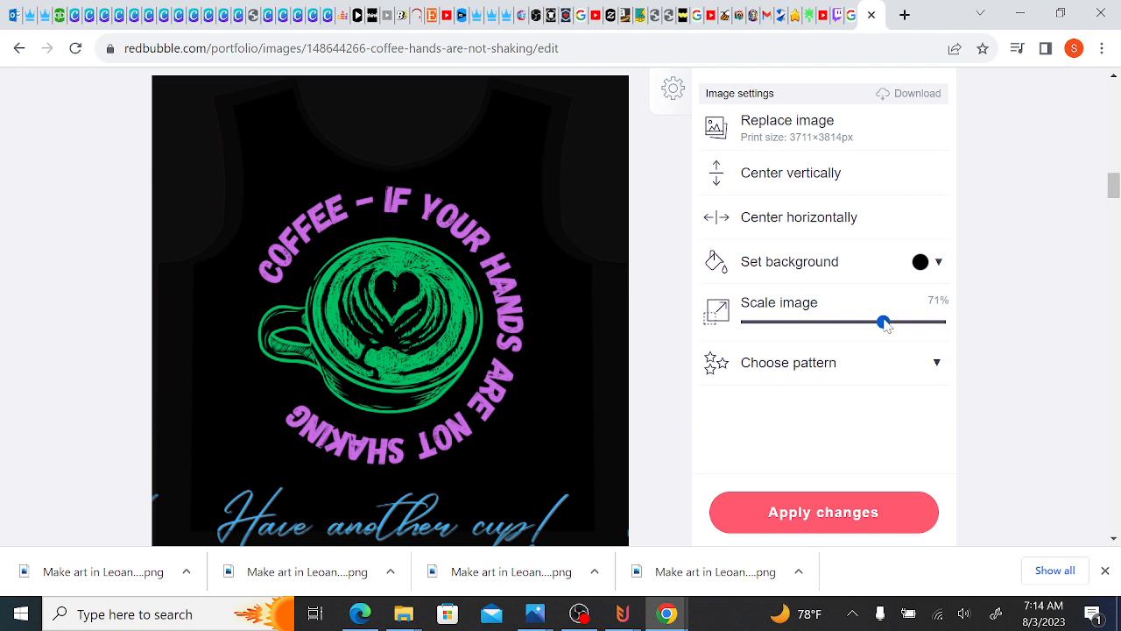
left_click_drag(886, 324, 874, 325)
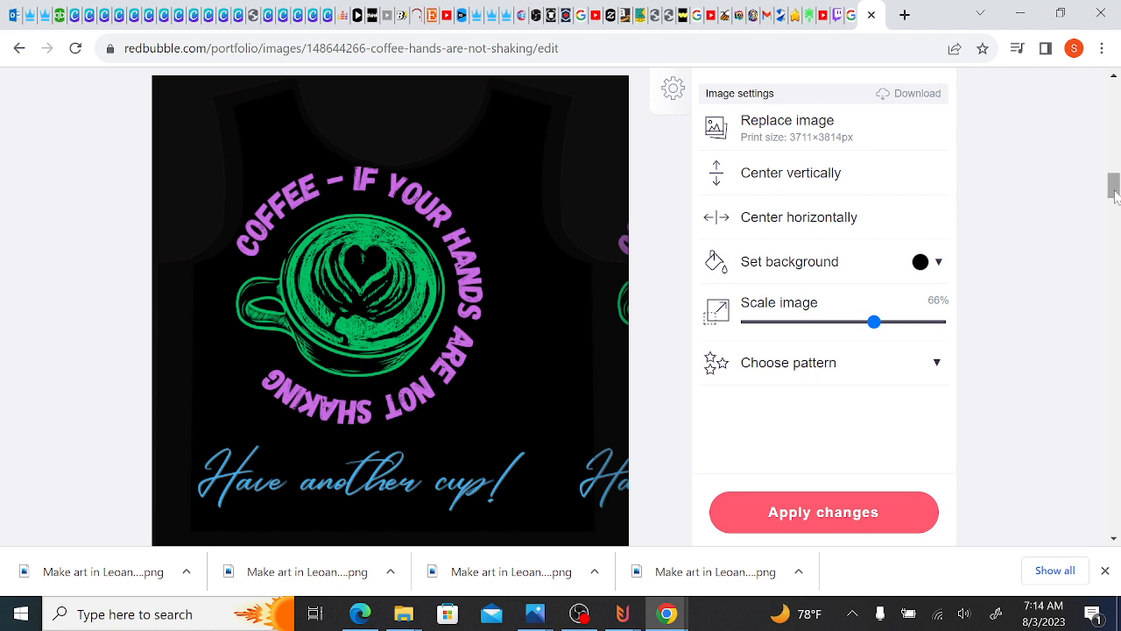
left_click_drag(388, 339, 422, 348)
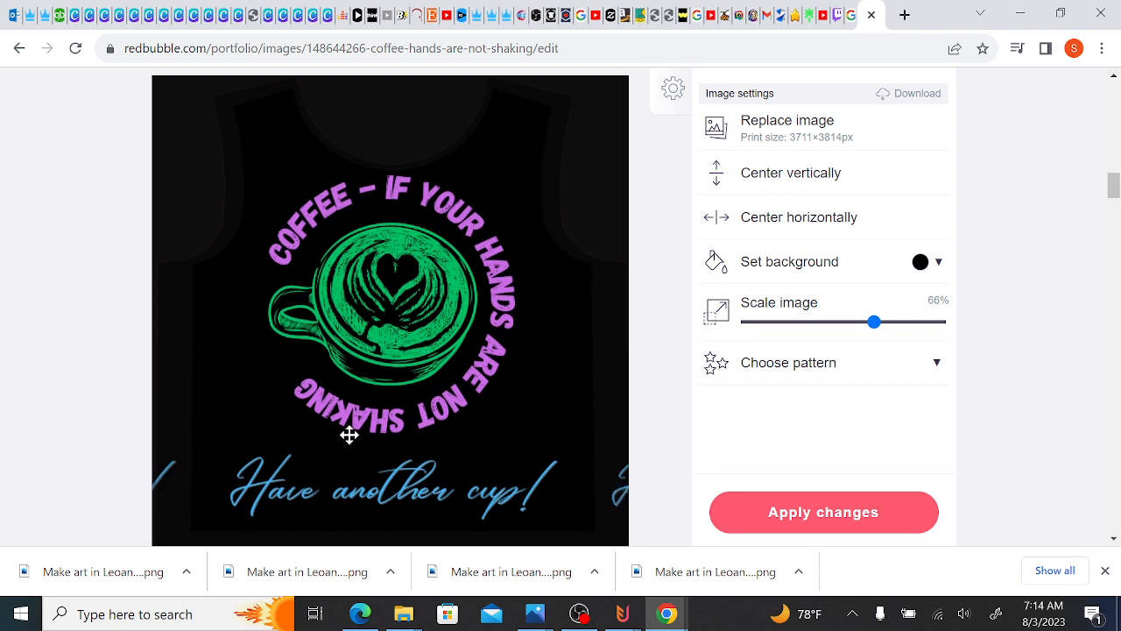
mouse_move(1113, 183)
left_mouse_down()
mouse_move(1115, 163)
mouse_move(1115, 187)
left_mouse_up()
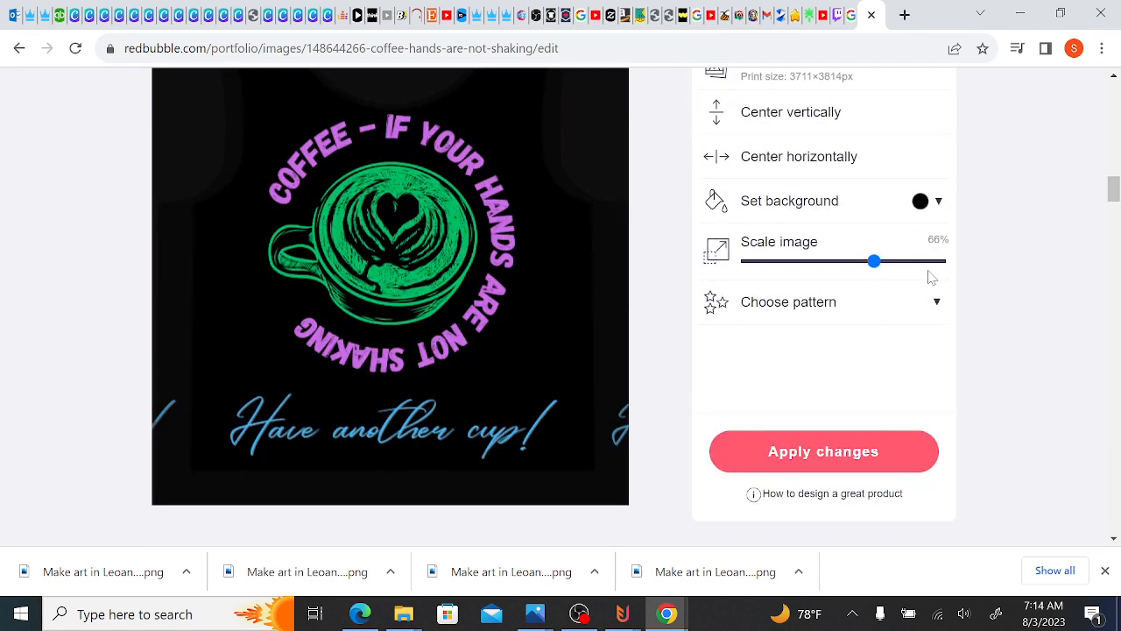
- Set Chiffon Tops to No pattern, move the design down below the neckline, and apply the changes
left_click(834, 304)
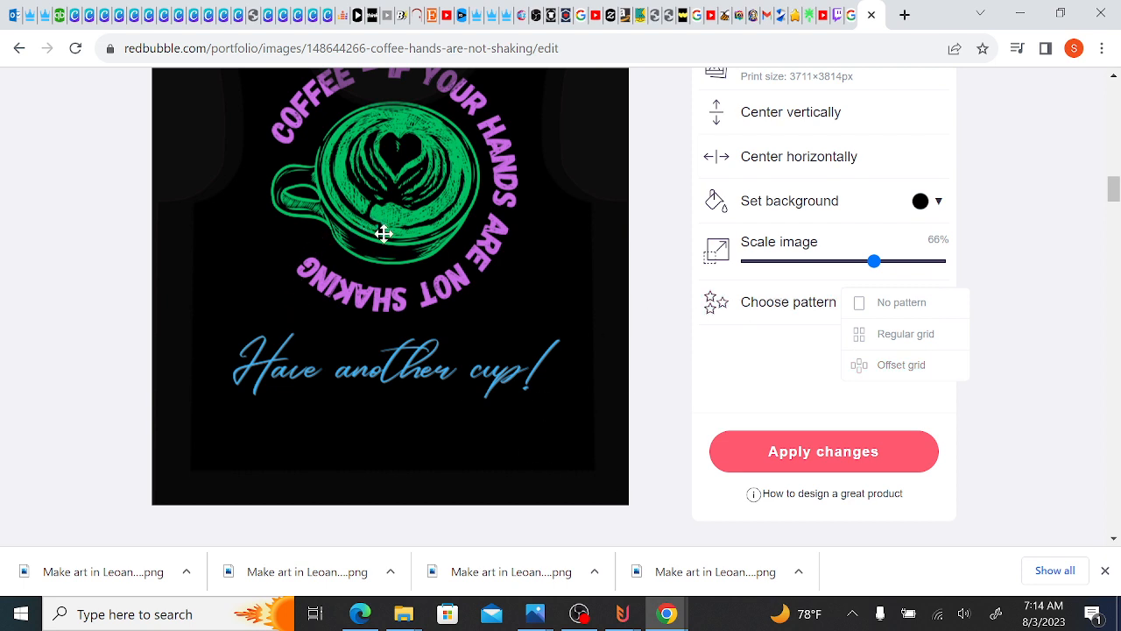
left_click_drag(384, 234, 379, 299)
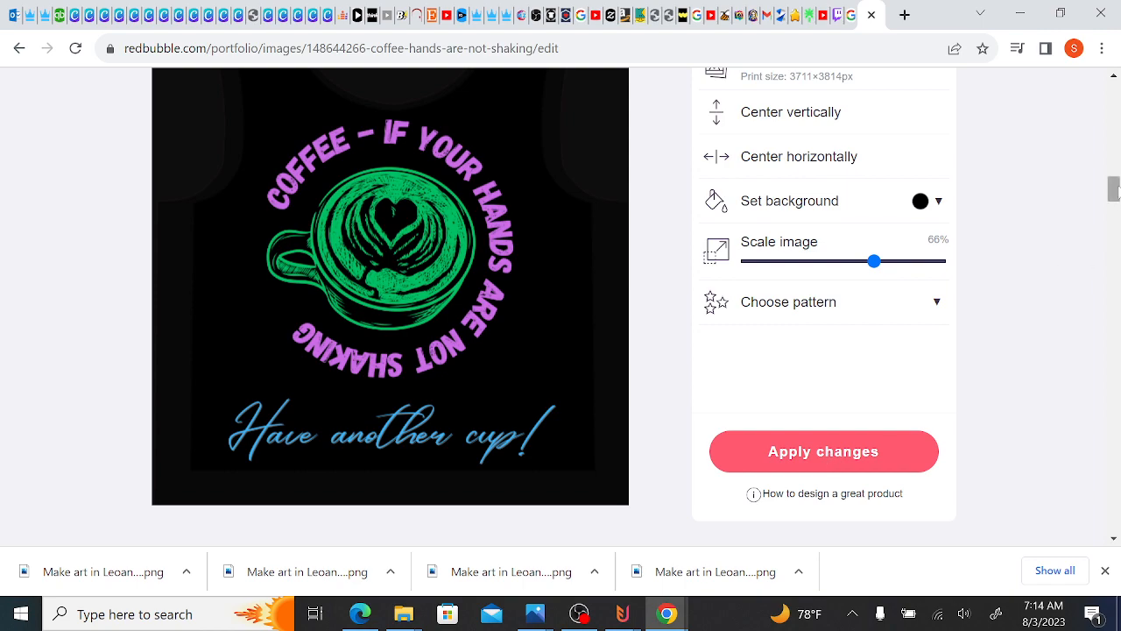
mouse_move(1114, 189)
left_mouse_down()
mouse_move(1114, 158)
mouse_move(1115, 188)
left_mouse_up()
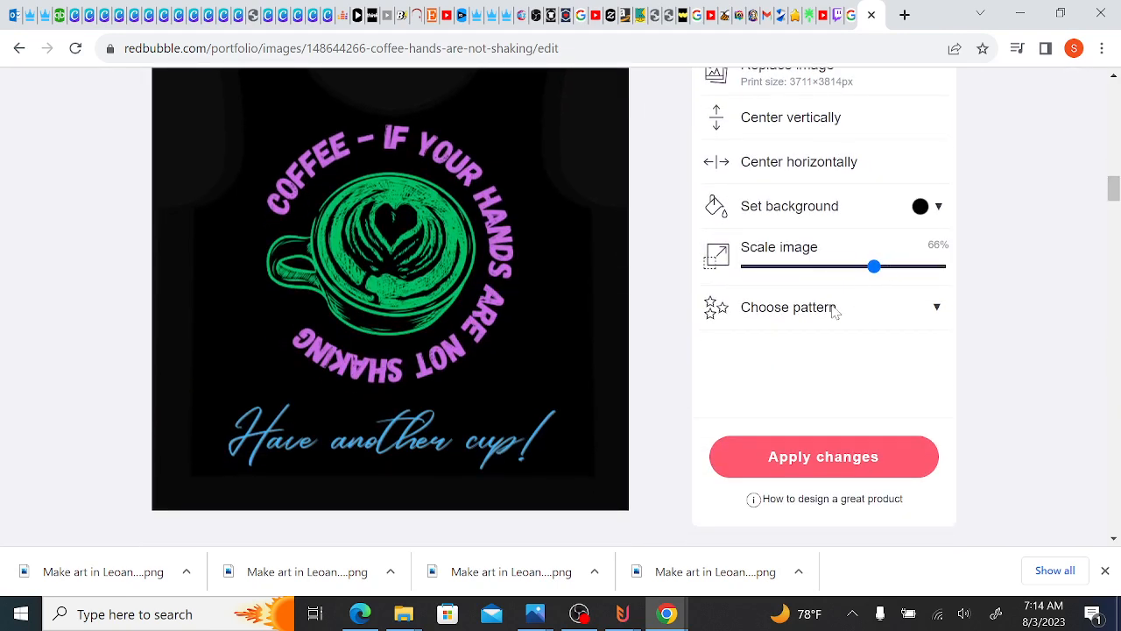
left_click(825, 471)
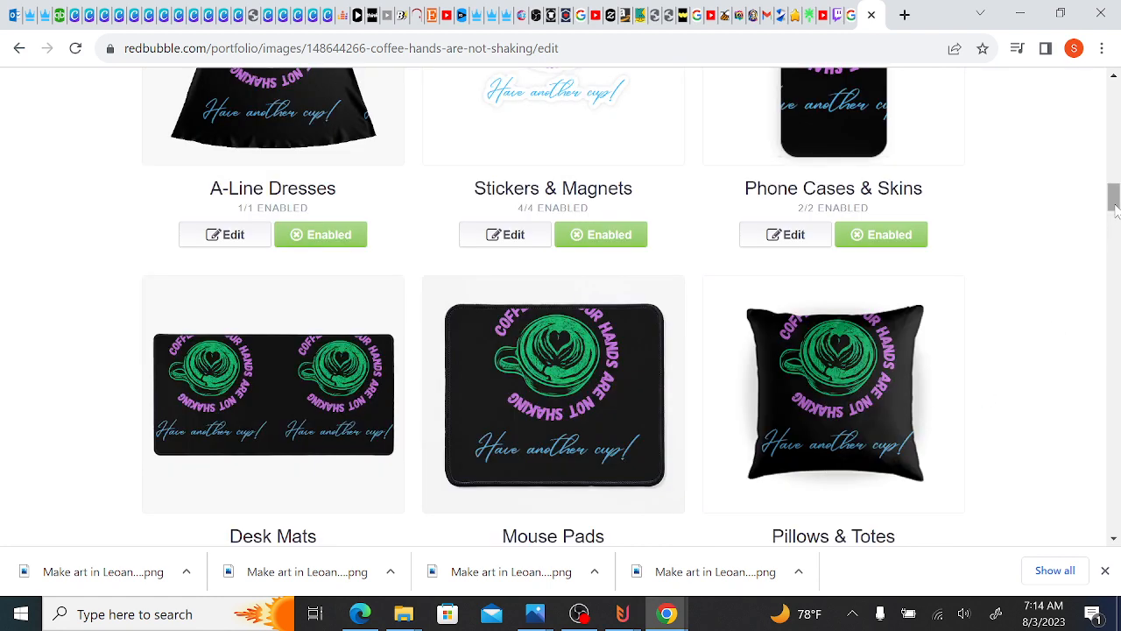
- Reopen Chiffon Tops for editing, nudge the coffee design slightly lower on the shirt front, and apply the changes
left_click_drag(1114, 205, 1114, 169)
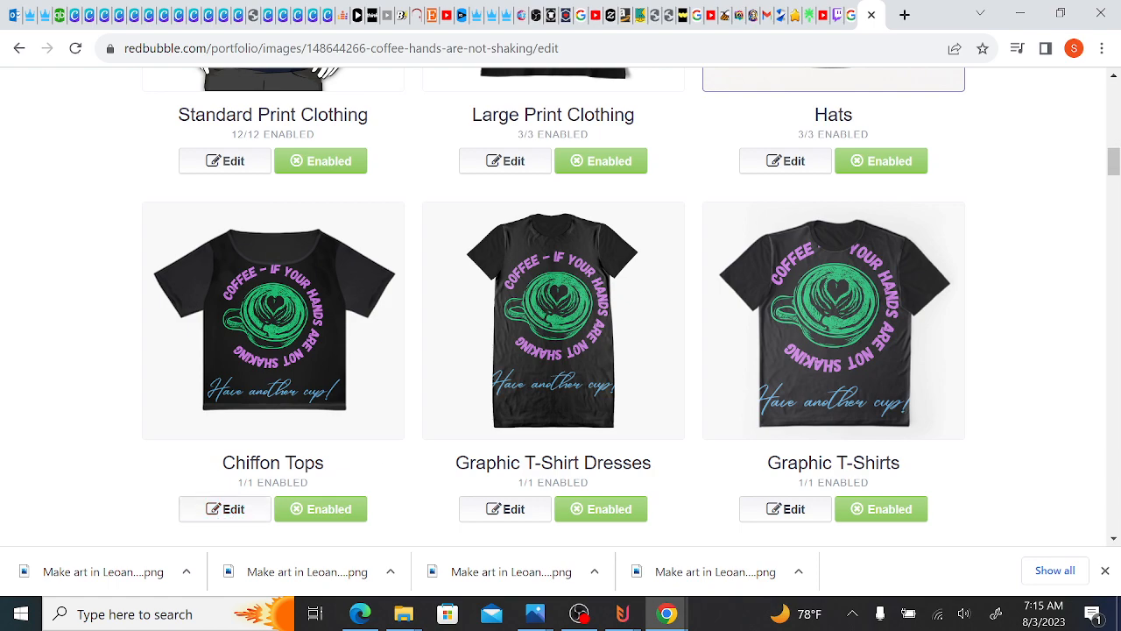
mouse_move(1113, 163)
left_mouse_down()
mouse_move(1113, 195)
mouse_move(1113, 168)
left_mouse_up()
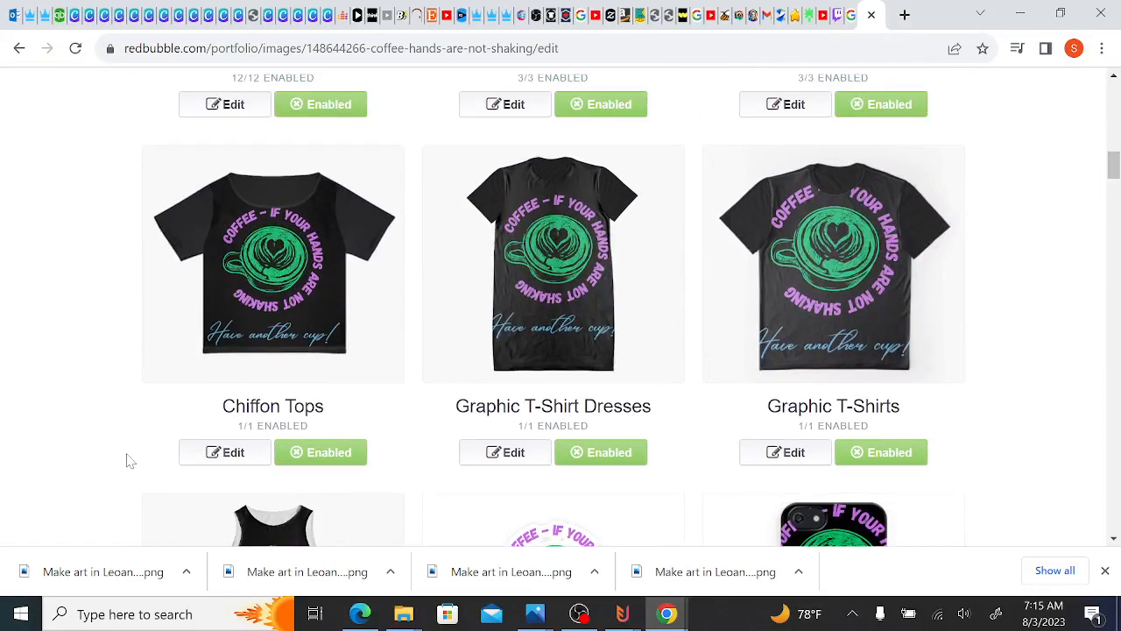
left_click(226, 452)
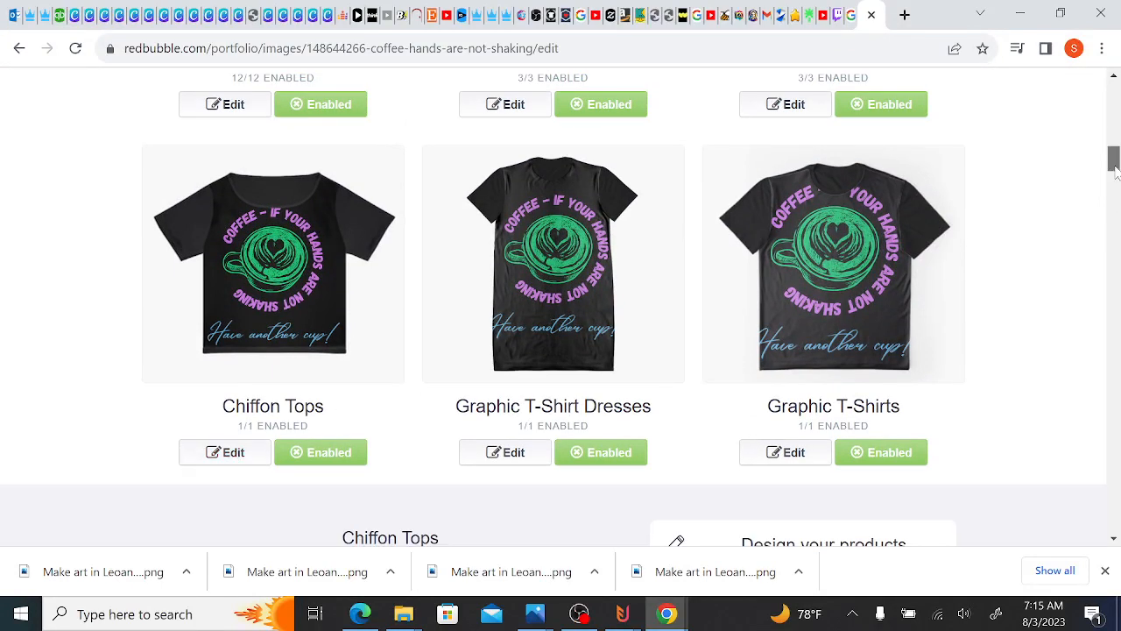
left_click_drag(1115, 170, 1114, 192)
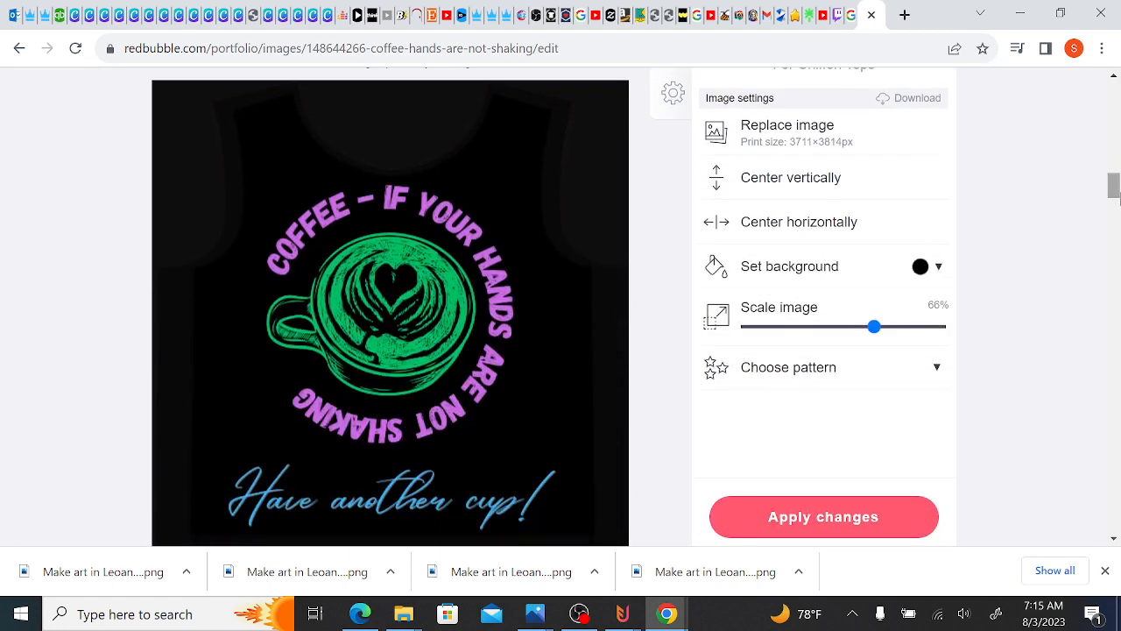
left_click_drag(462, 296, 463, 305)
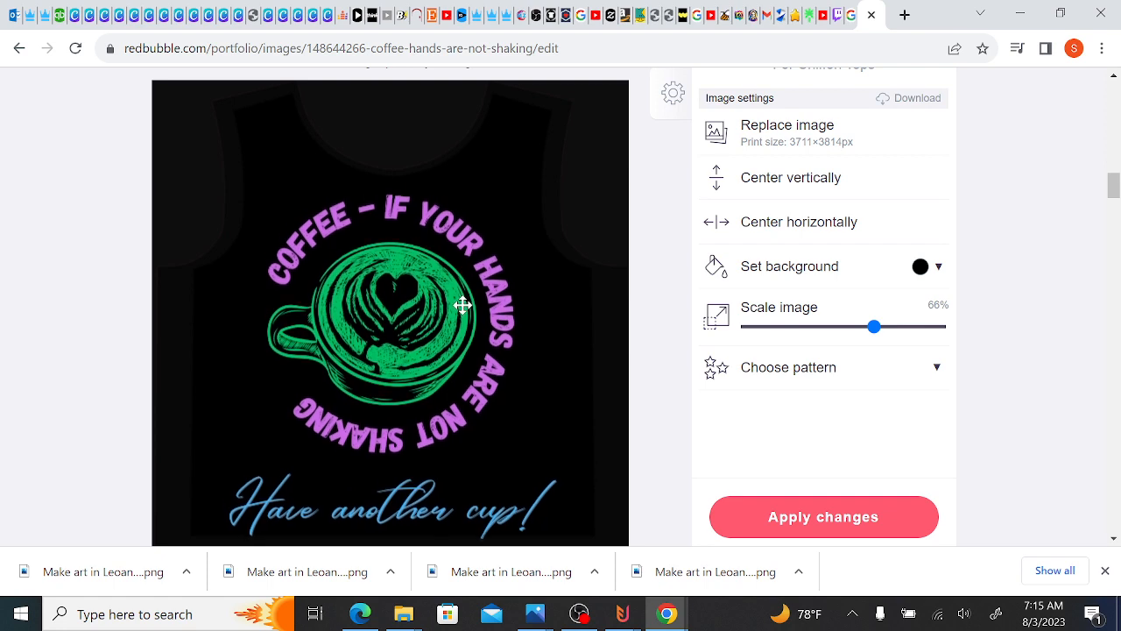
left_click(856, 516)
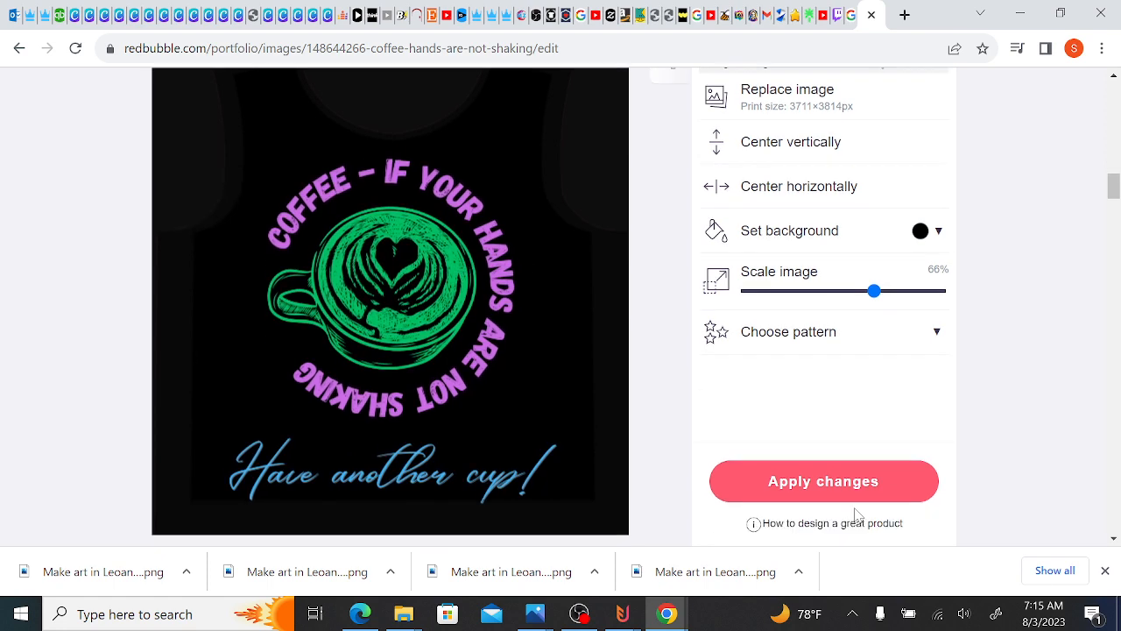
- Reopen Chiffon Tops for editing, scale the coffee design to 59%, and apply the changes
left_click_drag(1115, 202, 1115, 176)
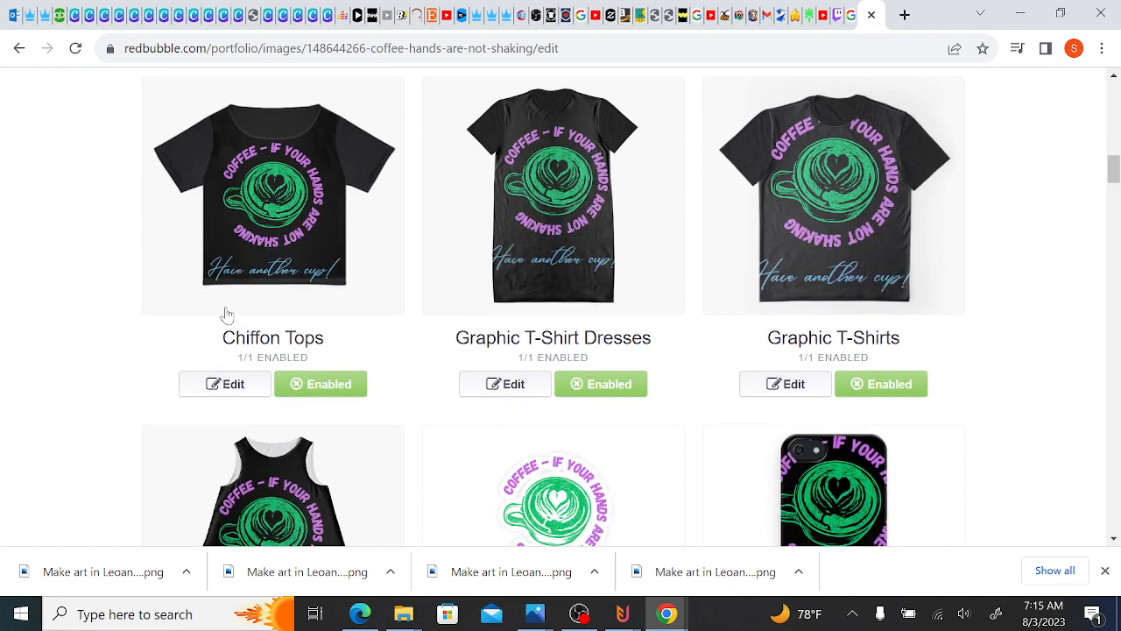
left_click(233, 391)
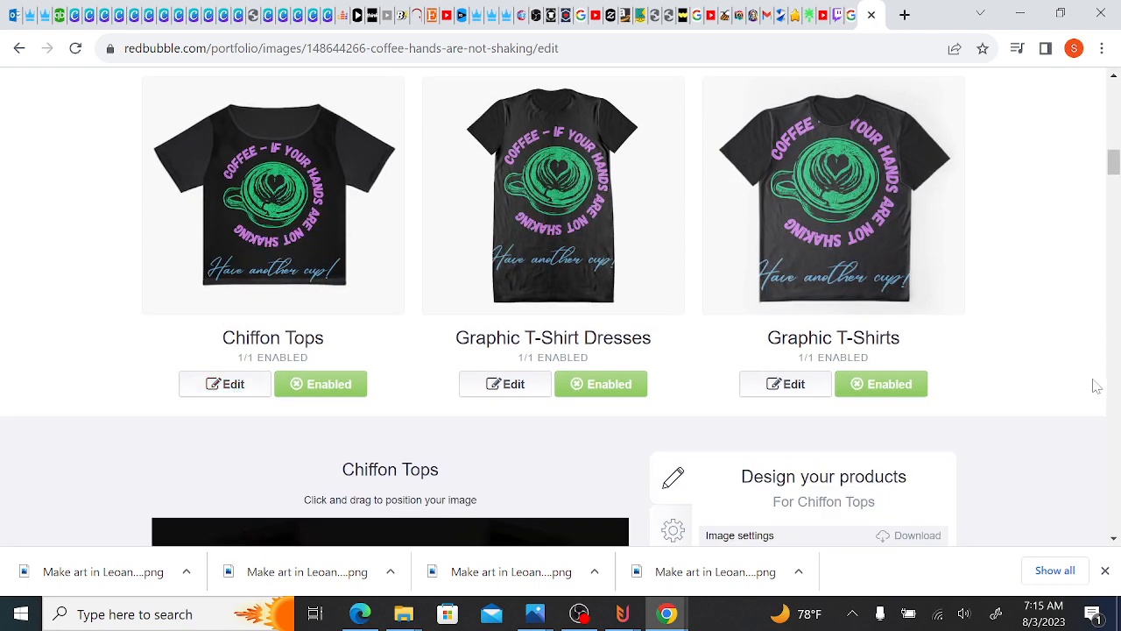
left_click_drag(1113, 163, 1113, 186)
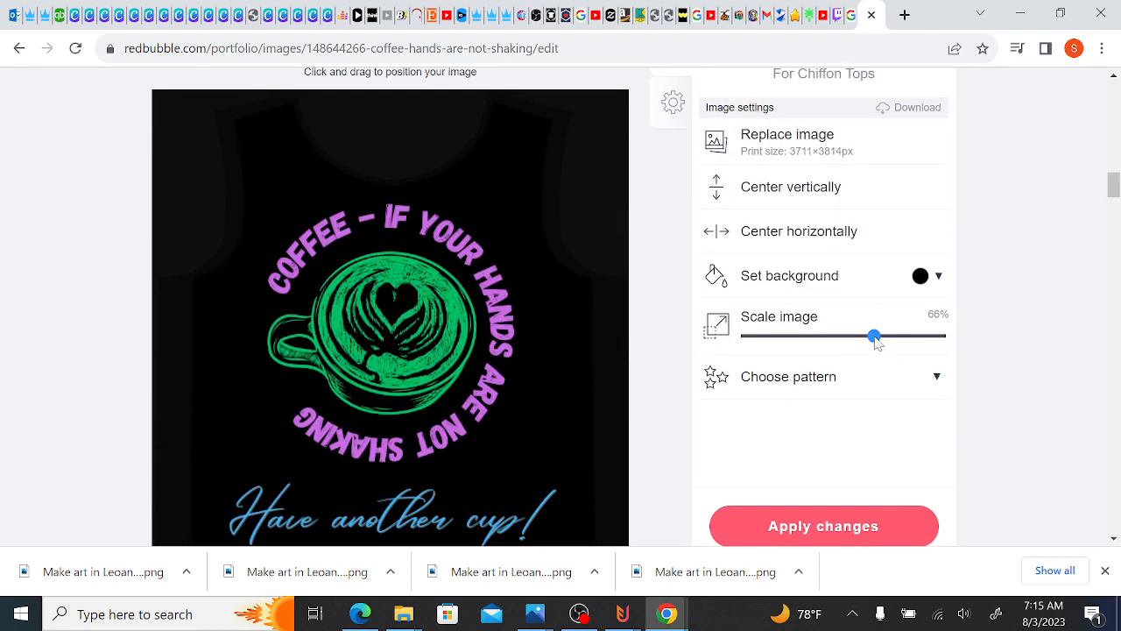
left_click_drag(879, 343, 864, 343)
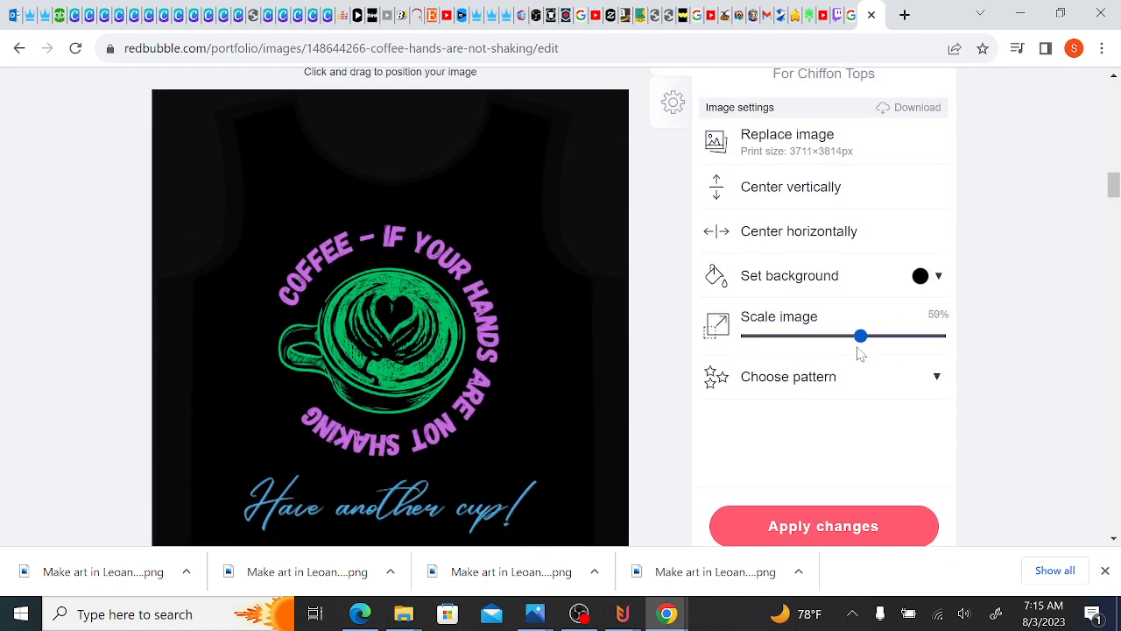
left_click(862, 531)
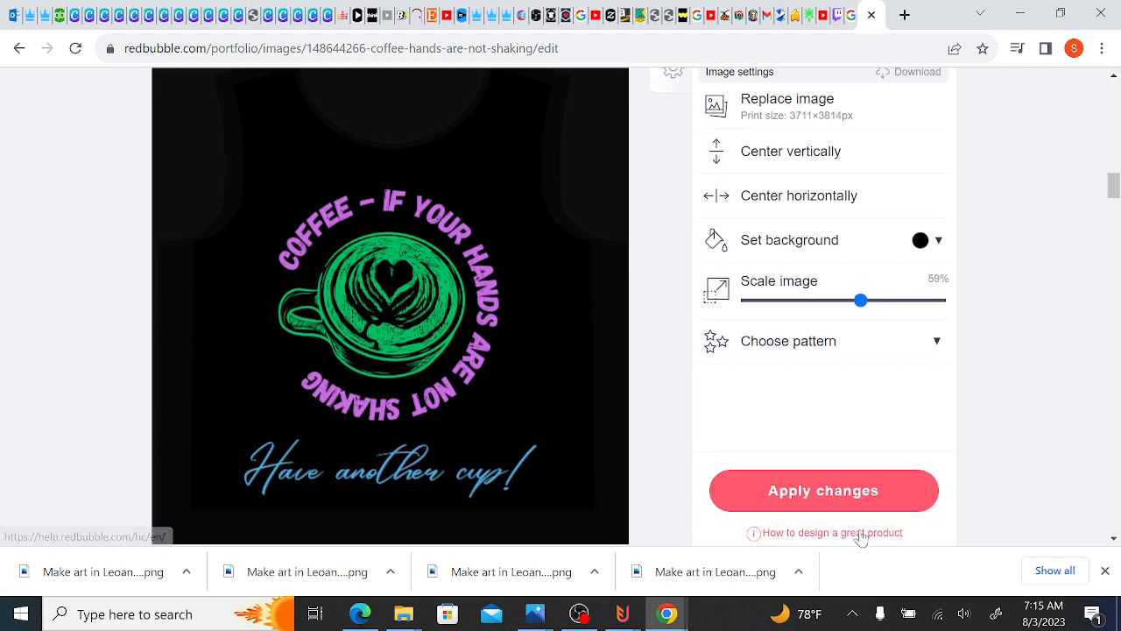
left_click_drag(1114, 202, 1115, 175)
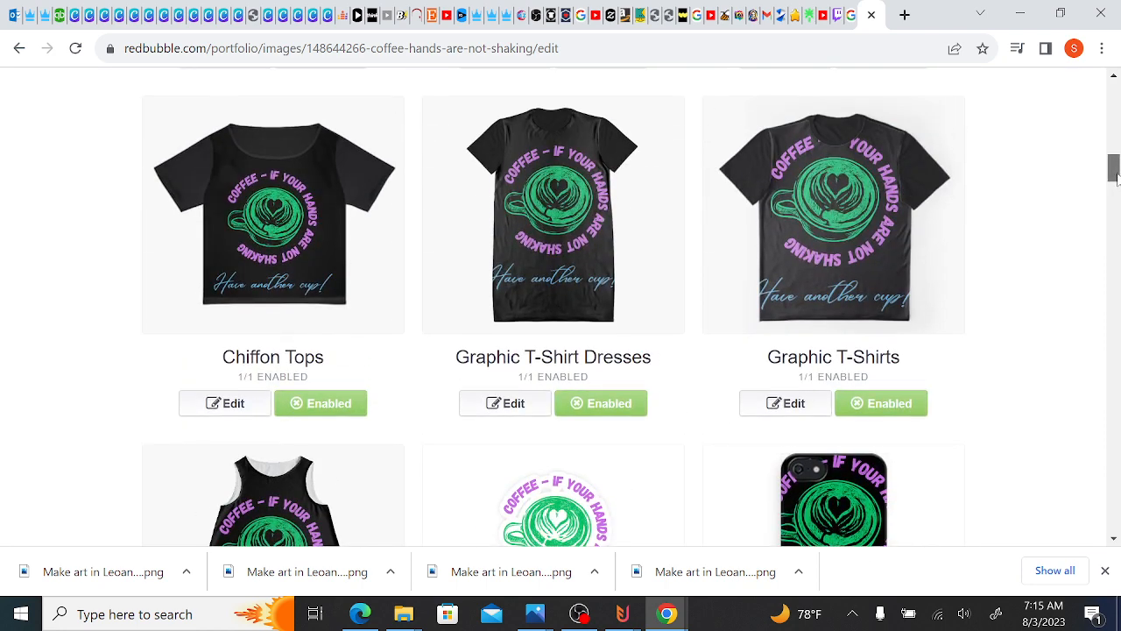
left_click(315, 217)
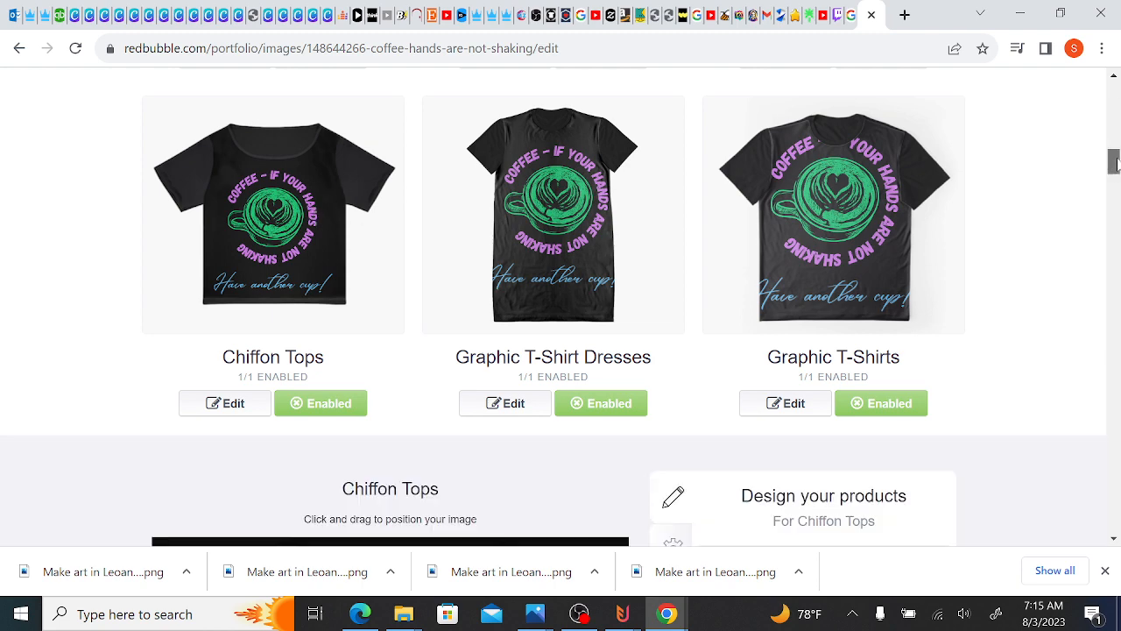
mouse_move(1113, 147)
left_mouse_down()
mouse_move(1114, 191)
mouse_move(1115, 164)
left_mouse_up()
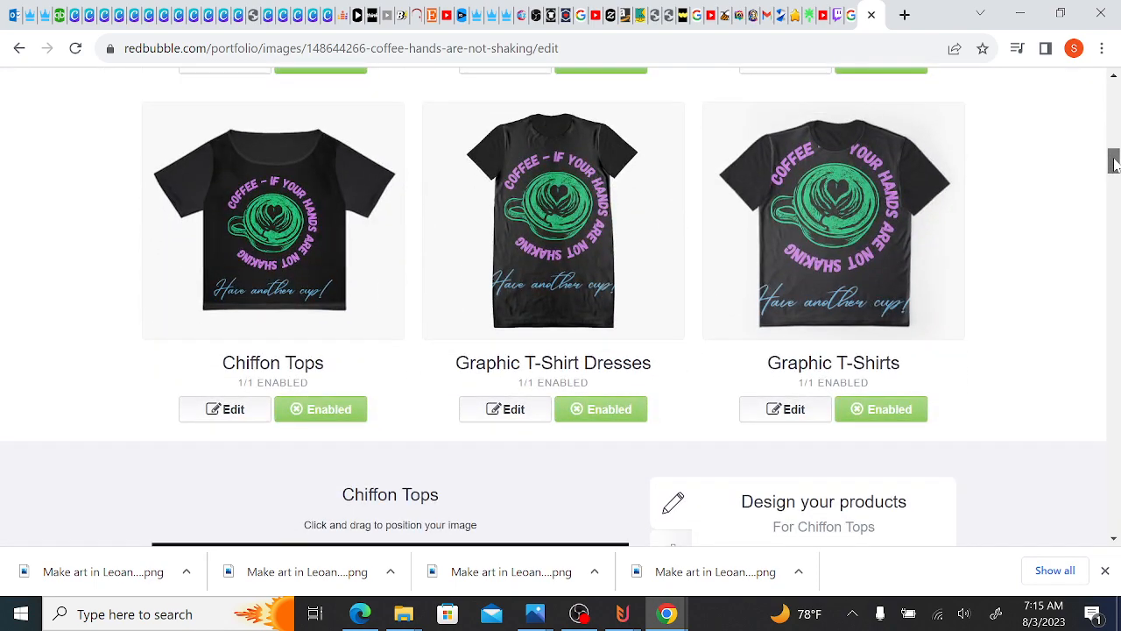
- Scale the Graphic T-Shirt Dresses design to 91%, set it to No pattern, and apply the changes
left_click(506, 412)
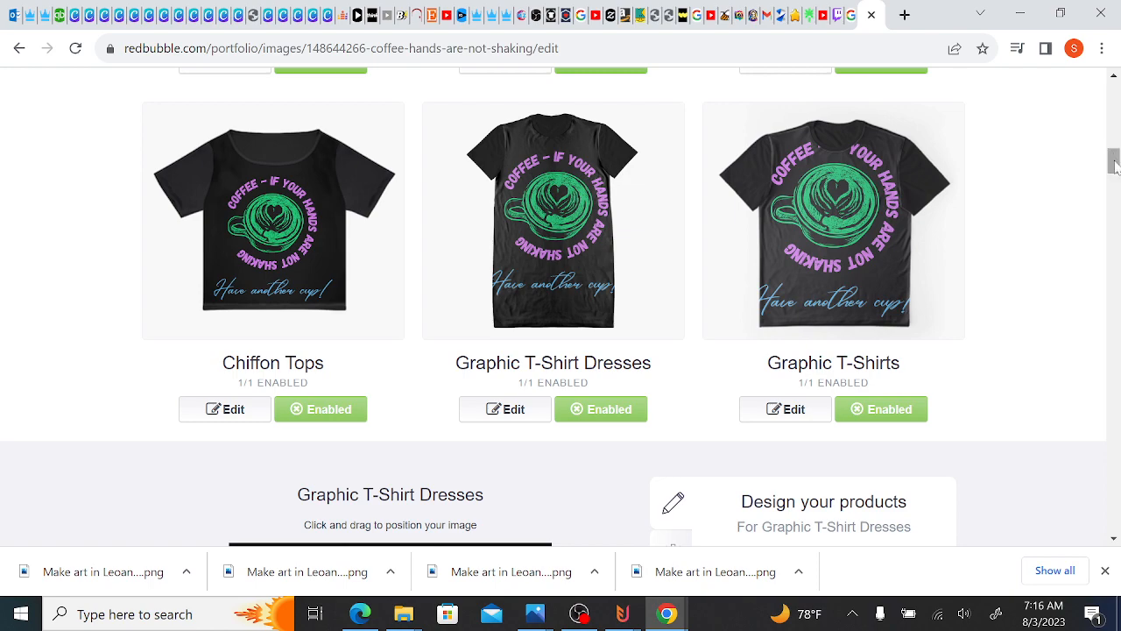
left_click_drag(1115, 162, 1114, 186)
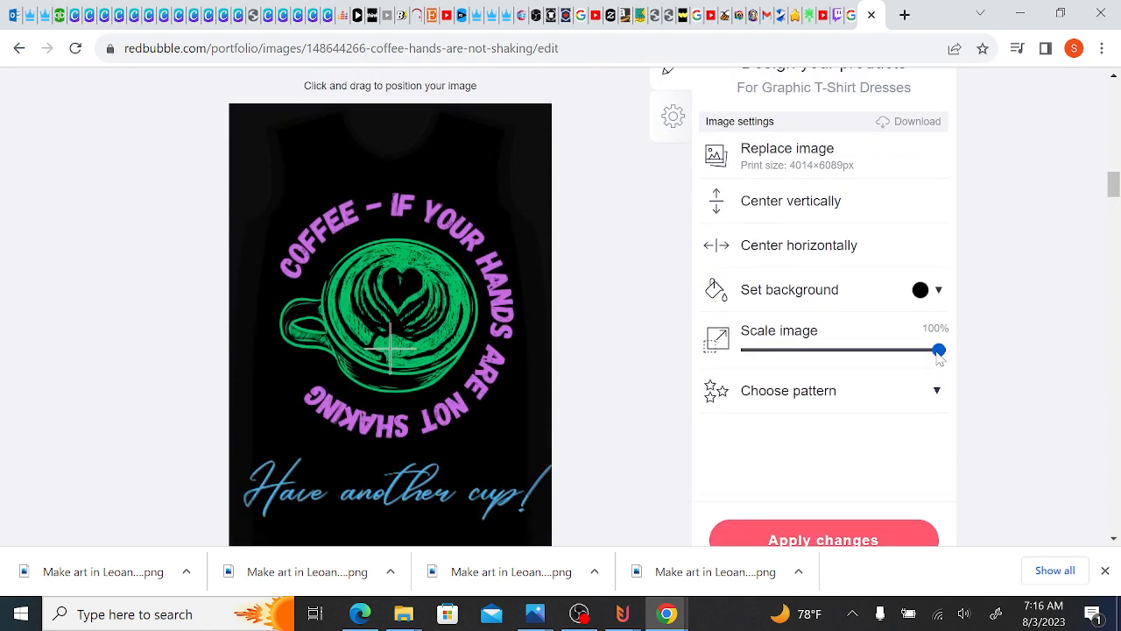
left_click_drag(940, 356, 926, 356)
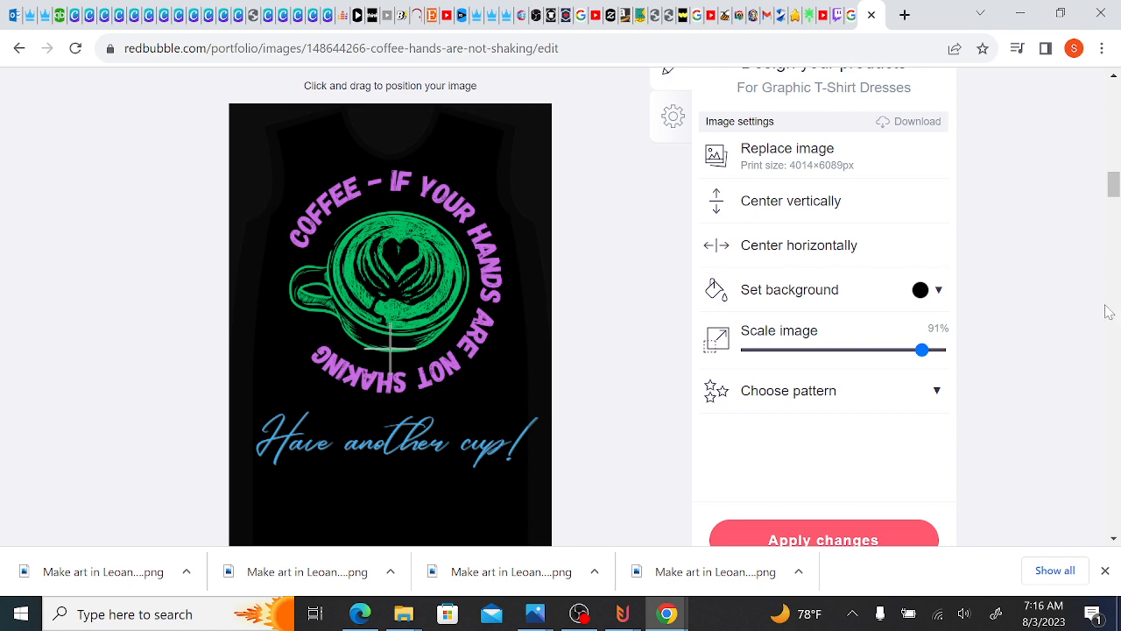
mouse_move(1113, 184)
left_mouse_down()
mouse_move(1113, 161)
mouse_move(1113, 189)
left_mouse_up()
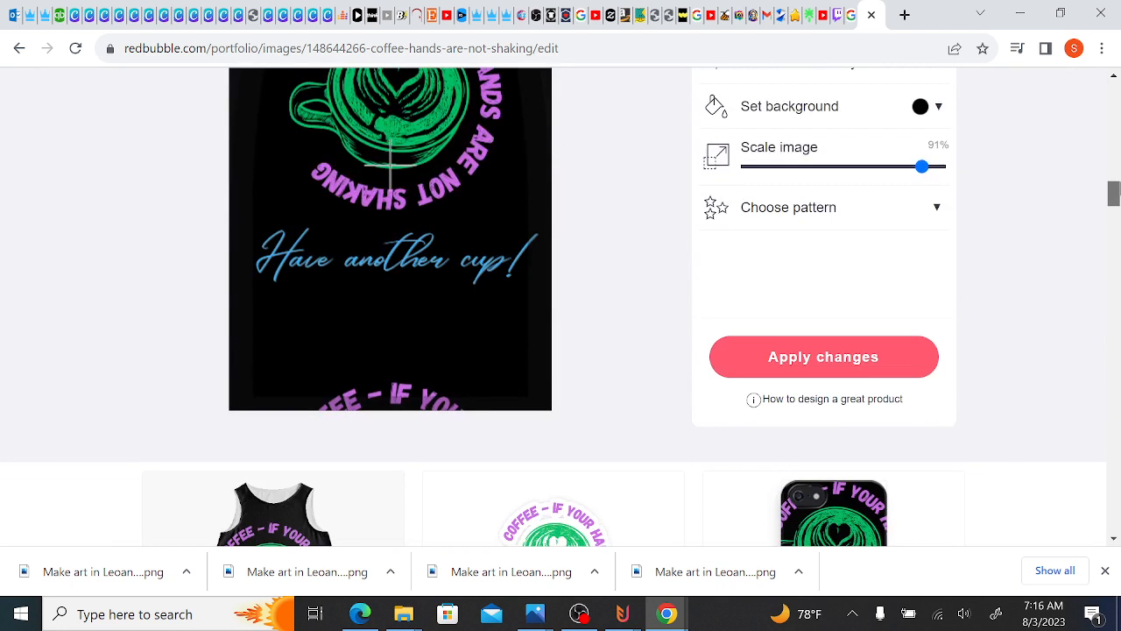
left_click(868, 221)
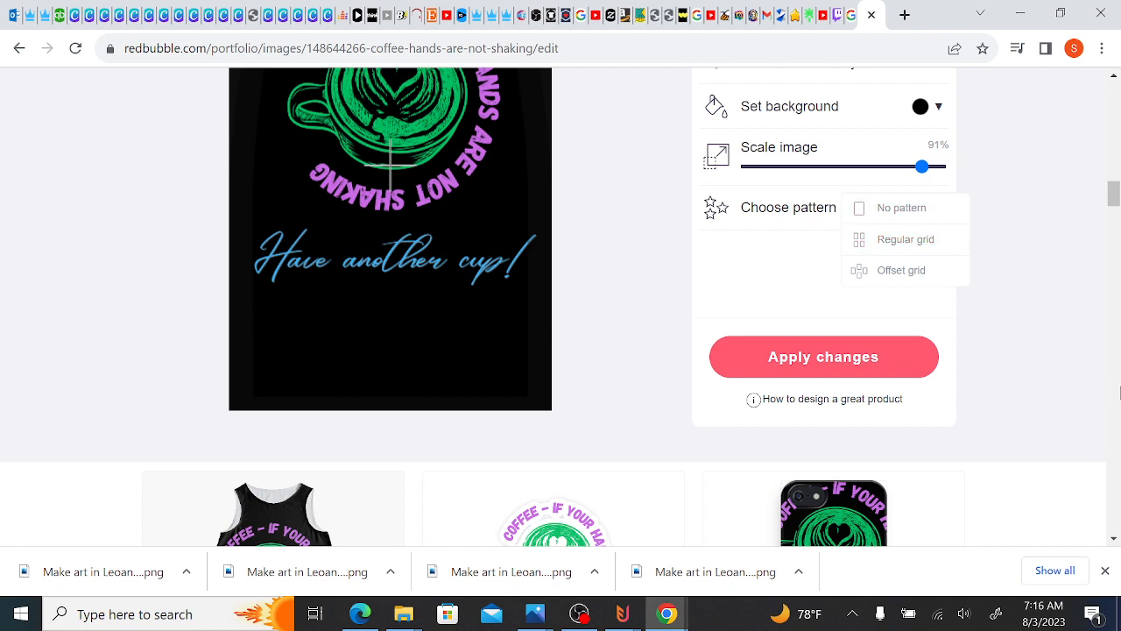
mouse_move(1115, 200)
left_mouse_down()
mouse_move(1117, 163)
mouse_move(1116, 195)
left_mouse_up()
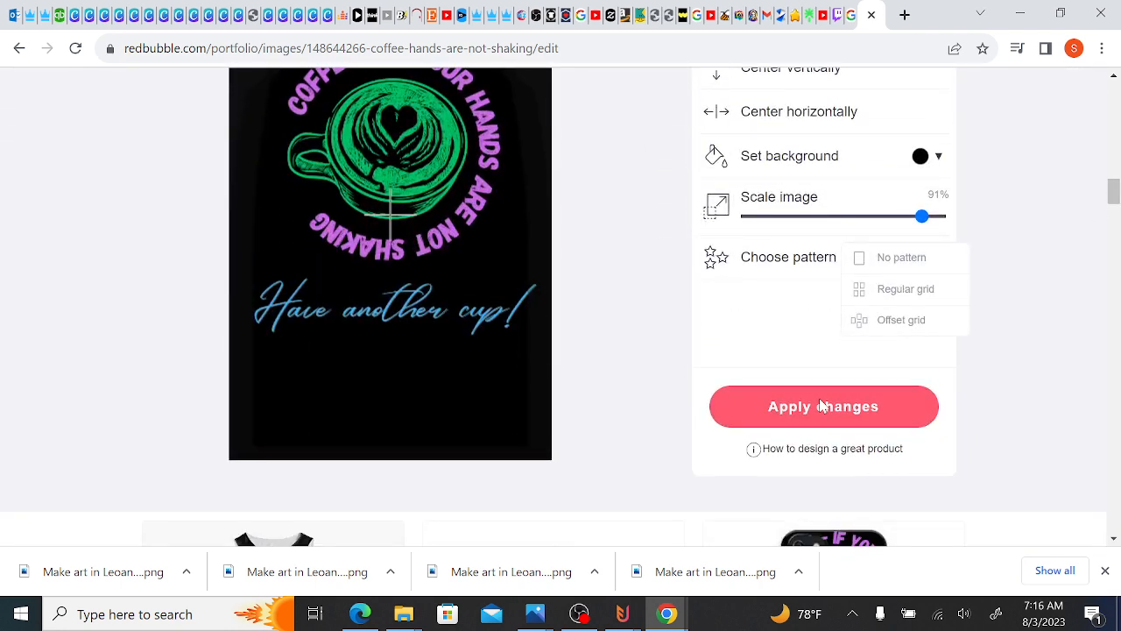
scroll(821, 405, "down", 7)
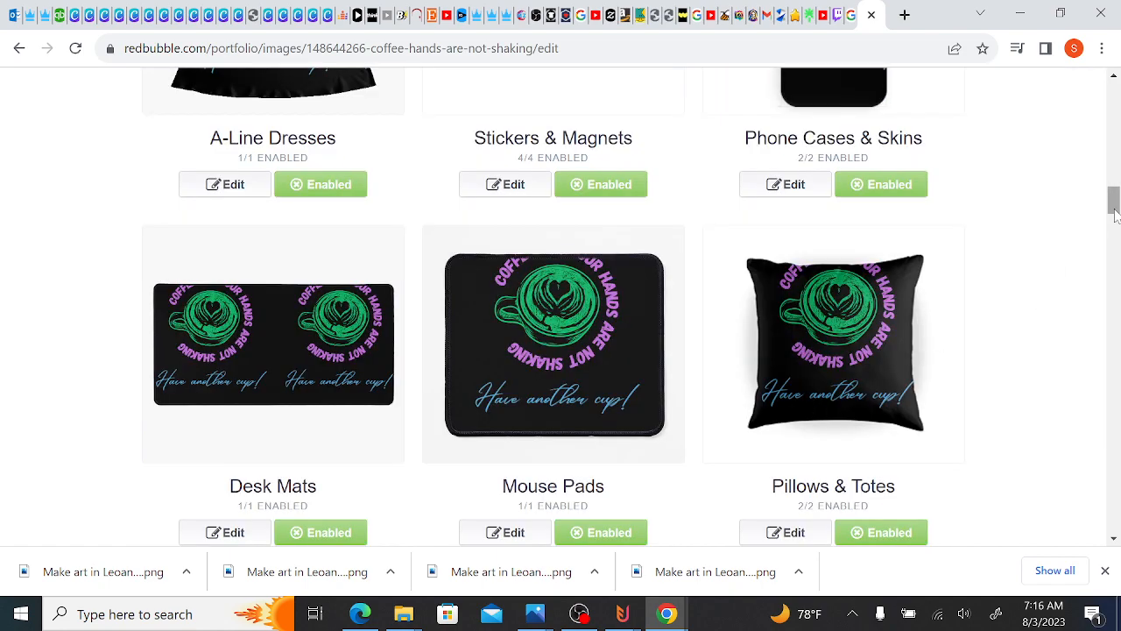
- Reopen Graphic T-Shirt Dresses, move the coffee design slightly lower on the dress front, and apply the changes
left_click_drag(1115, 214, 1116, 178)
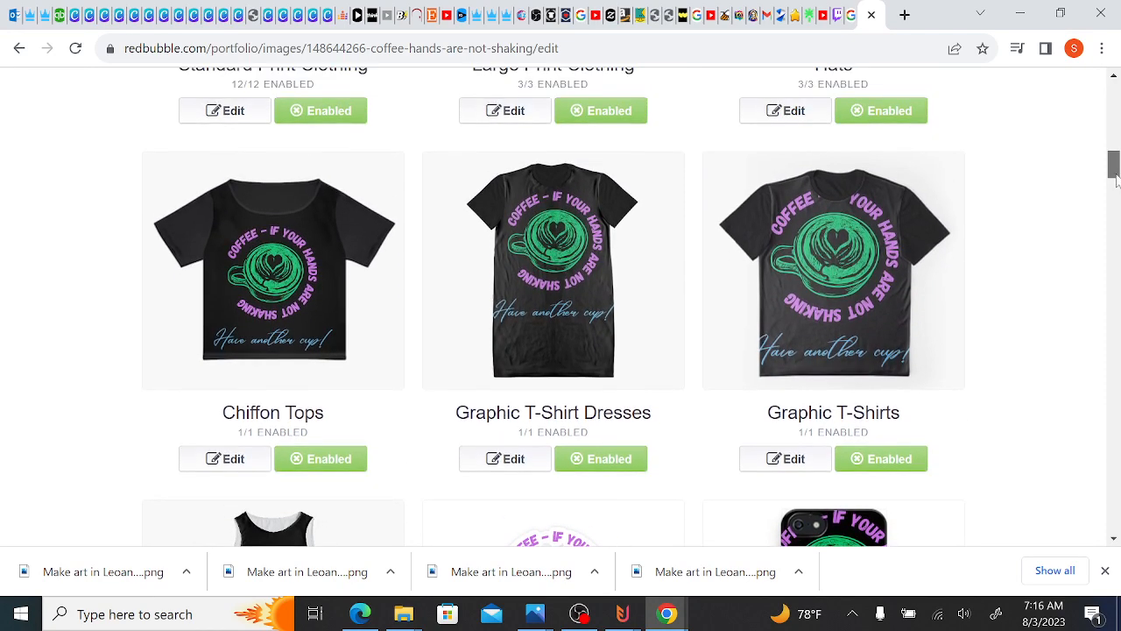
left_click(510, 463)
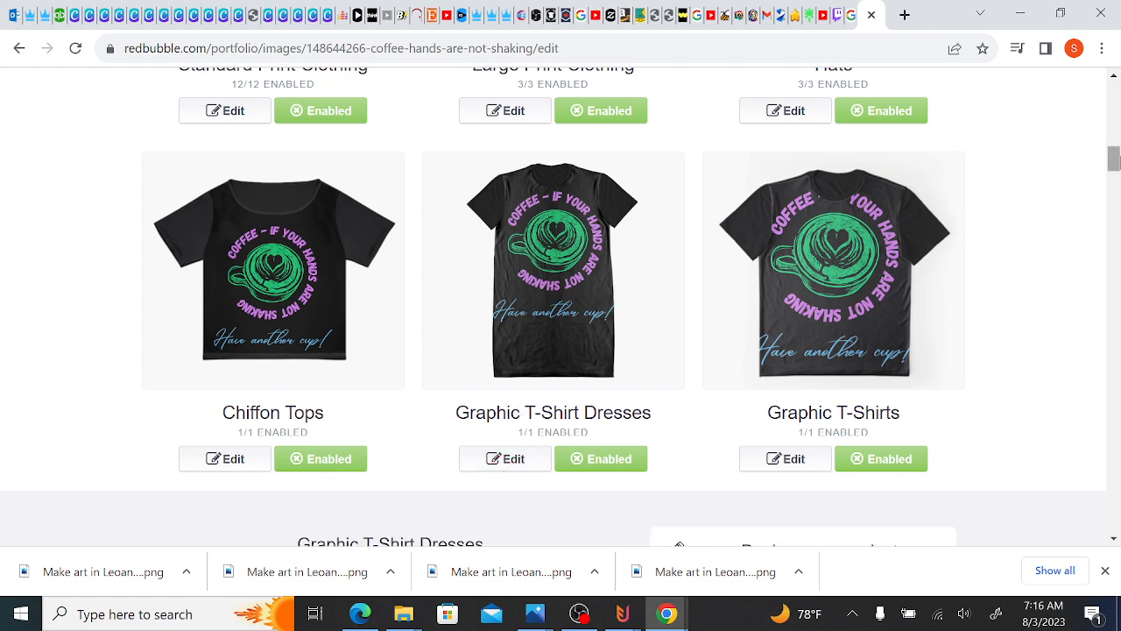
left_click_drag(1115, 160, 1114, 185)
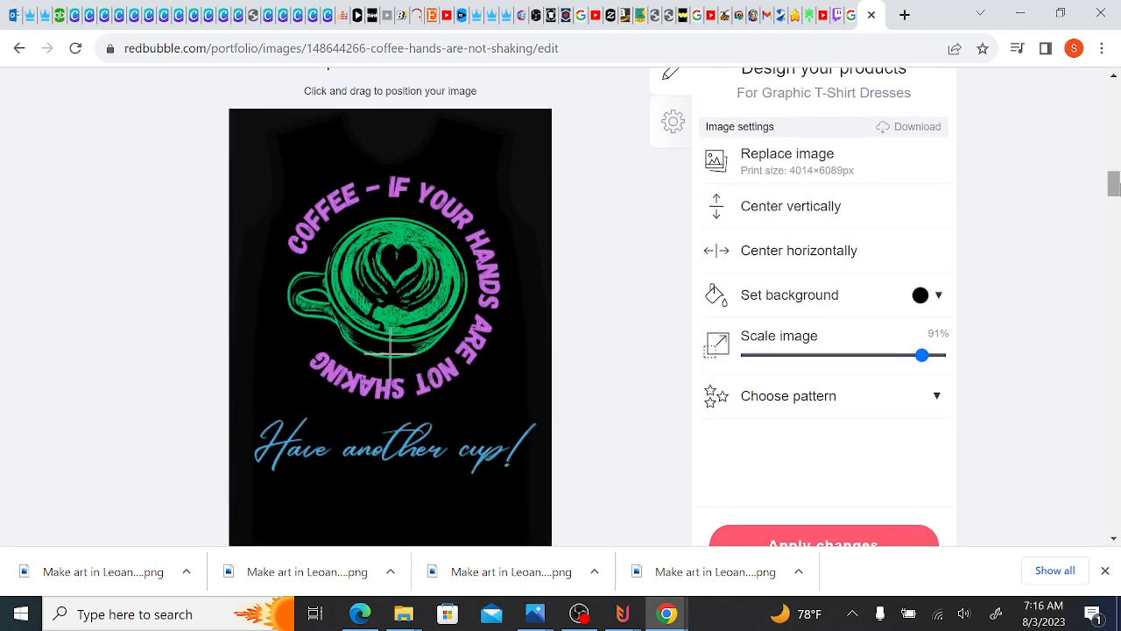
left_click_drag(420, 243, 415, 264)
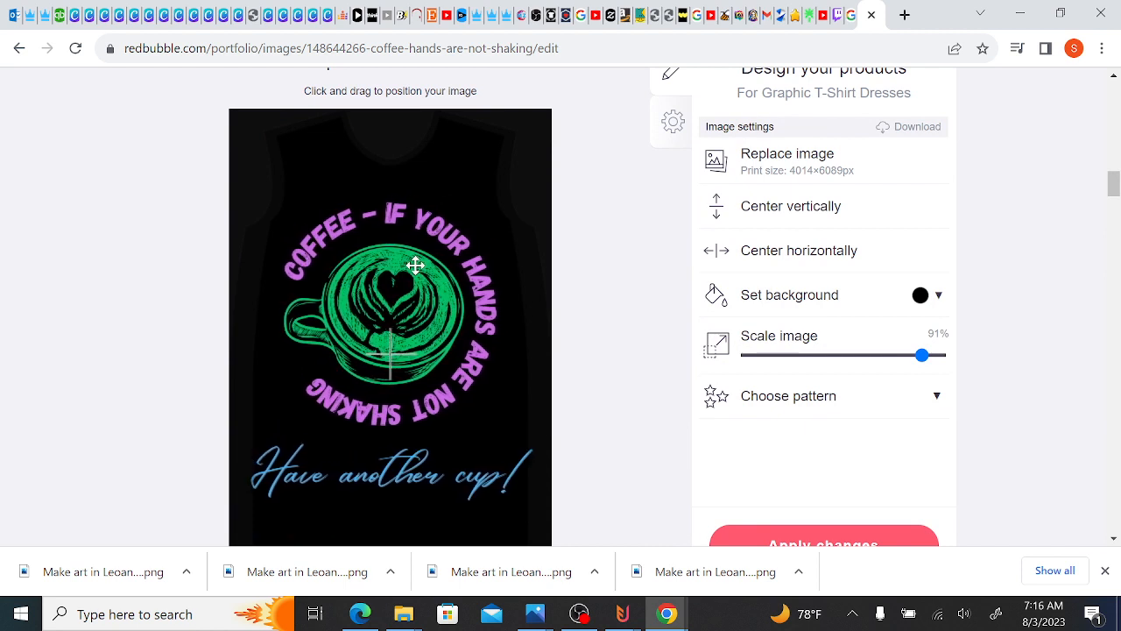
left_click(874, 535)
left_click_drag(1116, 200, 1114, 171)
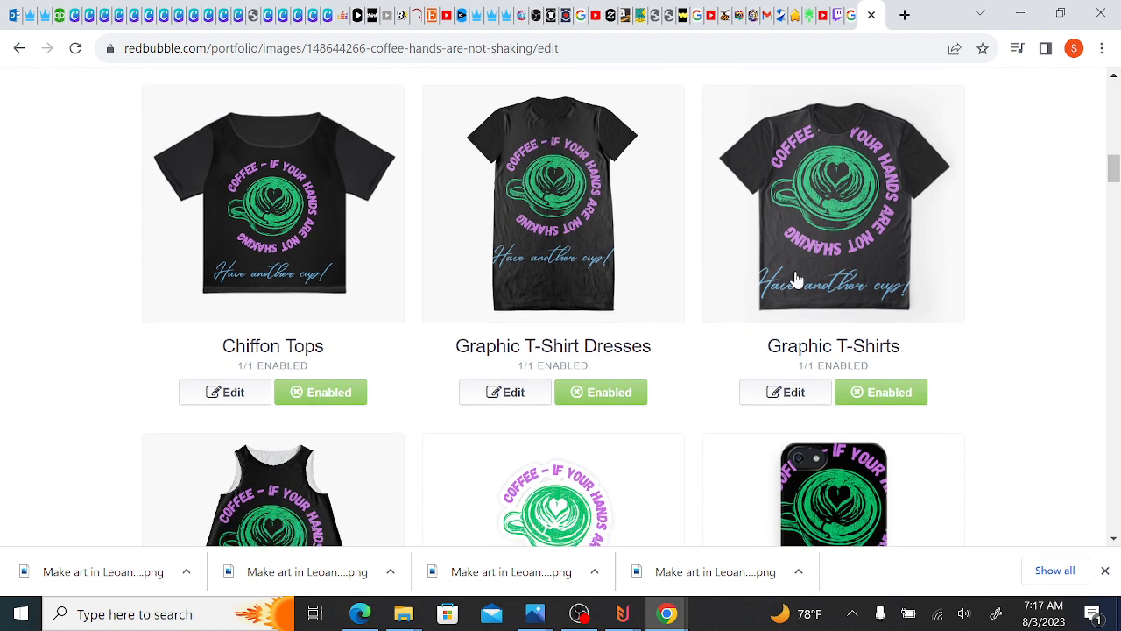
- Open Graphic T-Shirts for editing, scale the design to 76%, and set it to No pattern
left_click(786, 394)
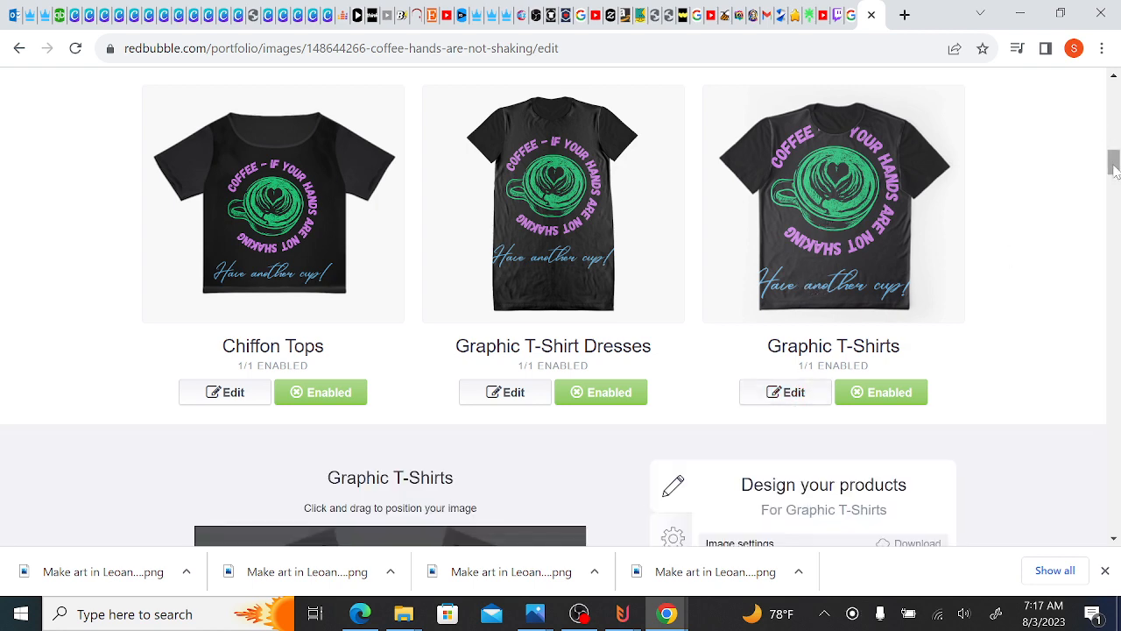
left_click_drag(1114, 163, 1117, 191)
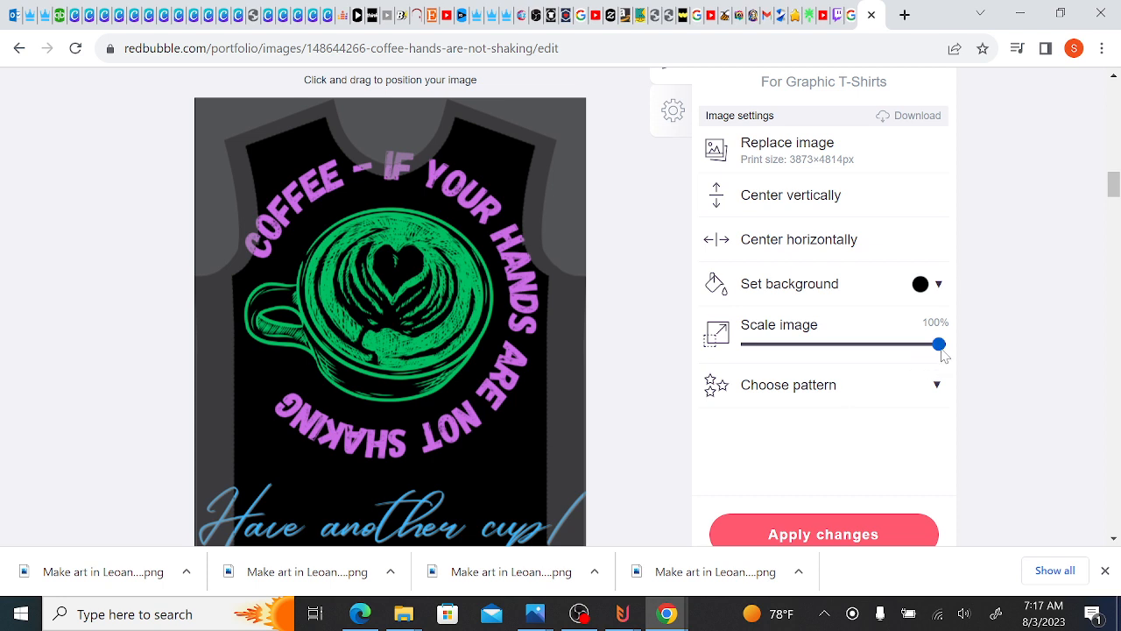
left_click_drag(942, 352, 896, 355)
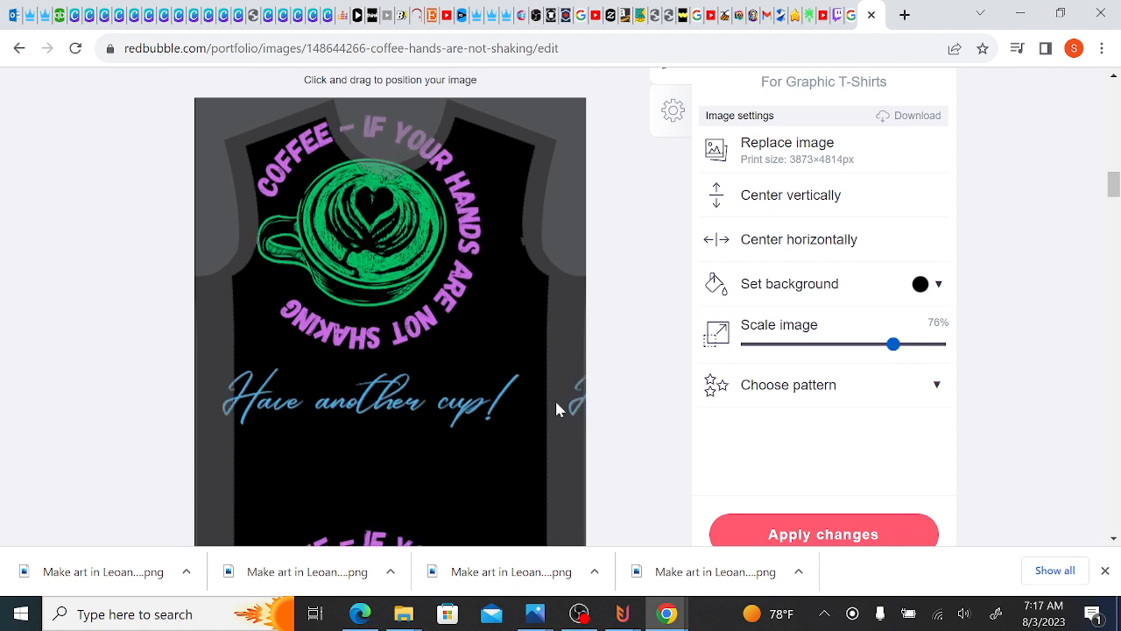
left_click(806, 385)
left_click(885, 385)
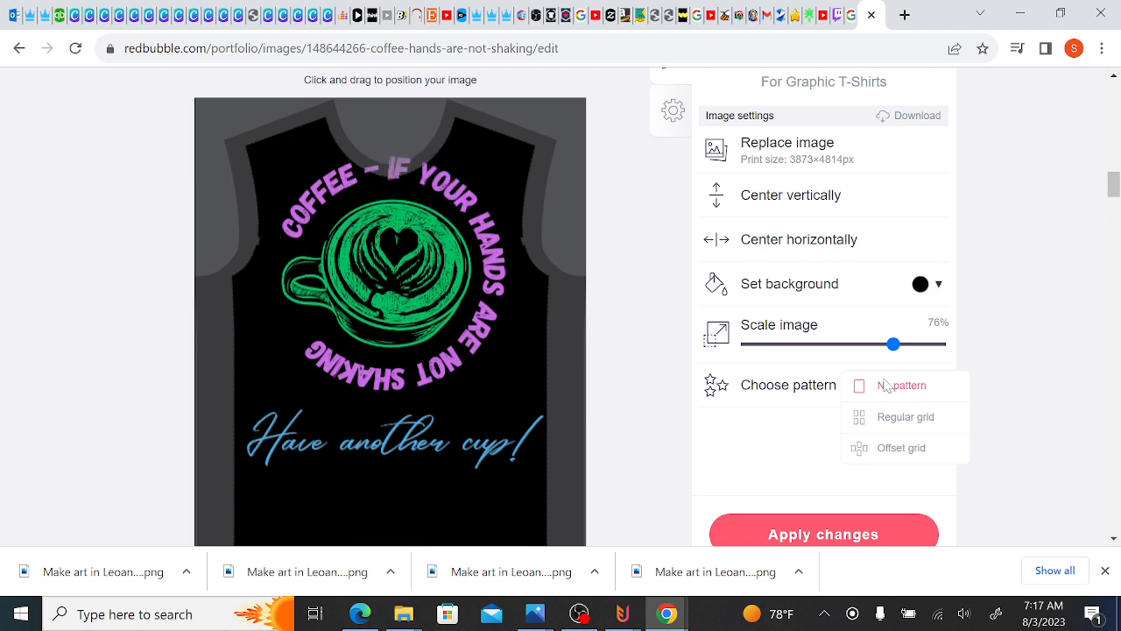
- Move the Graphic T-Shirts design down so its upper lettering clears the neckline, and apply the changes
left_click_drag(378, 335, 377, 378)
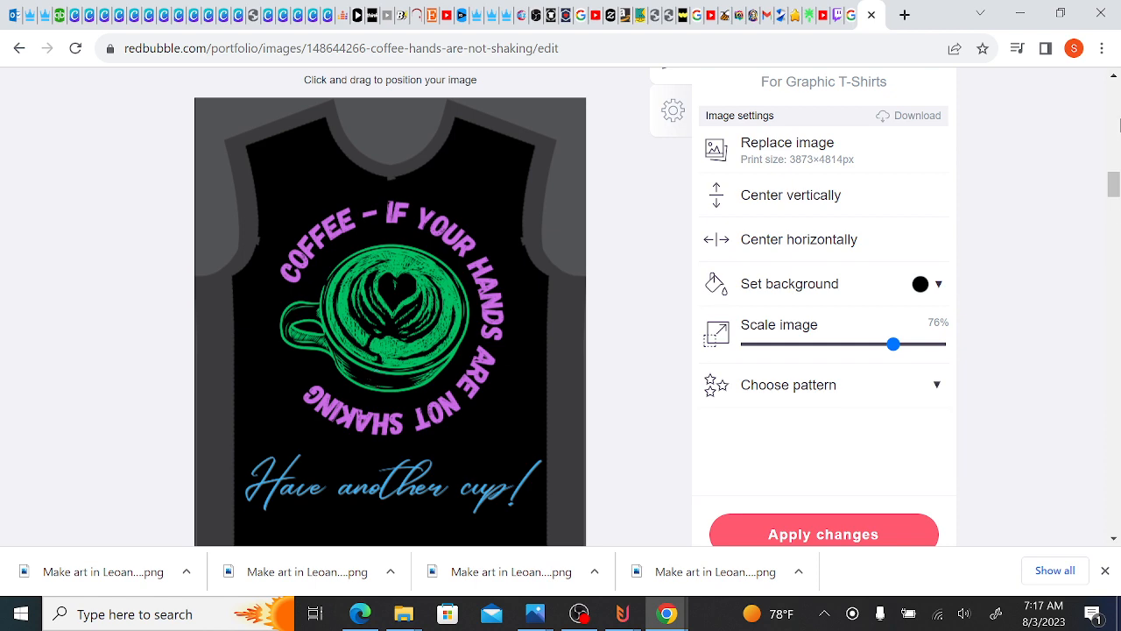
mouse_move(1114, 184)
left_mouse_down()
mouse_move(1115, 156)
mouse_move(1114, 182)
left_mouse_up()
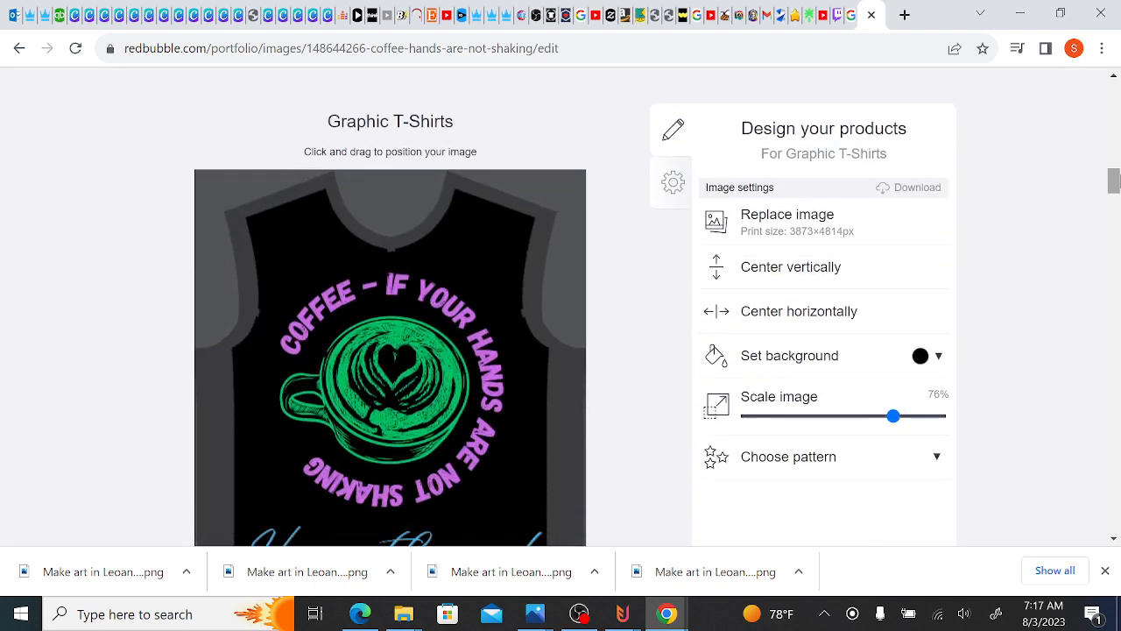
left_click_drag(366, 318, 365, 321)
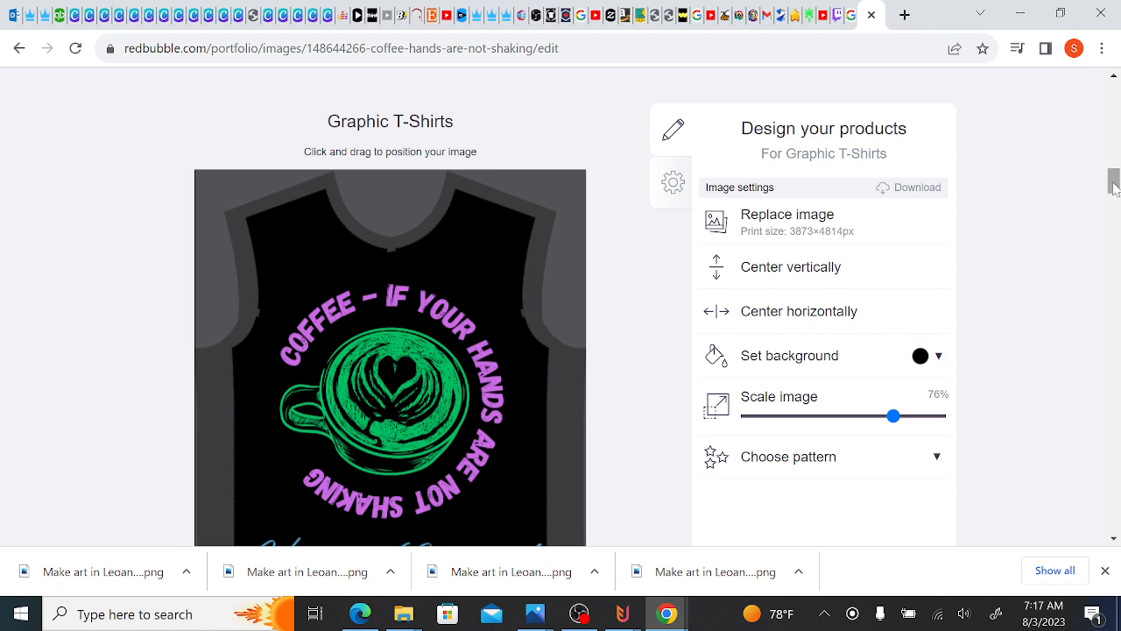
right_click(1114, 148)
left_click(1040, 113)
mouse_move(1113, 181)
left_mouse_down()
mouse_move(1114, 155)
mouse_move(1113, 197)
left_mouse_up()
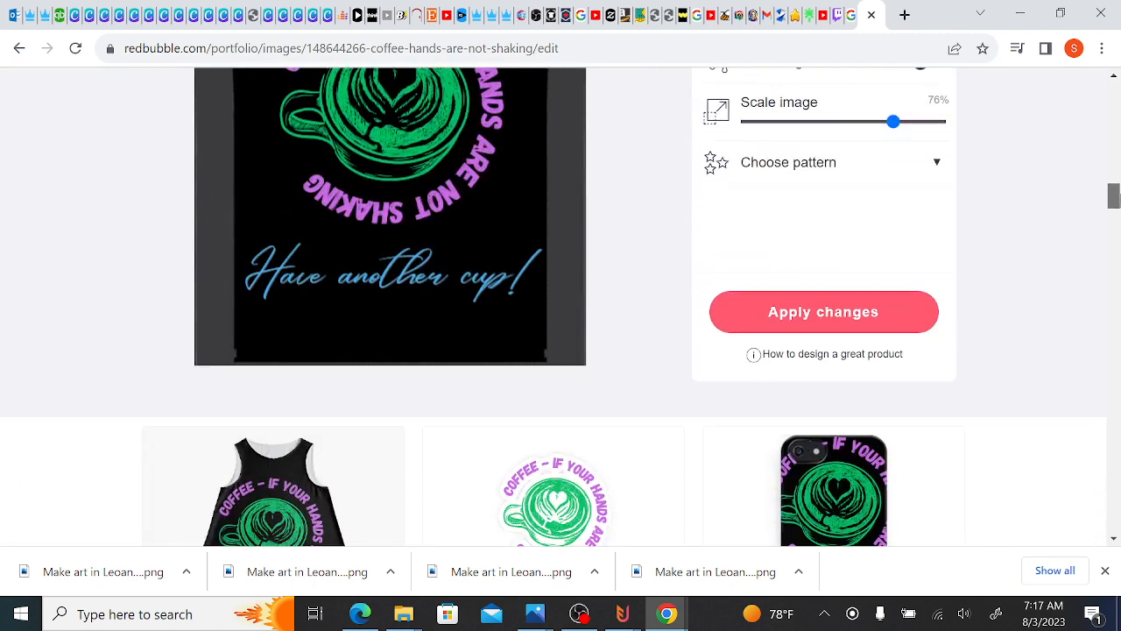
left_click(886, 313)
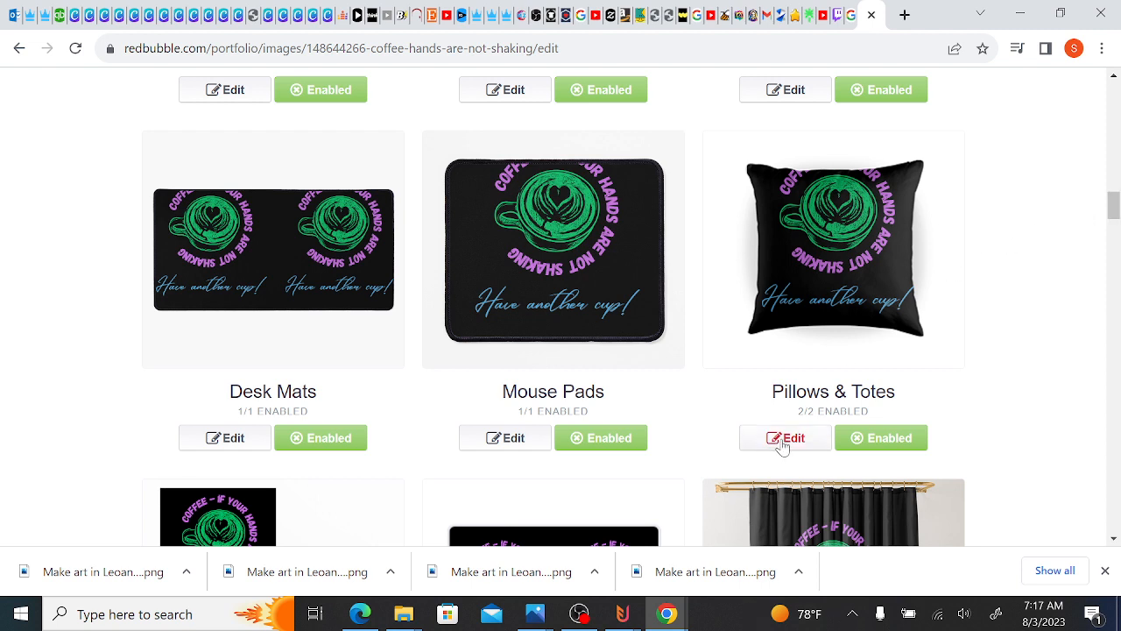
- Open Pillows & Totes for editing, set the design to No pattern, and move it down so the upper lettering fits inside the print area
left_click(784, 446)
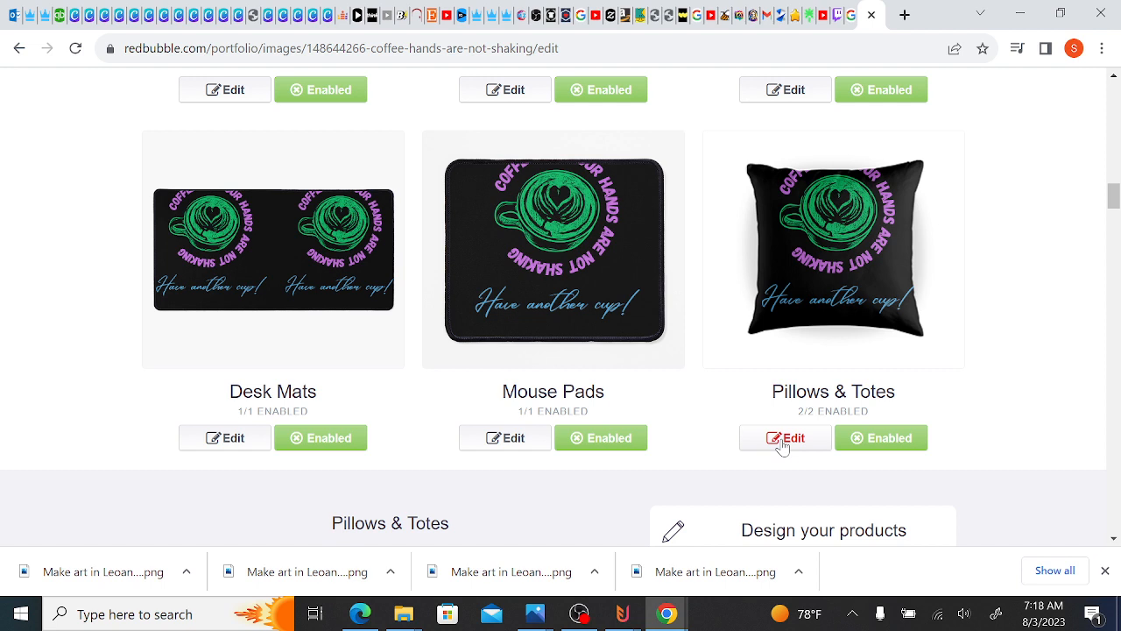
left_click(783, 445)
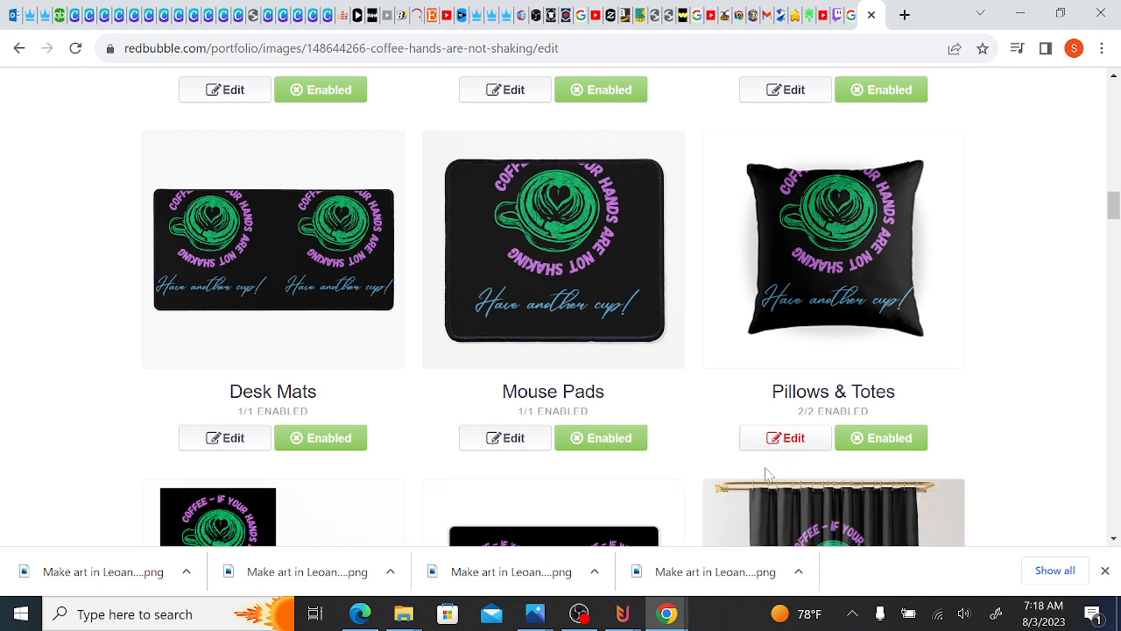
left_click(793, 447)
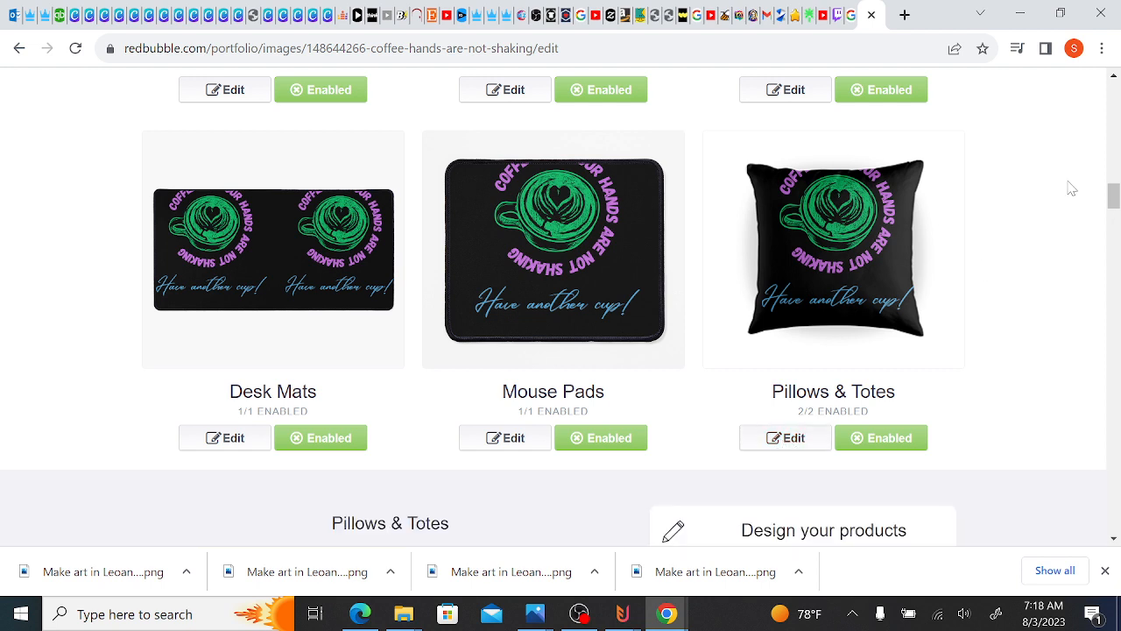
left_click_drag(1114, 199, 1115, 221)
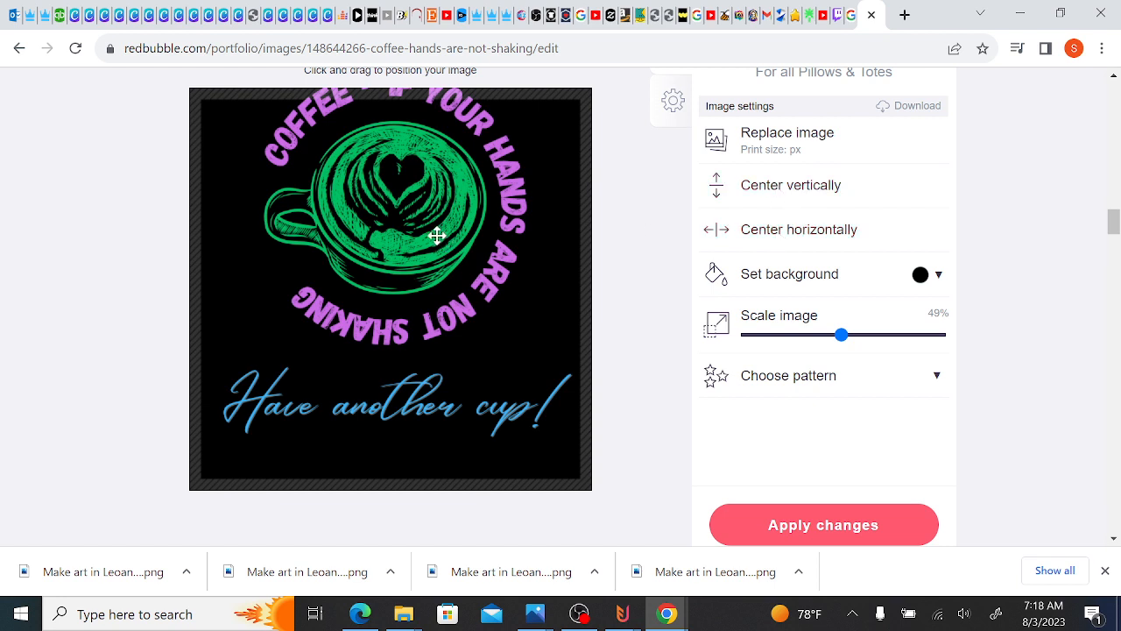
left_click(800, 386)
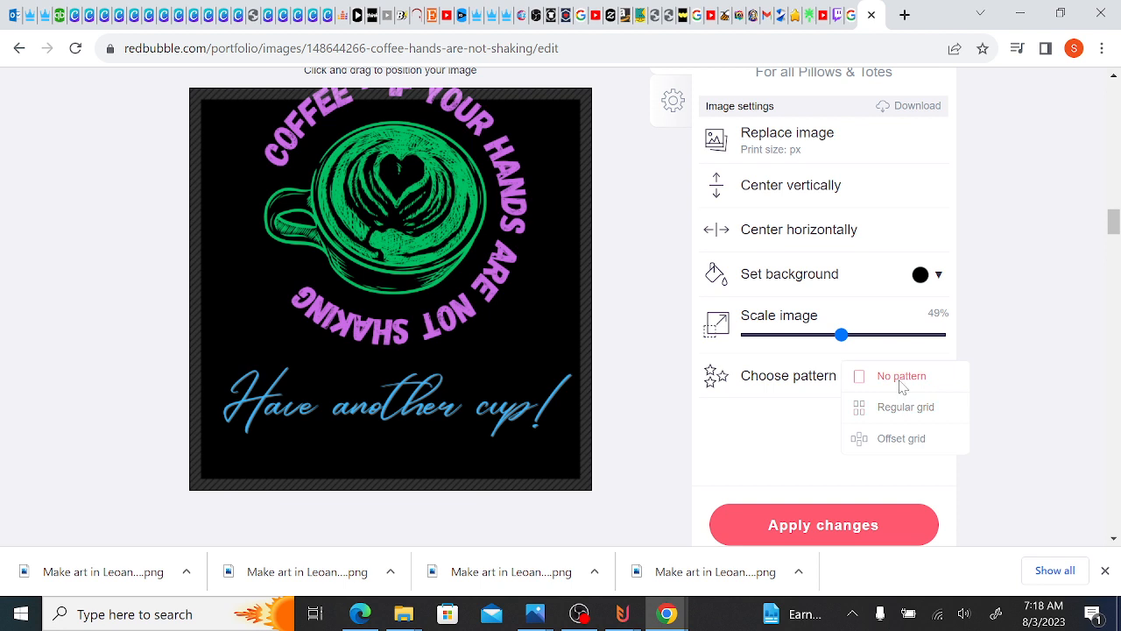
left_click_drag(415, 341, 409, 374)
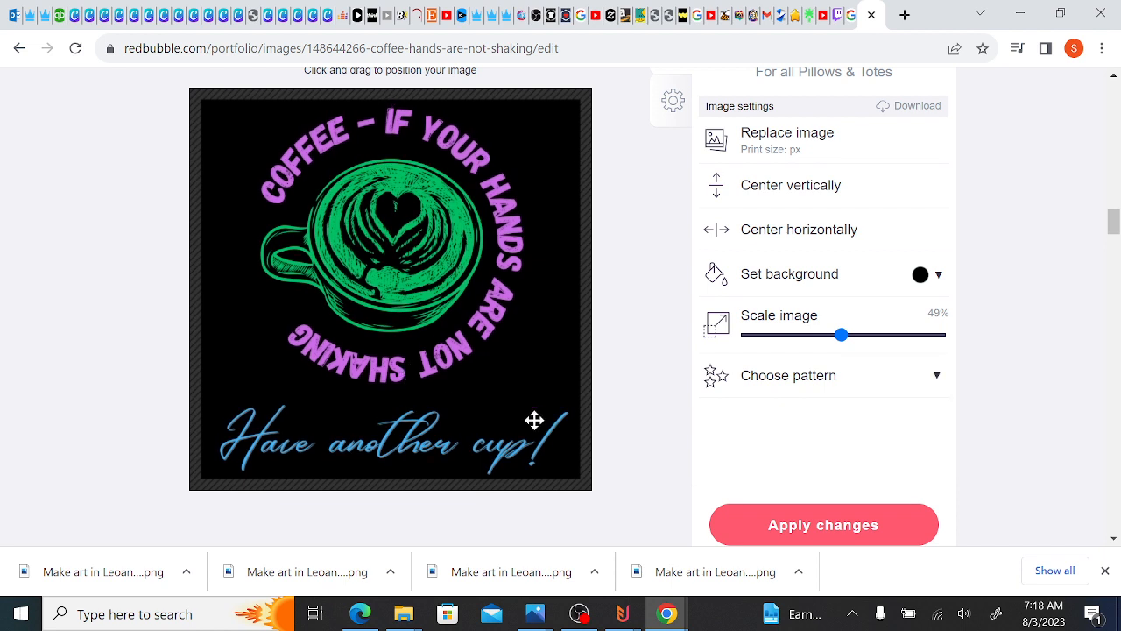
- Apply the pending Pillows & Totes changes, reopen that product to scale the design to 44%, and apply again
left_click(801, 529)
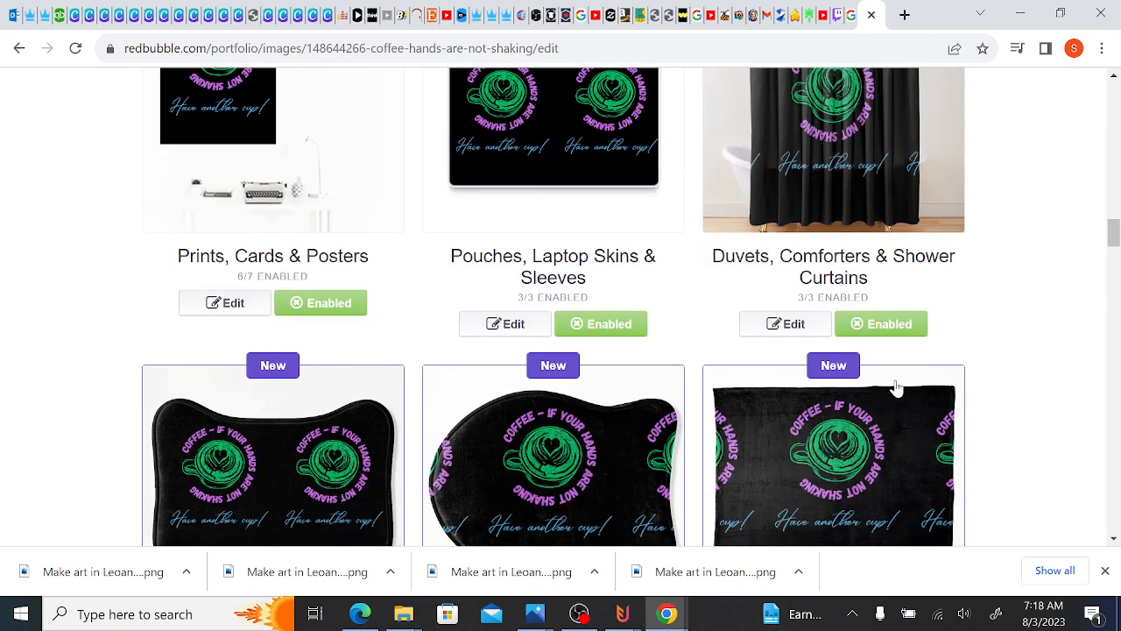
mouse_move(1114, 235)
left_mouse_down()
mouse_move(1114, 136)
mouse_move(1115, 220)
left_mouse_up()
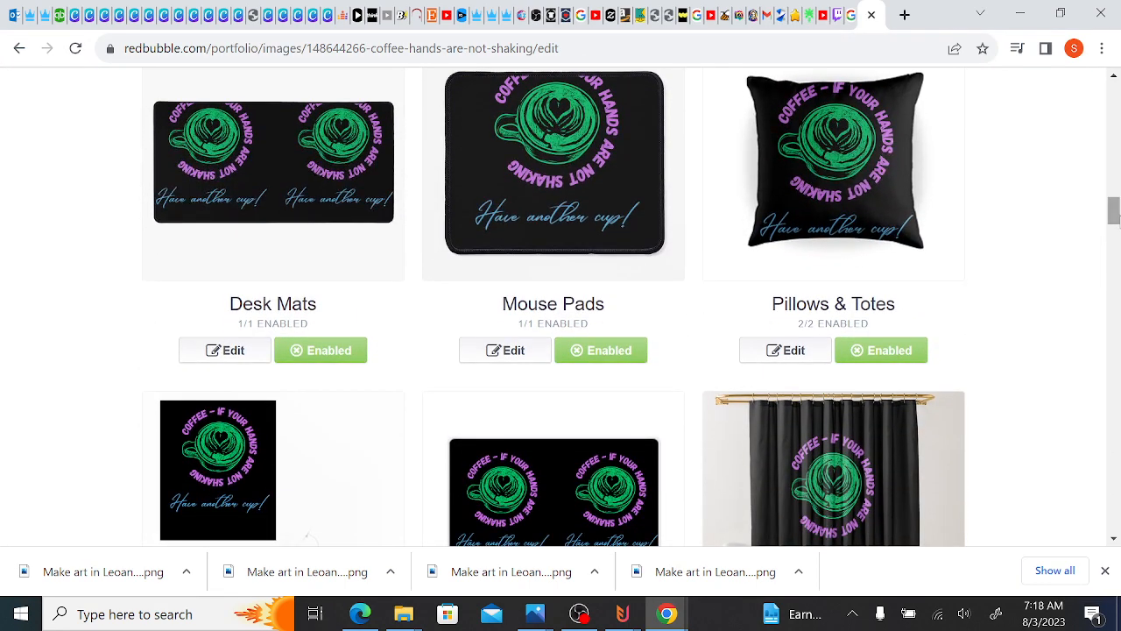
left_click(813, 351)
left_click_drag(1115, 204, 1114, 220)
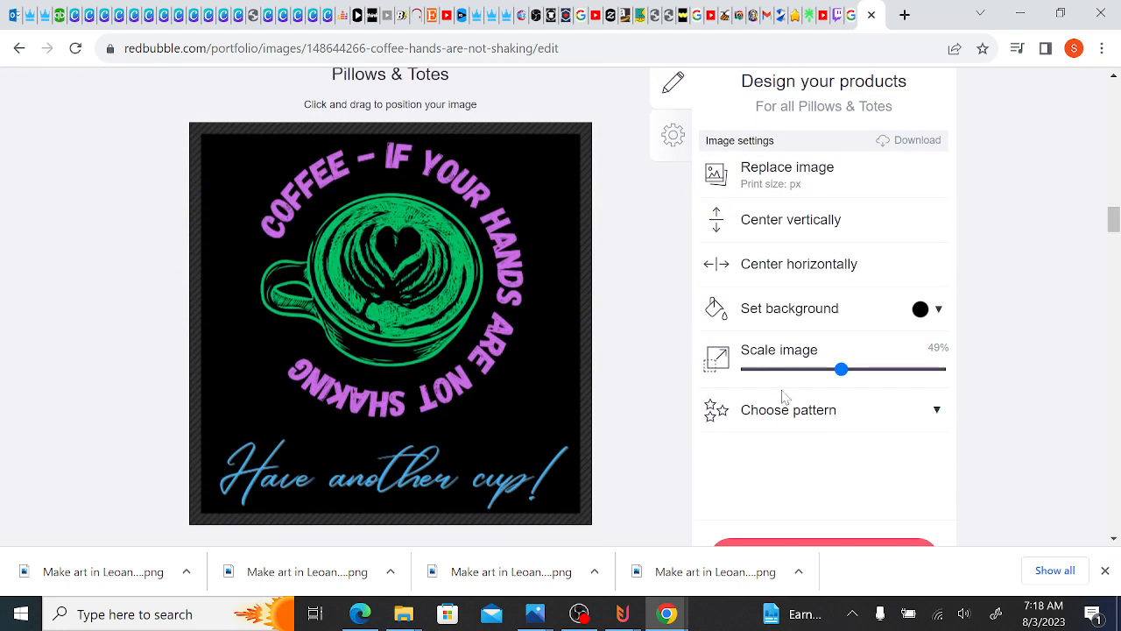
left_click_drag(841, 369, 832, 369)
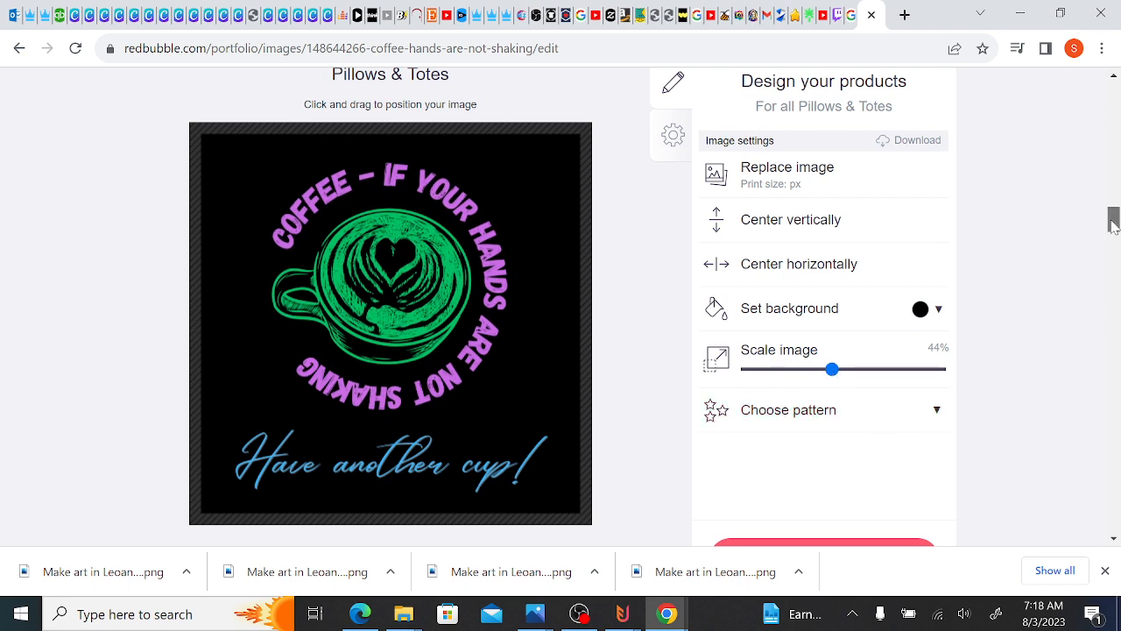
left_click_drag(1113, 226, 1112, 240)
scroll(890, 296, "down", 10)
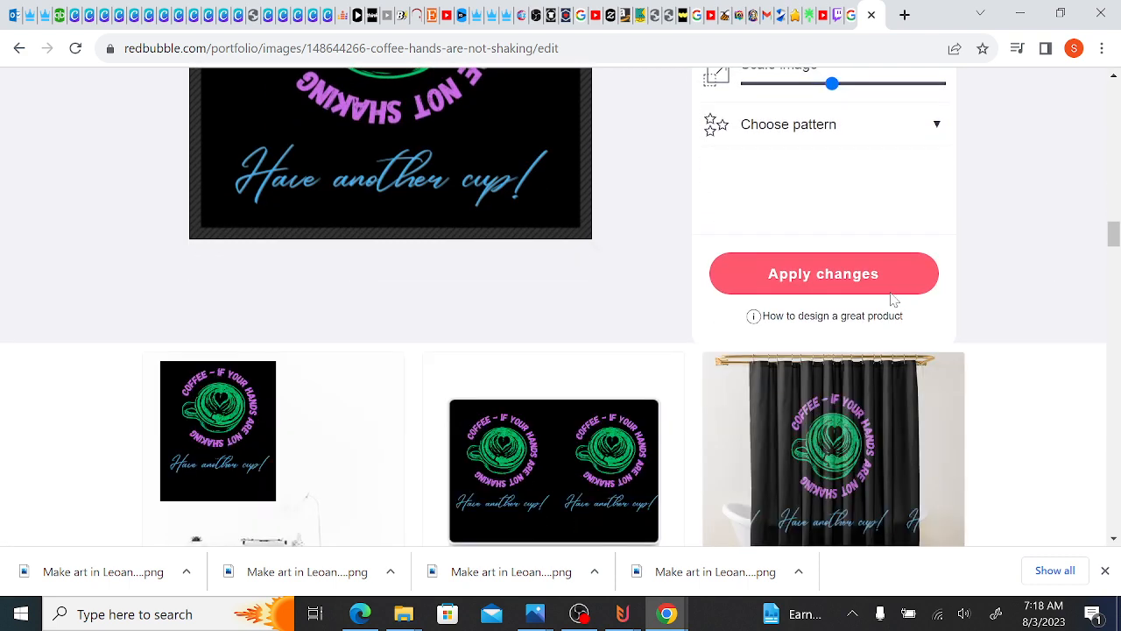
left_click_drag(1114, 244, 1116, 206)
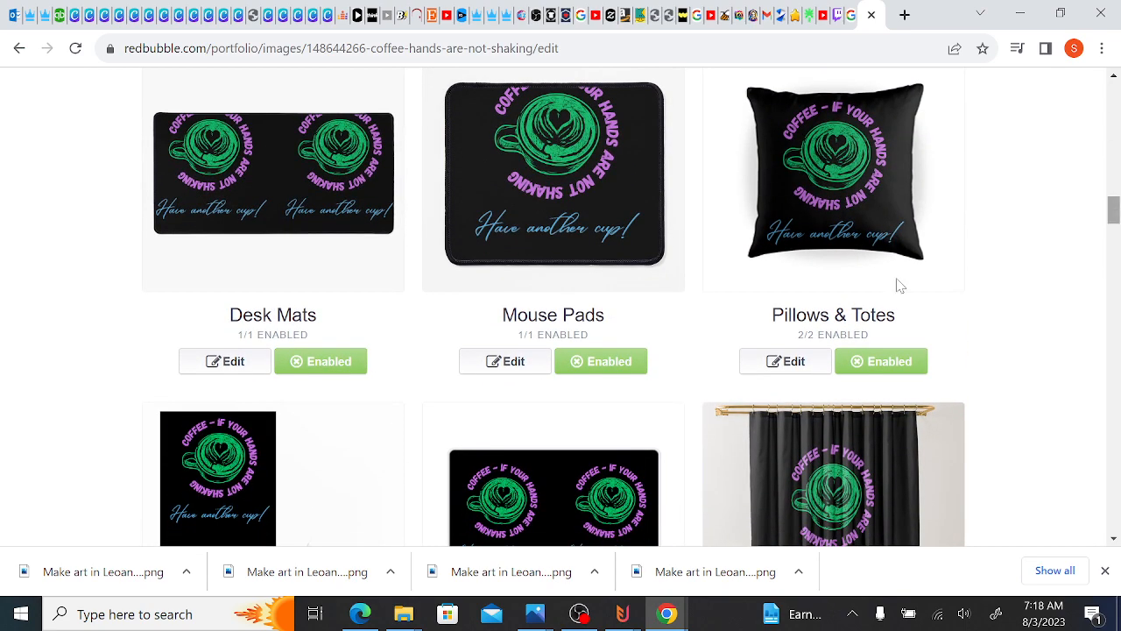
- Open Mouse Pads for editing and set the coffee design to No pattern
left_click(494, 366)
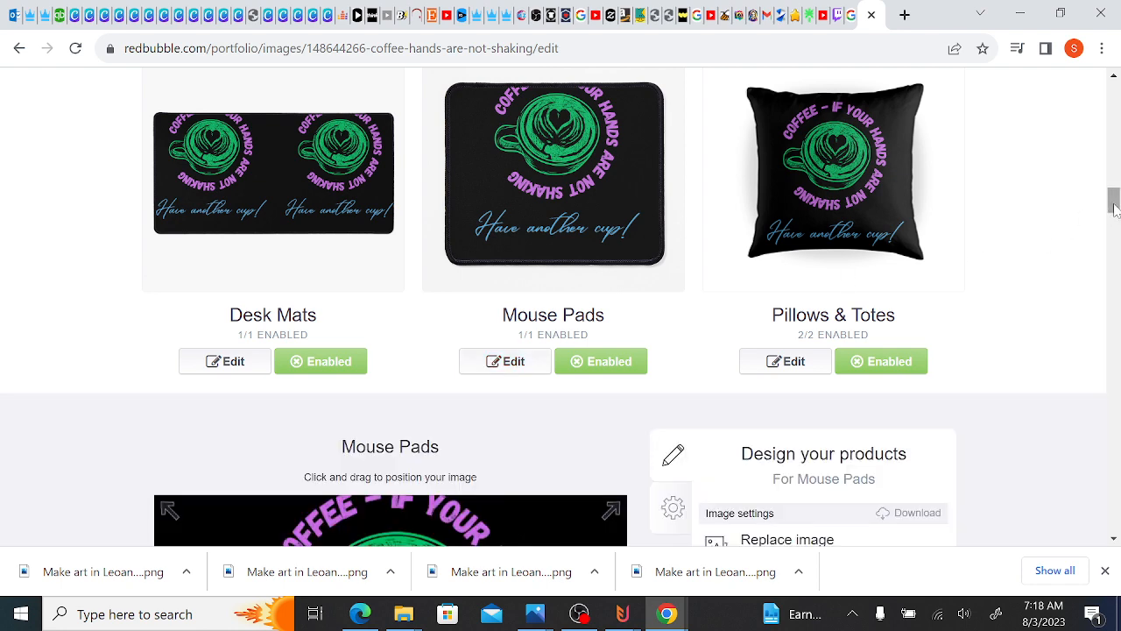
left_click_drag(1113, 208, 1113, 224)
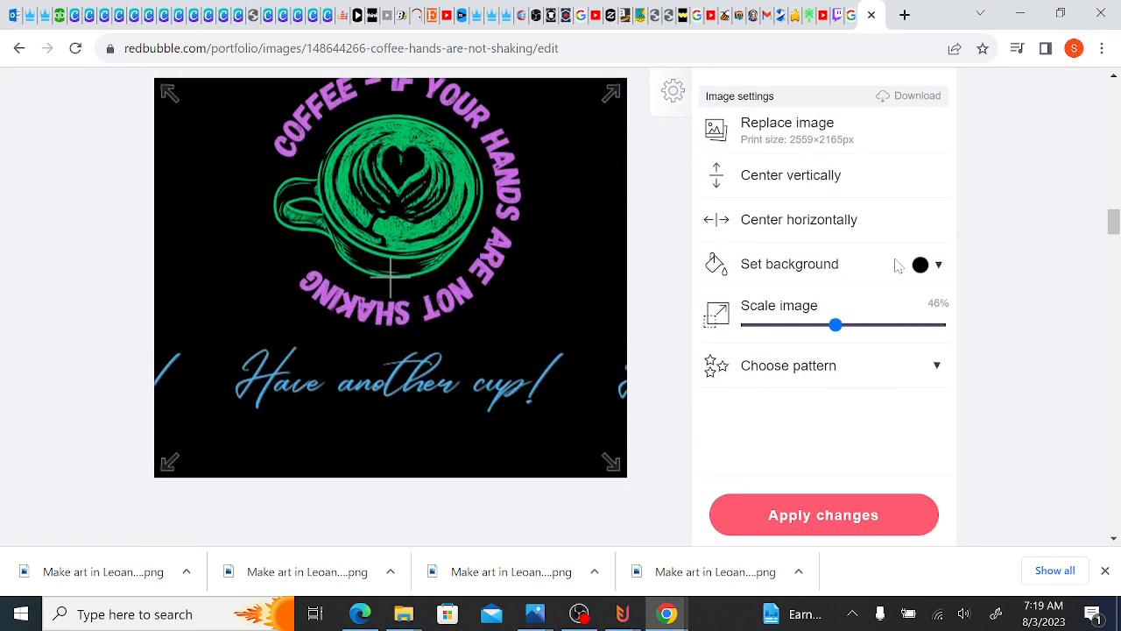
left_click(843, 378)
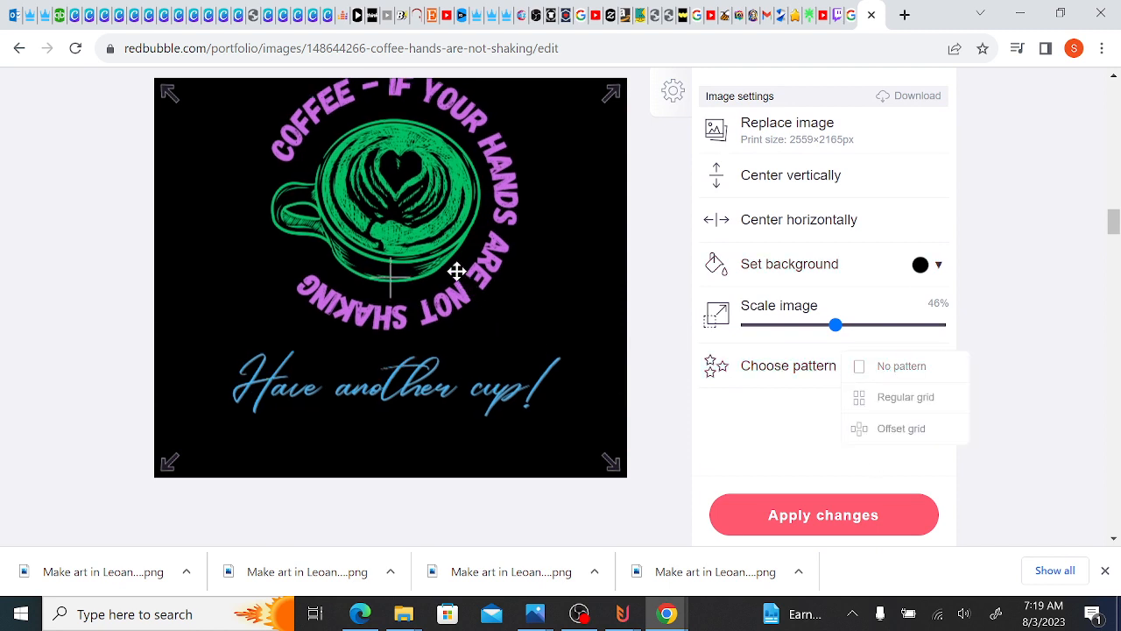
- Move the Mouse Pads design down so its upper lettering fits inside the print area, and center it horizontally
left_click_drag(458, 271, 445, 313)
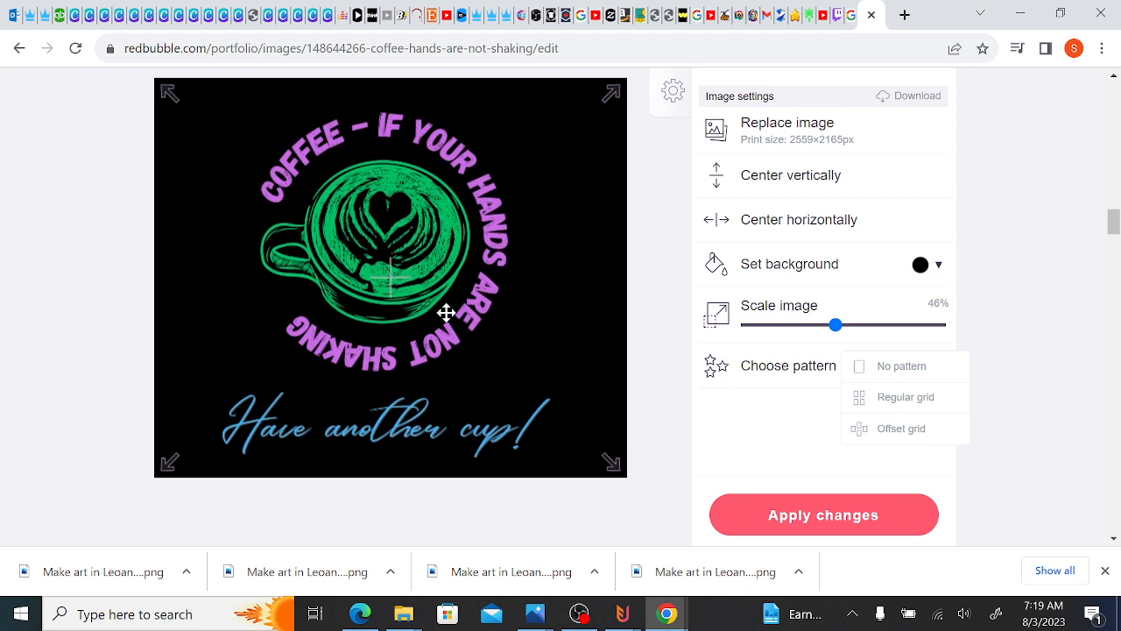
left_click(818, 228)
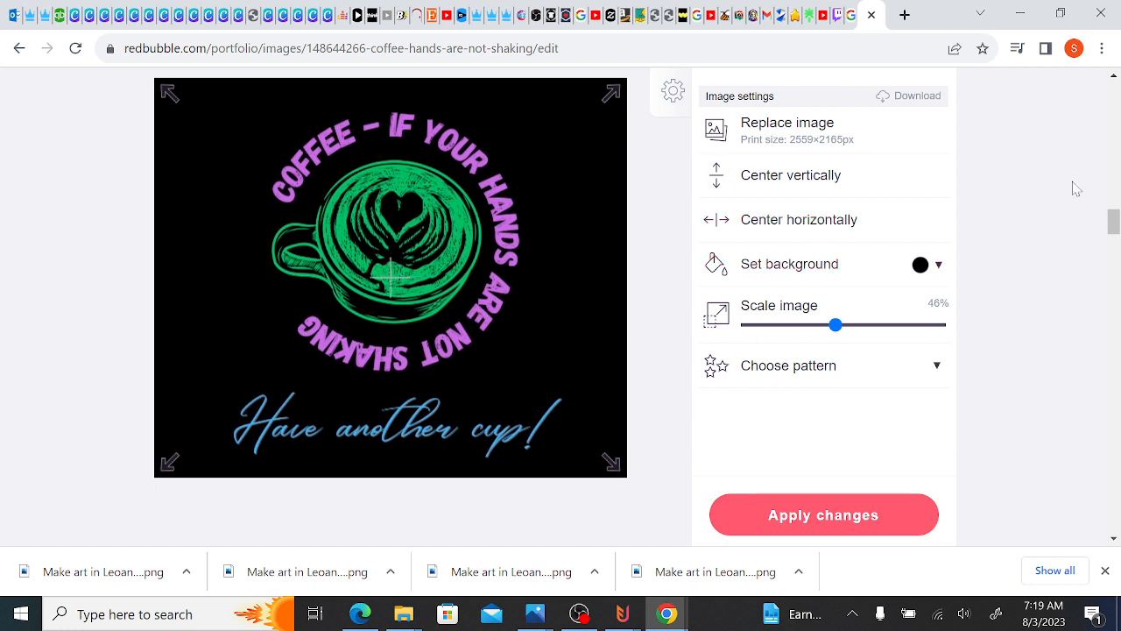
left_click_drag(1114, 226, 1114, 196)
scroll(1113, 196, "down", 1)
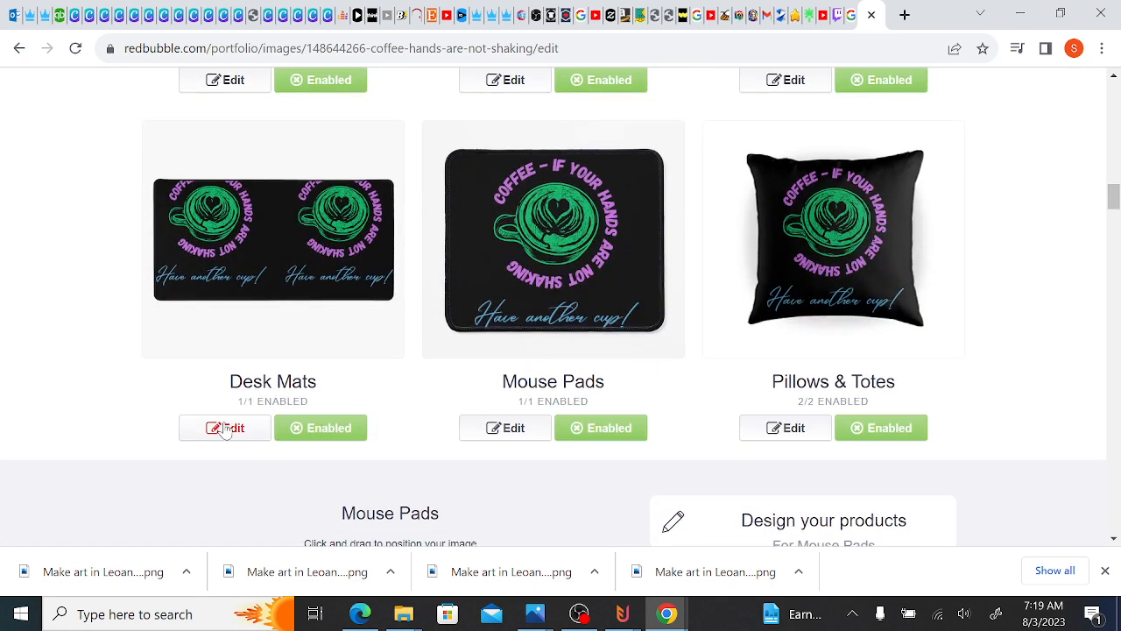
- Open Desk Mats for editing, set the design to No pattern, and move it down so the upper lettering fits
left_click(226, 428)
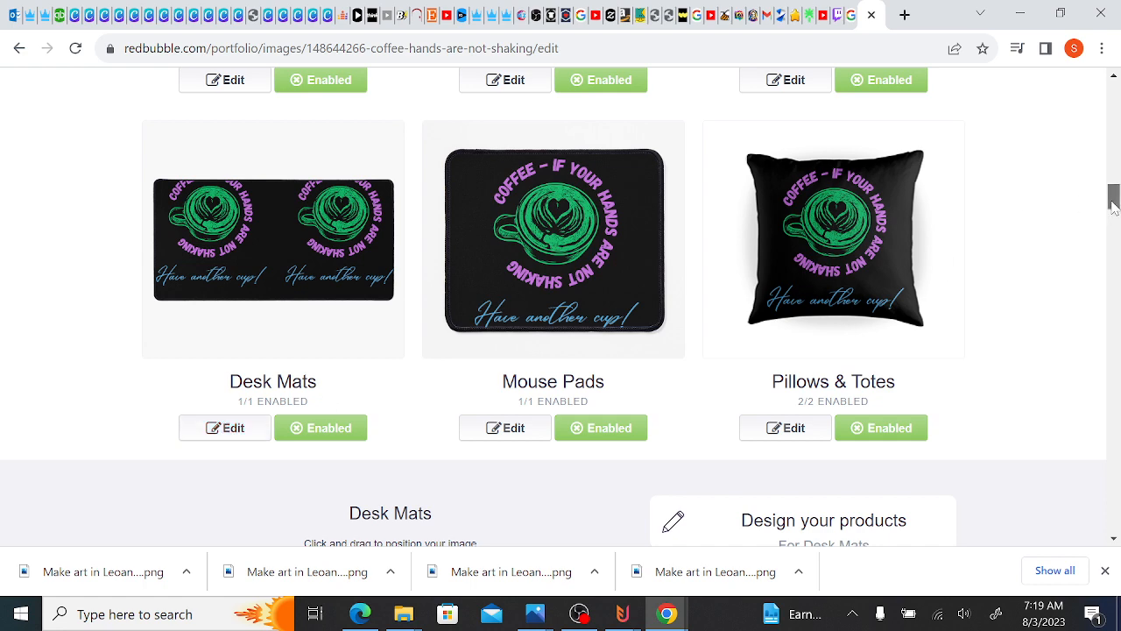
left_click_drag(1113, 208, 1114, 224)
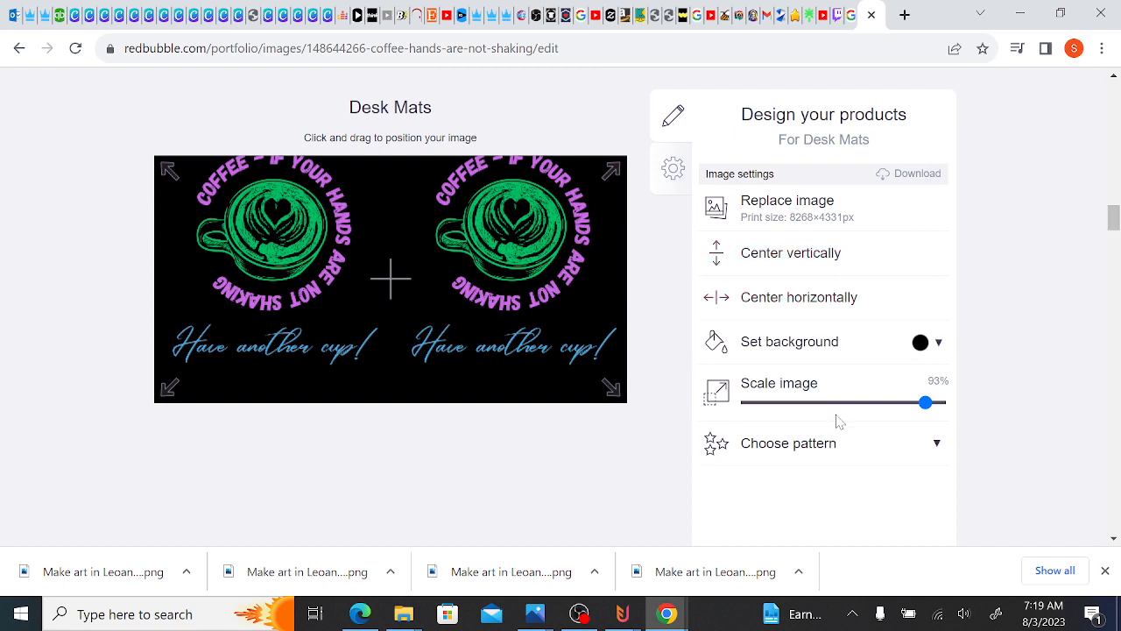
left_click(842, 448)
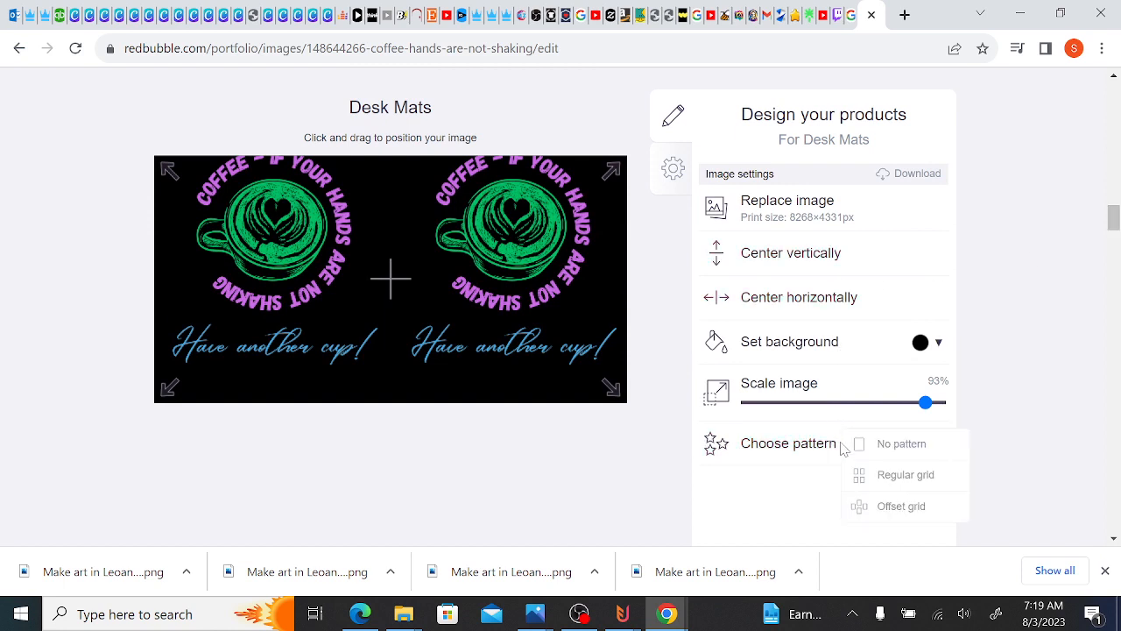
left_click(898, 452)
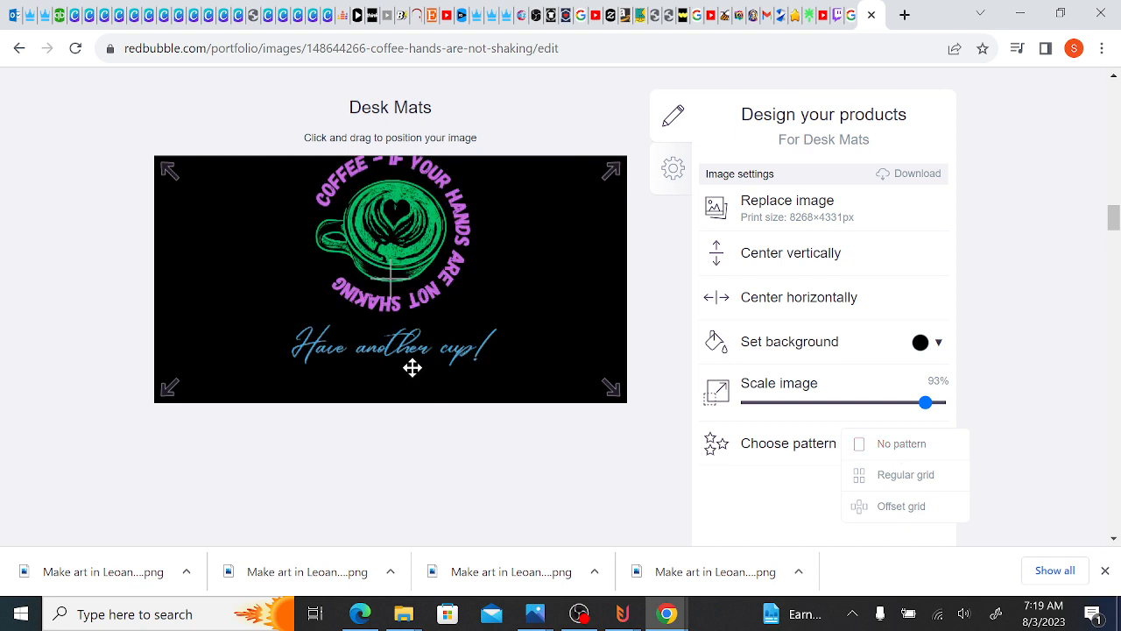
left_click_drag(408, 295, 401, 323)
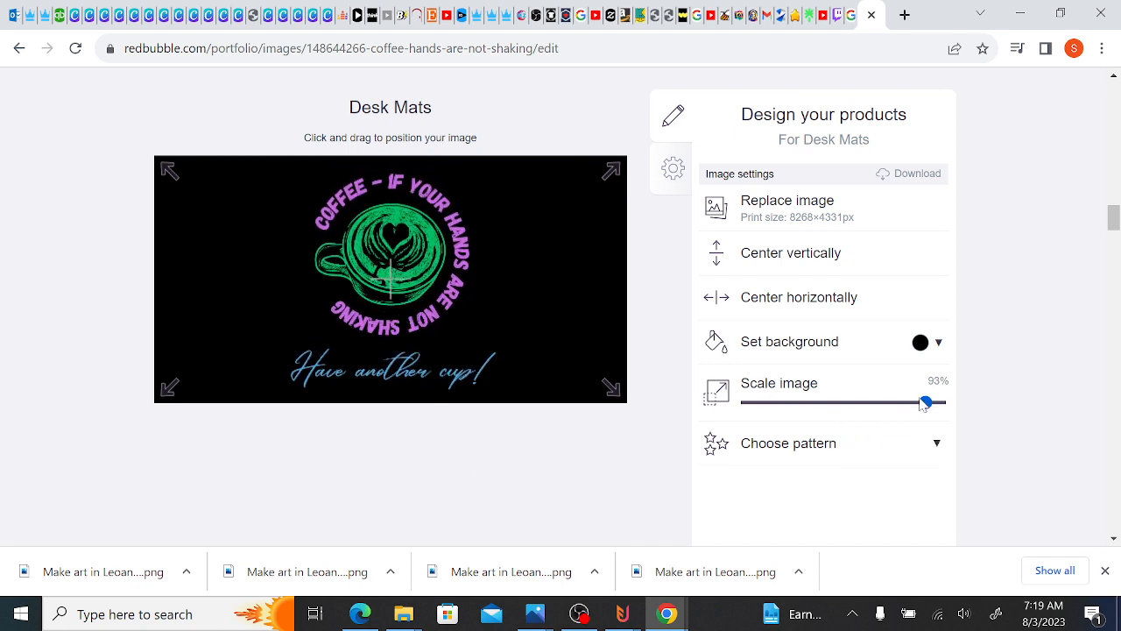
- Scale the Desk Mats design to 100% and reposition it horizontally centered and low enough to clear the upper edge
left_click_drag(926, 410, 943, 417)
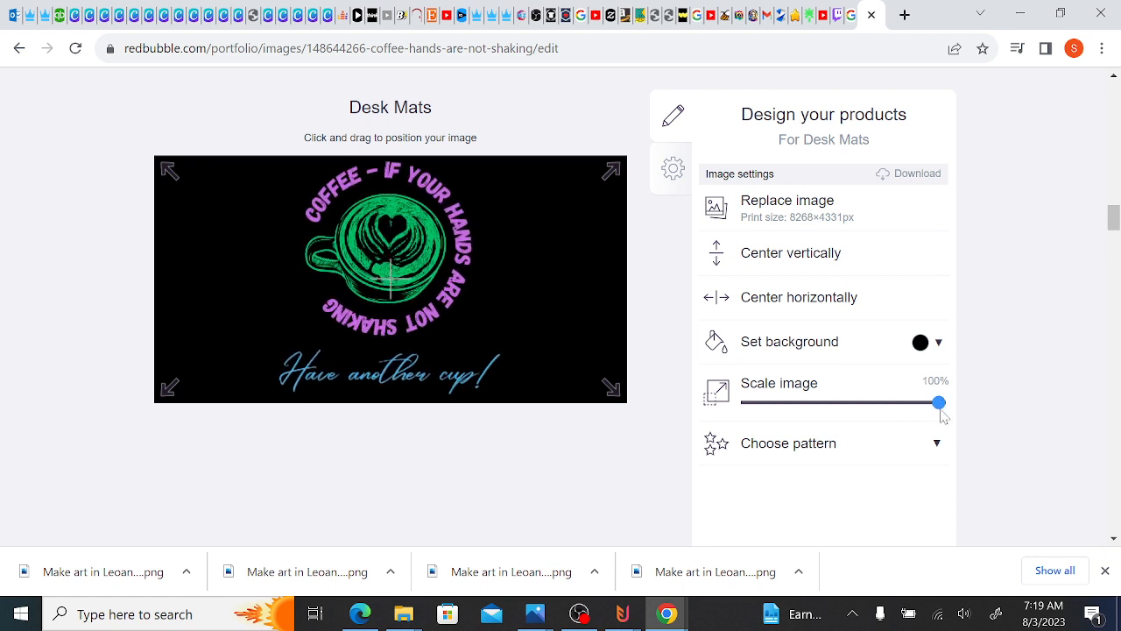
left_click(826, 306)
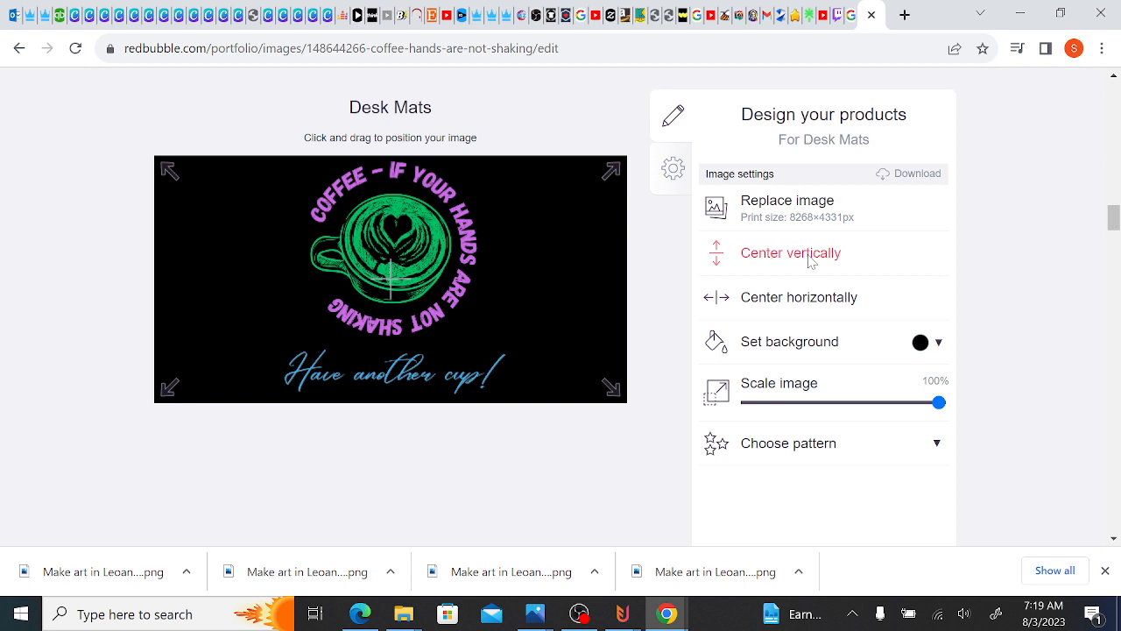
left_click(811, 261)
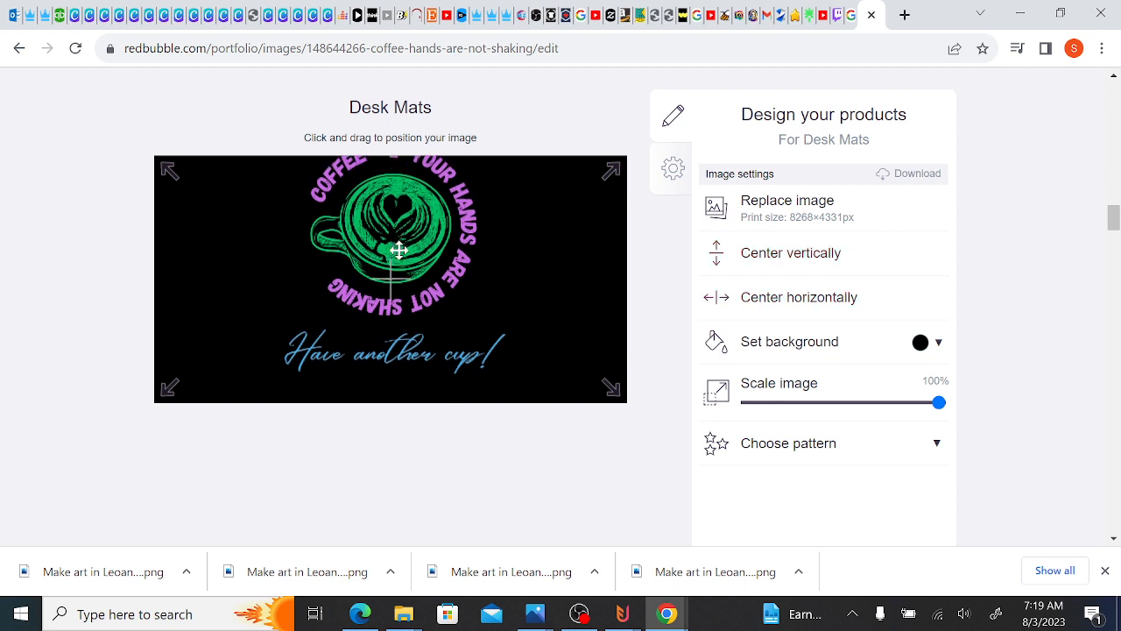
left_click_drag(399, 249, 402, 273)
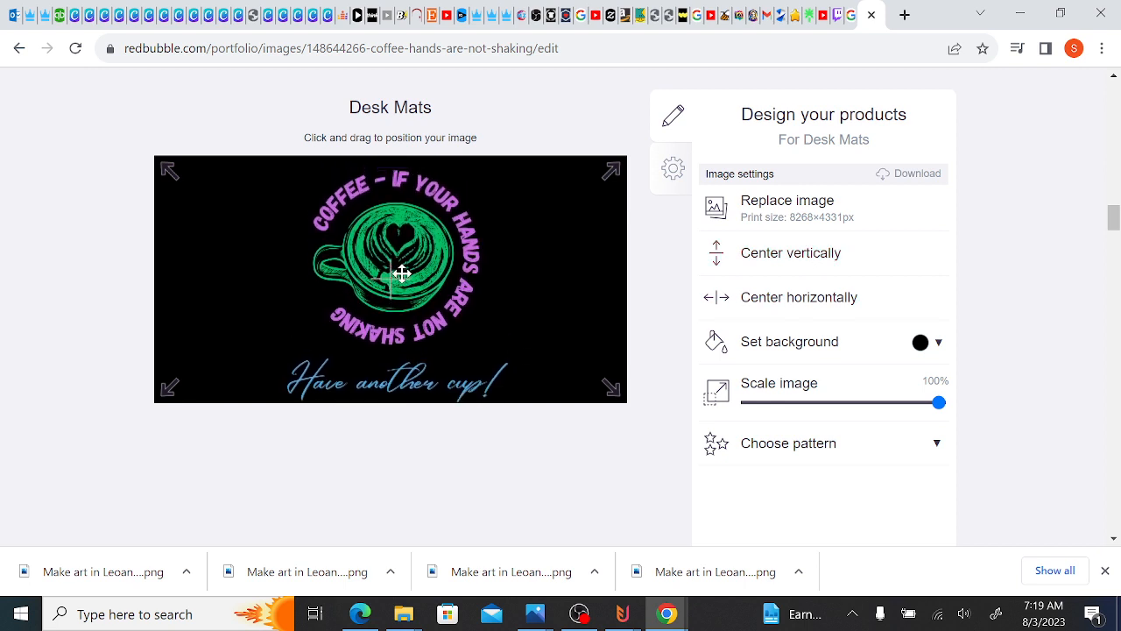
left_click(831, 302)
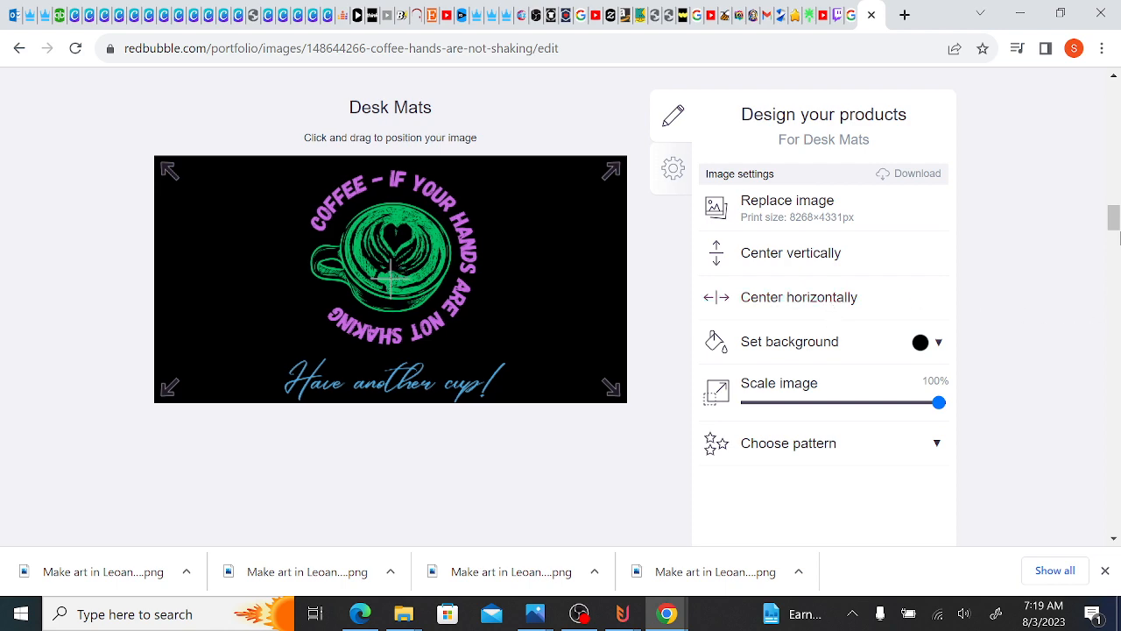
mouse_move(1115, 218)
left_mouse_down()
mouse_move(1115, 188)
mouse_move(1115, 219)
left_mouse_up()
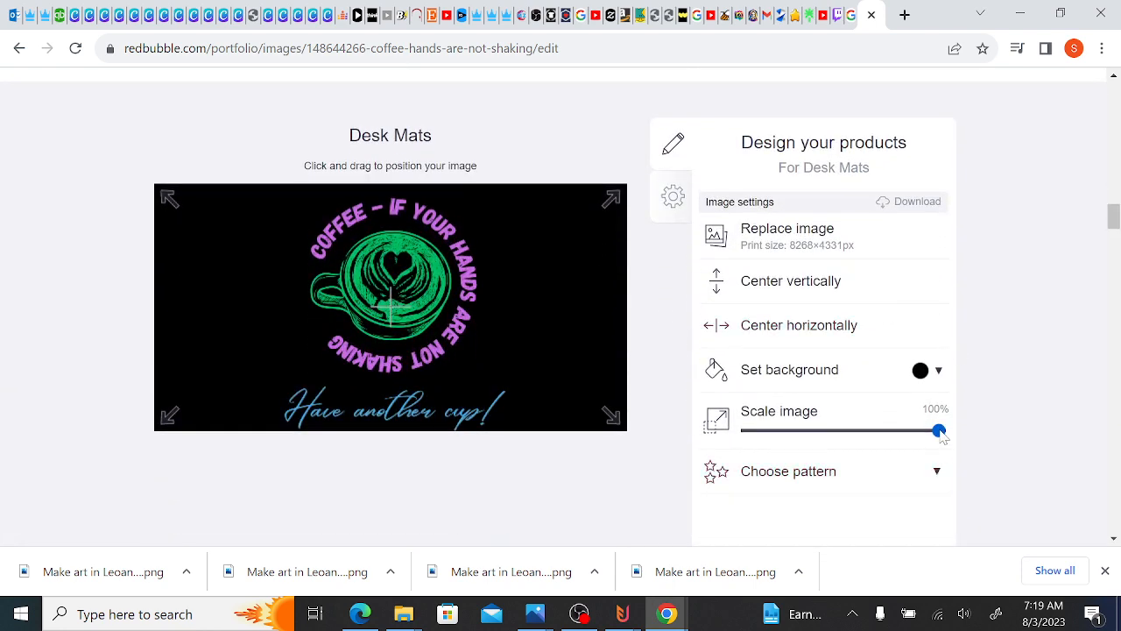
- Scale the Desk Mats design to 94% and center it horizontally
left_click_drag(940, 433, 931, 438)
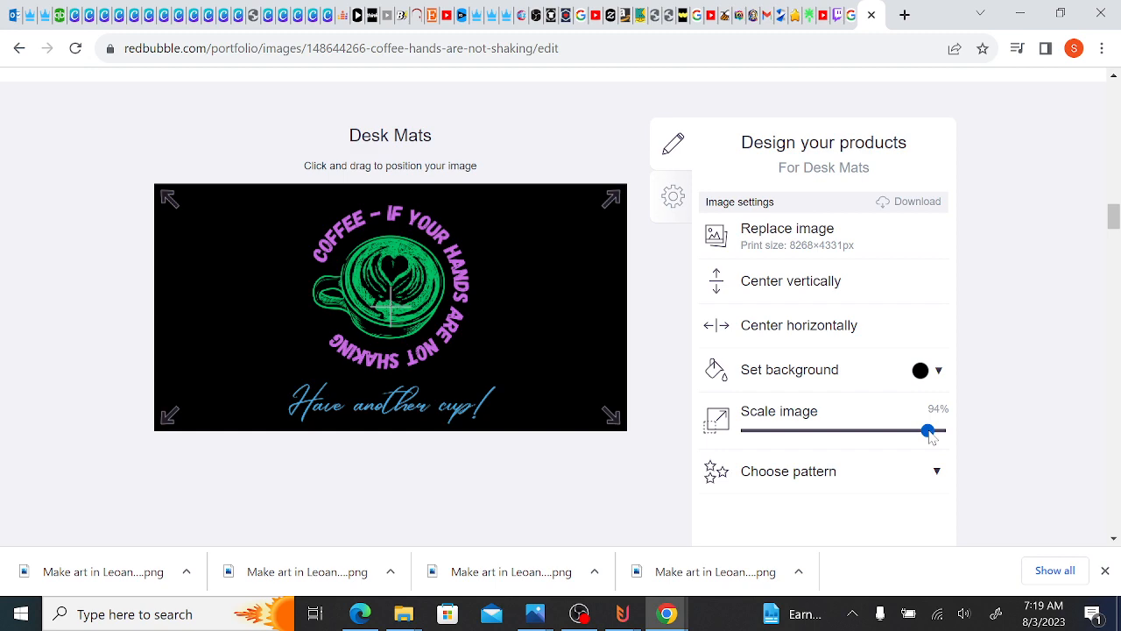
left_click(862, 326)
left_click_drag(1117, 217, 1115, 200)
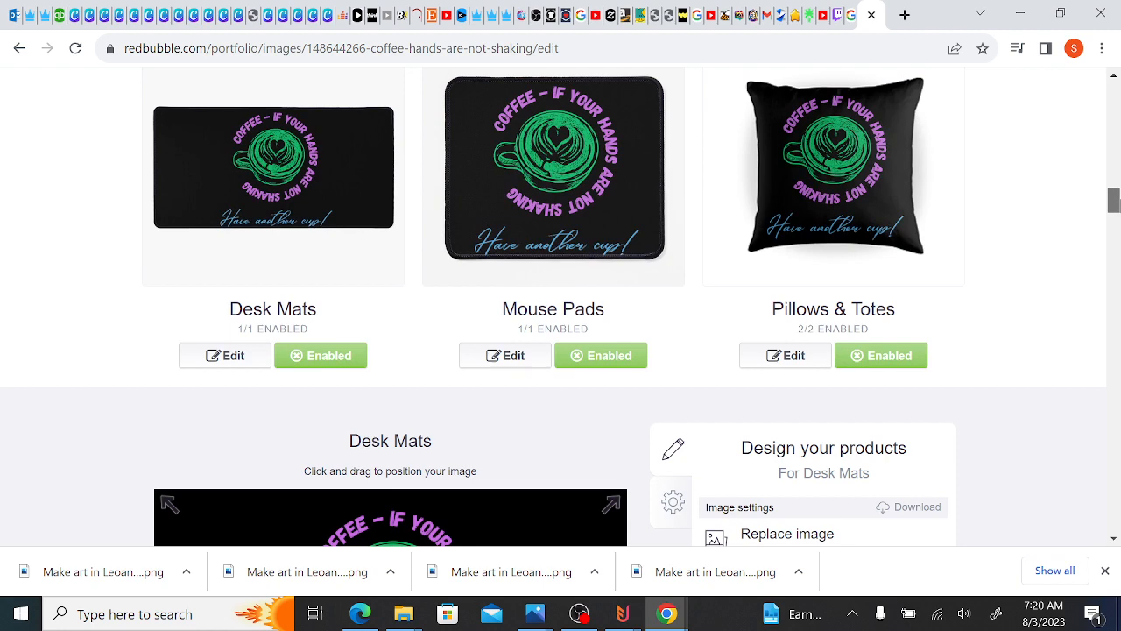
- Reduce the Desk Mats design to 90% scale and center it horizontally again
left_click_drag(1114, 200, 1117, 225)
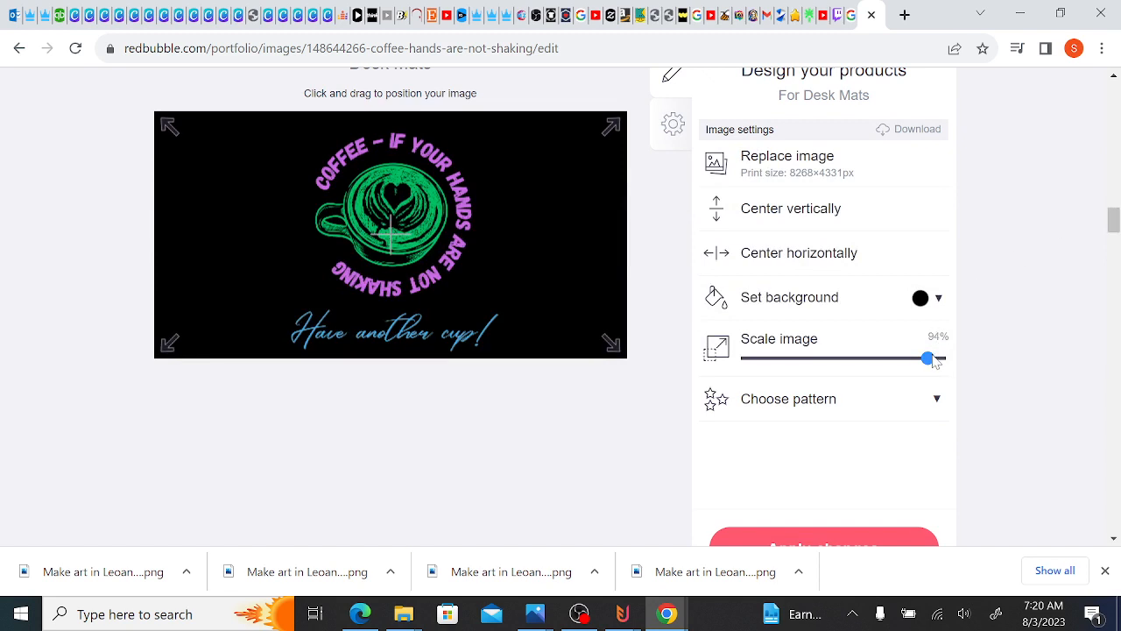
left_click_drag(929, 359, 922, 363)
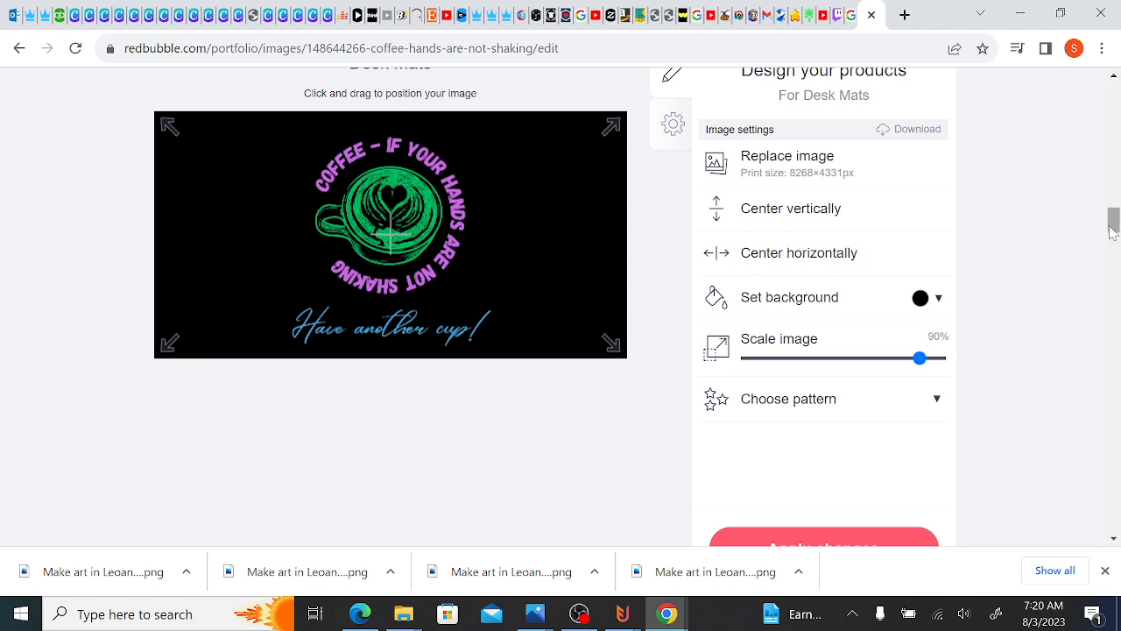
mouse_move(1113, 226)
left_mouse_down()
mouse_move(1117, 207)
mouse_move(1114, 223)
left_mouse_up()
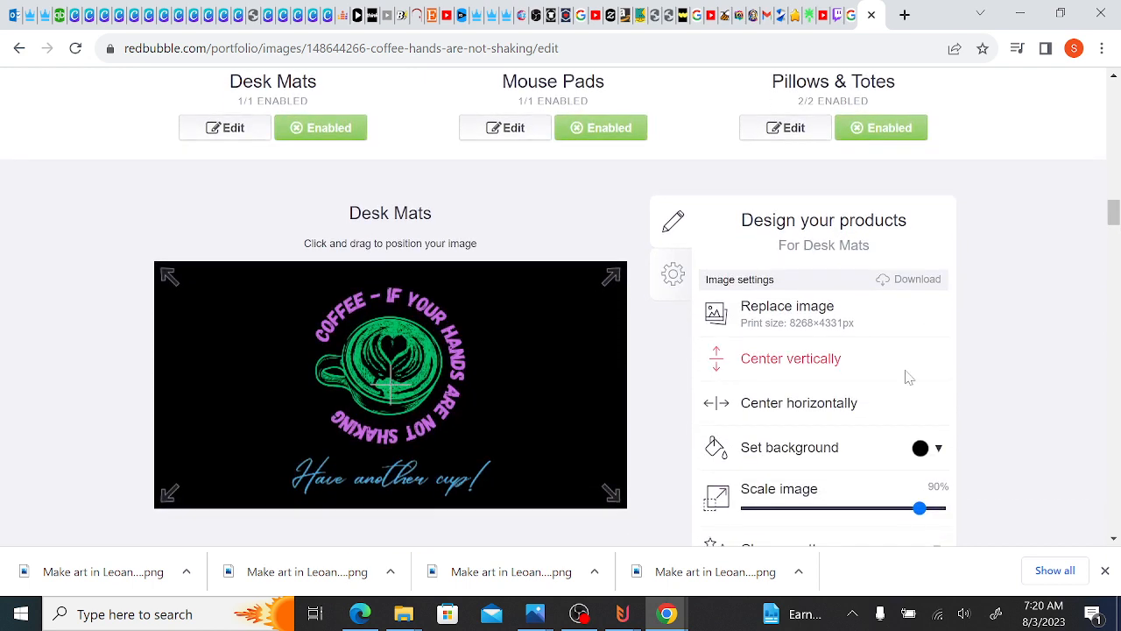
left_click(824, 405)
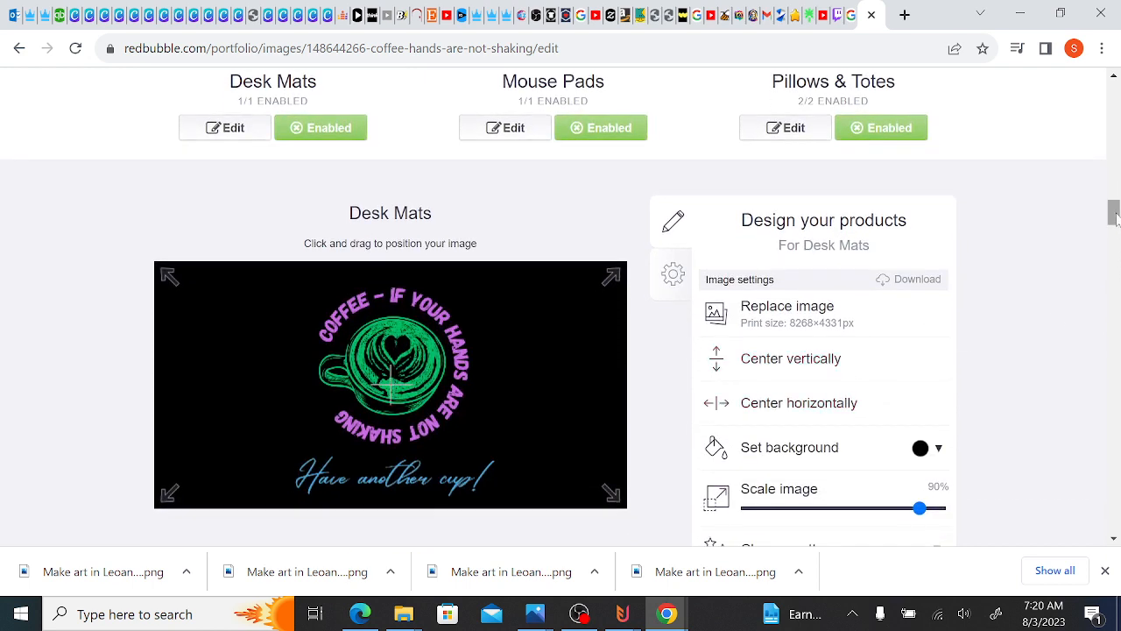
- Nudge the Desk Mats design slightly to the left on the mat and apply the changes
mouse_move(1115, 219)
left_mouse_down()
mouse_move(1114, 201)
mouse_move(1114, 215)
left_mouse_up()
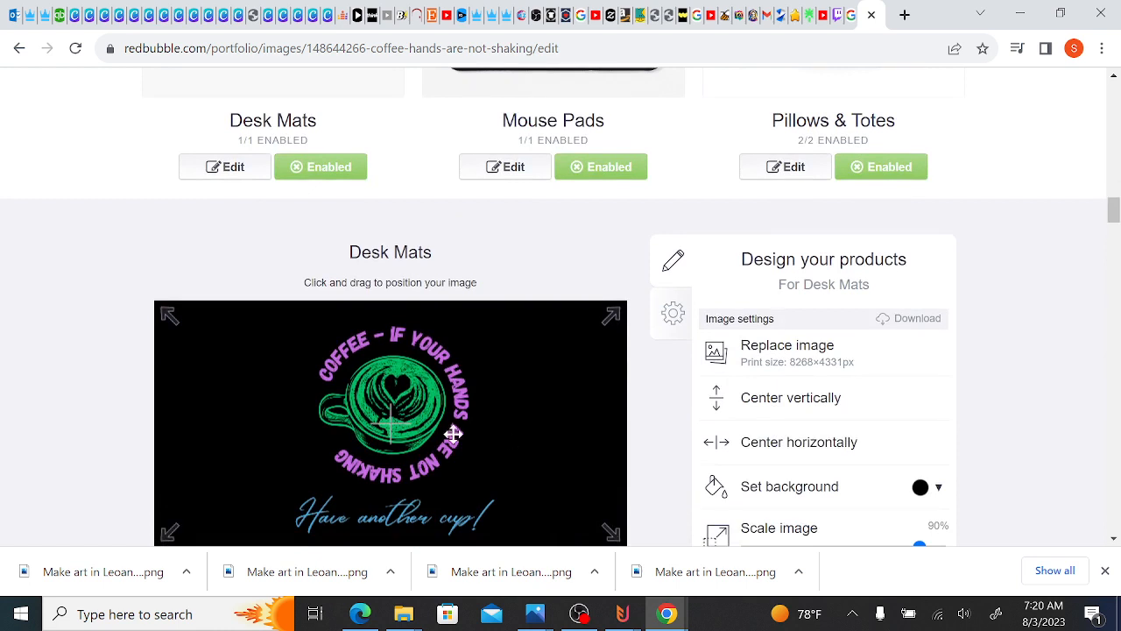
left_click_drag(445, 426, 442, 427)
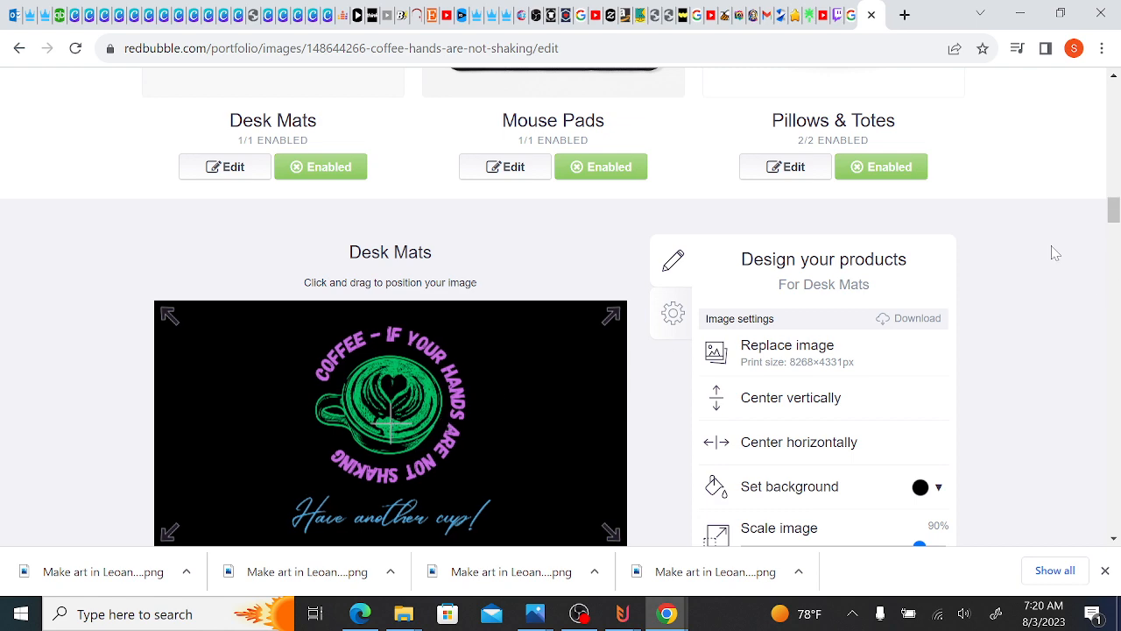
mouse_move(1112, 217)
left_mouse_down()
mouse_move(1113, 196)
mouse_move(1112, 225)
left_mouse_up()
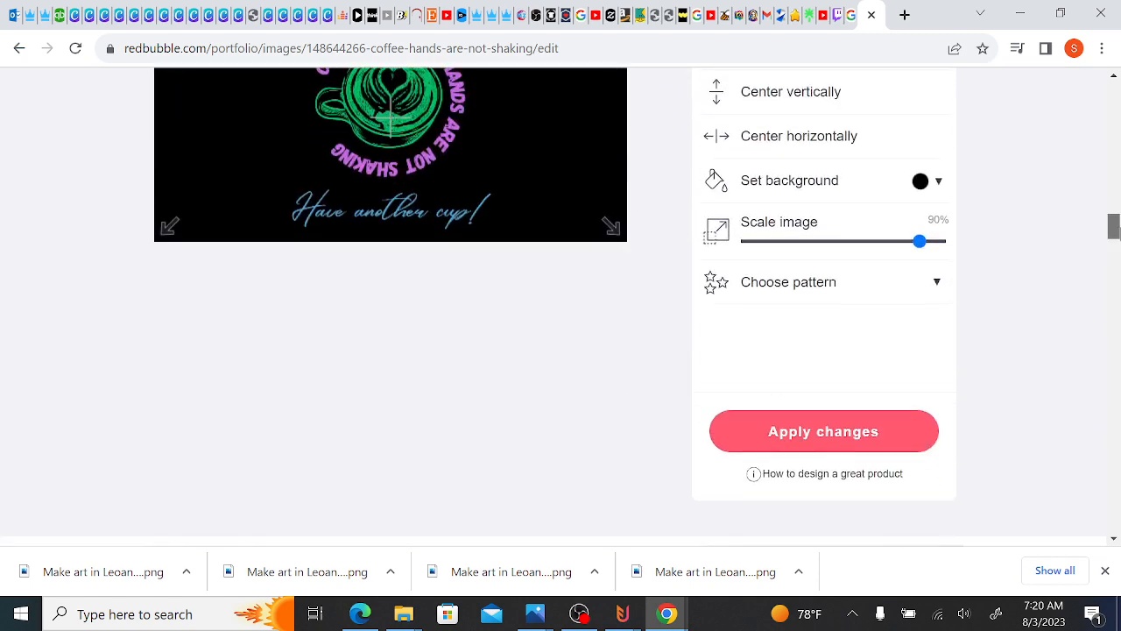
left_click(826, 422)
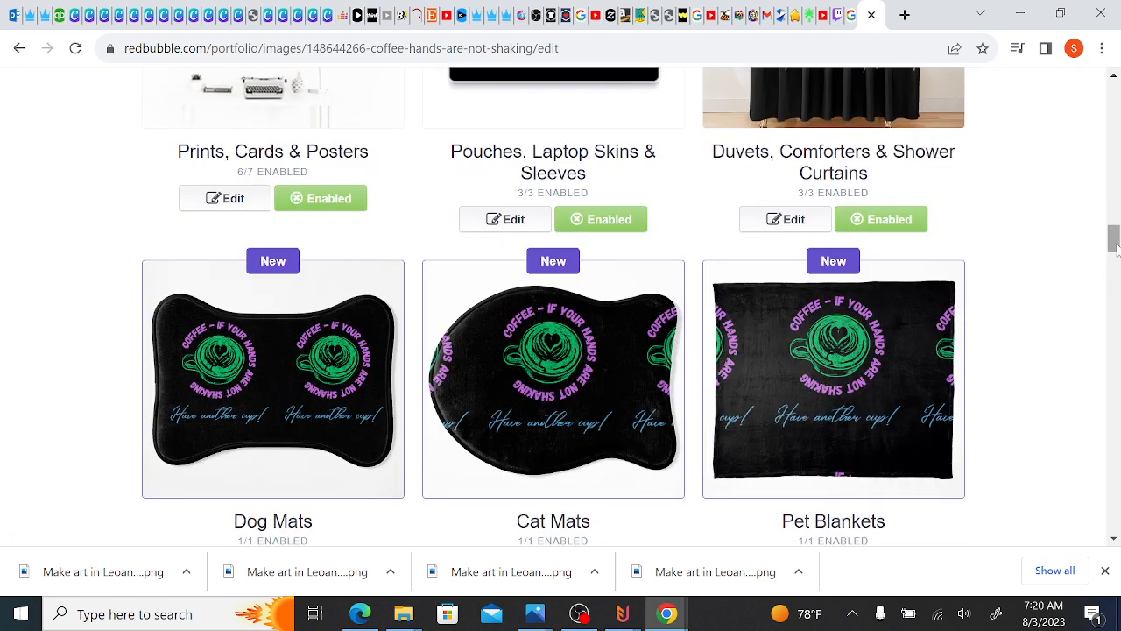
- Open the Duvets, Comforters & Shower Curtains design for editing and set it to No pattern
mouse_move(1115, 250)
left_mouse_down()
mouse_move(1115, 215)
mouse_move(1115, 241)
left_mouse_up()
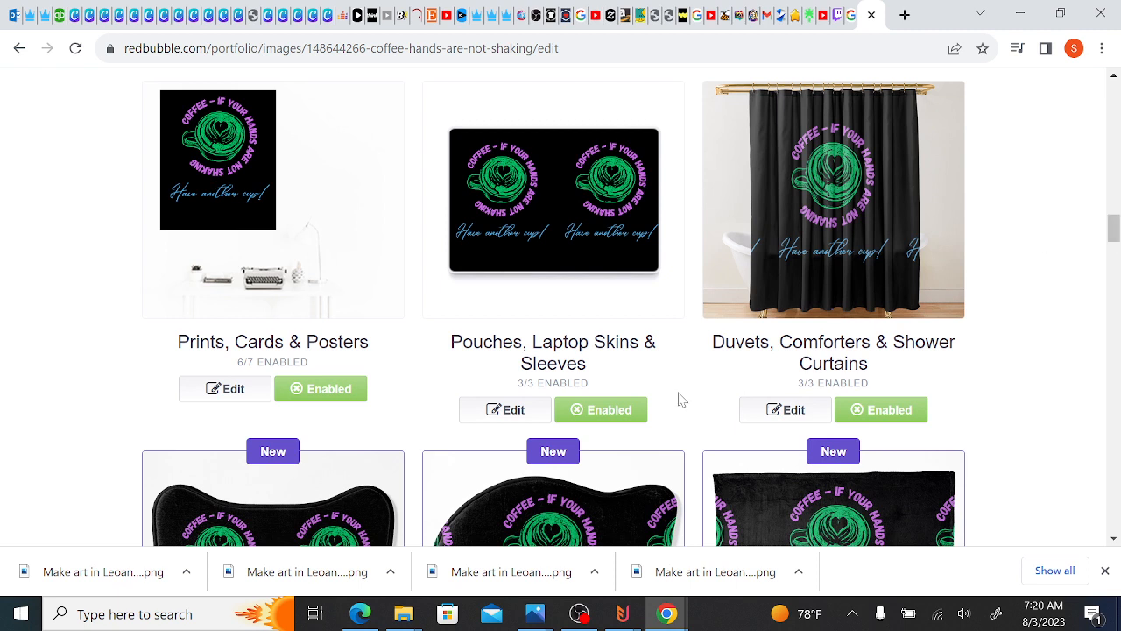
left_click(787, 410)
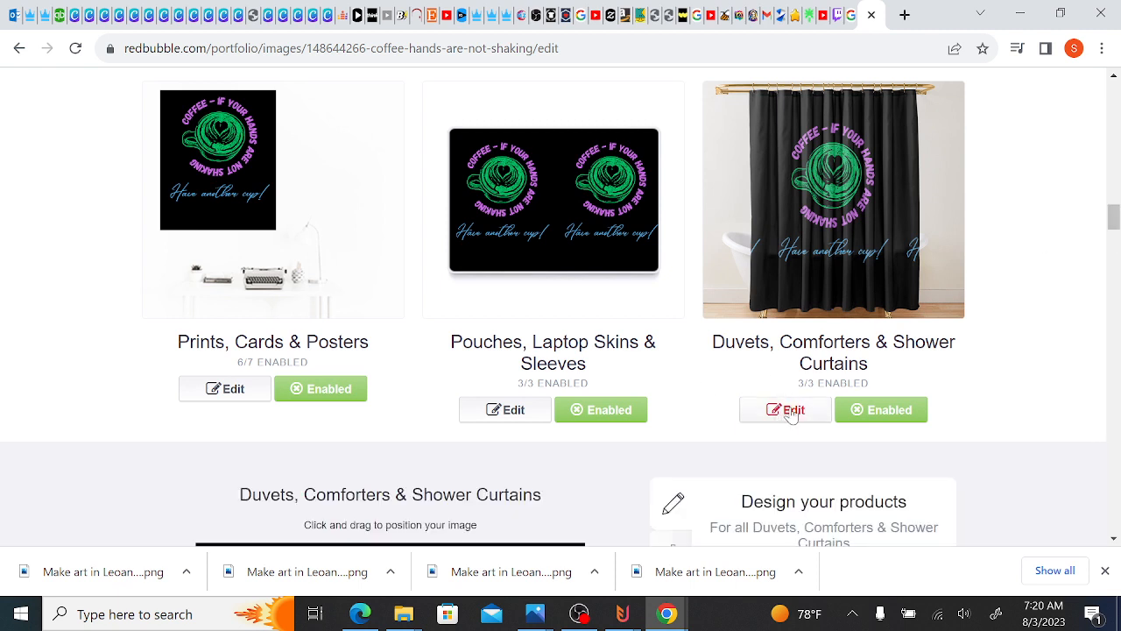
left_click_drag(1114, 226, 1115, 238)
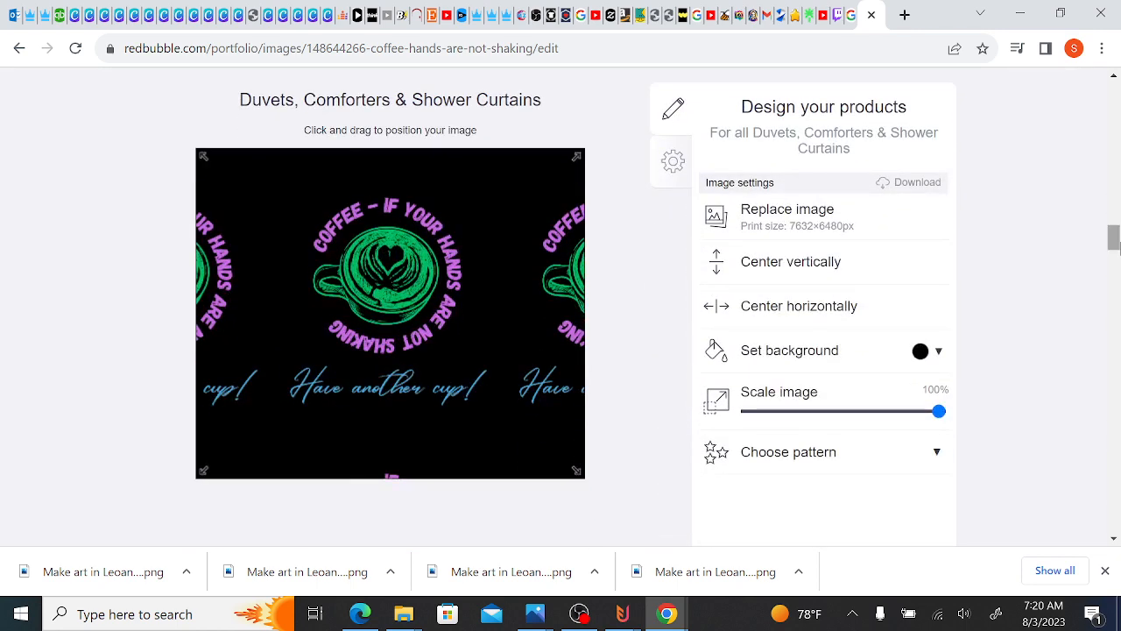
left_click(788, 453)
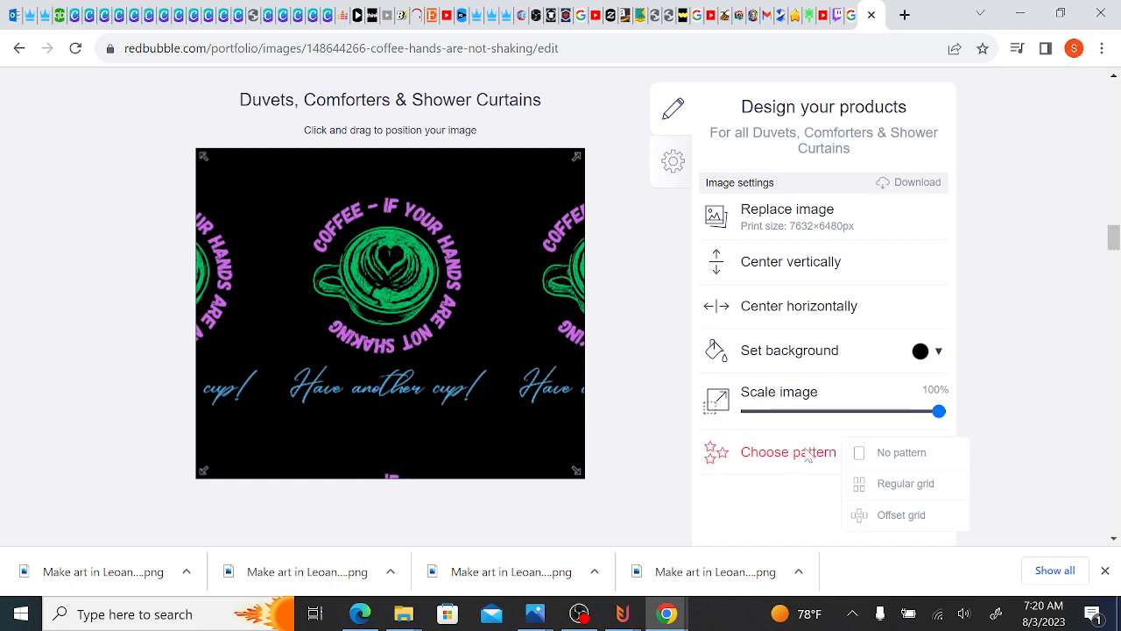
left_click(863, 454)
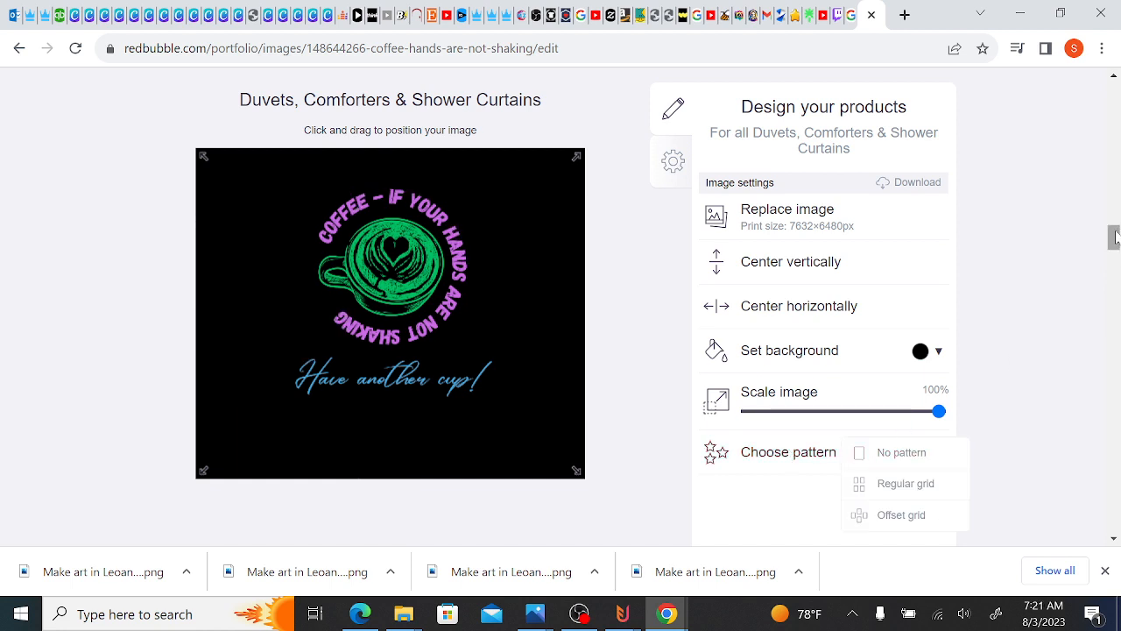
- Check the single design on the shower curtain preview and apply the Duvets, Comforters & Shower Curtains changes
right_click(1119, 205)
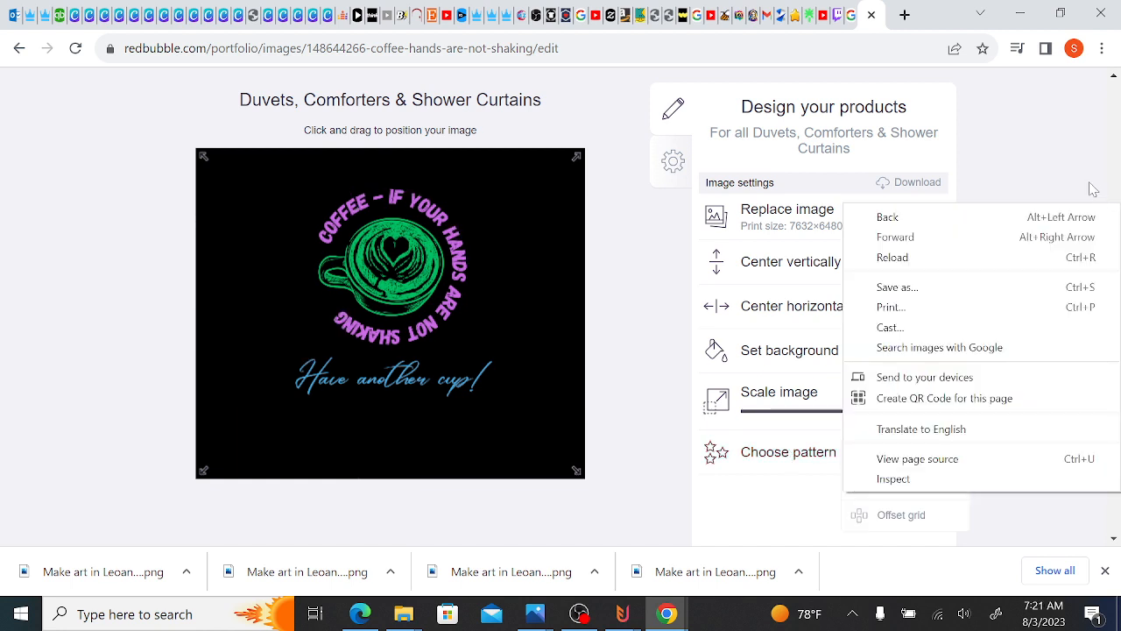
left_click(1045, 181)
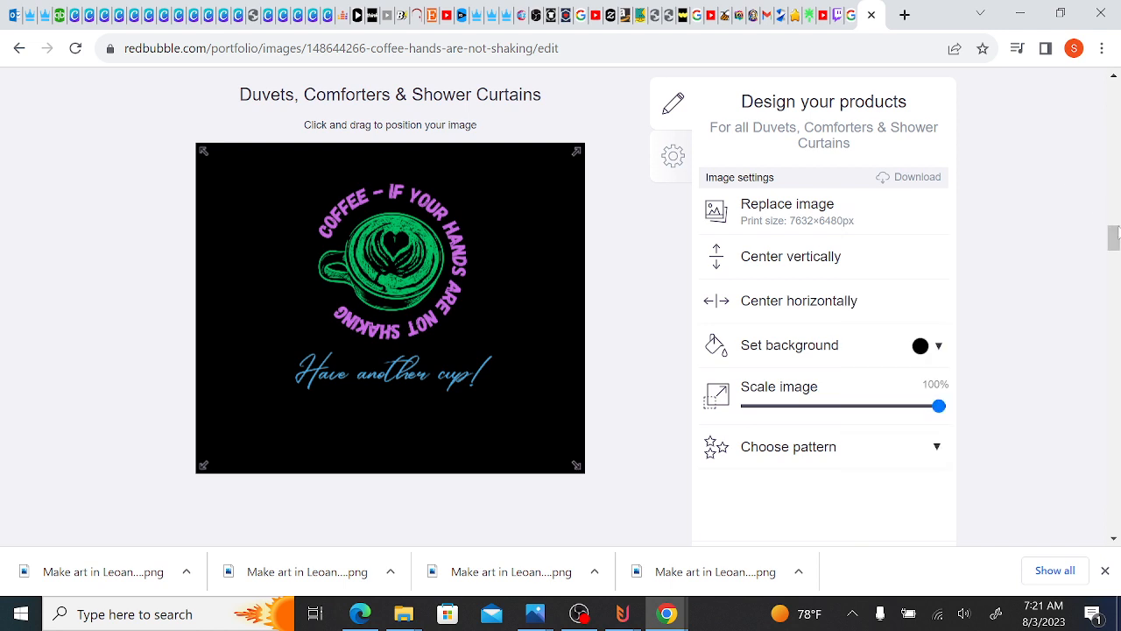
right_click(1118, 209)
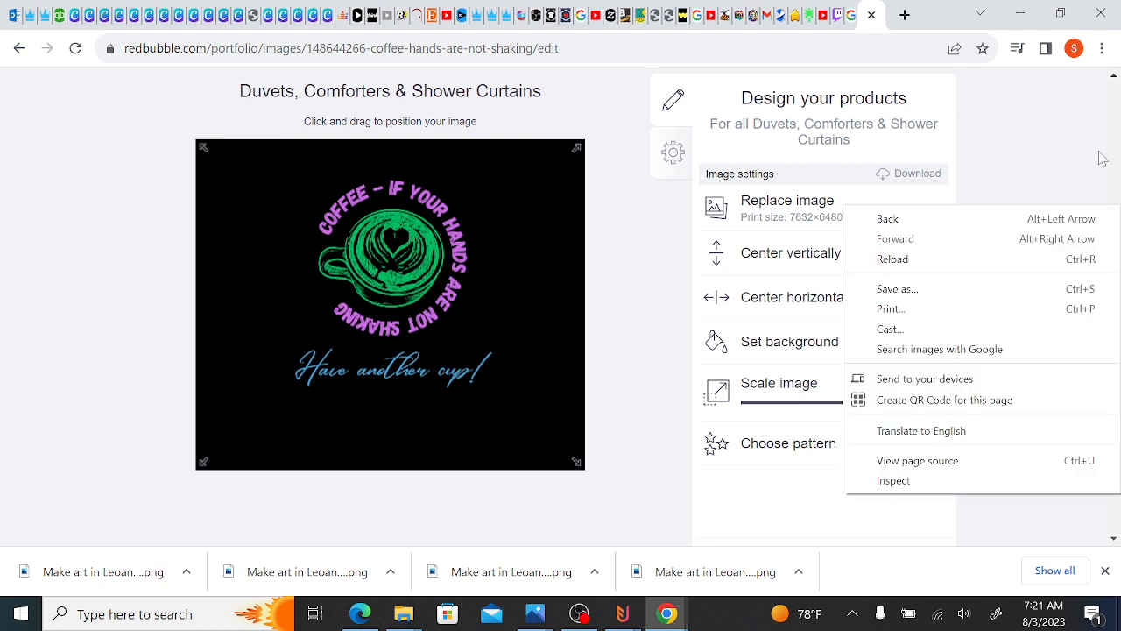
left_click(1115, 78)
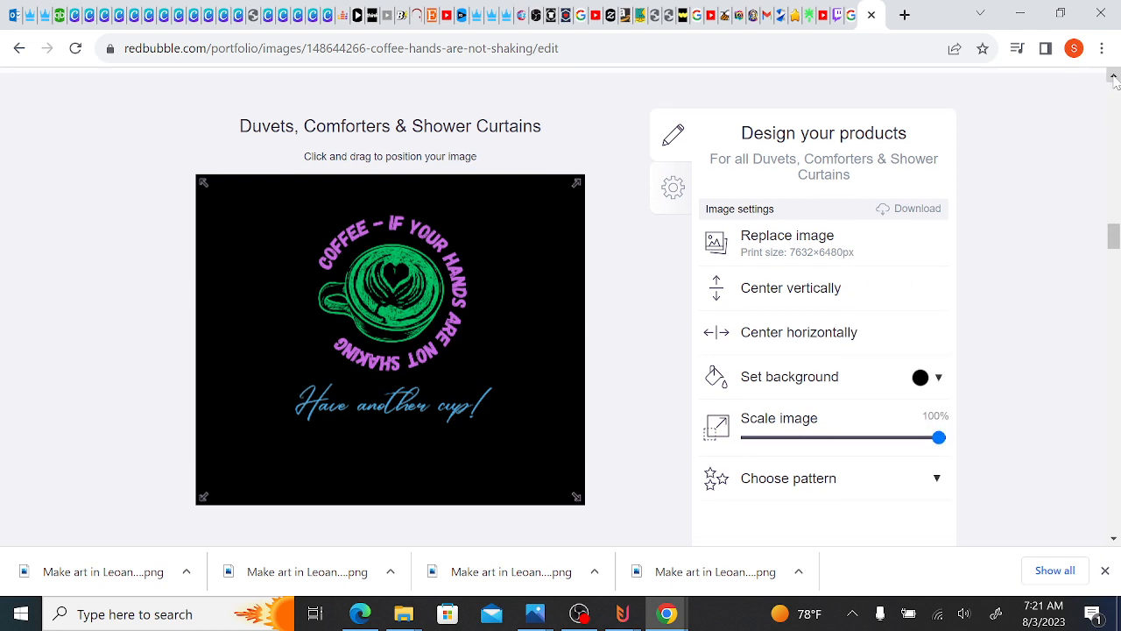
left_click(1114, 78)
left_click(1114, 78)
left_click(1114, 78)
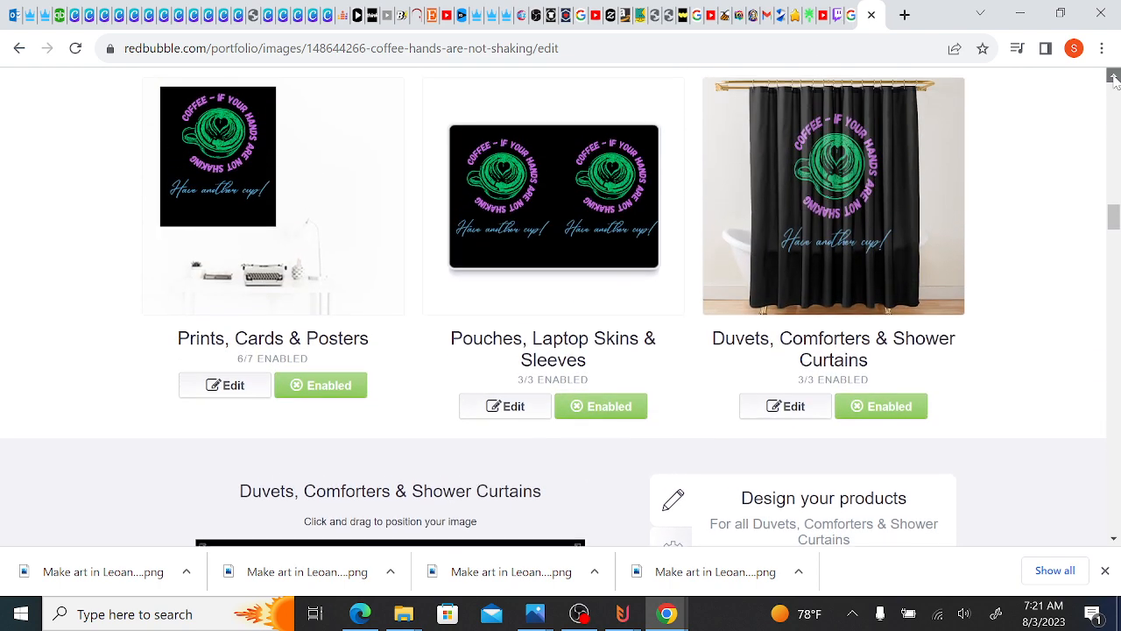
left_click(1114, 78)
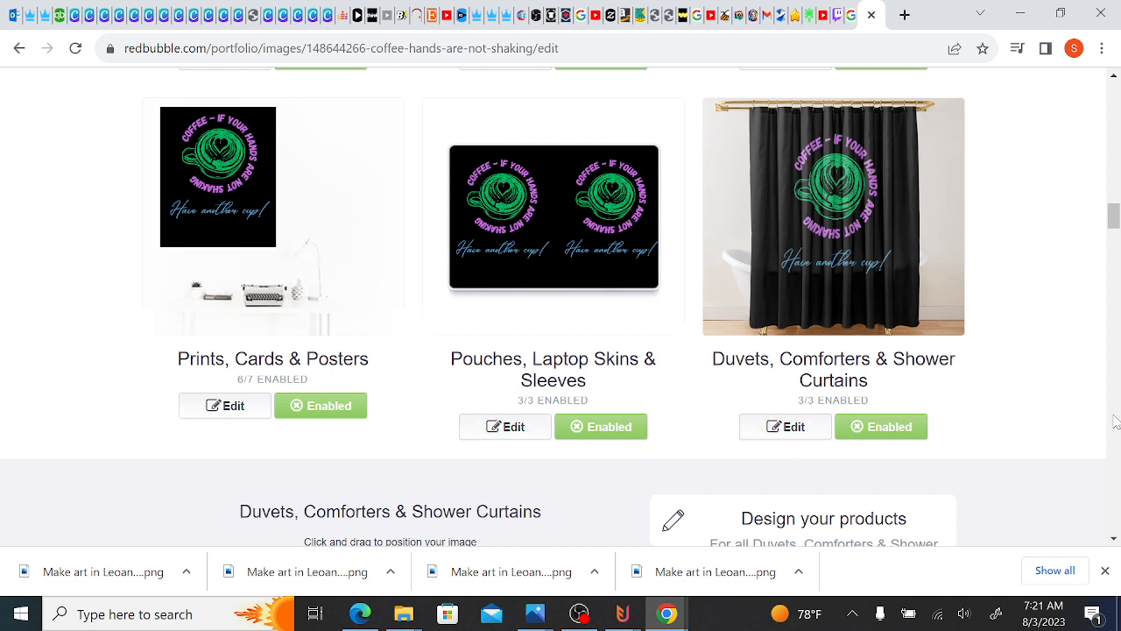
scroll(1115, 421, "down", 10)
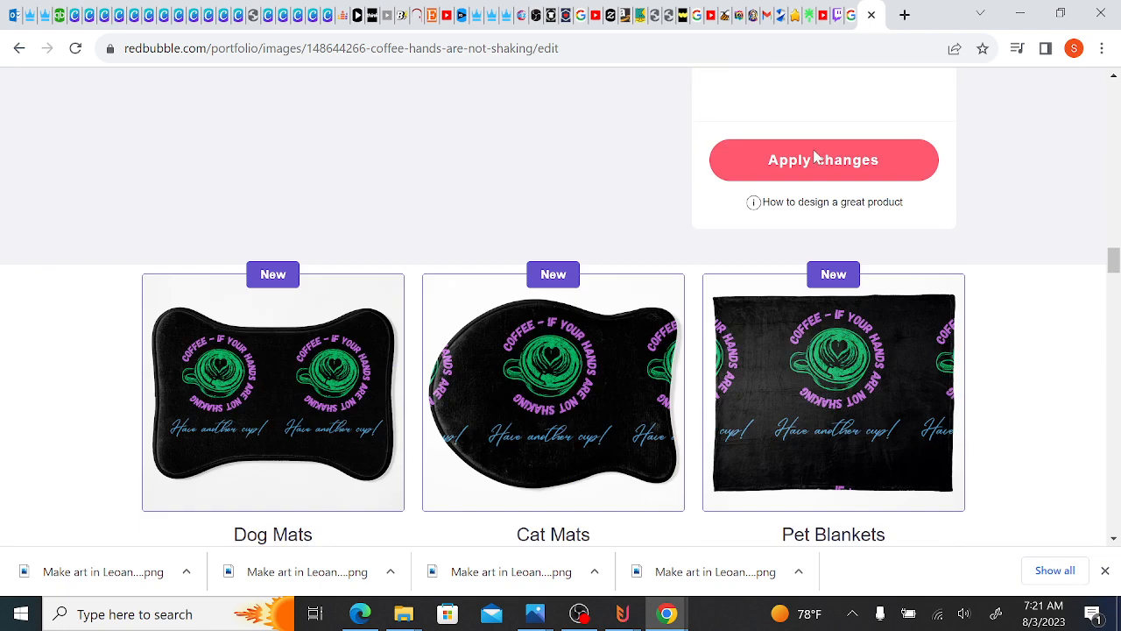
scroll(815, 156, "down", 5)
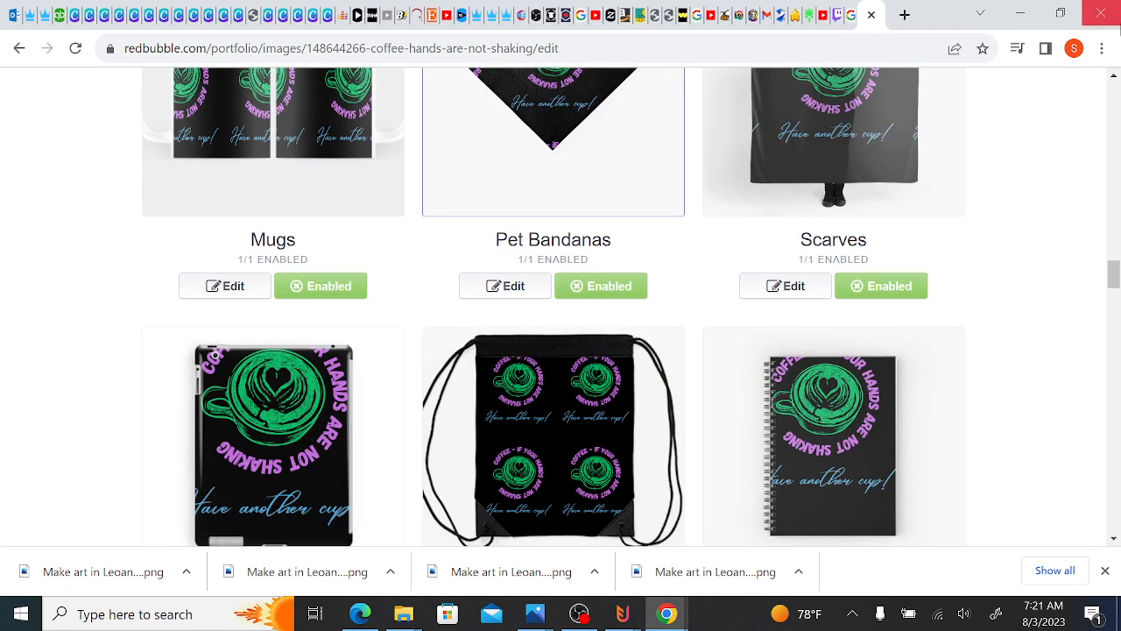
- Open the Mugs design for editing, move it slightly lower and center it horizontally
scroll(1115, 78, "up", 2)
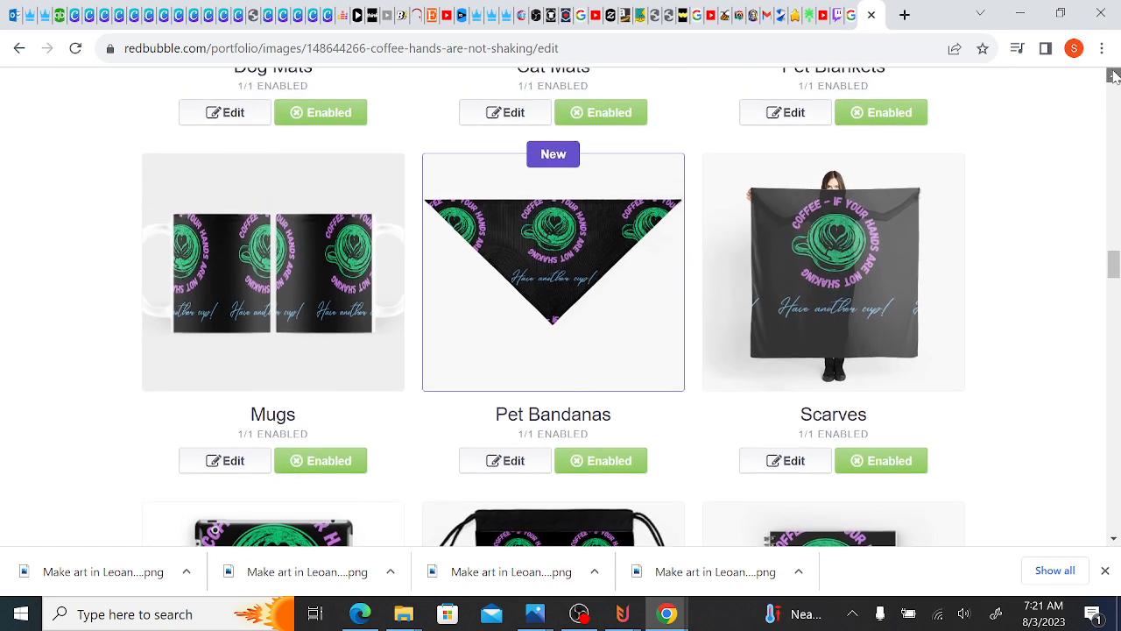
left_click(1115, 77)
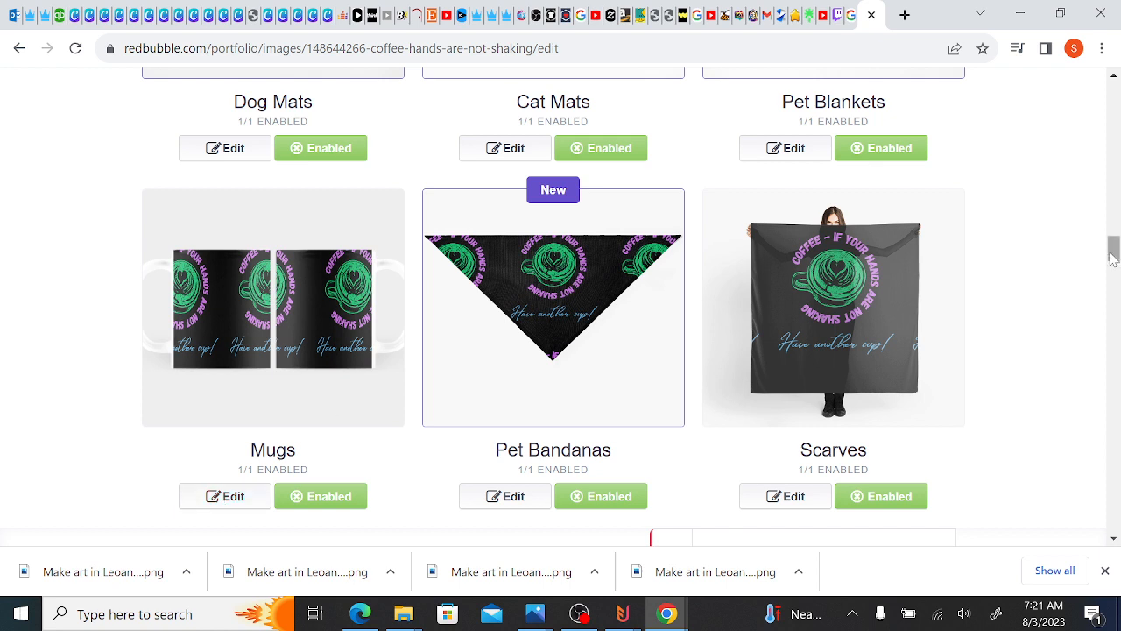
left_click_drag(1112, 254, 1113, 277)
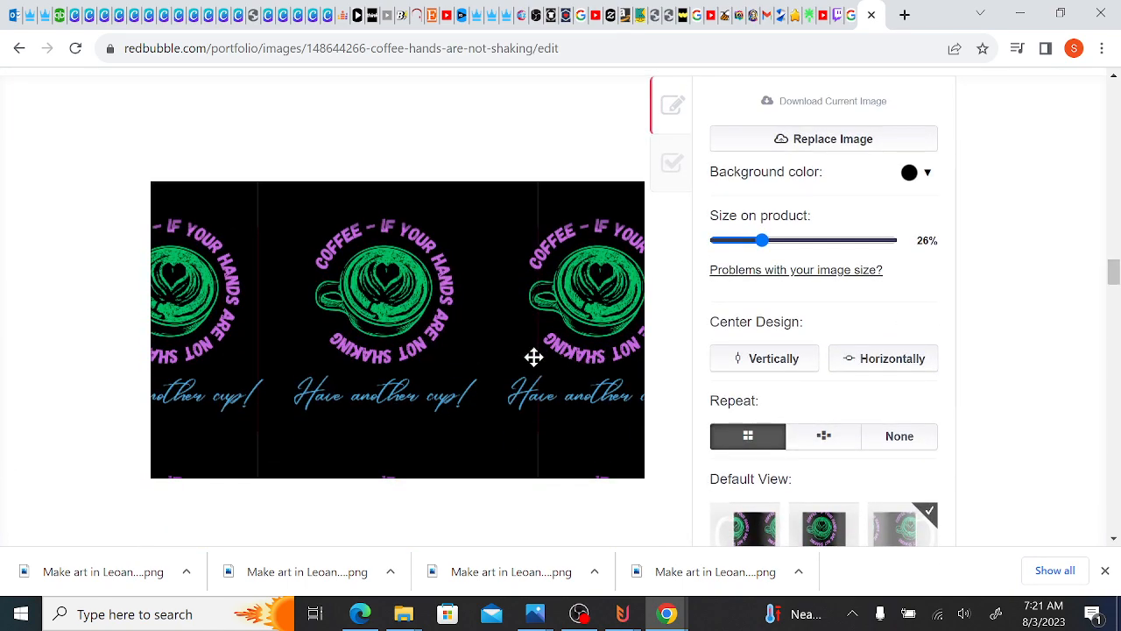
left_click_drag(514, 338, 513, 353)
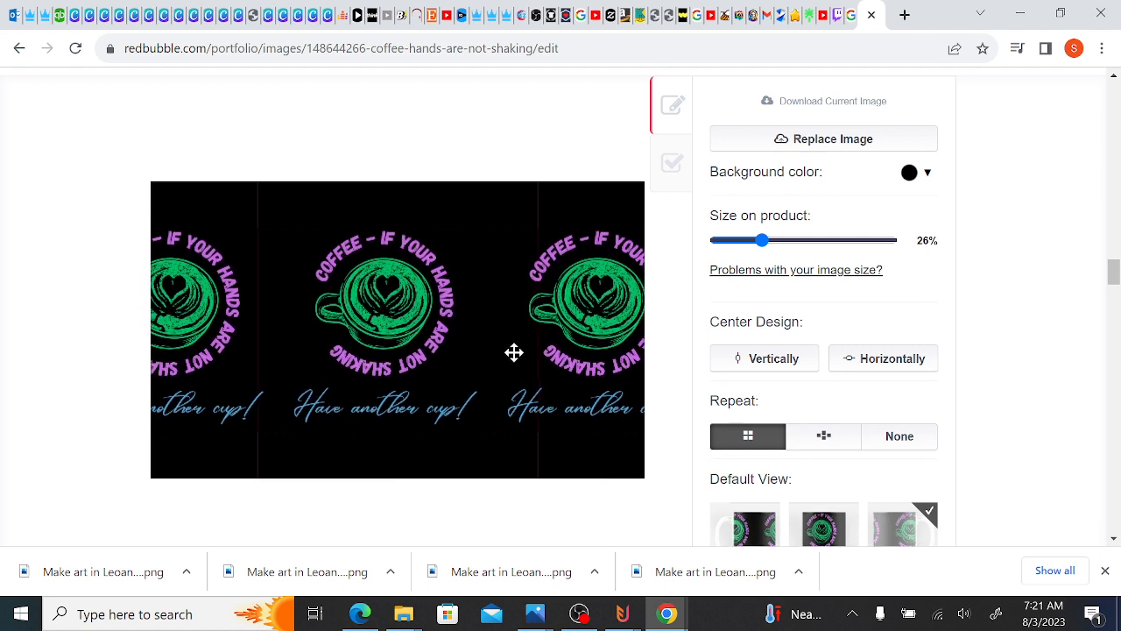
left_click(890, 359)
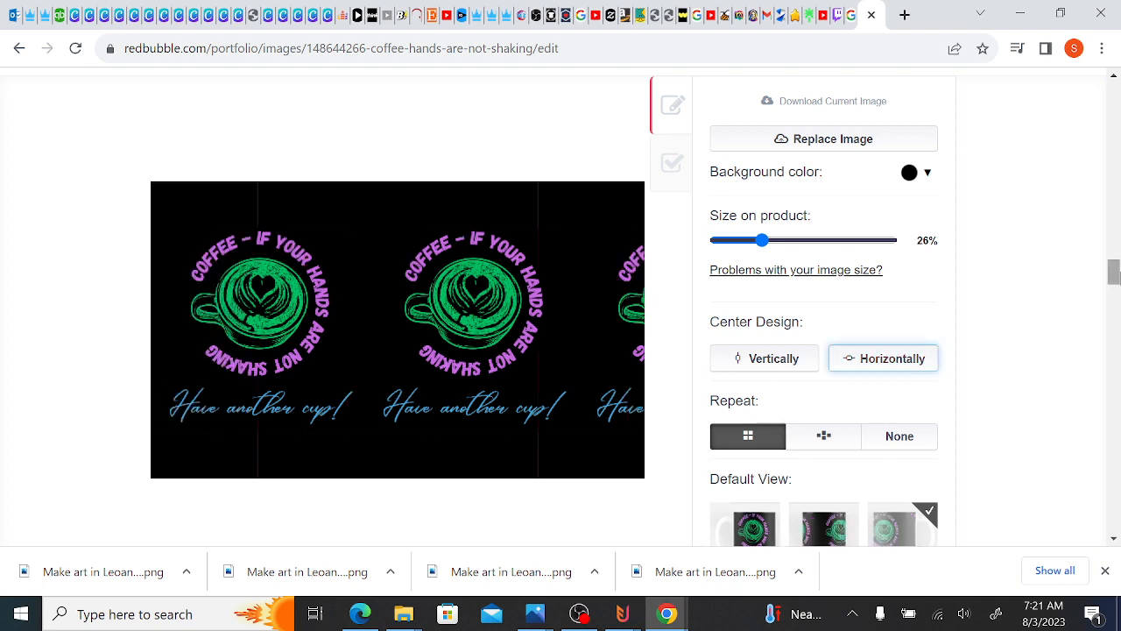
- Shift the repeating Mugs design left so one motif sits in the middle section, and check the mug preview
mouse_move(1115, 276)
left_mouse_down()
mouse_move(1114, 235)
mouse_move(1116, 296)
mouse_move(1115, 256)
left_mouse_up()
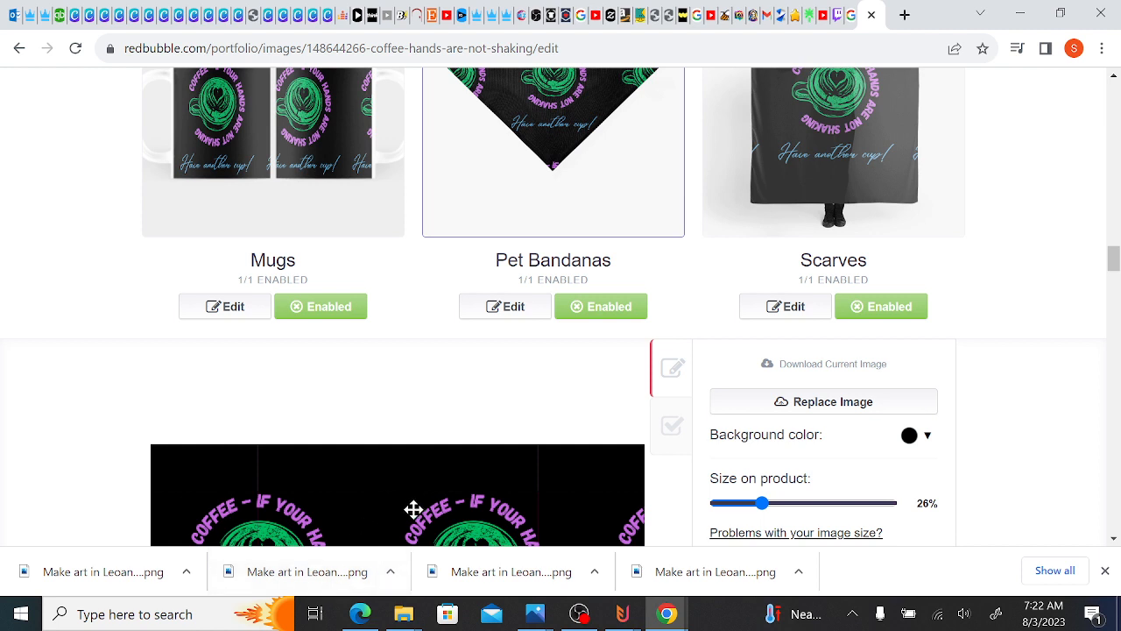
left_click_drag(414, 509, 339, 505)
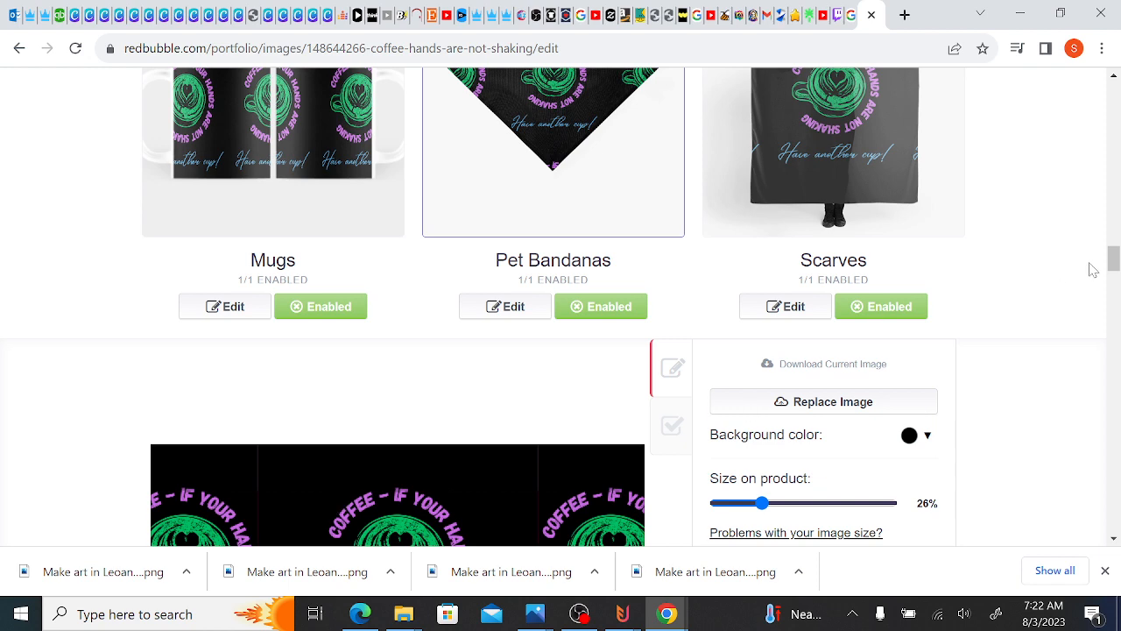
left_click_drag(1114, 259, 1114, 255)
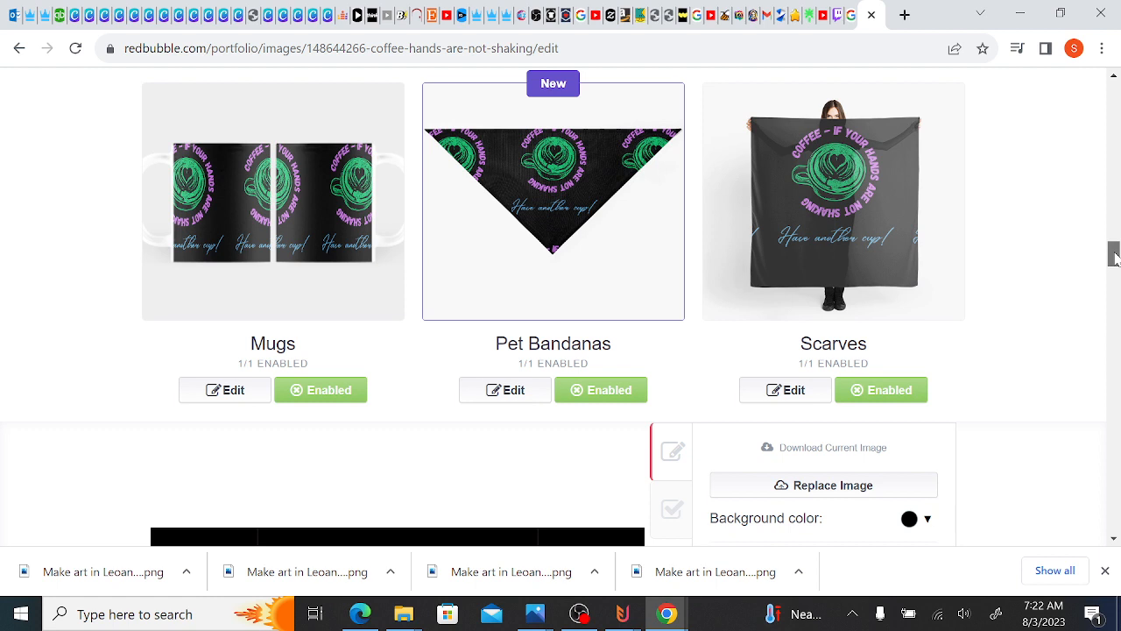
left_click_drag(1115, 256, 1115, 256)
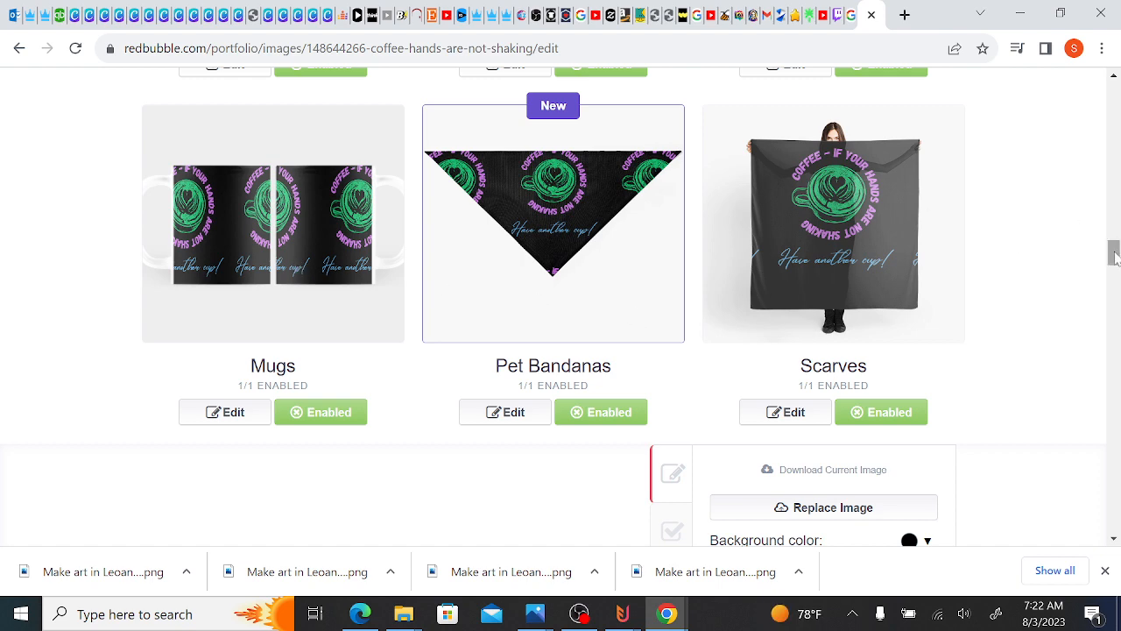
- Nudge the Mugs design down for more room above the lettering and apply the changes
left_click_drag(1114, 254, 1114, 267)
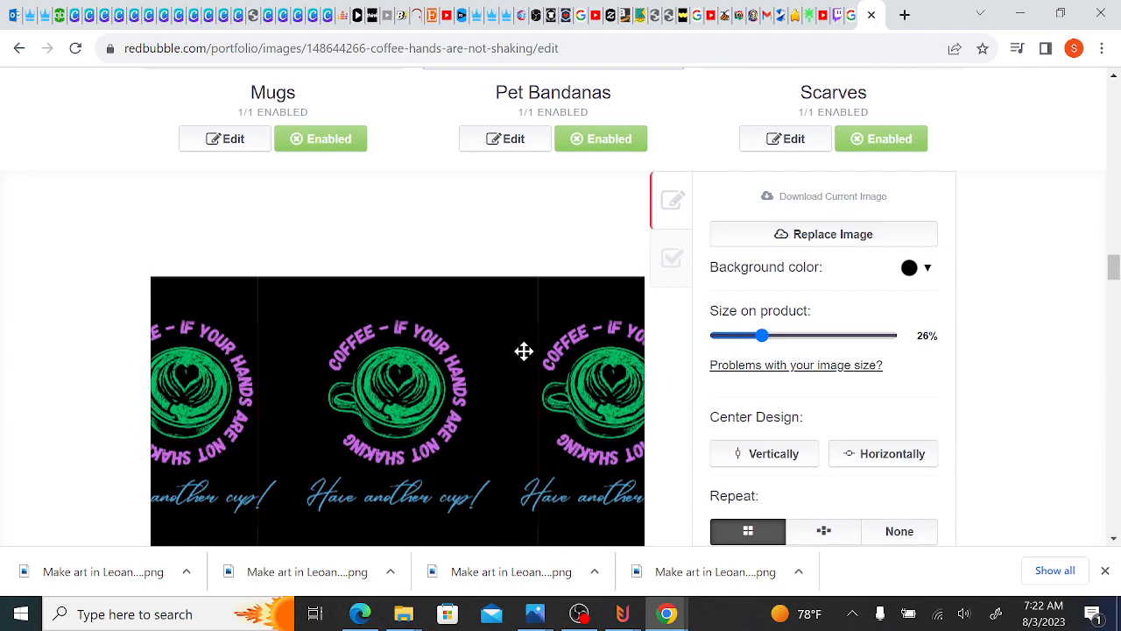
left_click_drag(523, 351, 523, 359)
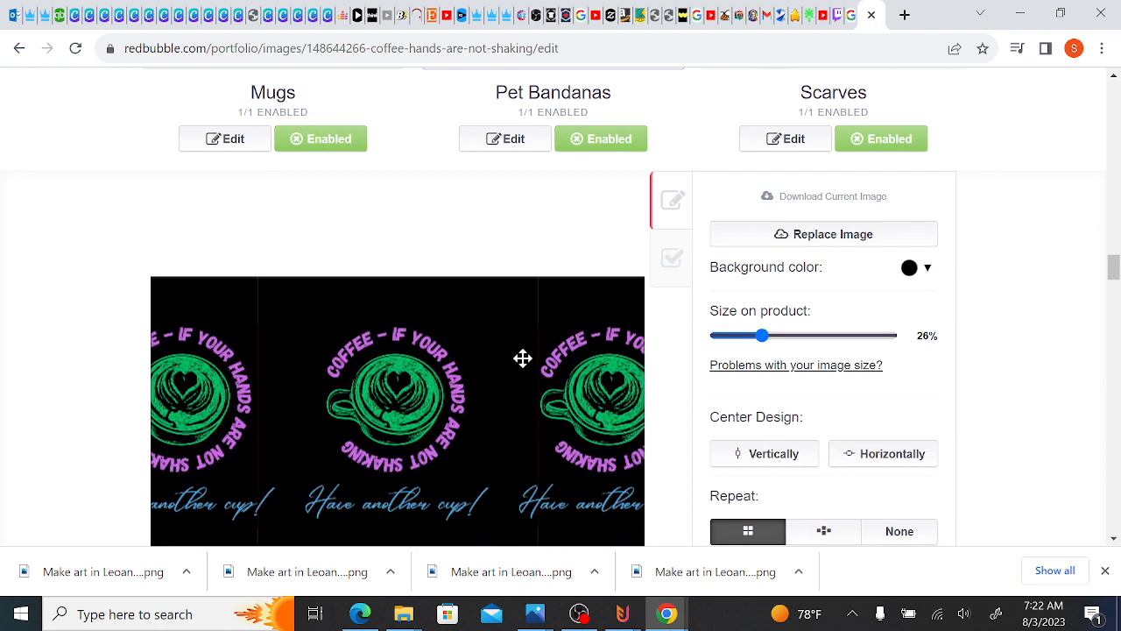
left_click_drag(1114, 255, 1114, 270)
left_click_drag(493, 350, 493, 356)
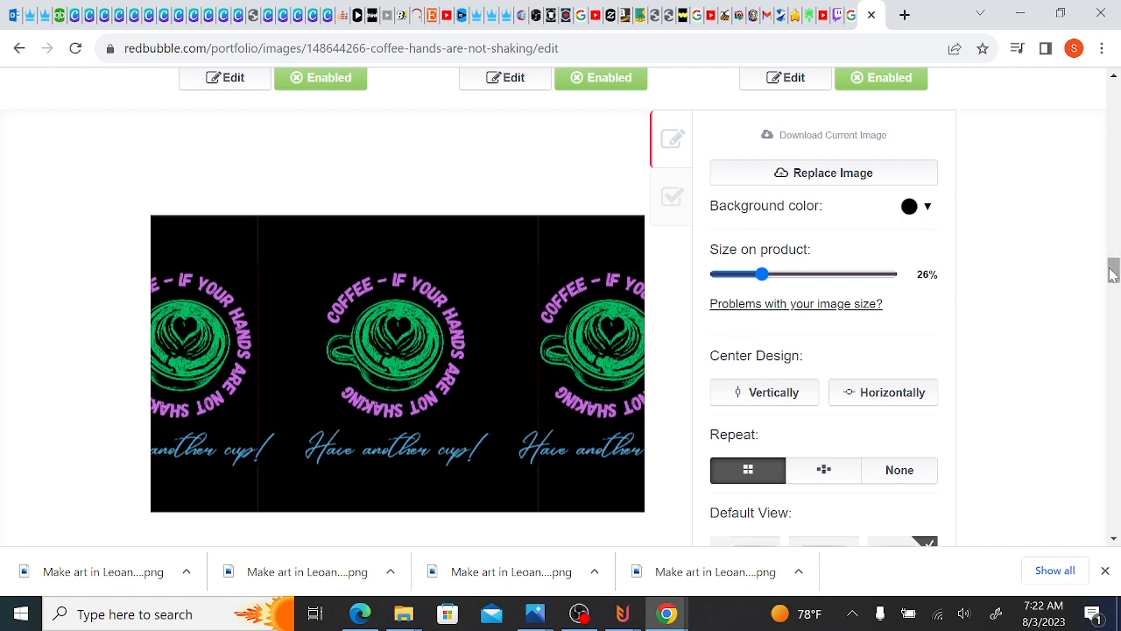
left_click_drag(1112, 273, 1115, 254)
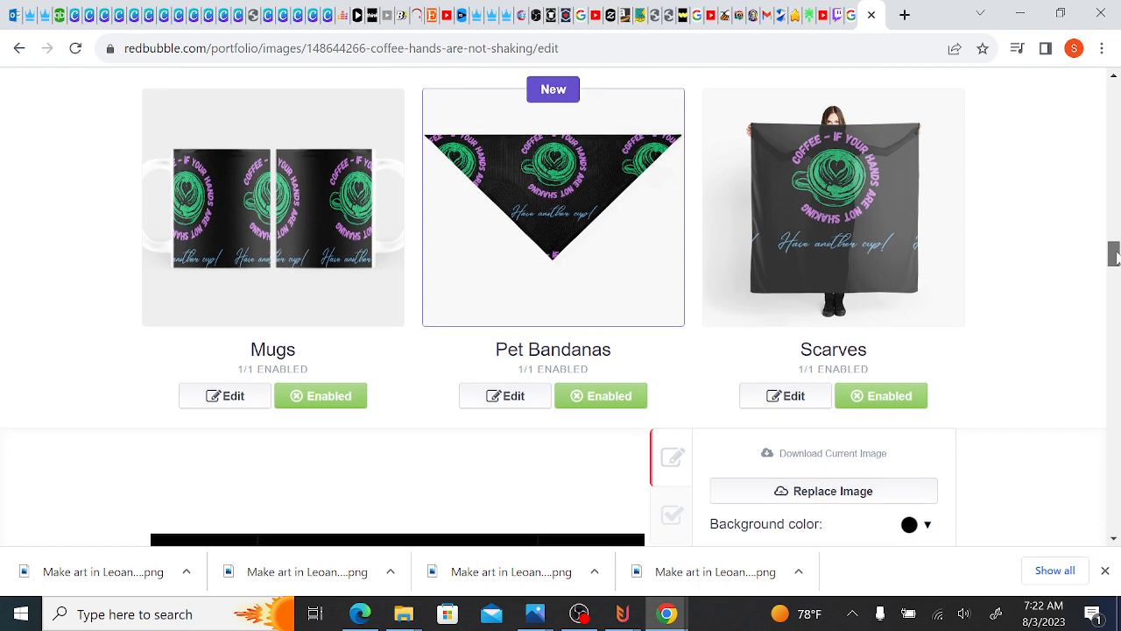
left_click_drag(1114, 254, 1116, 291)
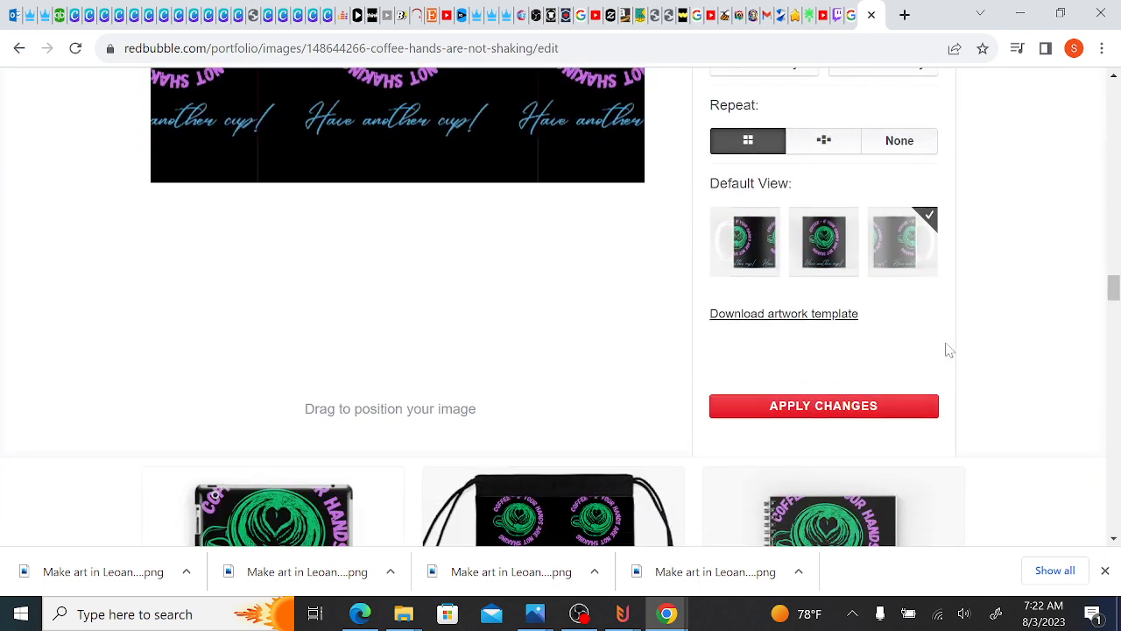
left_click(905, 408)
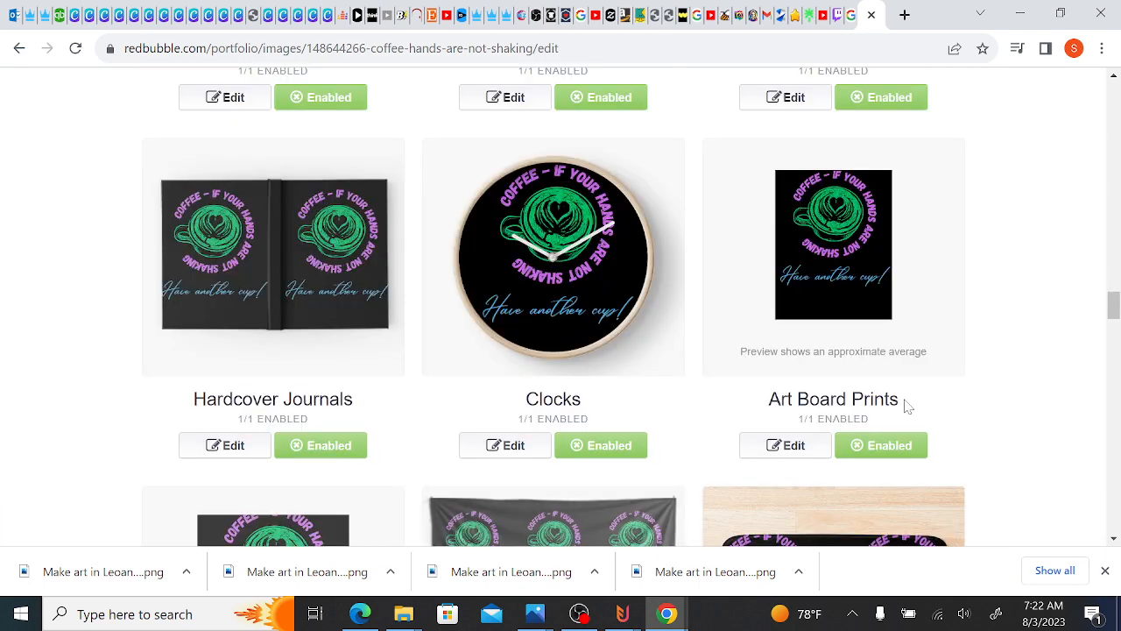
- Open the Clocks design for editing, reduce its size to 53% and set Repeat to None
left_click(516, 447)
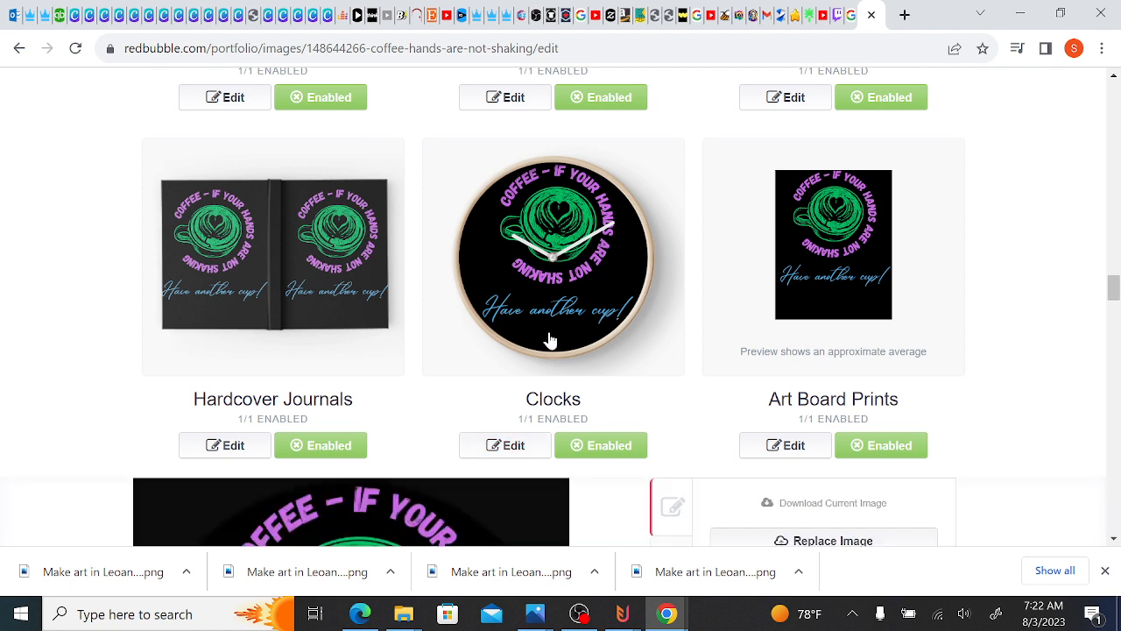
left_click(1111, 318)
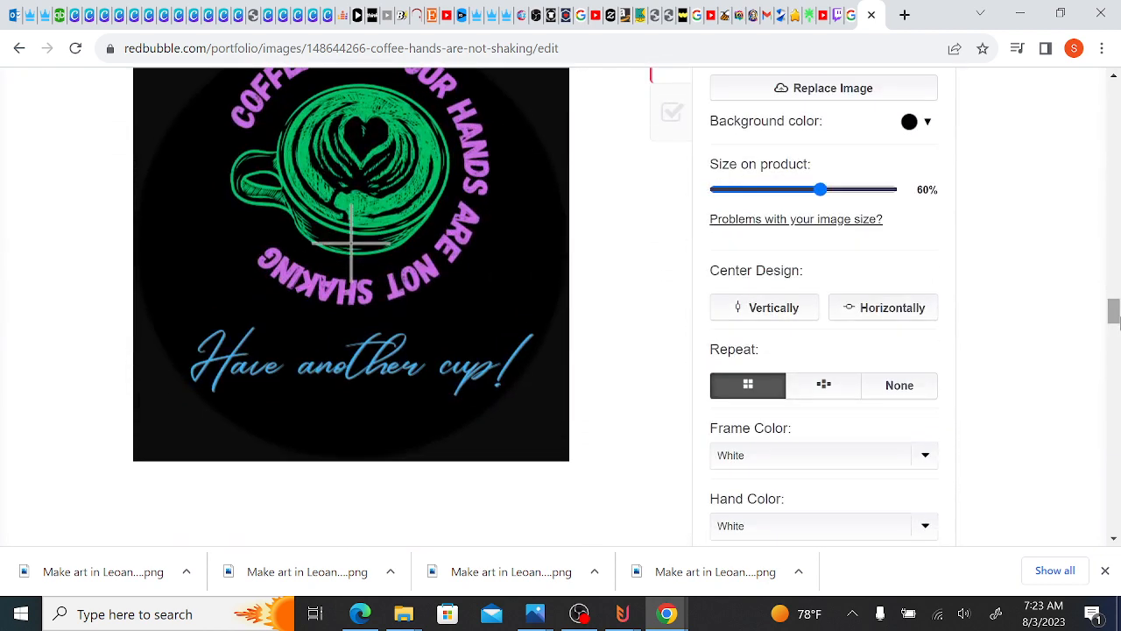
left_click_drag(828, 219, 809, 225)
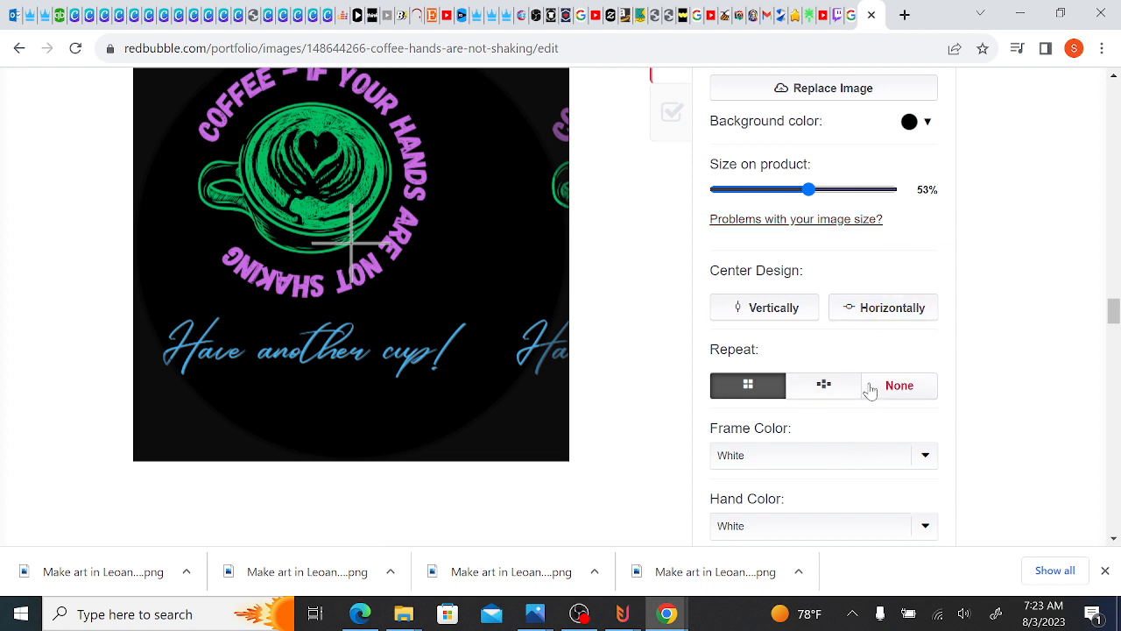
left_click(906, 389)
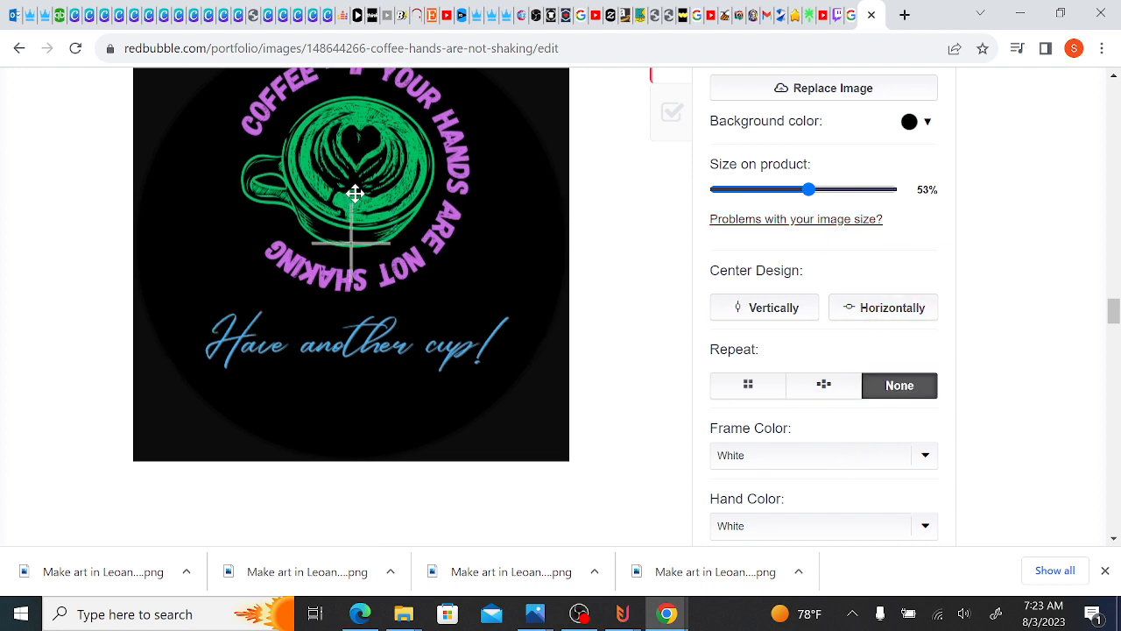
- Move the Clocks design down so the cup sits behind the clock hands and reduce its size to 47%
left_click_drag(355, 193, 353, 242)
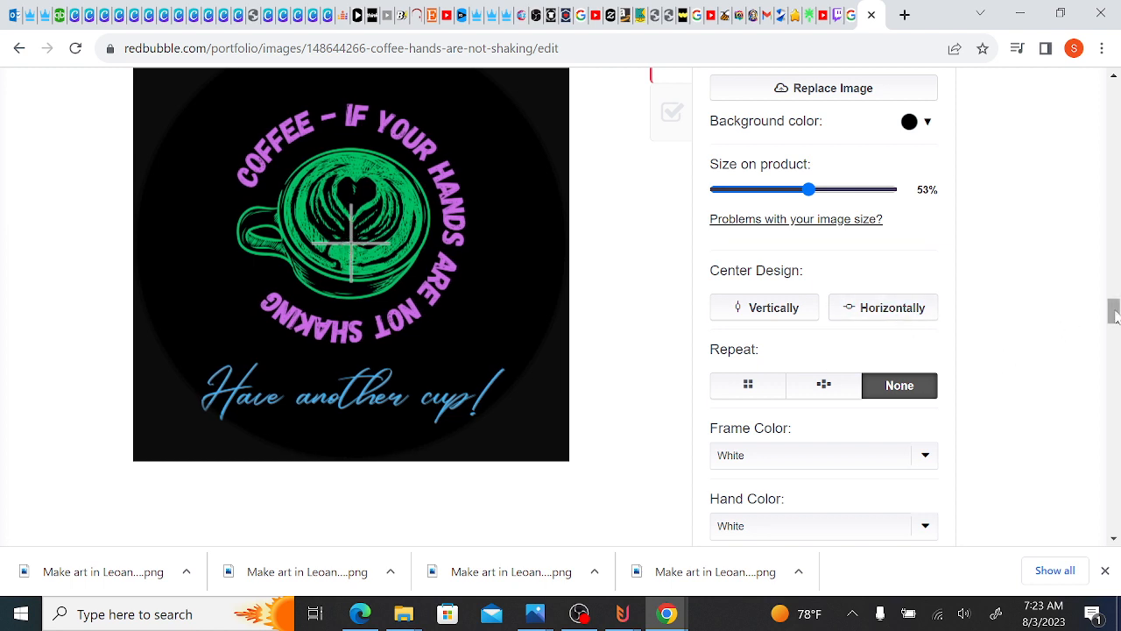
right_click(1114, 280)
left_click(1069, 189)
mouse_move(1115, 314)
left_mouse_down()
mouse_move(1114, 289)
mouse_move(1114, 316)
left_mouse_up()
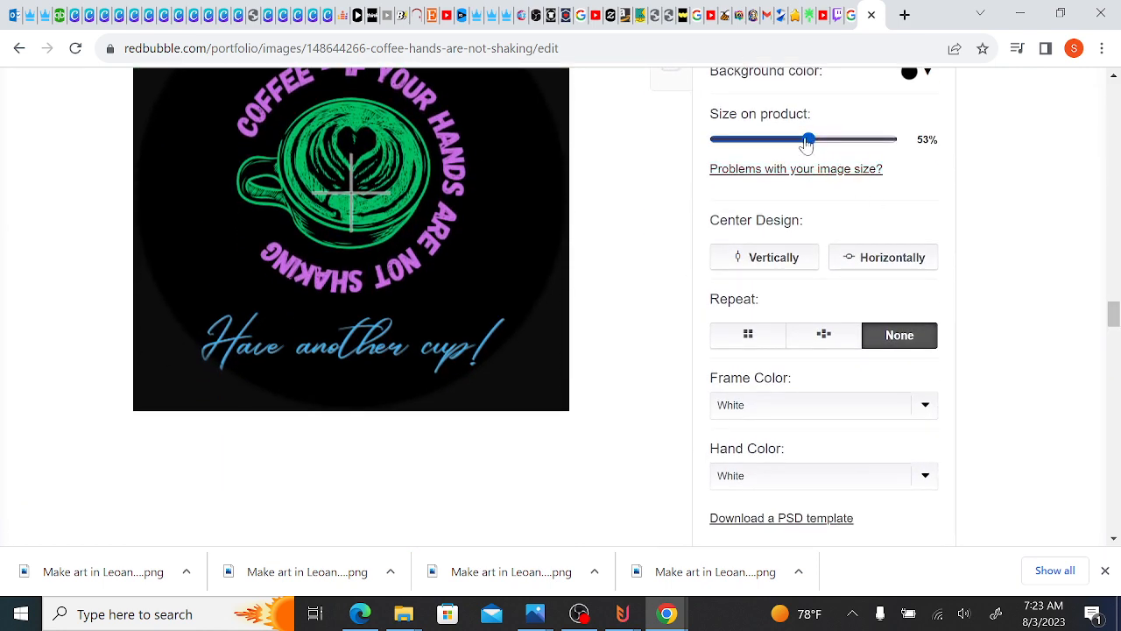
left_click_drag(807, 143, 799, 143)
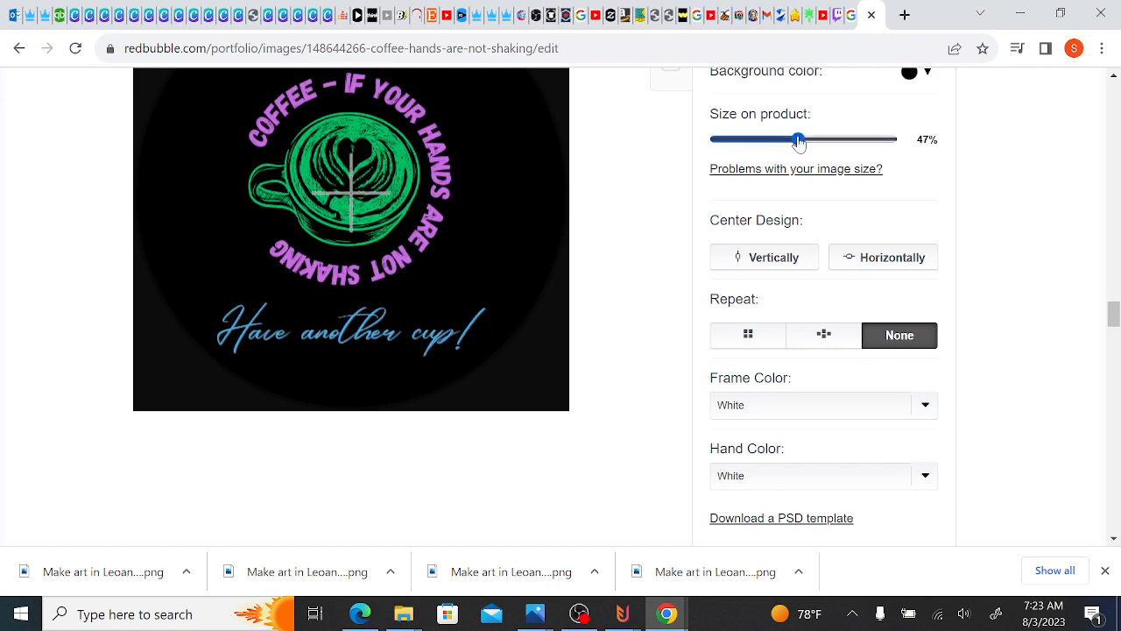
- Nudge the Clocks design down and slightly right to centre the cup on the clock hands, and check the clock preview
left_click_drag(351, 201, 349, 208)
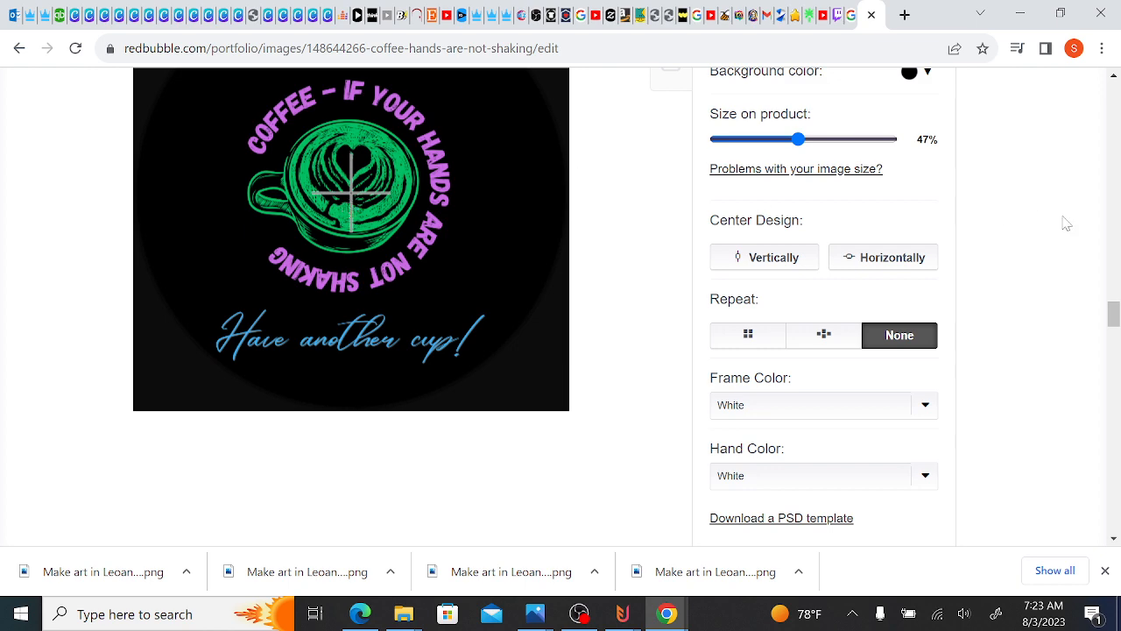
mouse_move(1115, 307)
left_mouse_down()
mouse_move(1113, 294)
mouse_move(1113, 308)
left_mouse_up()
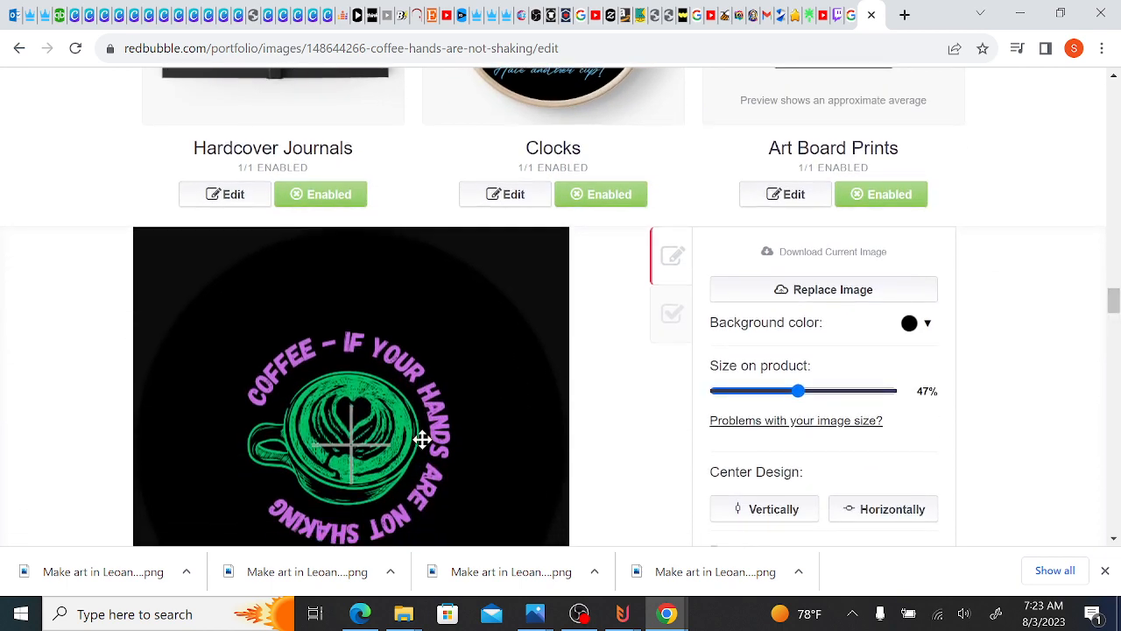
left_click_drag(421, 438, 424, 440)
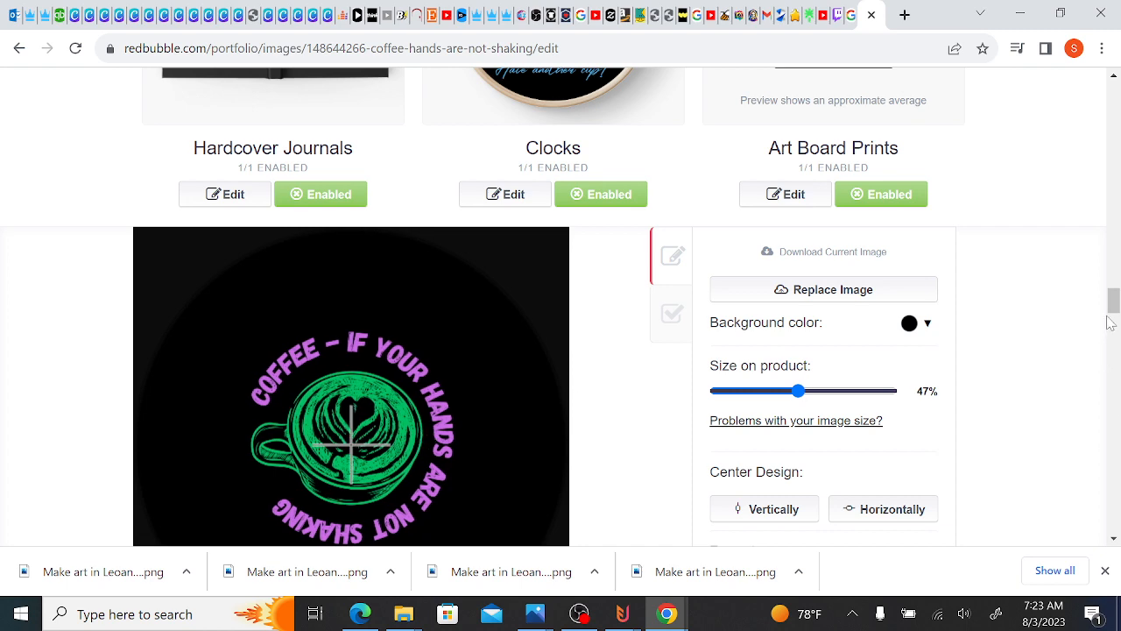
left_click_drag(1114, 308, 1115, 302)
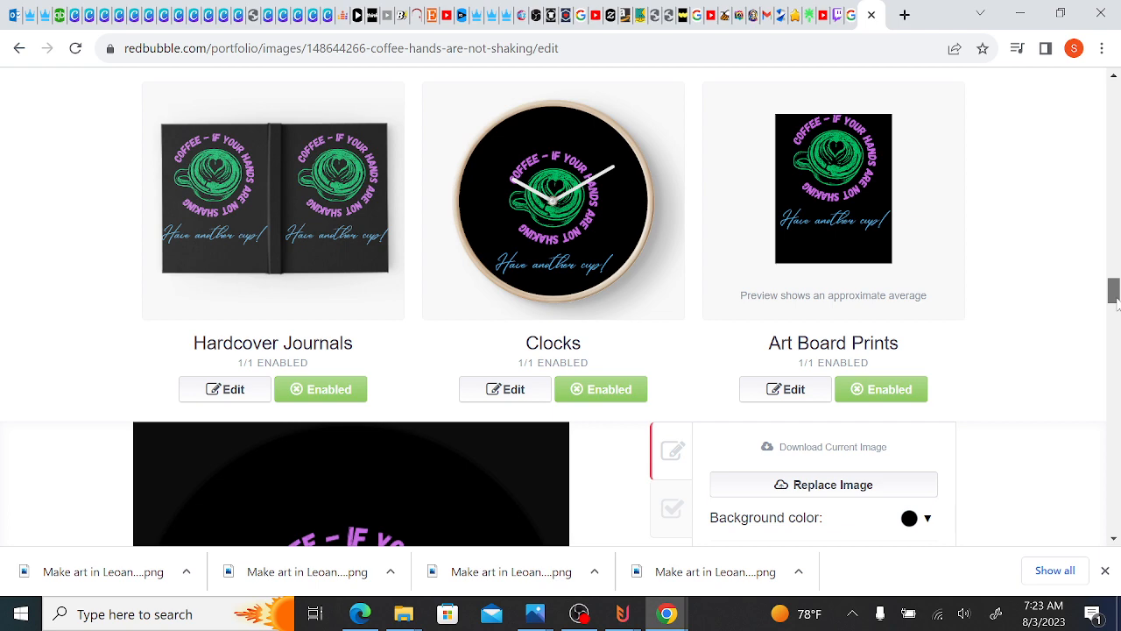
- Shift the Clocks design slightly further right and down, check the clock preview and apply the changes
left_click_drag(1116, 302, 1115, 308)
left_click_drag(453, 446, 456, 450)
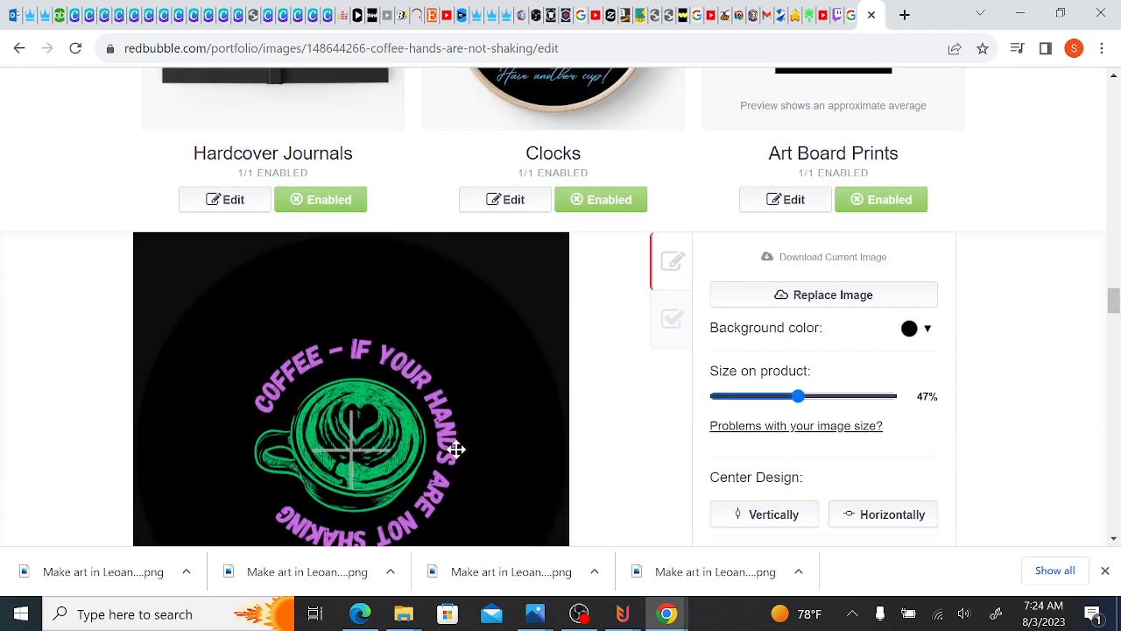
right_click(1113, 298)
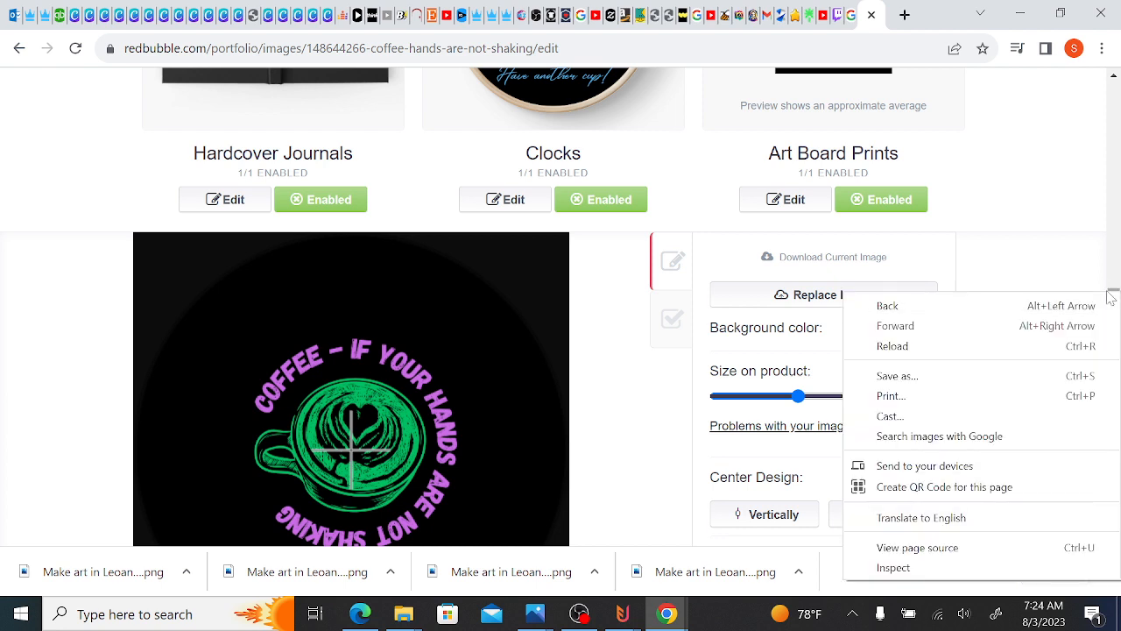
left_click(1063, 260)
left_click_drag(1117, 307, 1120, 297)
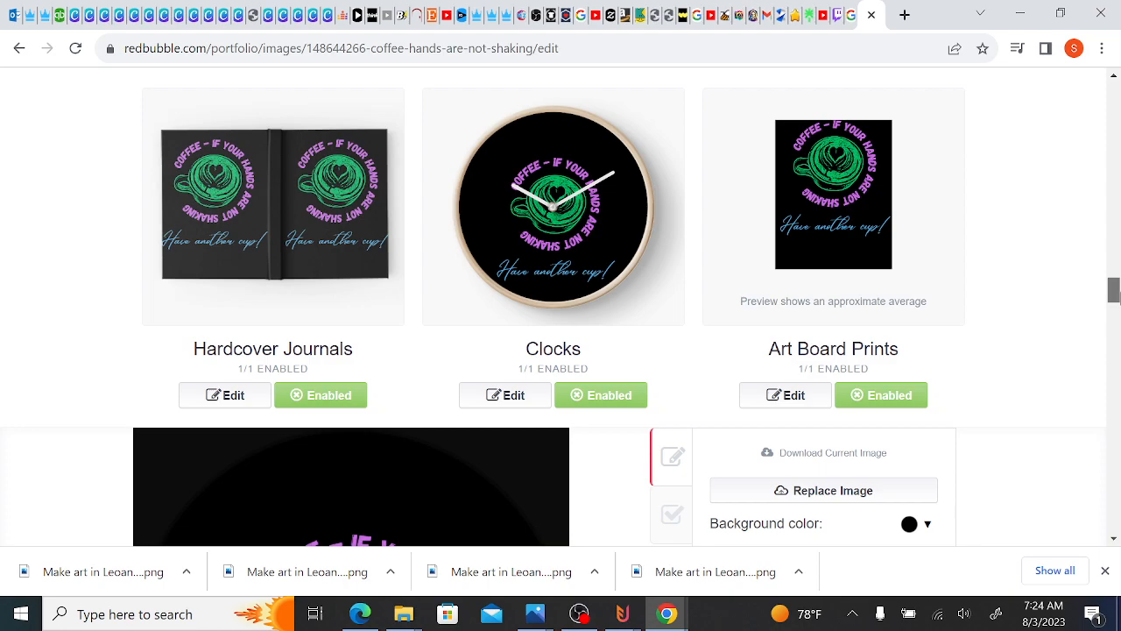
left_click_drag(1114, 292, 1102, 340)
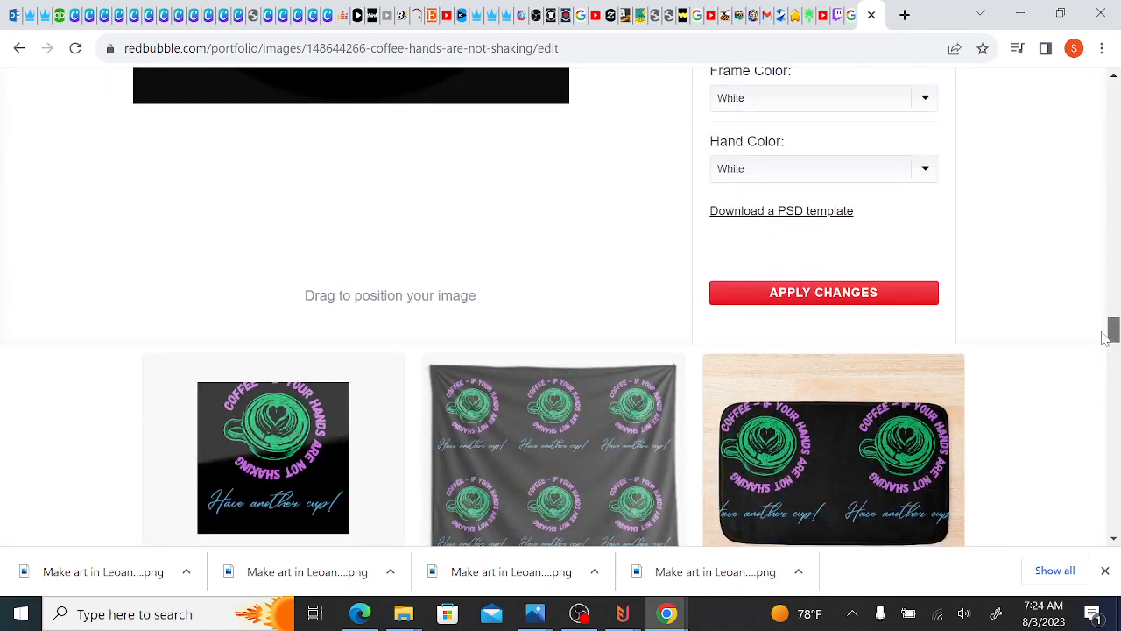
left_click(790, 294)
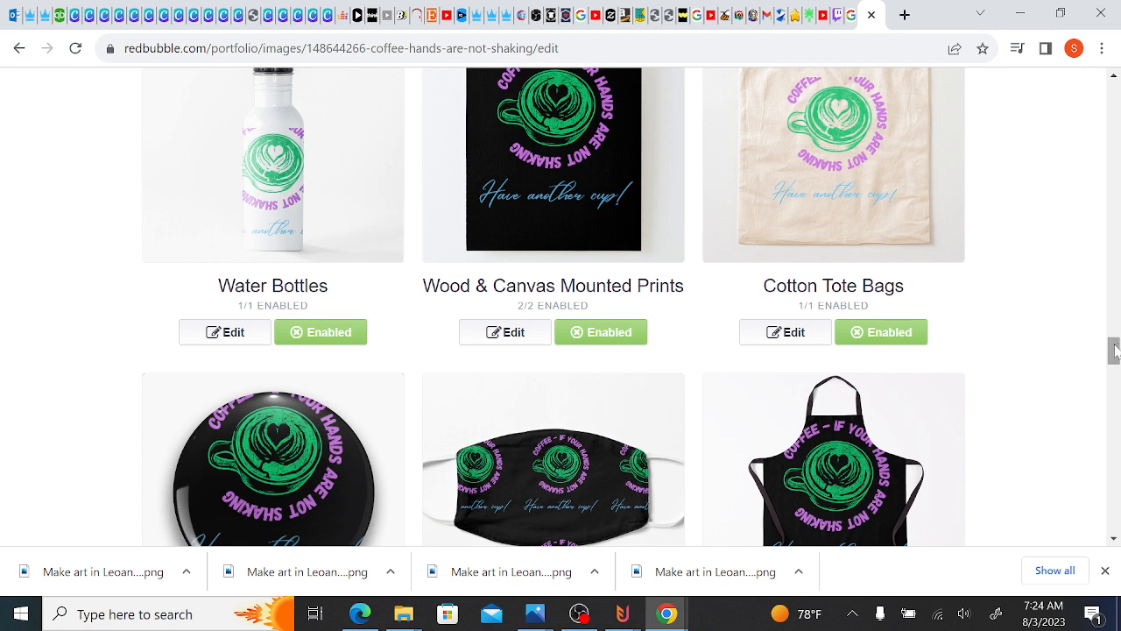
- Open the Cotton Tote Bags design for editing, reduce its scale to 47% and apply the changes
left_click(789, 335)
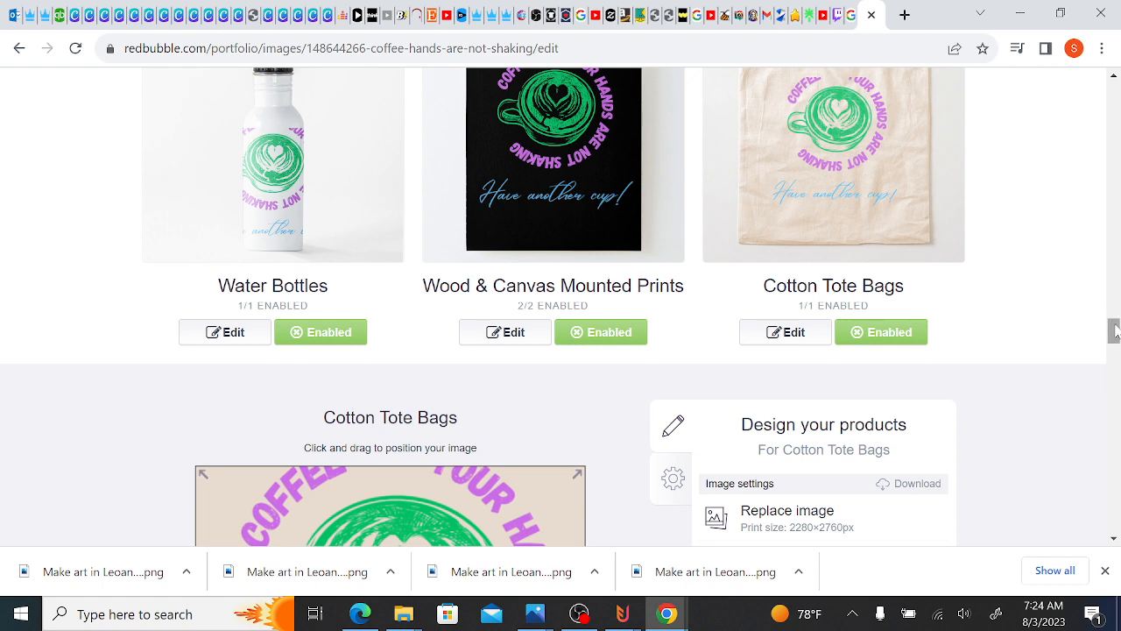
left_click_drag(1115, 330, 1114, 352)
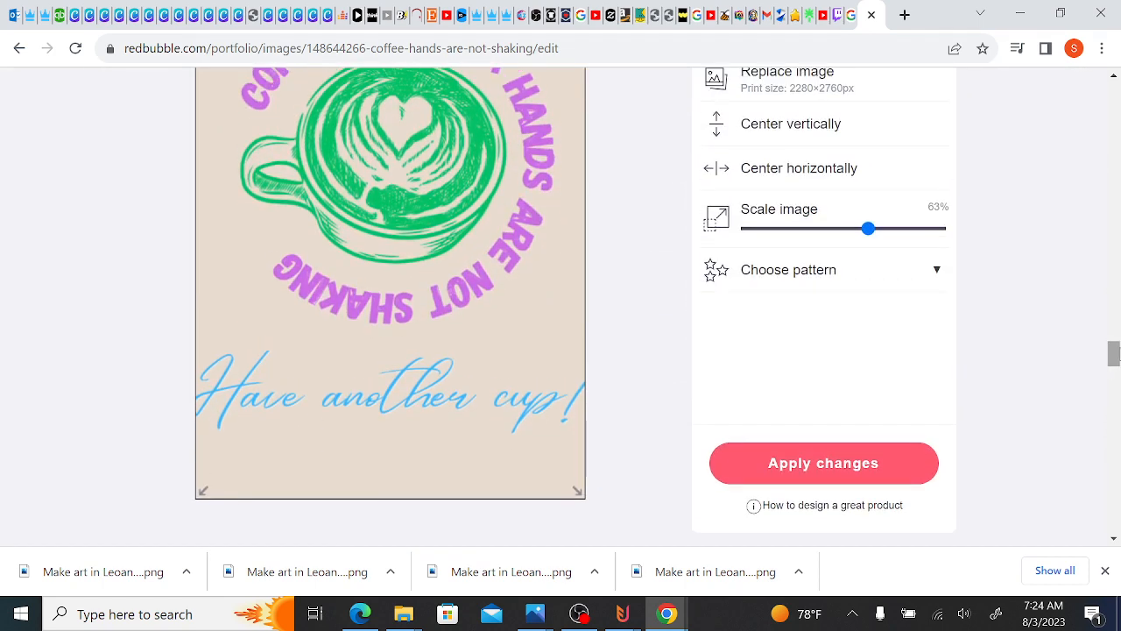
left_click(876, 272)
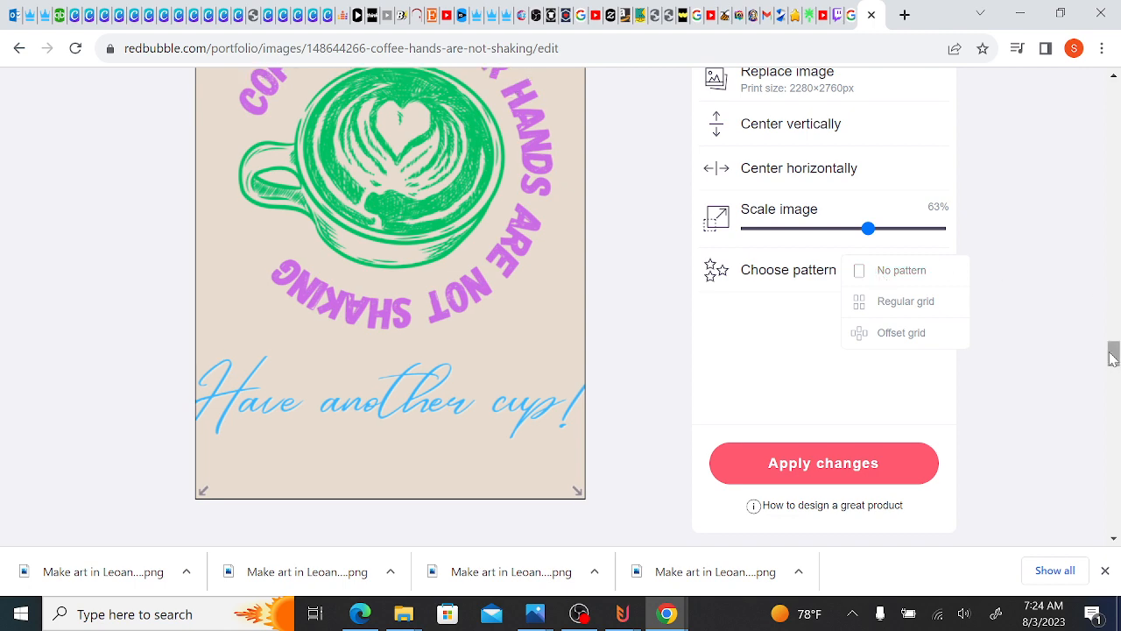
left_click_drag(1113, 355, 1112, 351)
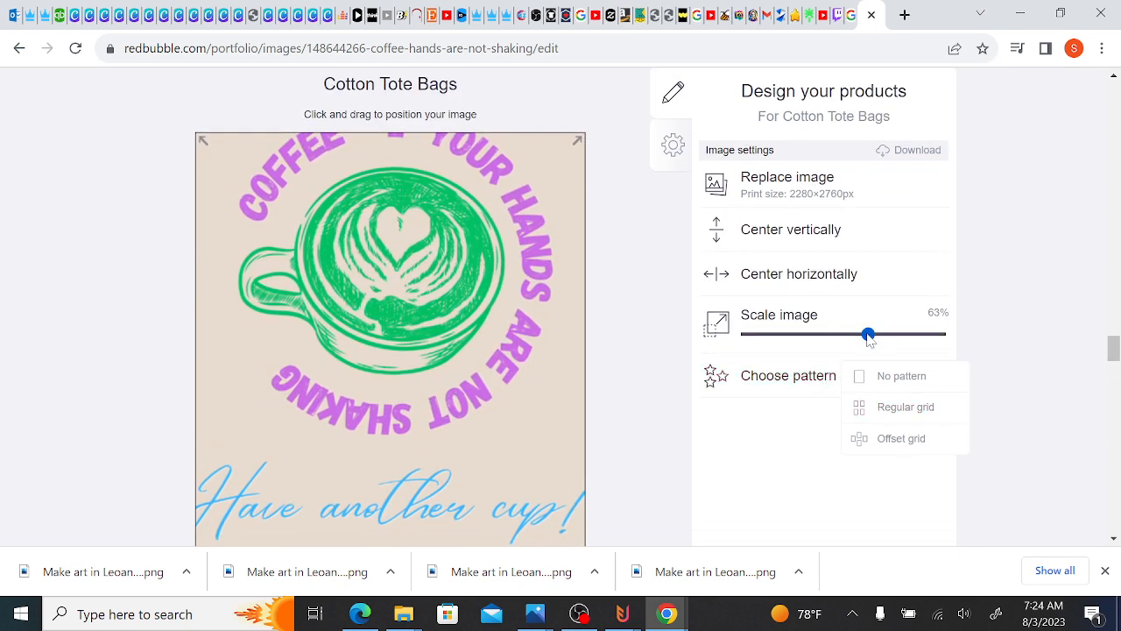
left_click_drag(868, 339, 839, 346)
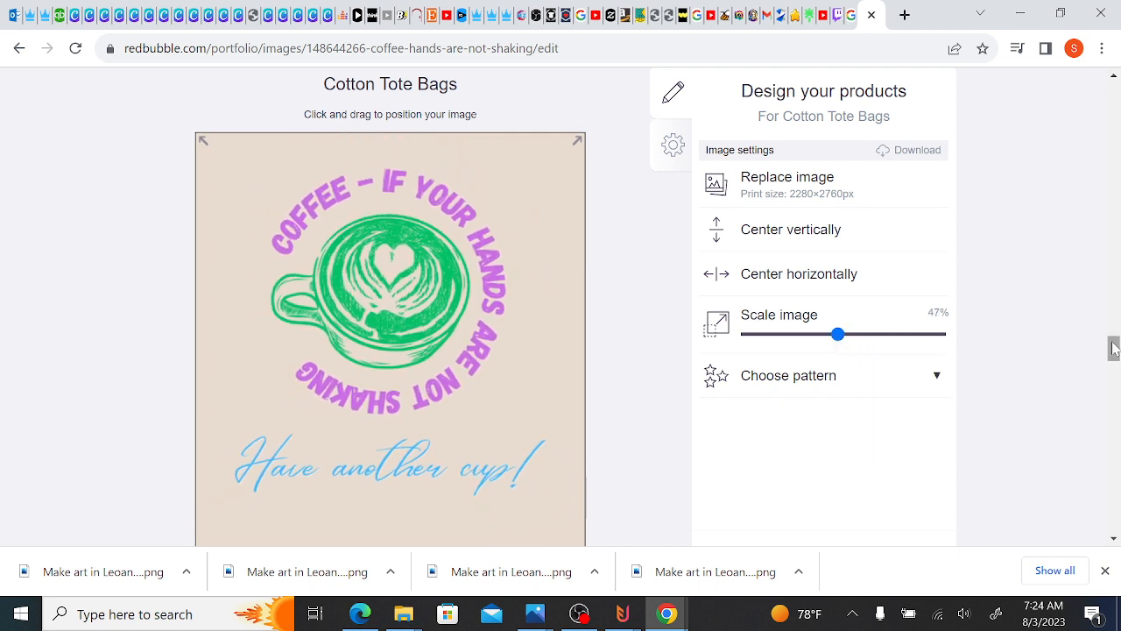
mouse_move(1113, 348)
left_mouse_down()
mouse_move(1113, 325)
mouse_move(1114, 366)
left_mouse_up()
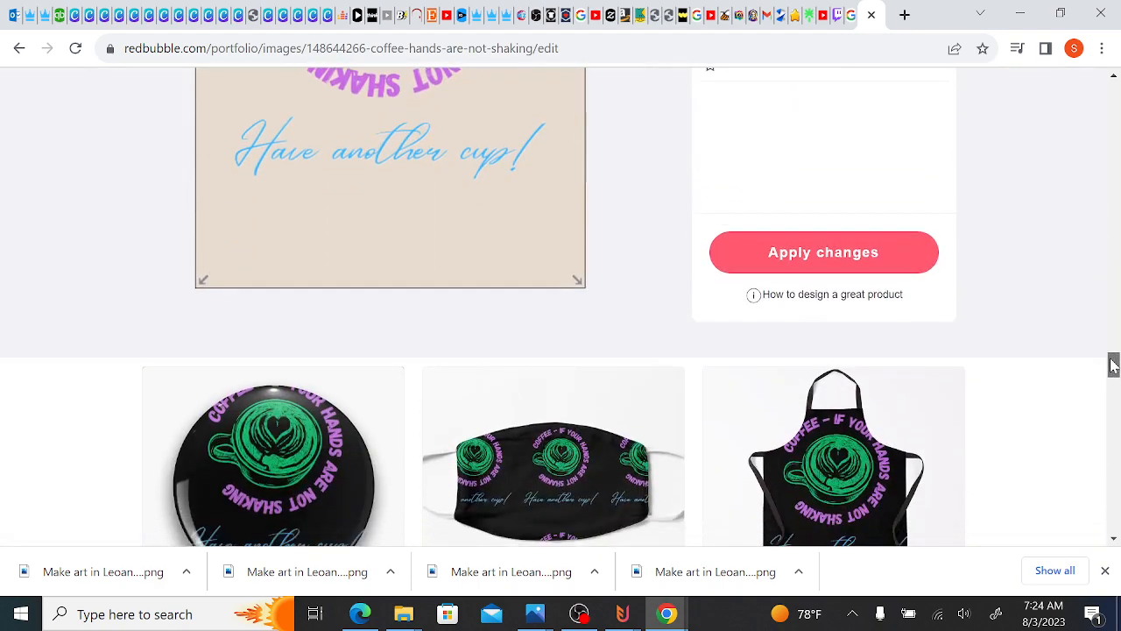
scroll(870, 271, "down", 8)
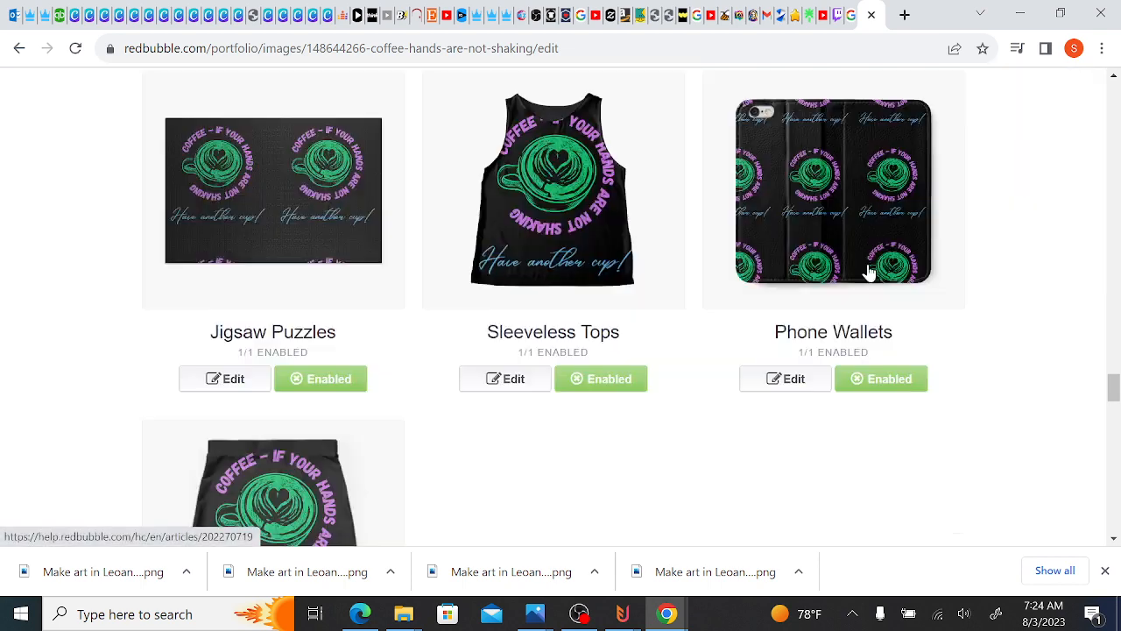
- Open the Sleeveless Tops design for editing and reduce its scale to 62%
left_click(514, 382)
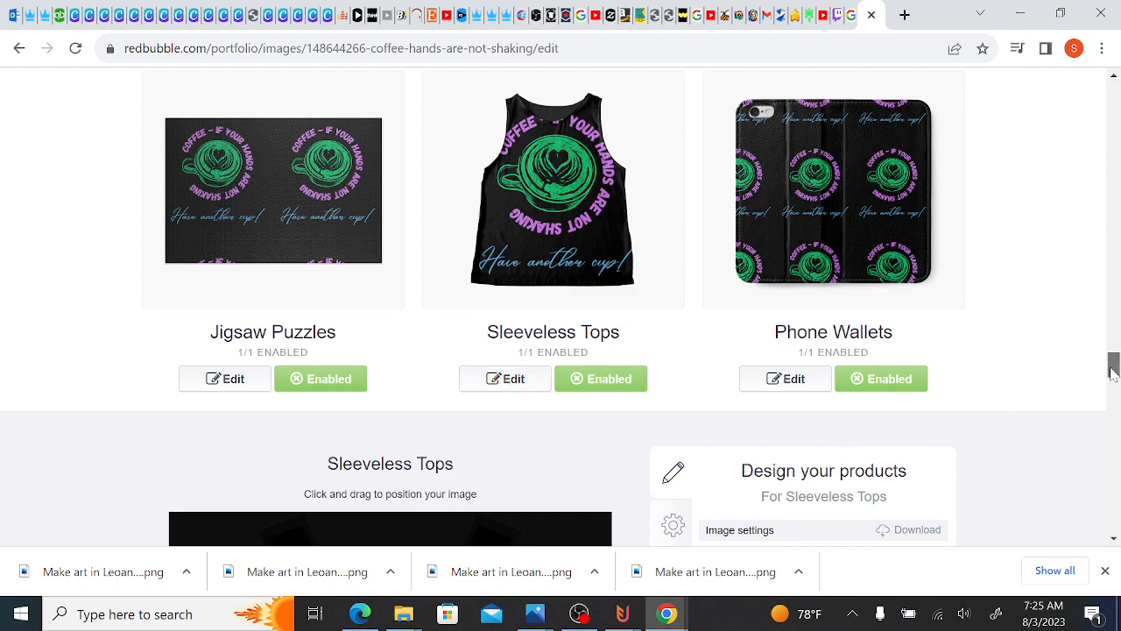
left_click_drag(1114, 366, 1115, 391)
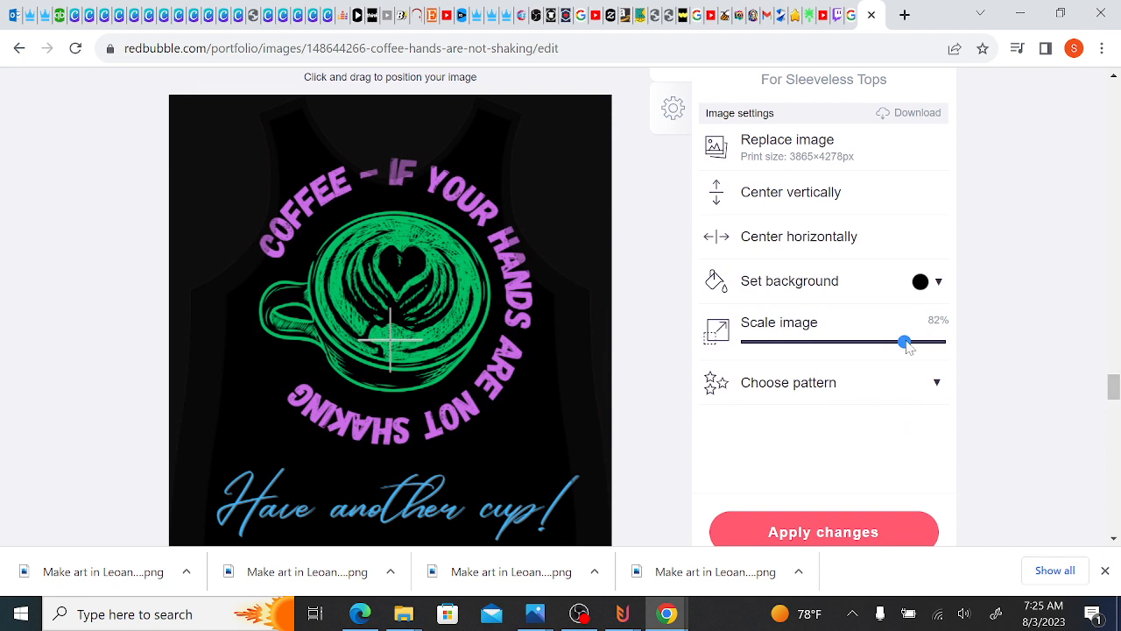
left_click_drag(908, 344, 901, 346)
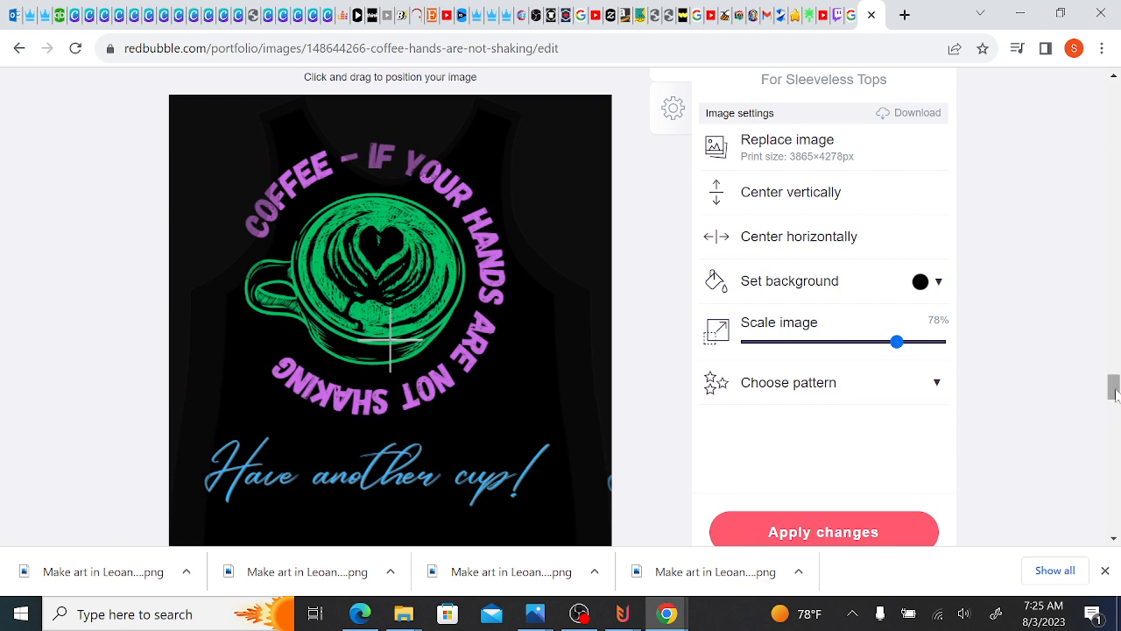
mouse_move(1115, 392)
left_mouse_down()
mouse_move(1116, 368)
mouse_move(1115, 377)
left_mouse_up()
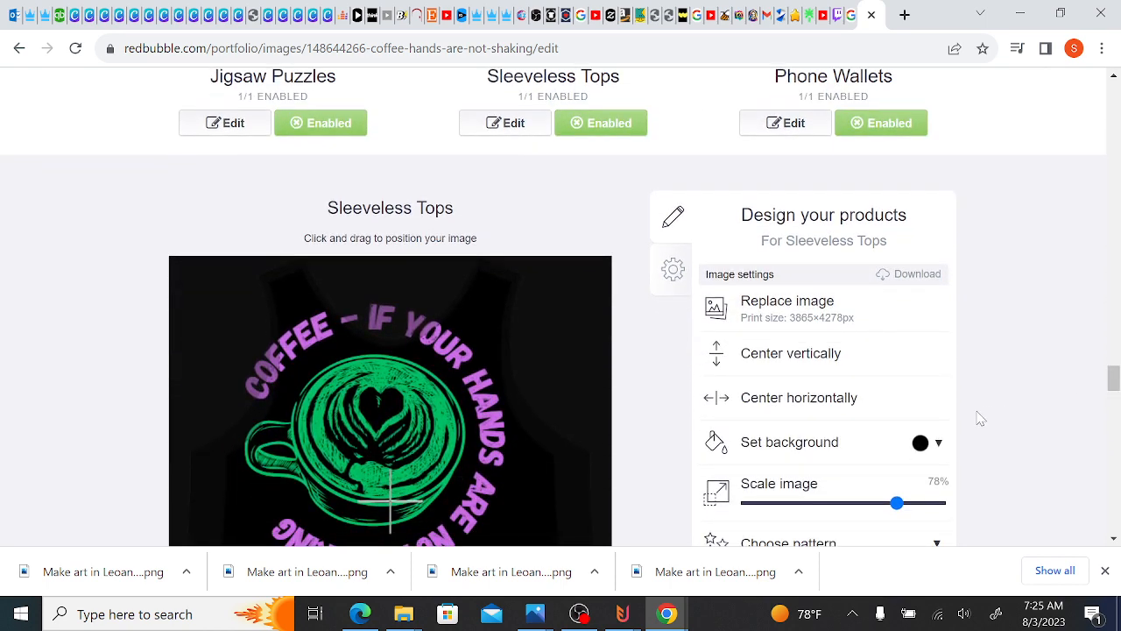
left_click_drag(897, 505, 866, 504)
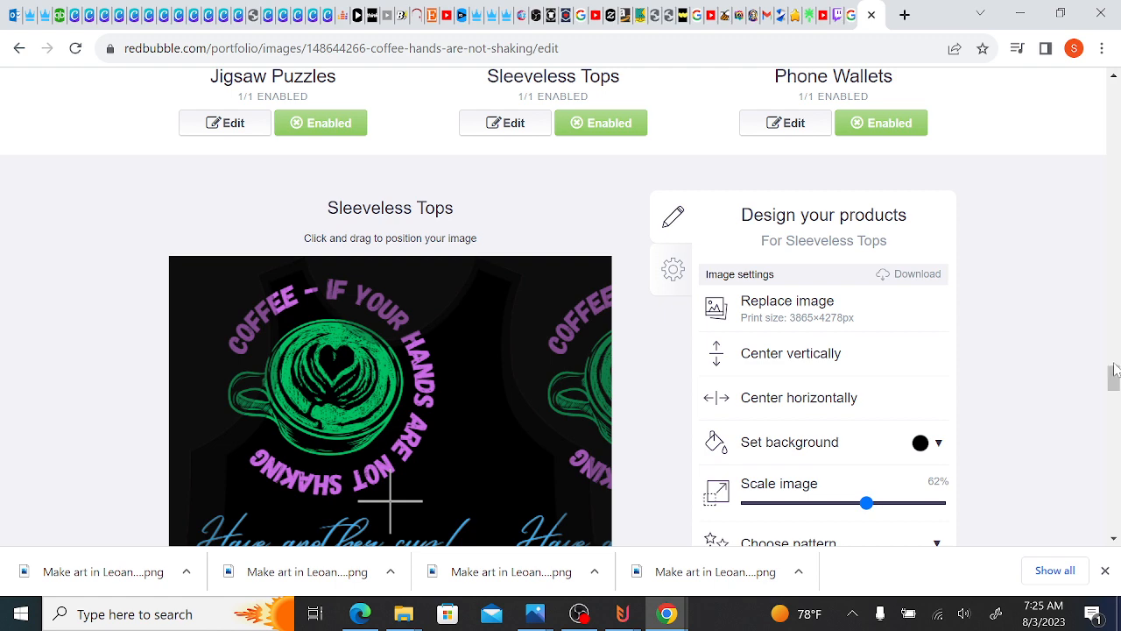
- Set the Sleeveless Tops design to No pattern so only a single motif is printed
left_click_drag(1116, 370, 1115, 386)
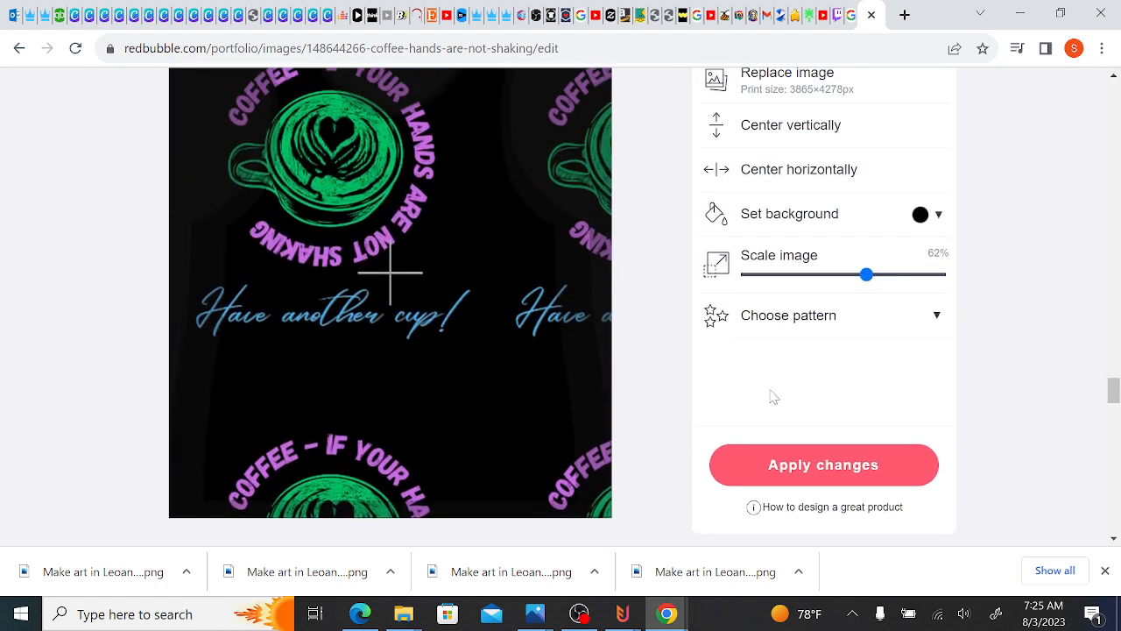
left_click(767, 331)
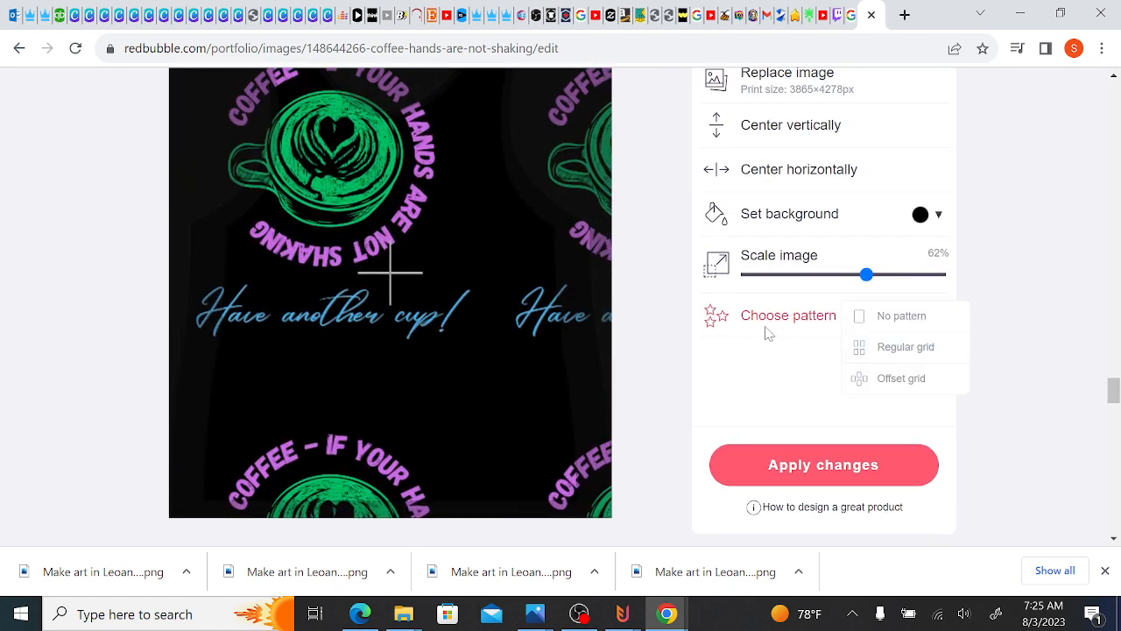
left_click(880, 323)
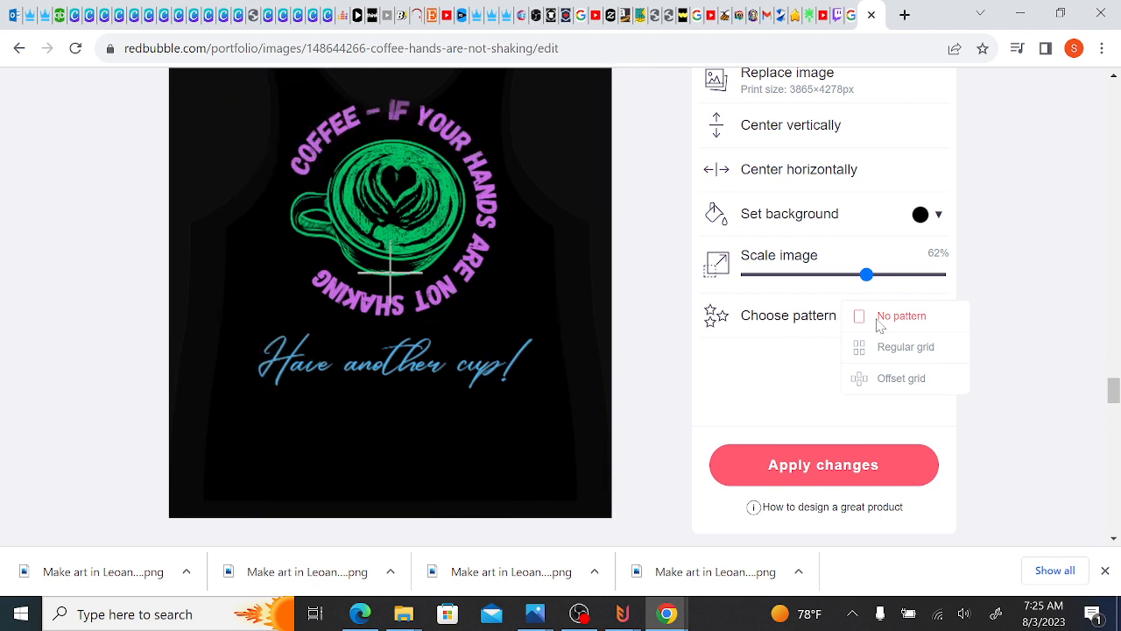
- Move the Sleeveless Tops design down so the lettering clears the neckline, and apply the changes
left_click_drag(431, 265, 431, 266)
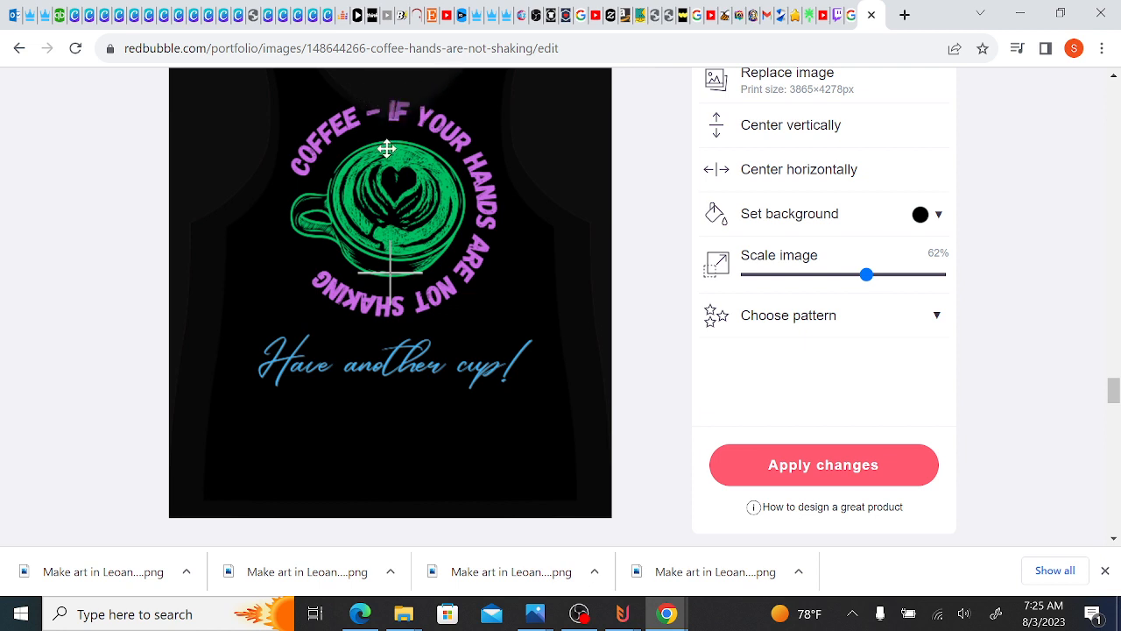
left_click_drag(388, 150, 384, 207)
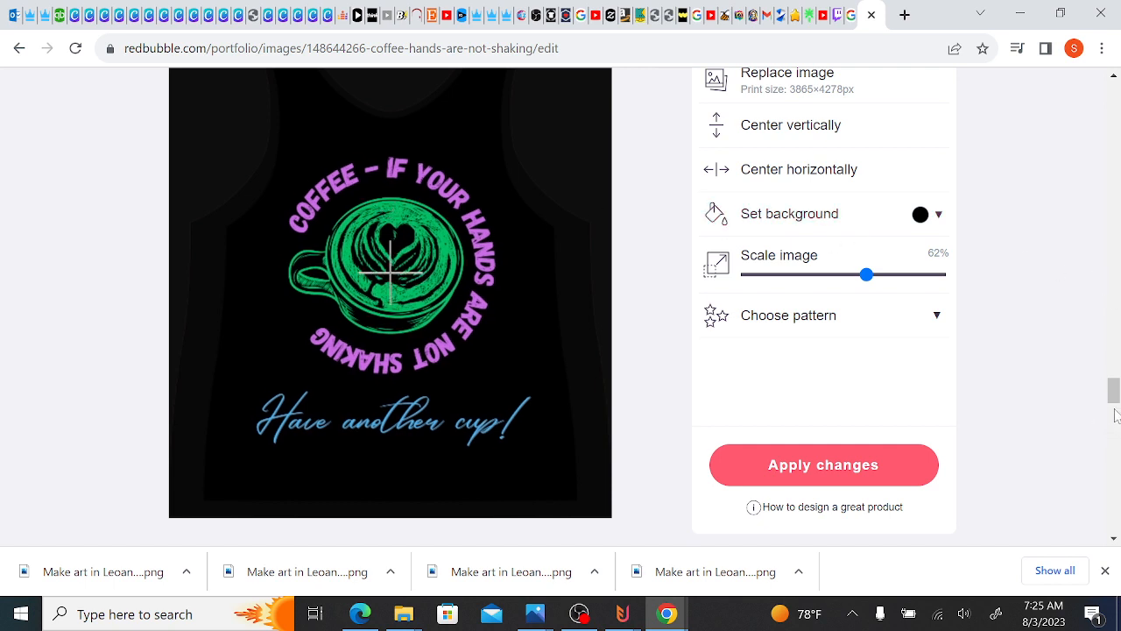
mouse_move(1114, 399)
left_mouse_down()
mouse_move(1115, 375)
mouse_move(1114, 405)
left_mouse_up()
left_click(853, 424)
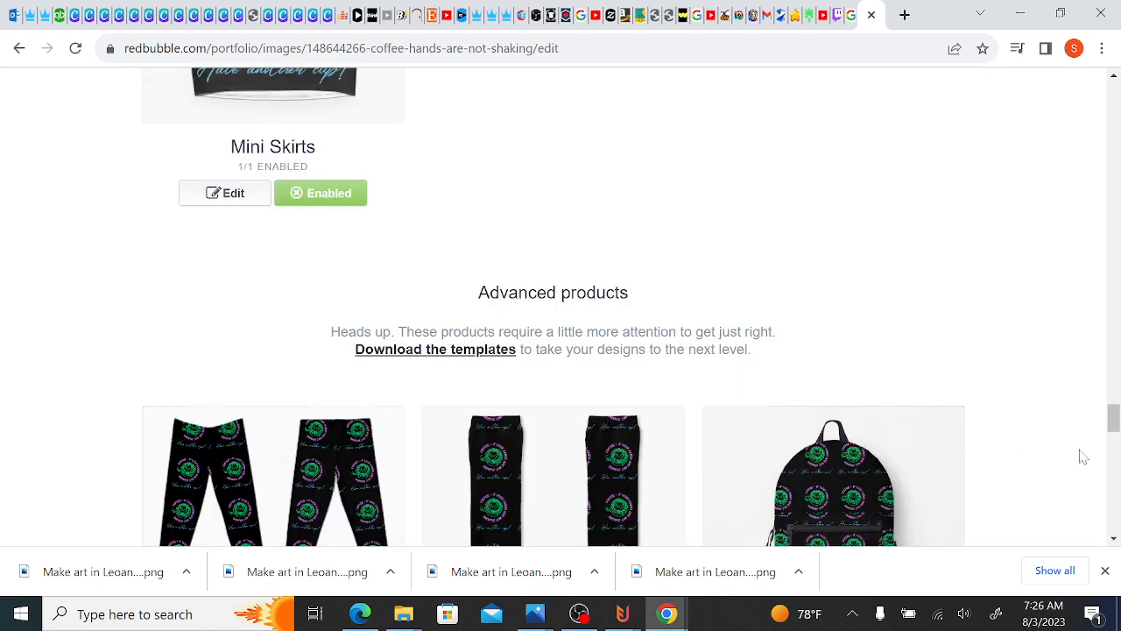
- Open the Mini Skirts design for editing and move it down so the lettering sits below the waistband
left_click_drag(1115, 427, 1116, 416)
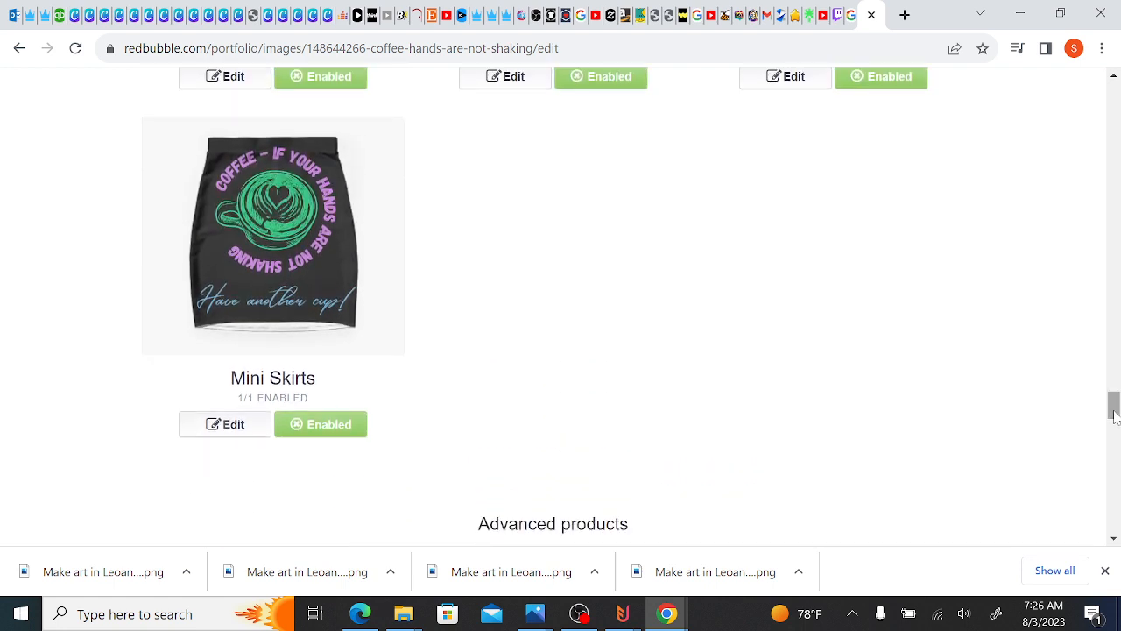
left_click(223, 427)
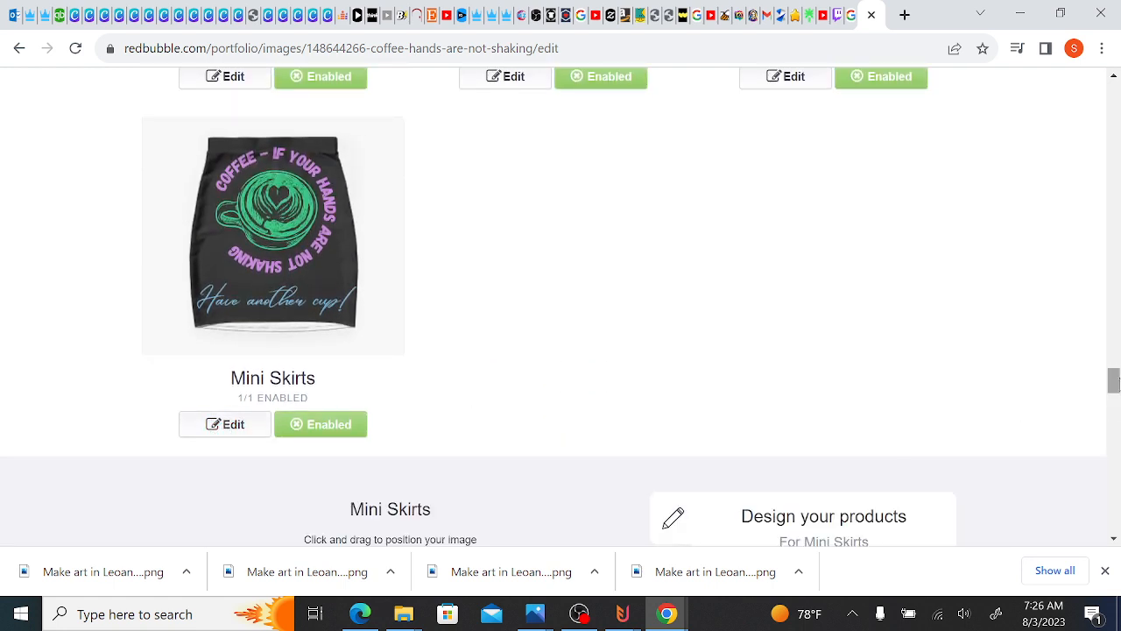
left_click_drag(1114, 382, 1115, 403)
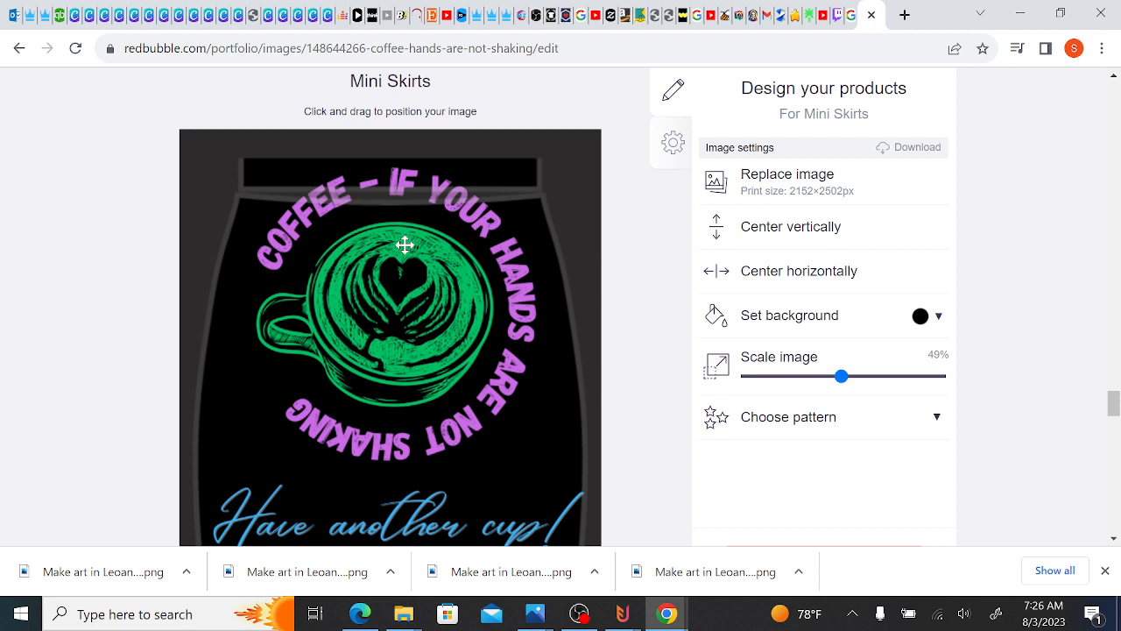
left_click_drag(404, 262, 402, 313)
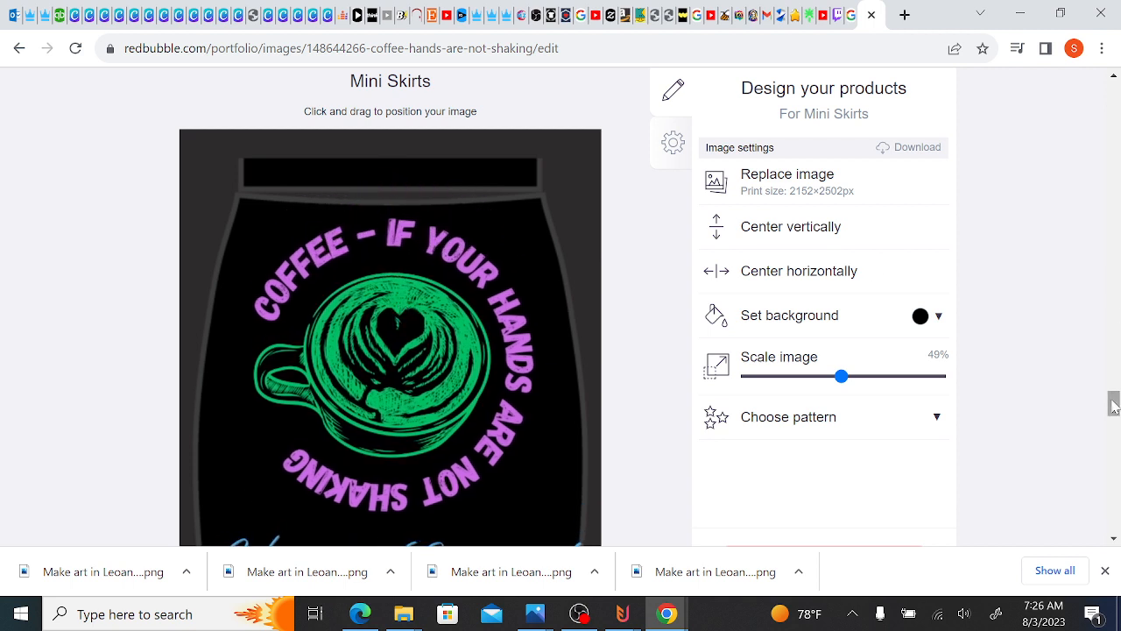
- Scale the mini skirt artwork to 42% and set its pattern option to No pattern
mouse_move(1114, 405)
left_mouse_down()
mouse_move(1114, 423)
mouse_move(1116, 408)
left_mouse_up()
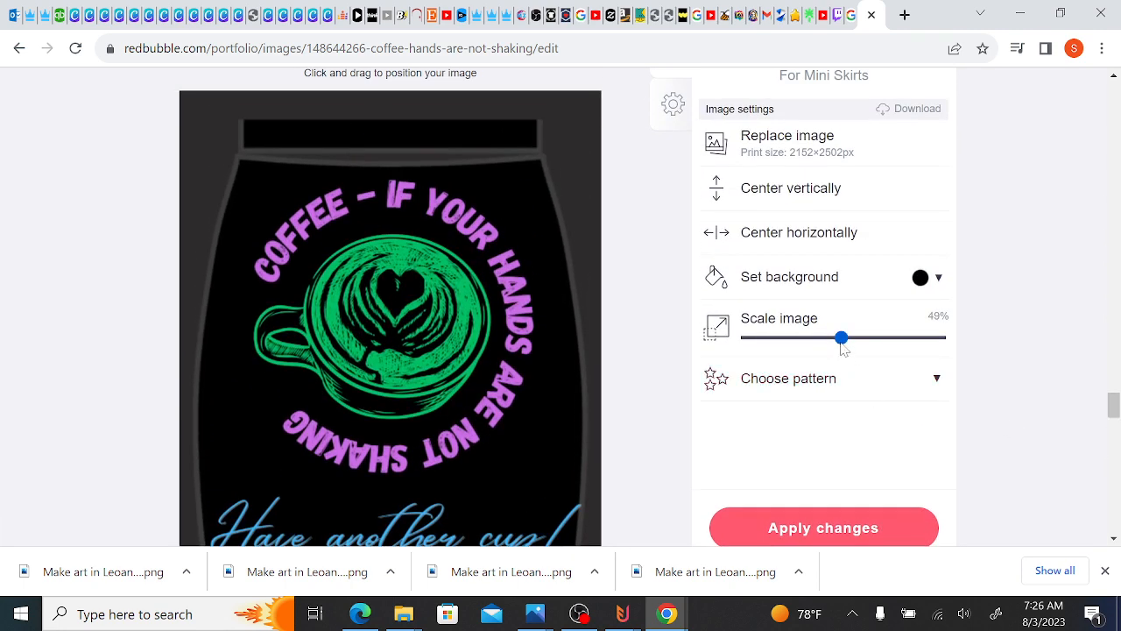
left_click_drag(842, 348, 828, 347)
left_click(864, 379)
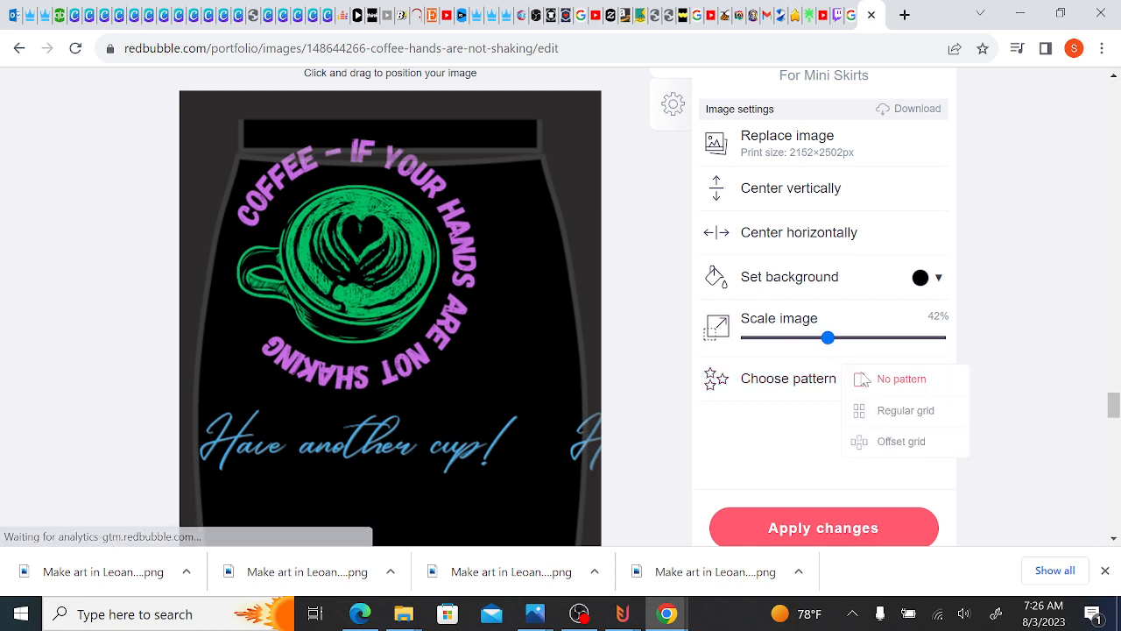
left_click(911, 380)
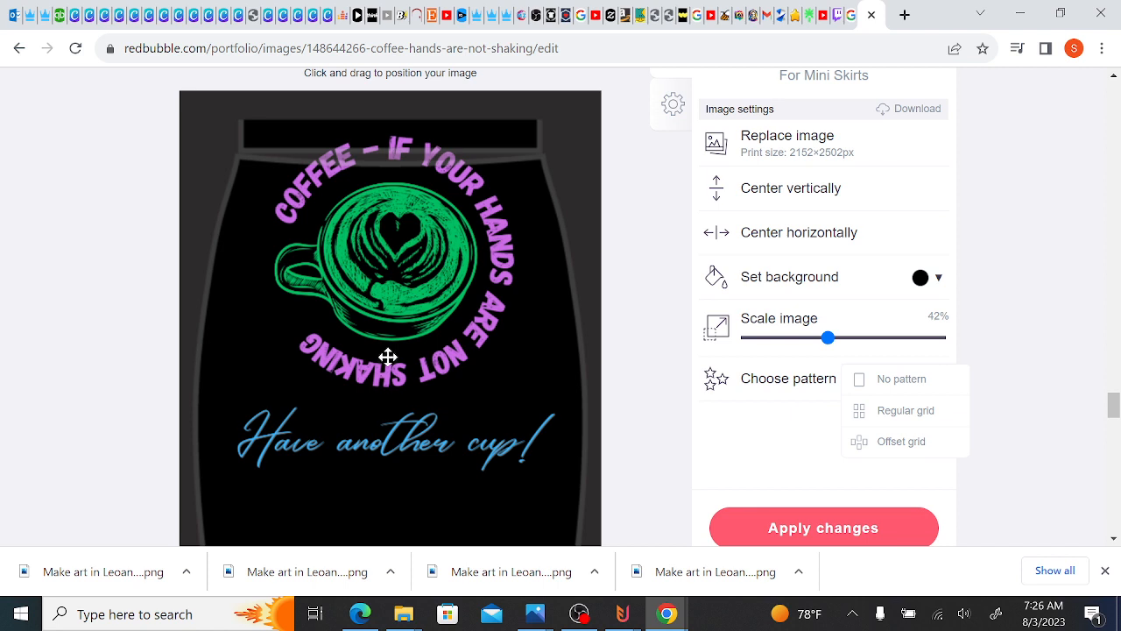
- Move the horizontally centred artwork lower on the mini skirt, below the waistband, and apply the changes
left_click_drag(388, 357, 388, 422)
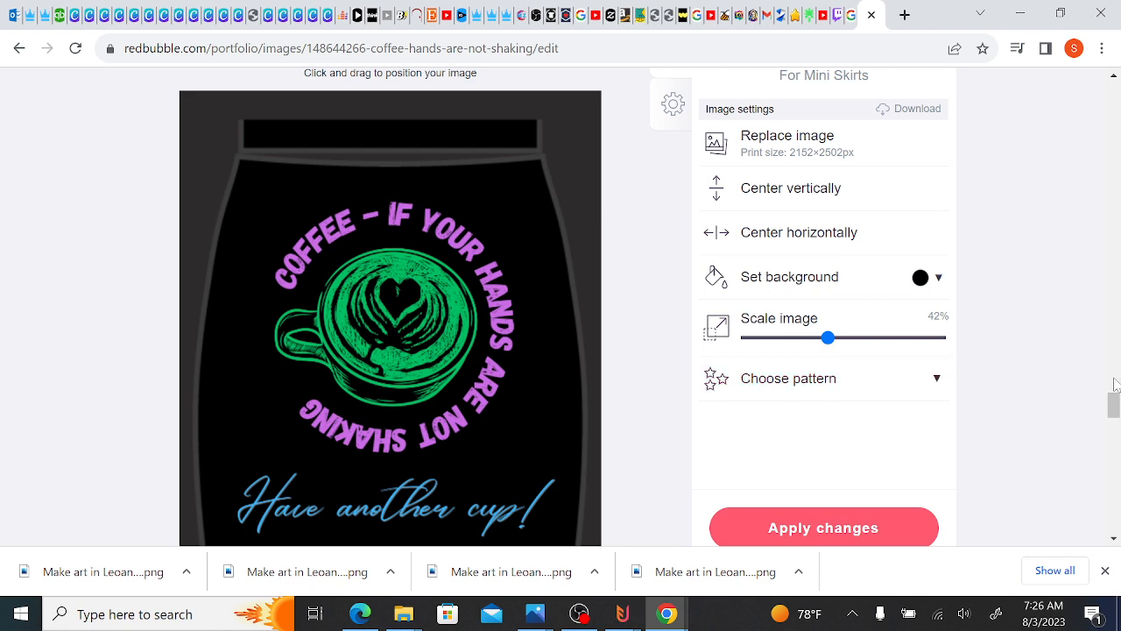
left_click_drag(1115, 383, 1114, 411)
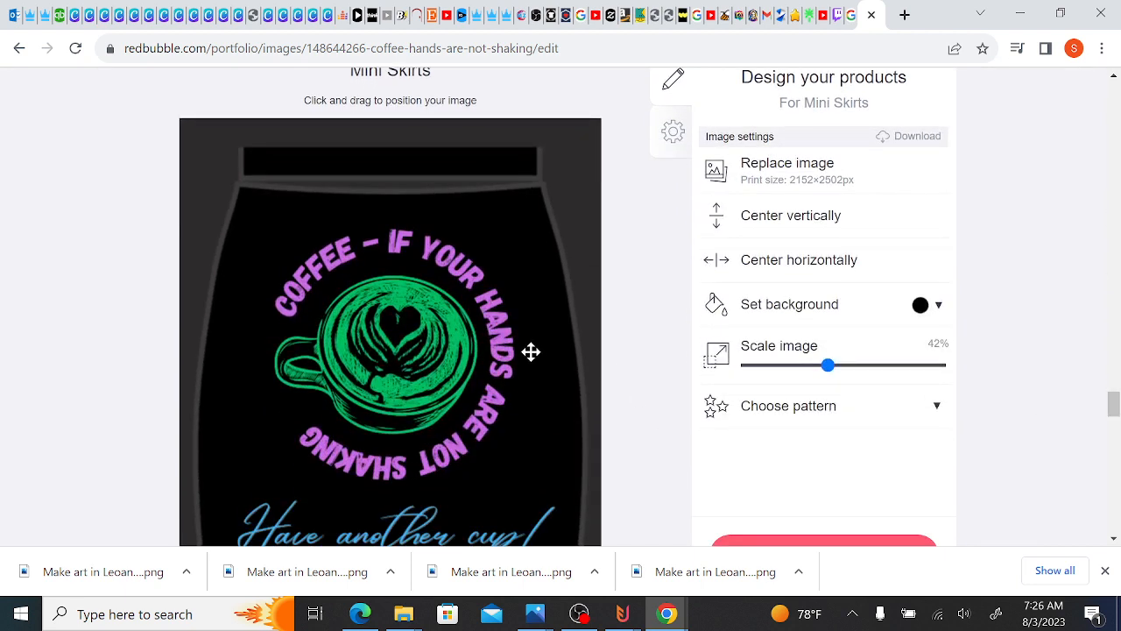
left_click_drag(531, 352, 528, 348)
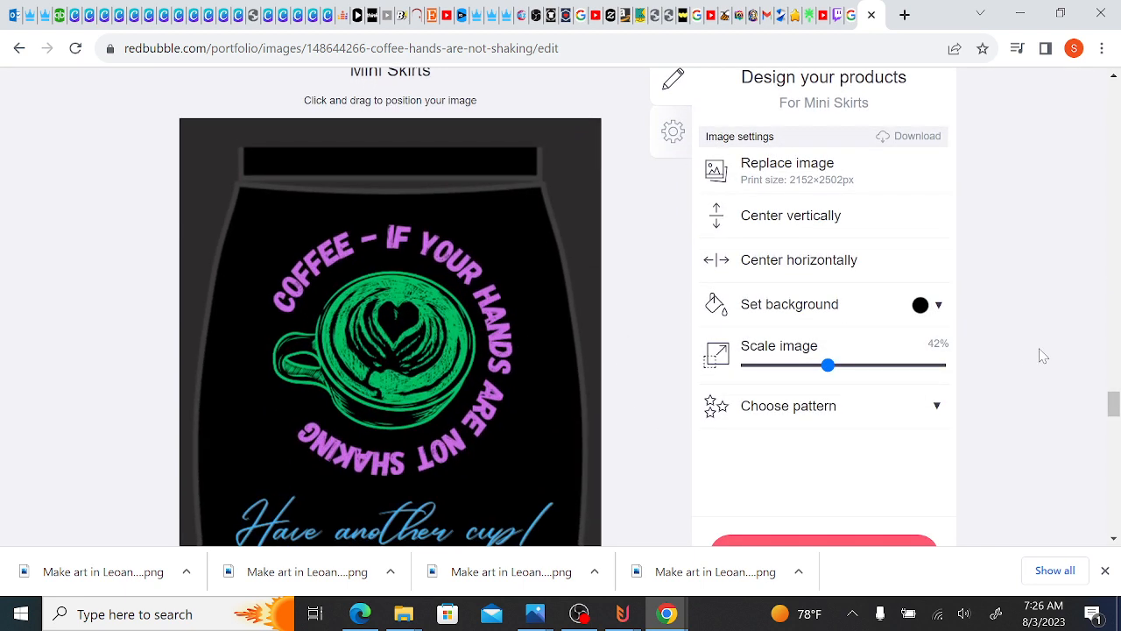
mouse_move(1111, 410)
left_mouse_down()
mouse_move(1111, 388)
mouse_move(1112, 430)
mouse_move(1111, 419)
left_mouse_up()
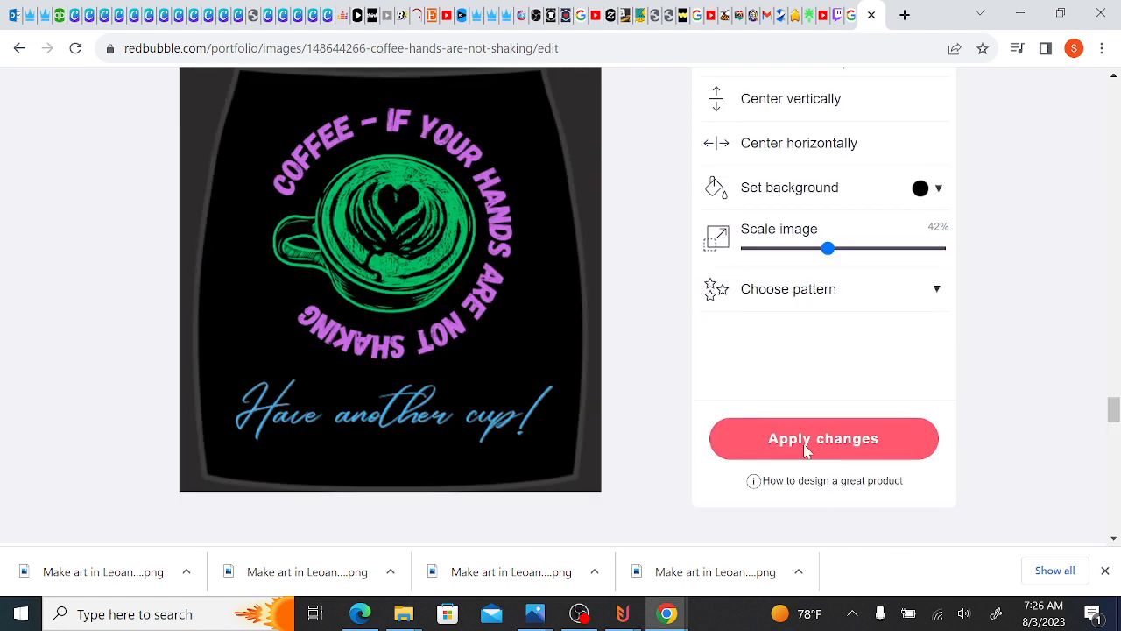
scroll(806, 451, "down", 1)
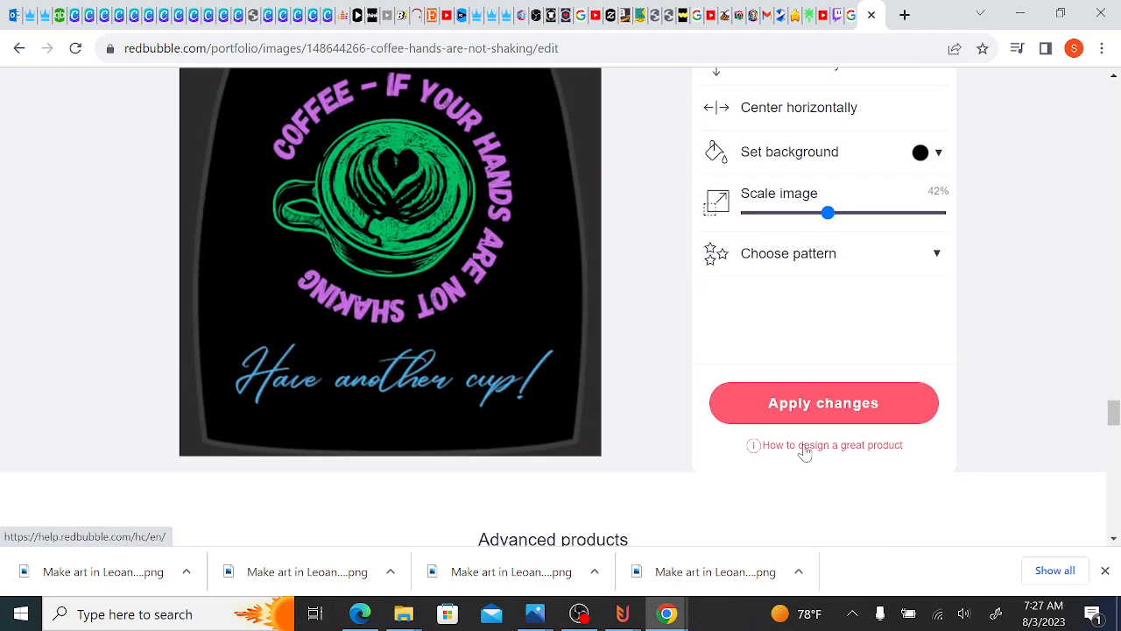
- Open the Backpacks design for editing and scale its repeated artwork to 23%
scroll(845, 424, "down", 5)
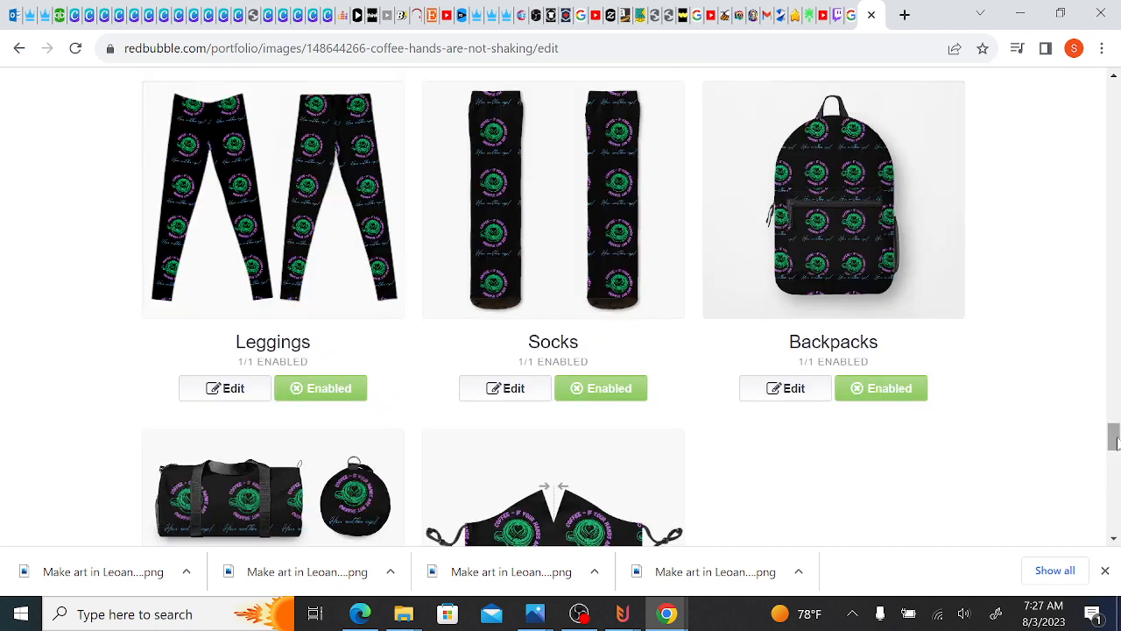
mouse_move(1115, 445)
left_mouse_down()
mouse_move(1115, 462)
mouse_move(1115, 431)
mouse_move(1114, 444)
left_mouse_up()
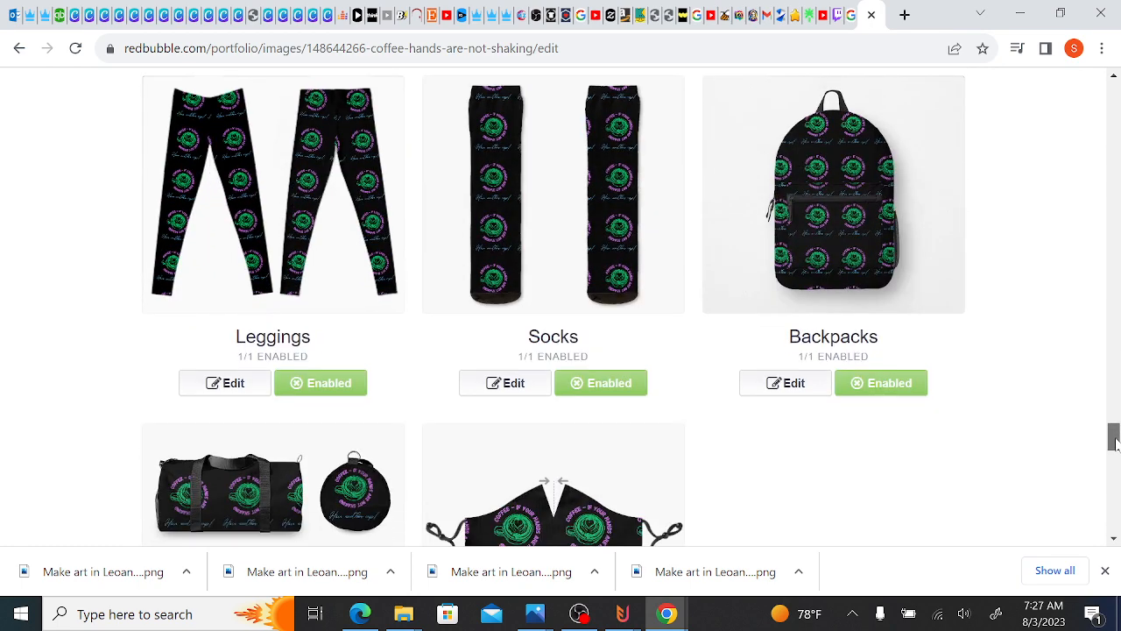
left_click(784, 388)
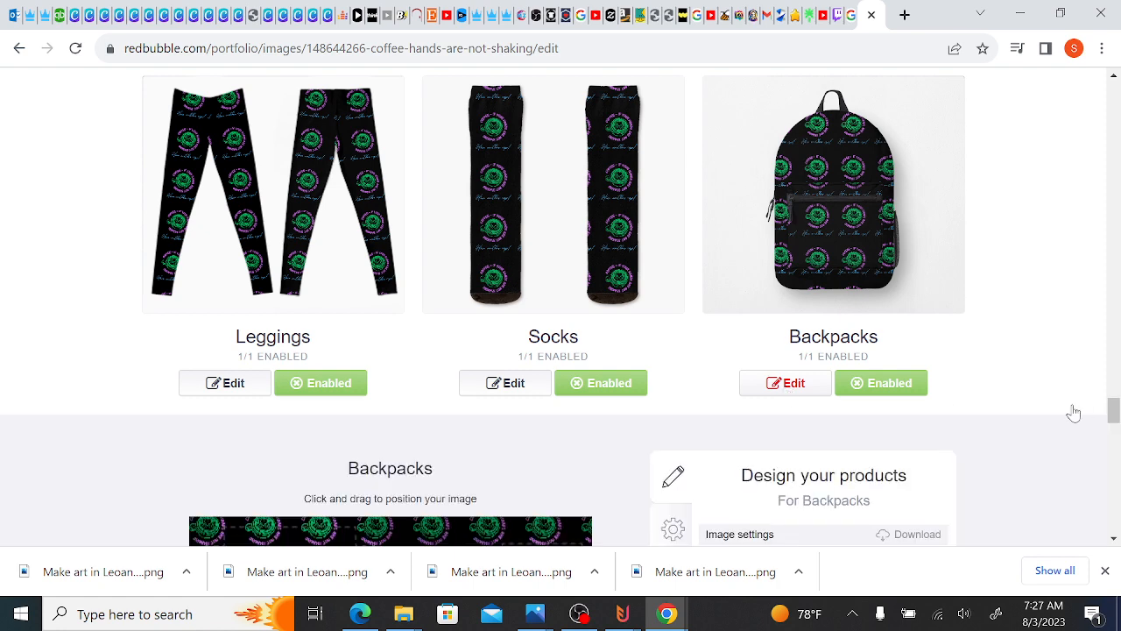
left_click_drag(1112, 412, 1115, 438)
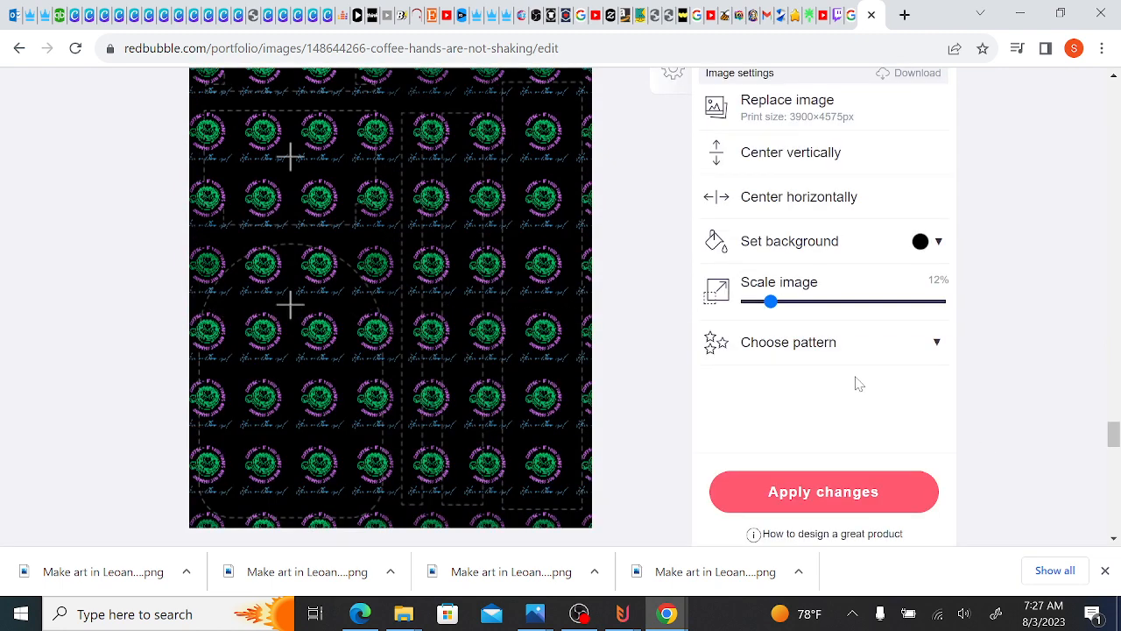
mouse_move(772, 307)
left_mouse_down()
mouse_move(793, 309)
mouse_move(772, 307)
left_mouse_up()
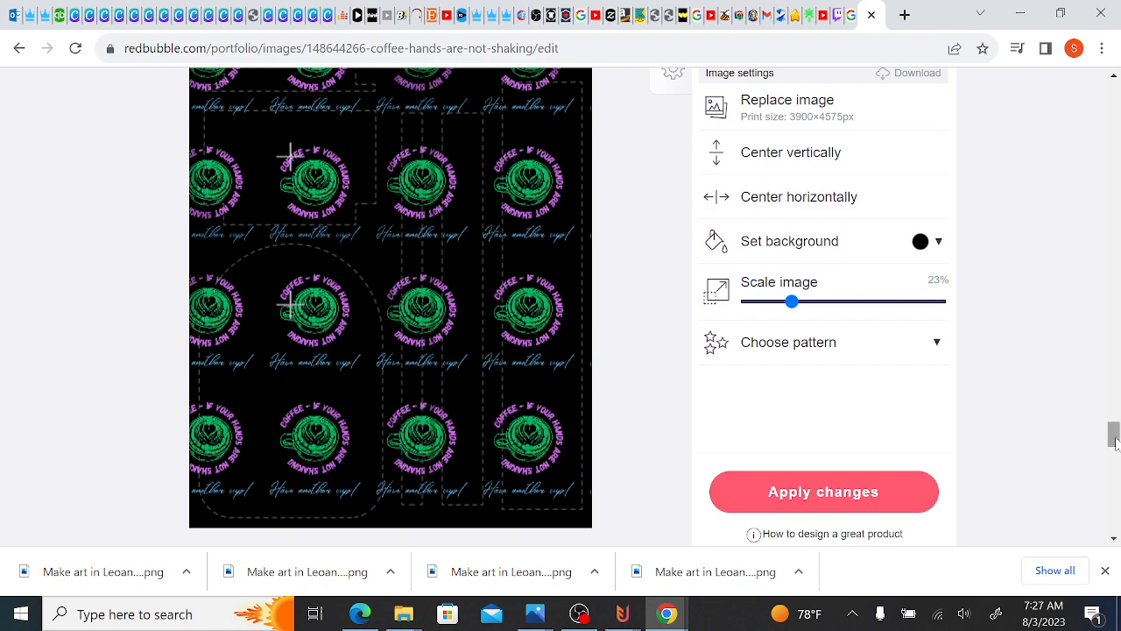
- Shift the backpack's repeated artwork sideways and reduce its scale to 19%
left_click_drag(1114, 441, 1114, 415)
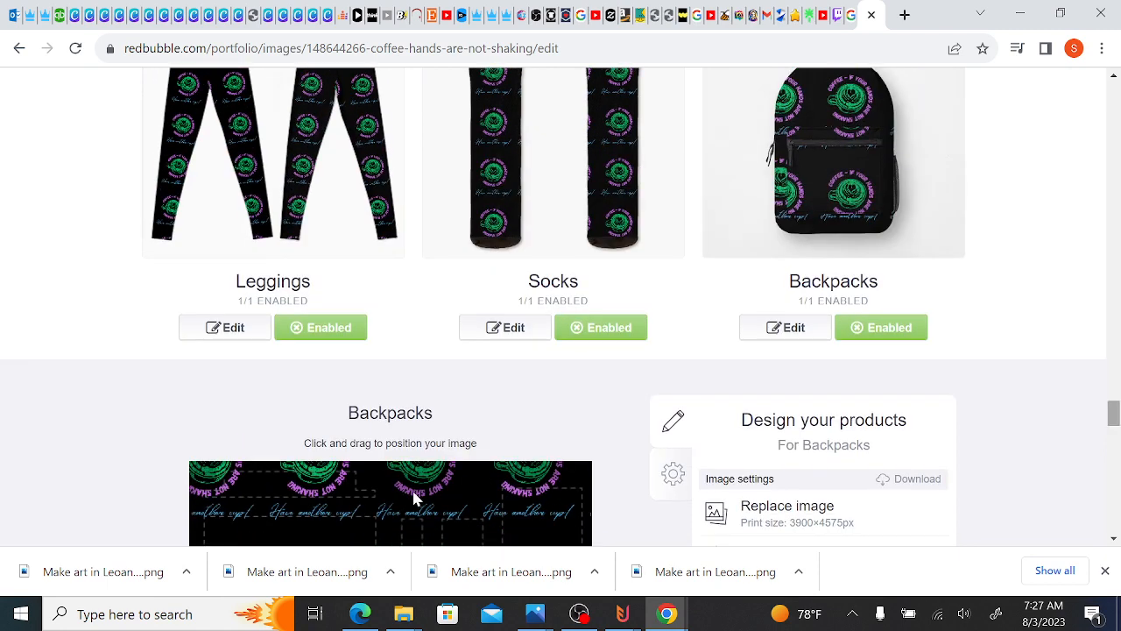
left_click_drag(411, 487, 448, 493)
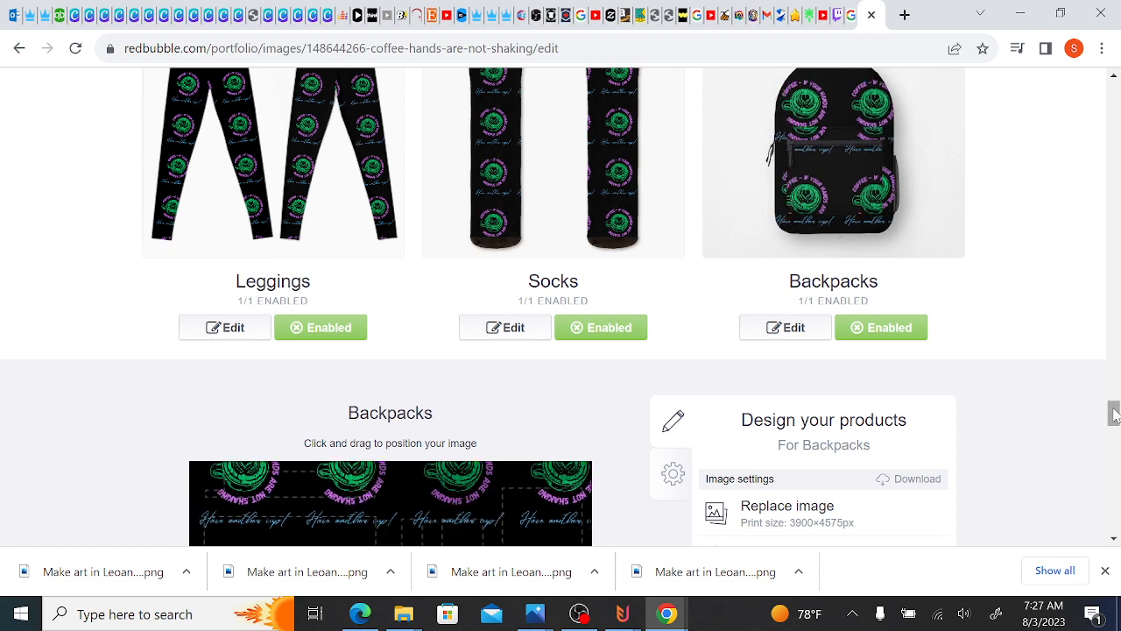
scroll(1112, 412, "down", 5)
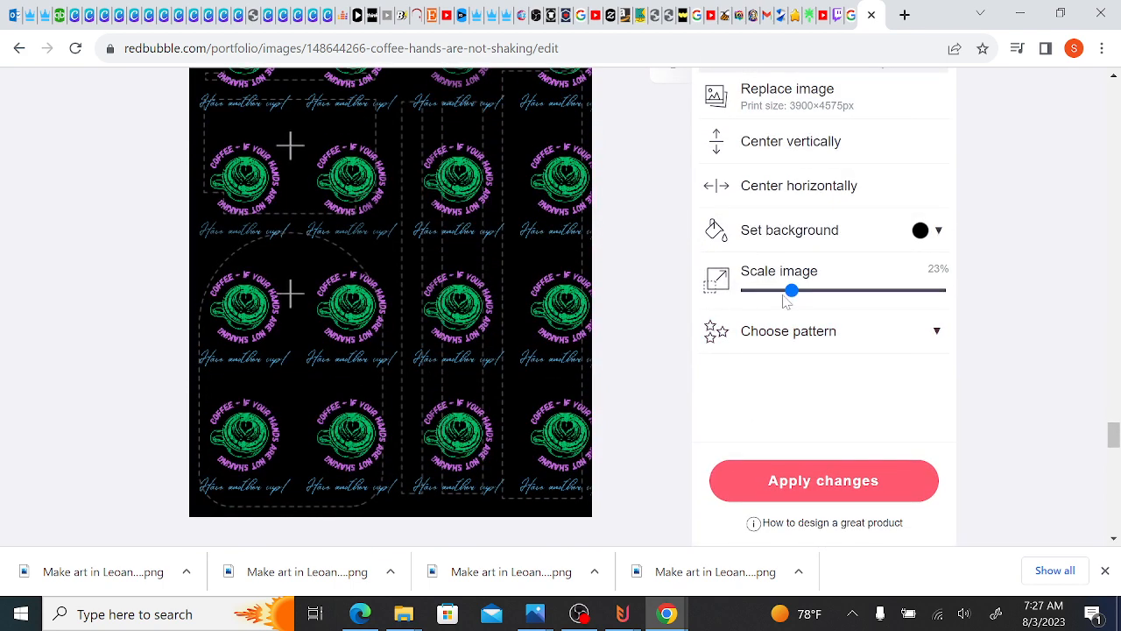
left_click_drag(792, 293, 784, 291)
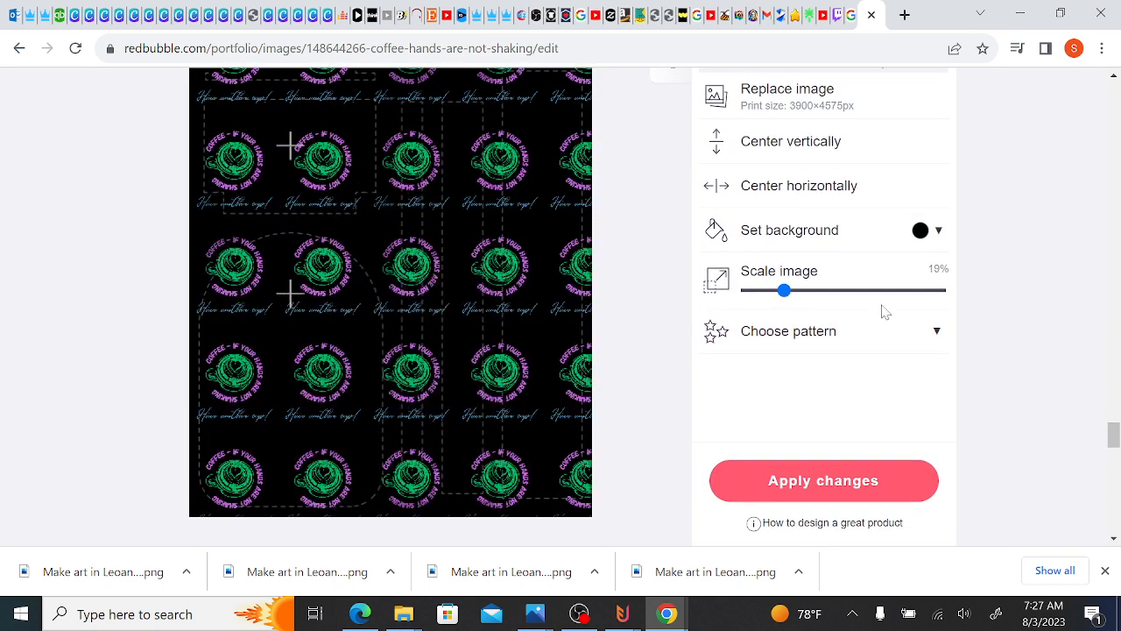
- Reposition the backpack pattern so a complete coffee cup sits centred on the front pocket, and apply the changes
right_click(1117, 389)
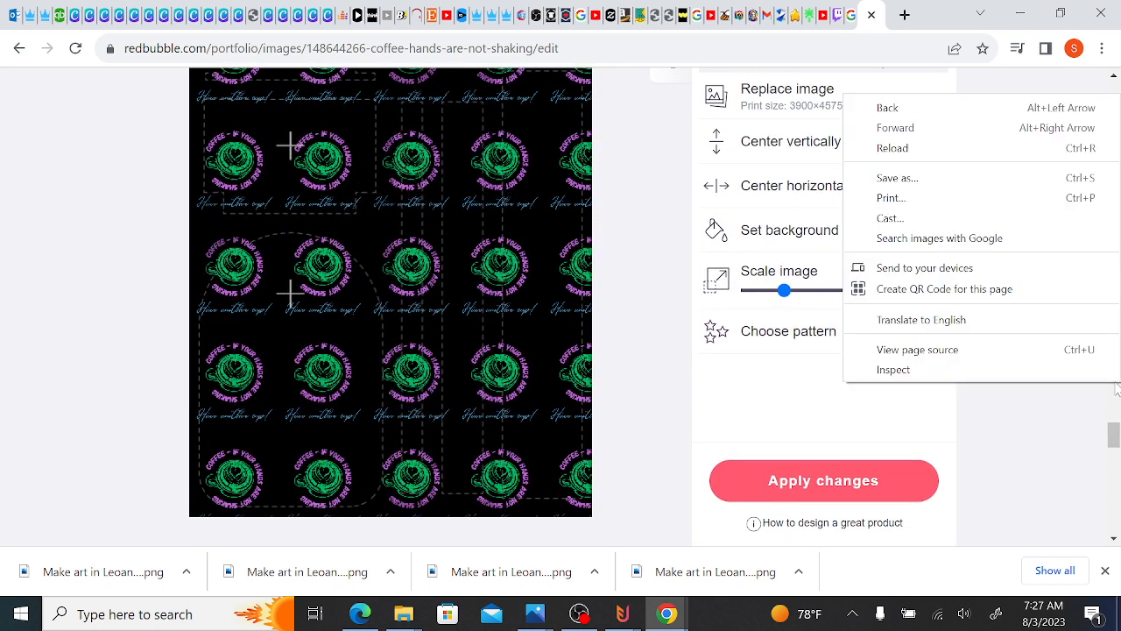
left_click(1115, 412)
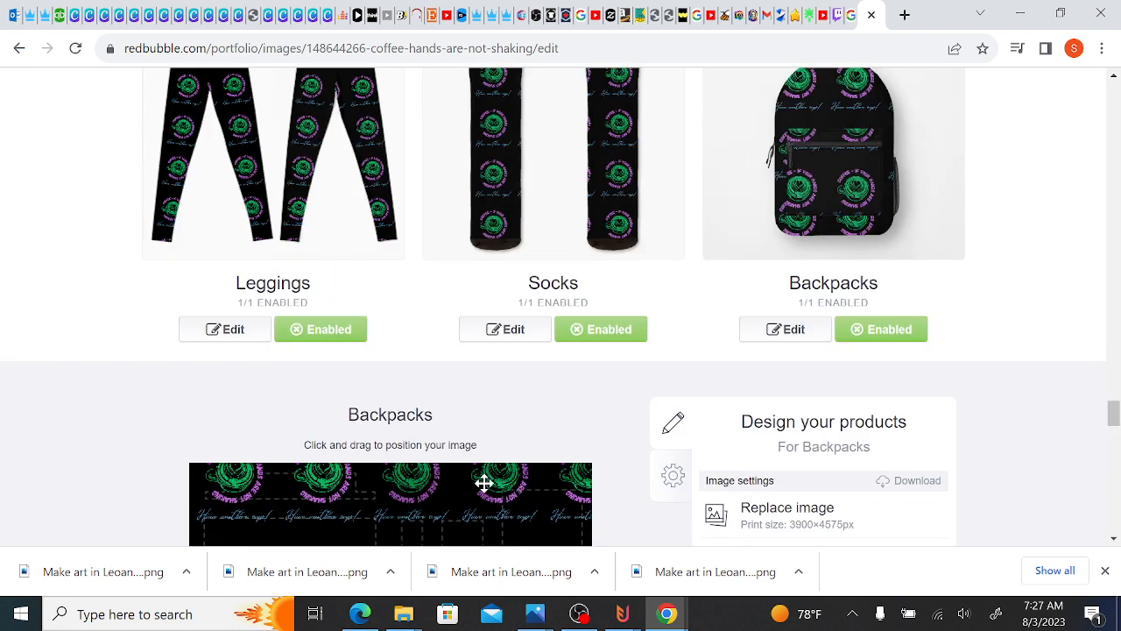
left_click_drag(485, 482, 545, 473)
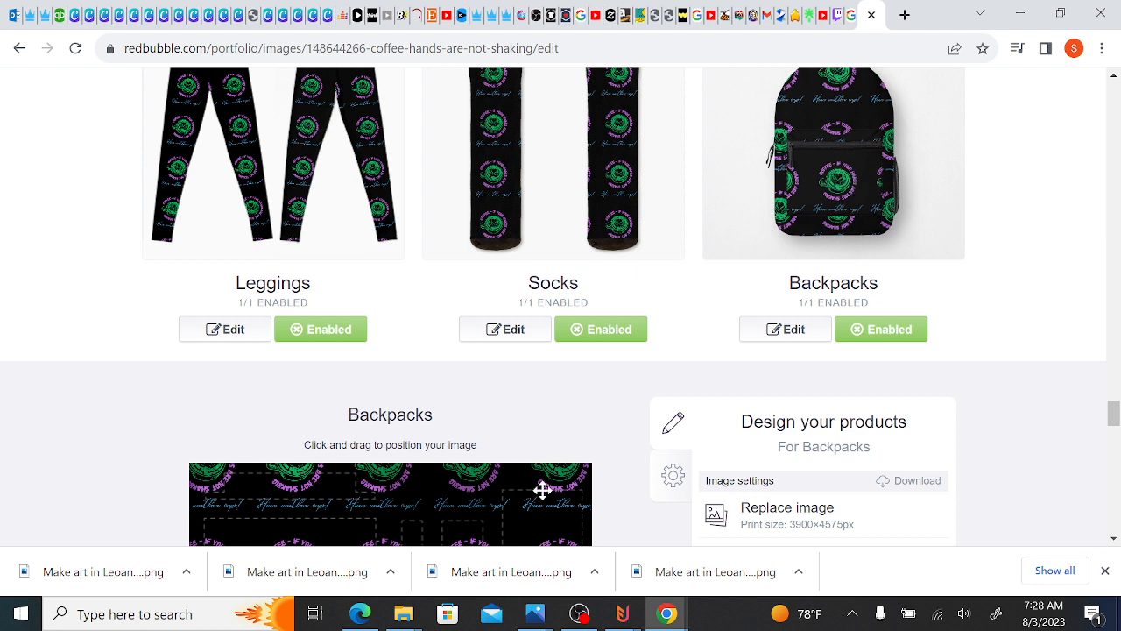
left_click_drag(543, 489, 538, 483)
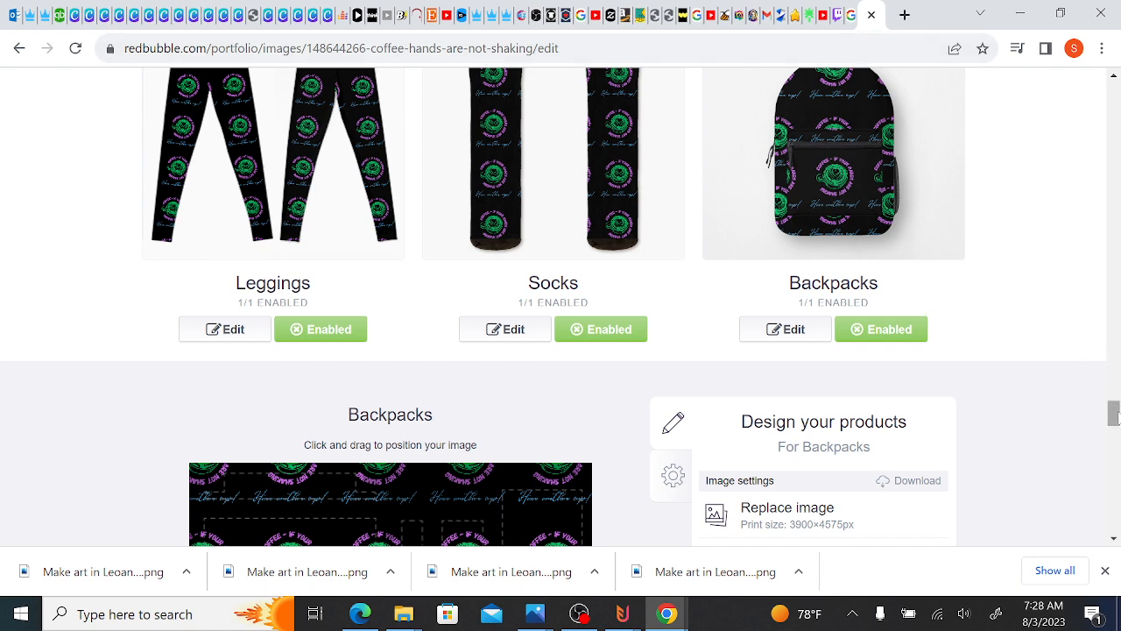
left_click_drag(1114, 414, 1114, 441)
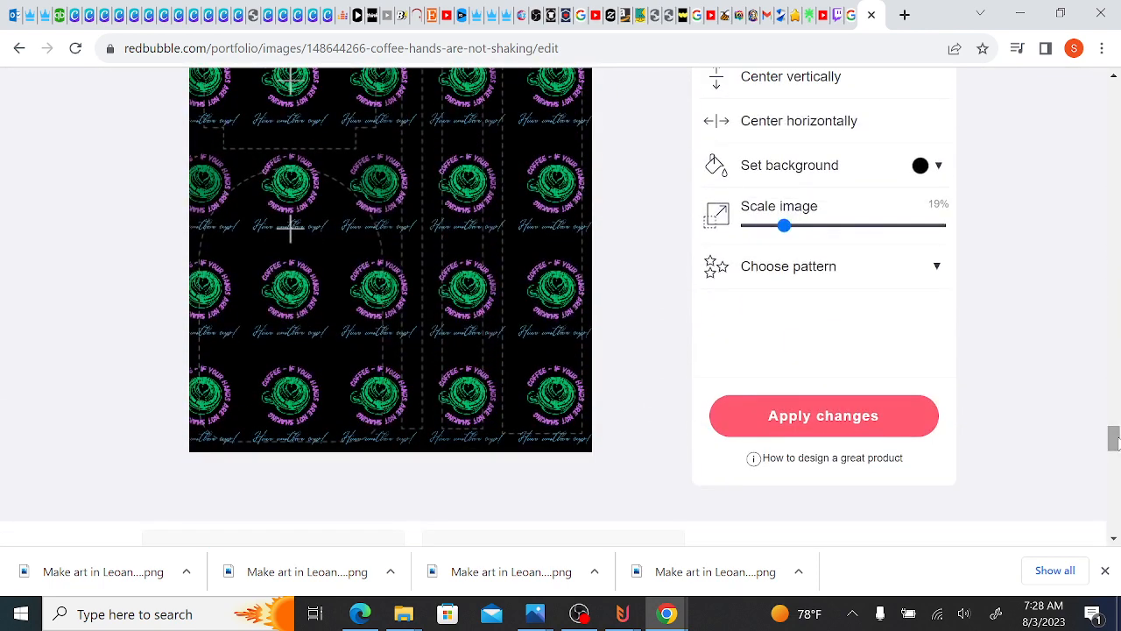
scroll(808, 425, "down", 6)
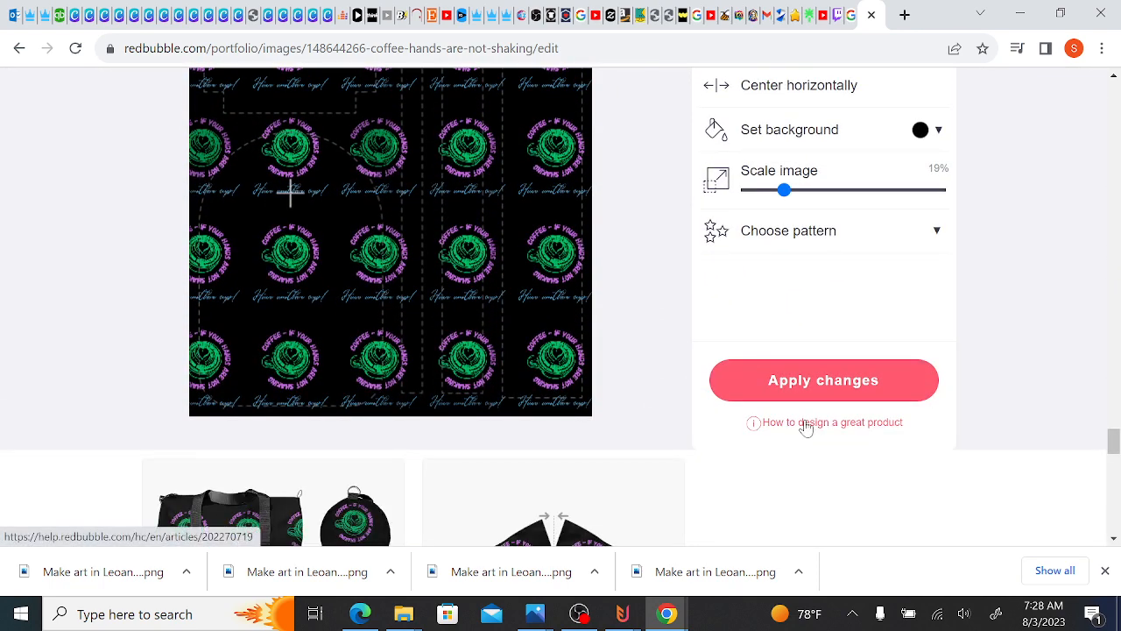
- Open the Duffle Bags design for editing and move its pattern so a full row of cups sits at the print area's upper edge
mouse_move(1114, 470)
left_mouse_down()
mouse_move(1114, 436)
mouse_move(1114, 457)
left_mouse_up()
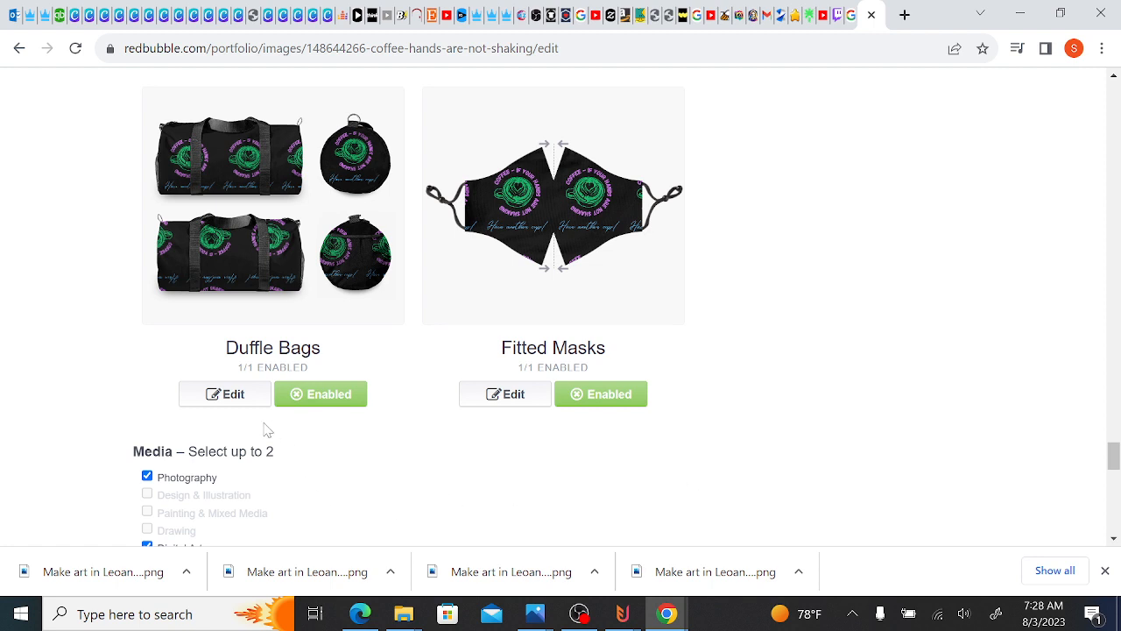
left_click(230, 399)
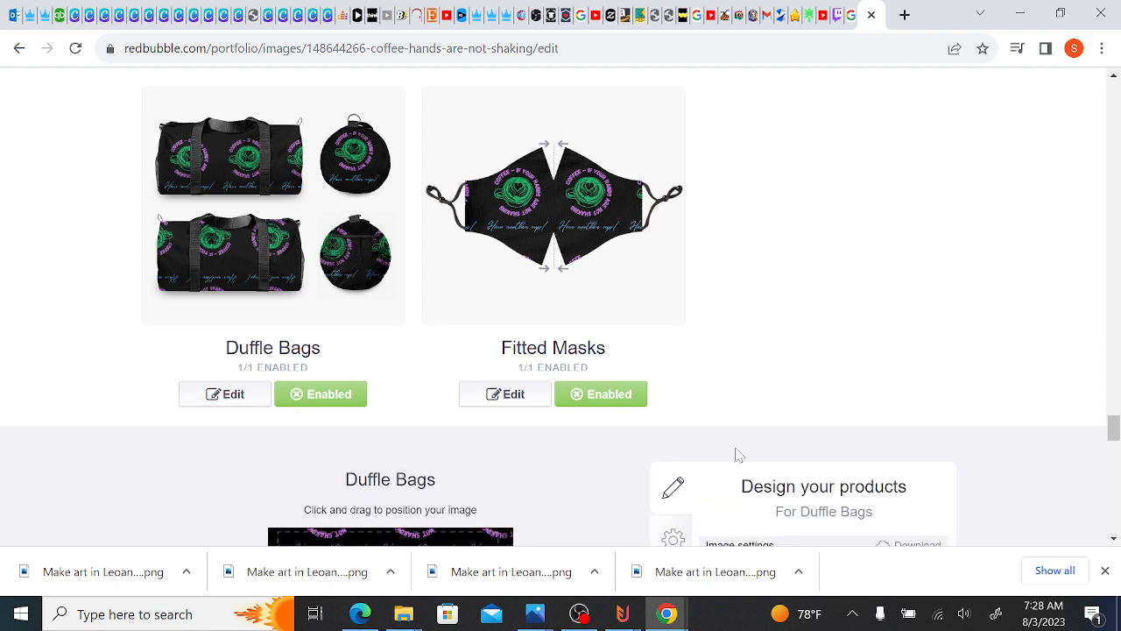
left_click_drag(1115, 431, 1114, 440)
left_click_drag(448, 495, 430, 535)
scroll(429, 535, "down", 1)
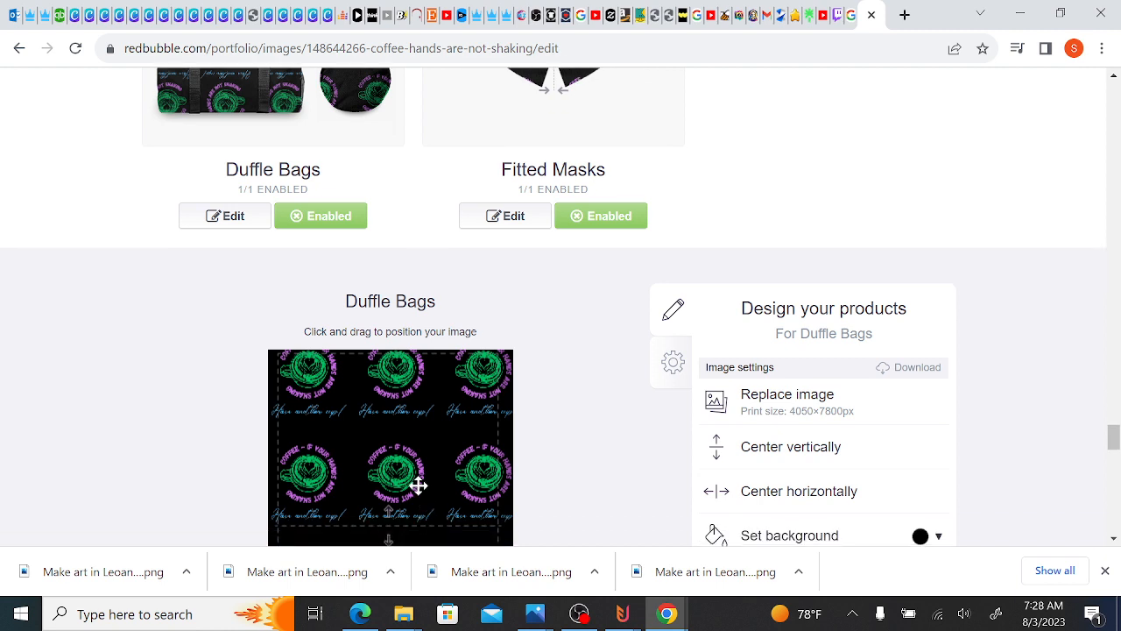
left_click_drag(412, 450, 413, 470)
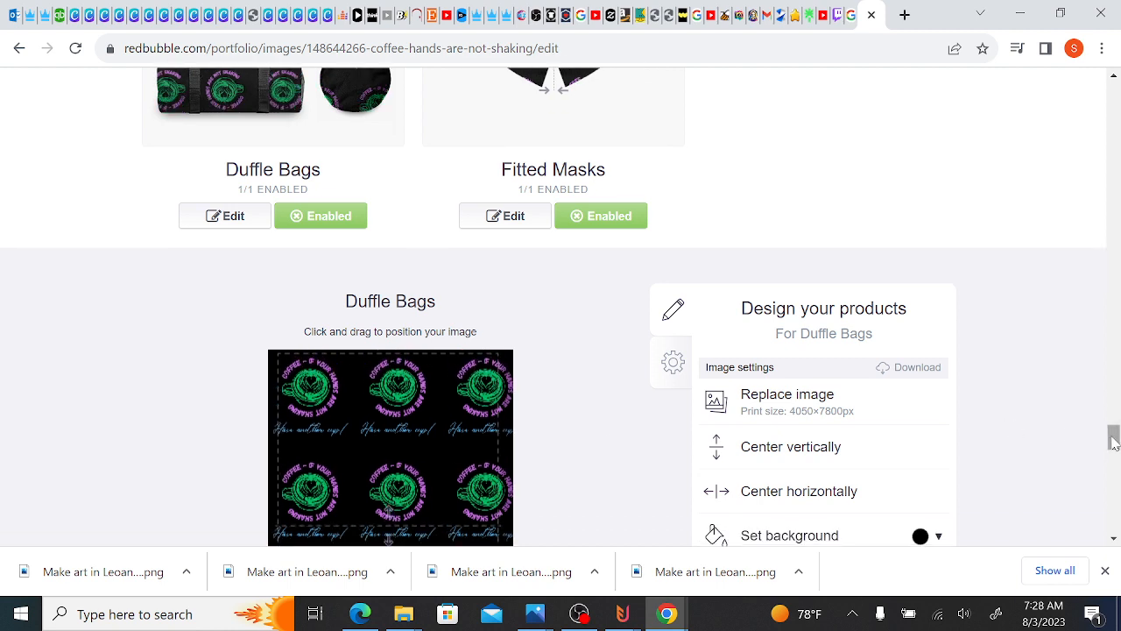
- Fine-tune the duffle bag pattern's position so a complete coffee cup sits between the bag's straps, checking the product preview
scroll(1115, 434, "up", 2)
scroll(1115, 429, "down", 1)
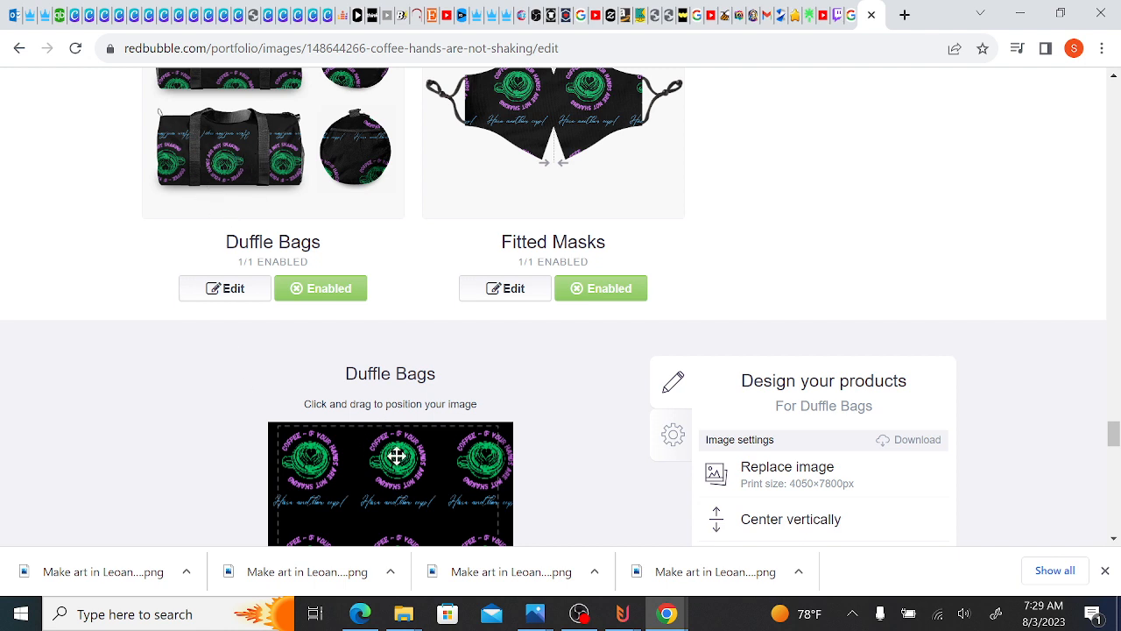
left_click_drag(395, 455, 397, 467)
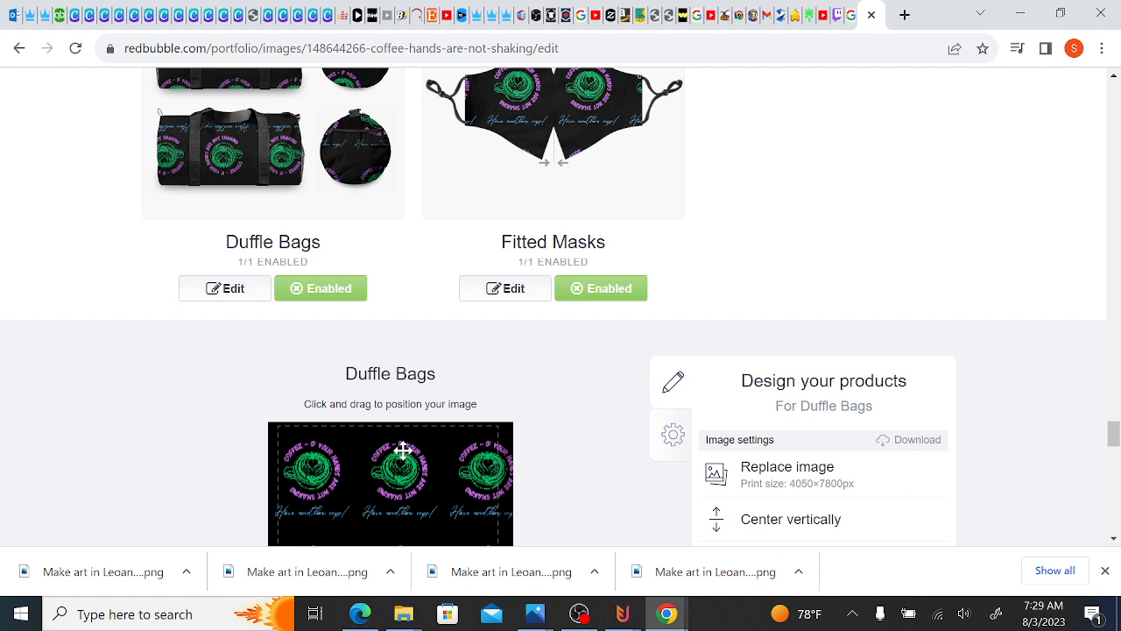
left_click_drag(402, 449, 394, 451)
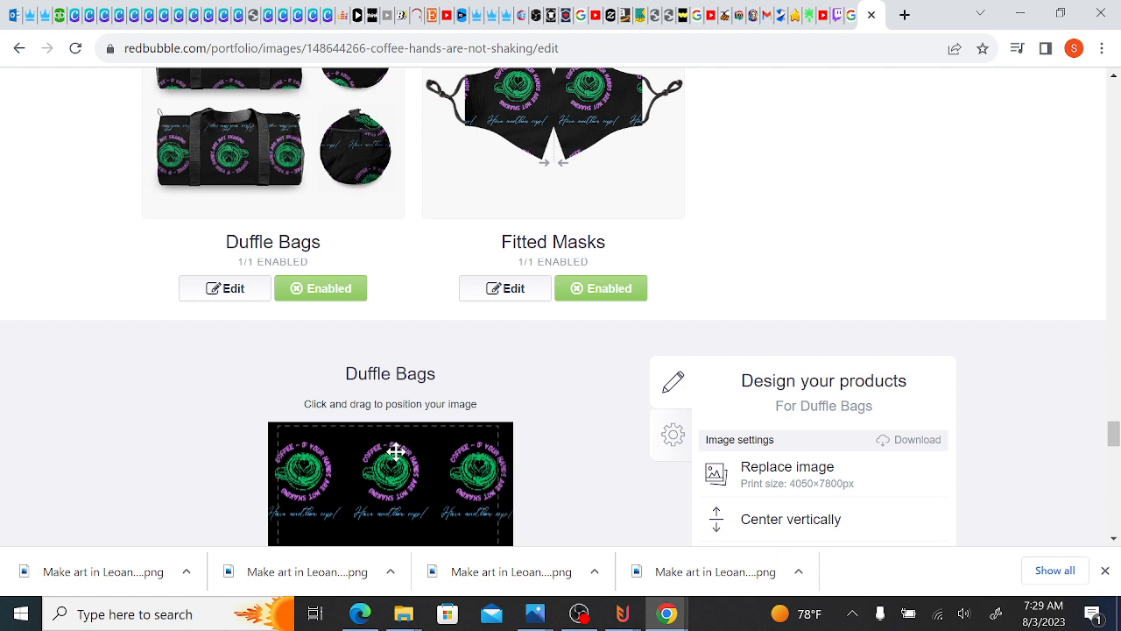
mouse_move(402, 455)
left_mouse_down()
mouse_move(398, 494)
mouse_move(403, 453)
mouse_move(413, 455)
left_mouse_up()
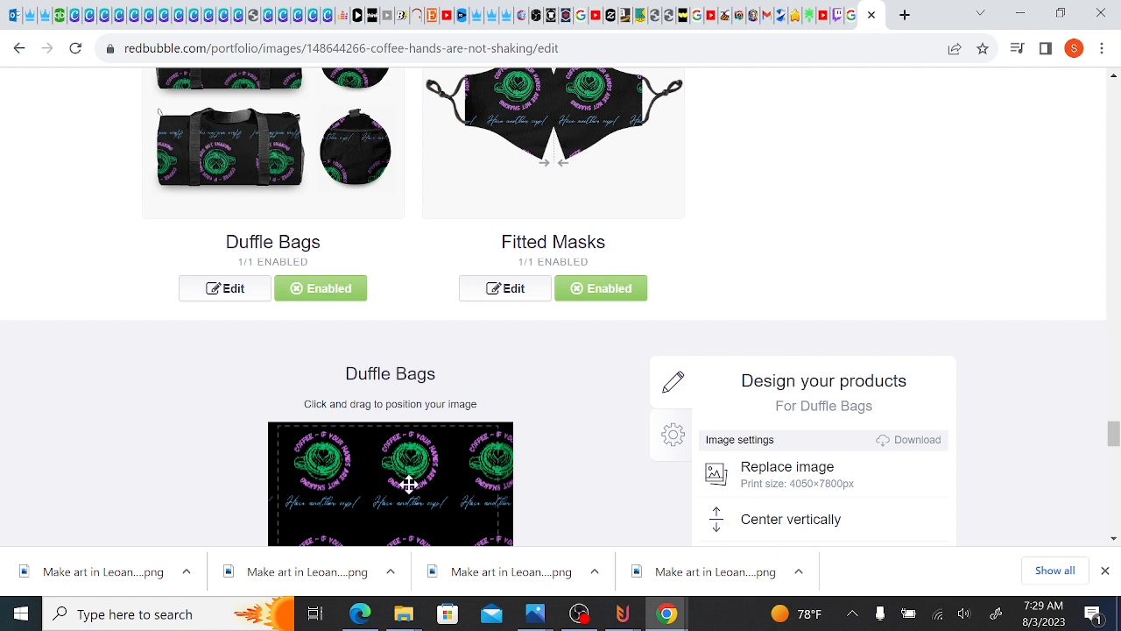
mouse_move(410, 485)
left_mouse_down()
mouse_move(396, 484)
mouse_move(408, 484)
left_mouse_up()
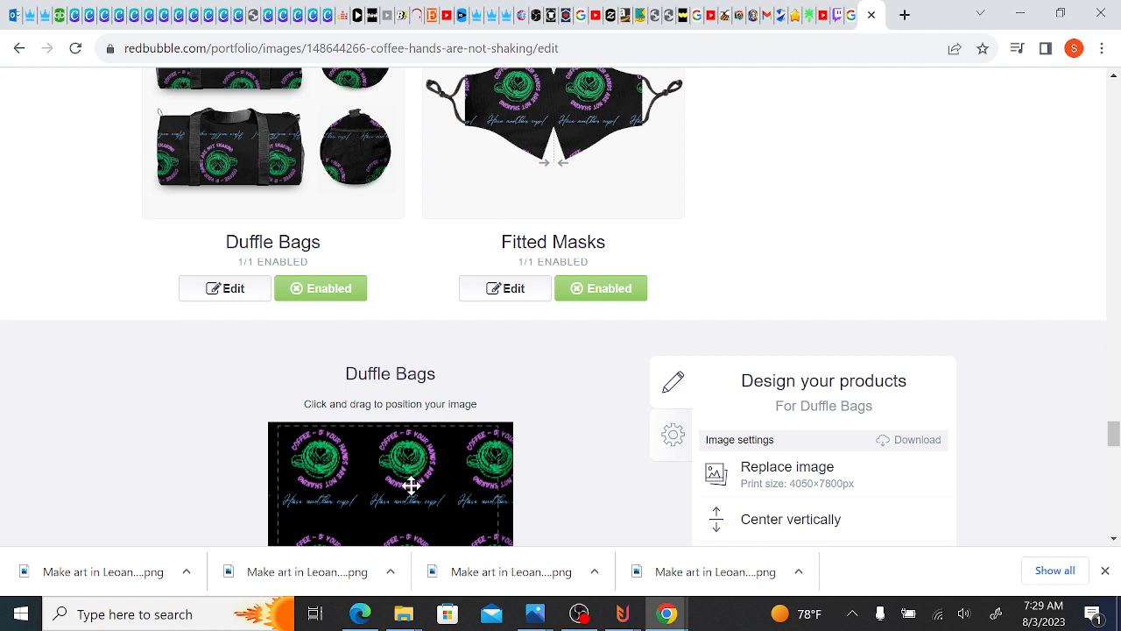
left_click_drag(411, 485, 400, 488)
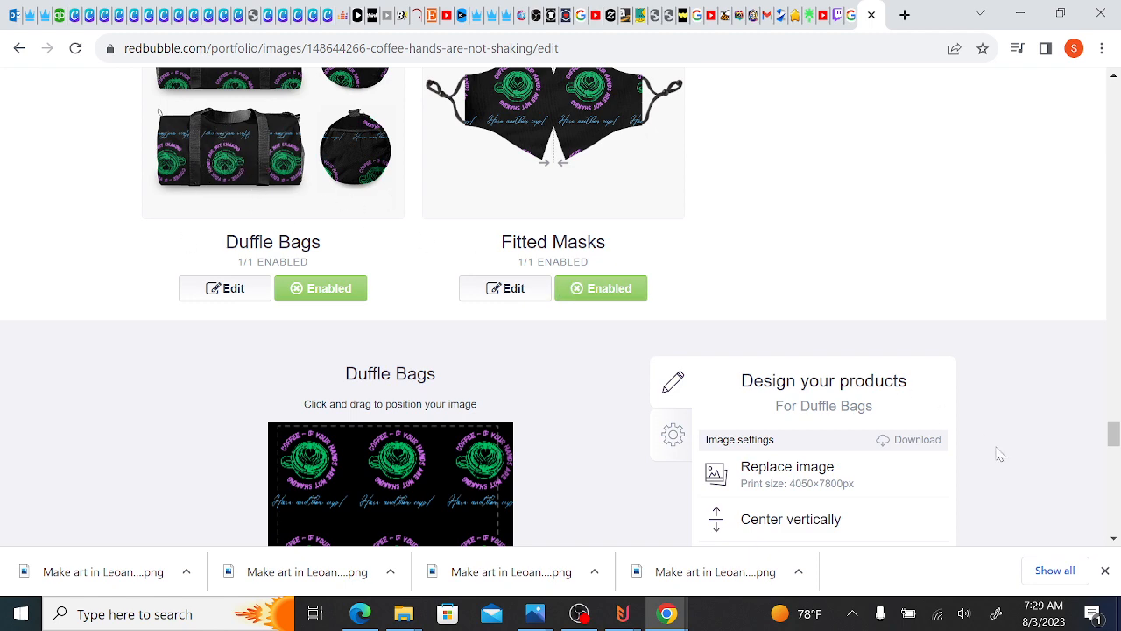
left_click_drag(1114, 438, 1114, 434)
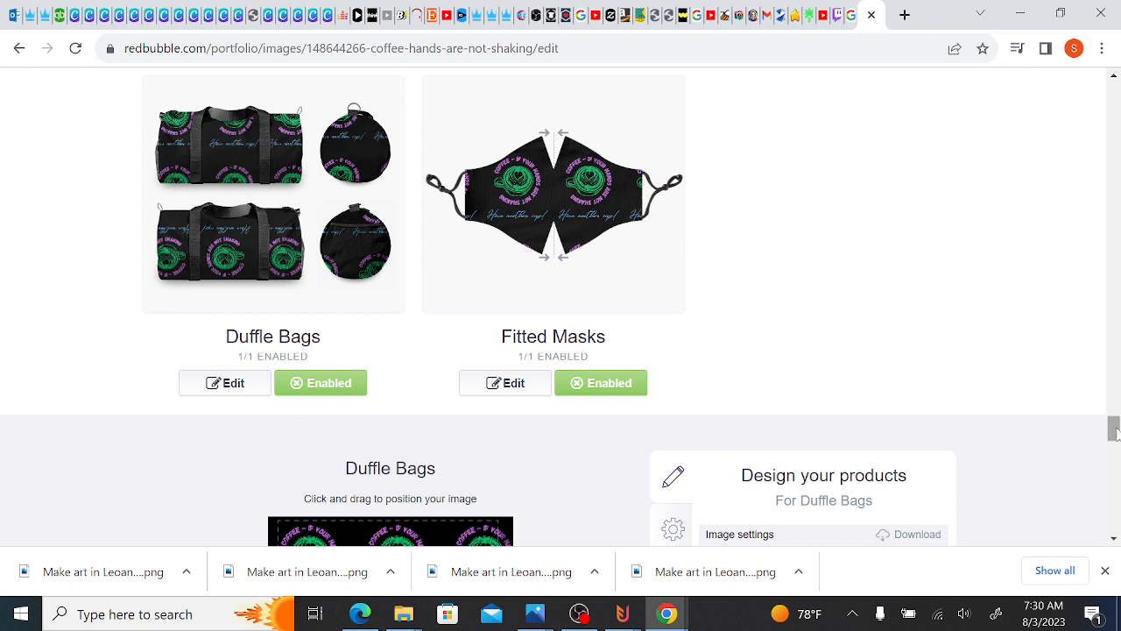
left_click_drag(1115, 429, 1116, 430)
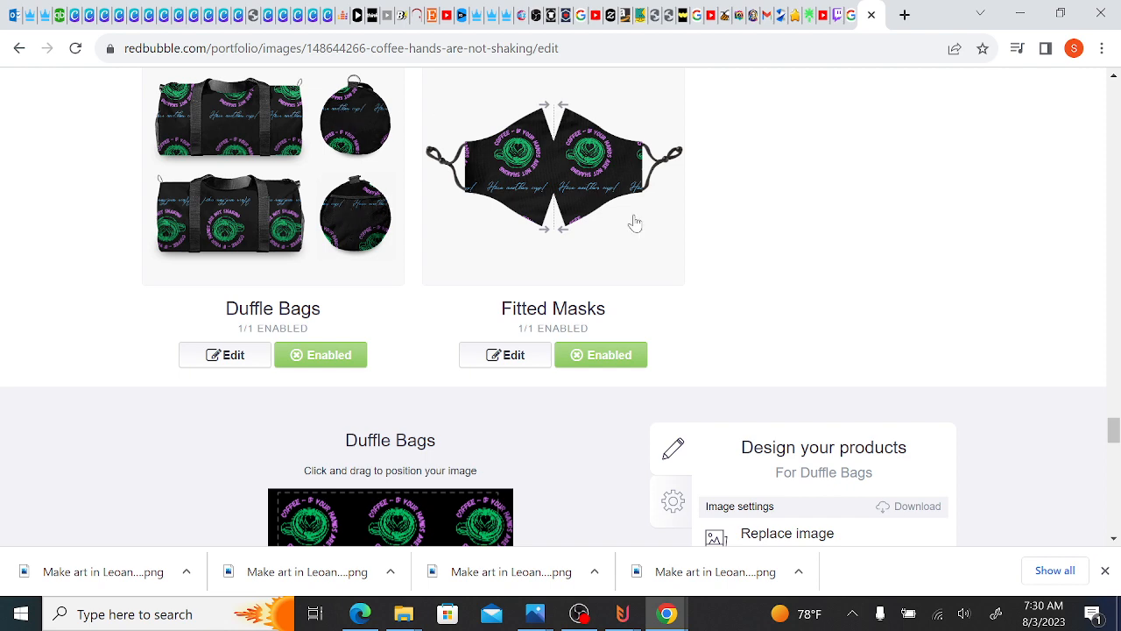
- Shift the duffle bag pattern diagonally within its print area and reduce the image scale to 28%
left_click_drag(1114, 436, 1115, 441)
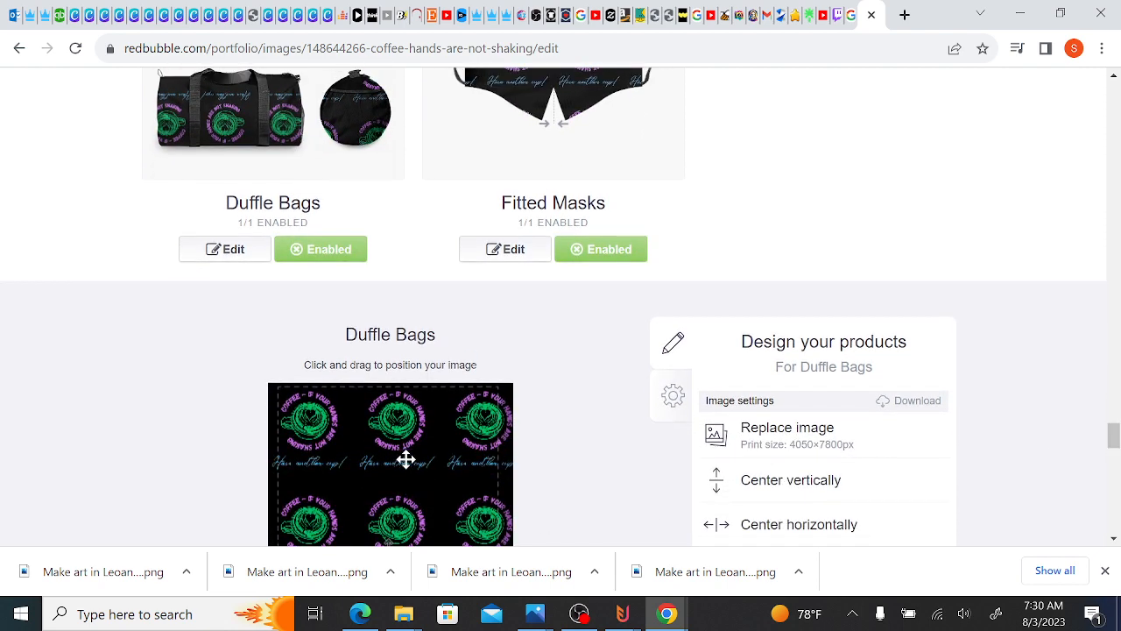
left_click_drag(406, 459, 459, 513)
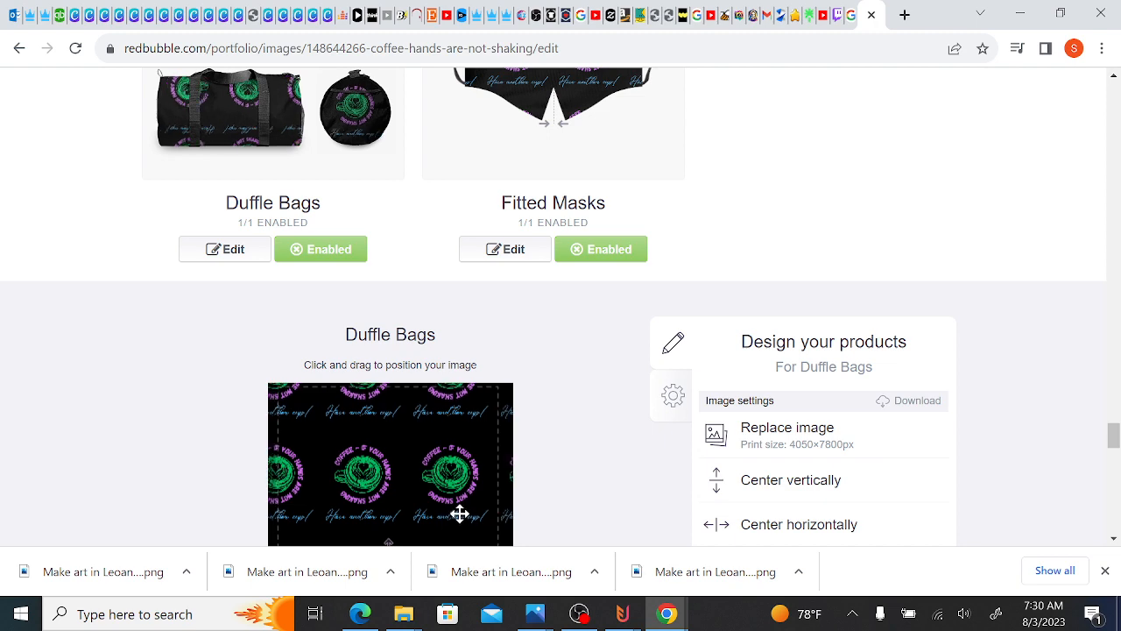
left_click_drag(1114, 443, 1114, 455)
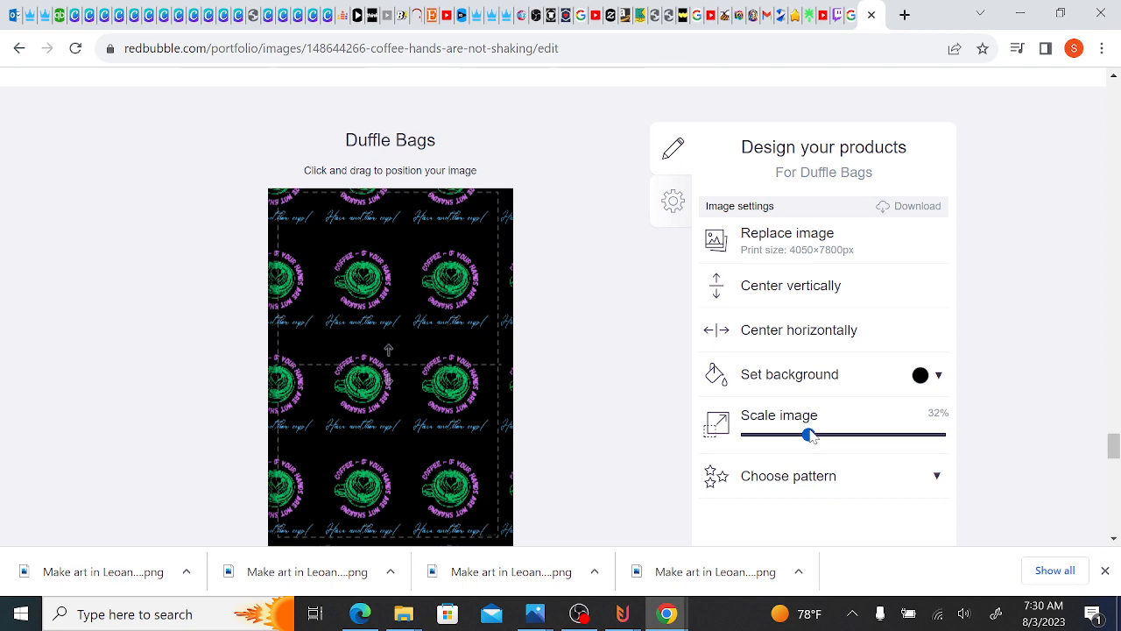
left_click_drag(810, 436, 799, 435)
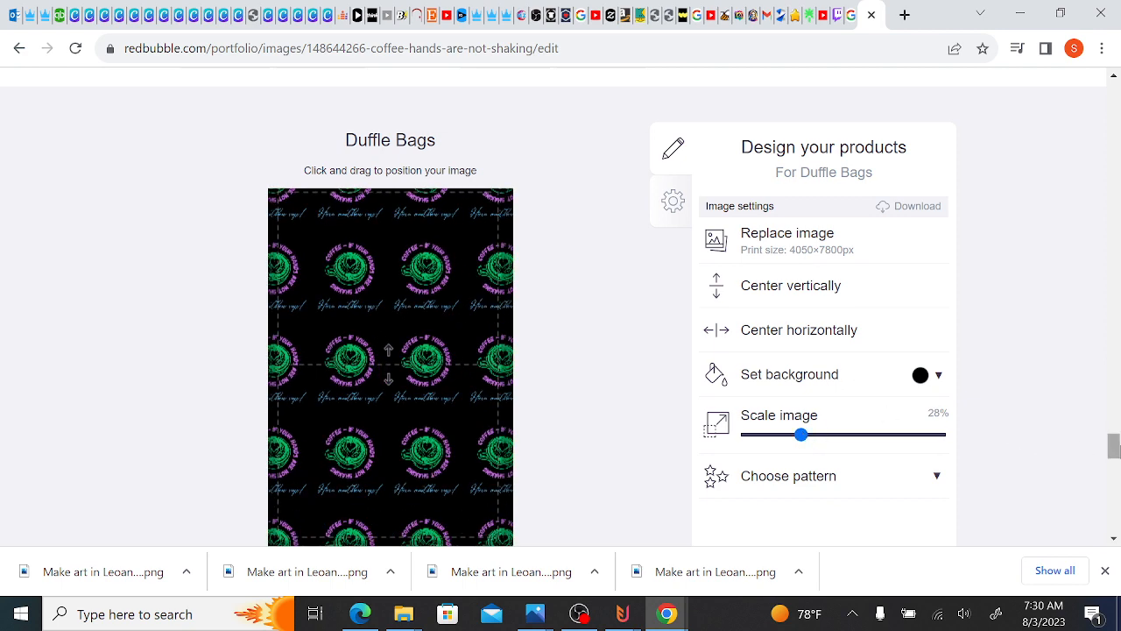
- Reposition the duffle bag pattern so a complete row of coffee cups sits along the print area's upper edge
left_click_drag(1114, 445, 1114, 432)
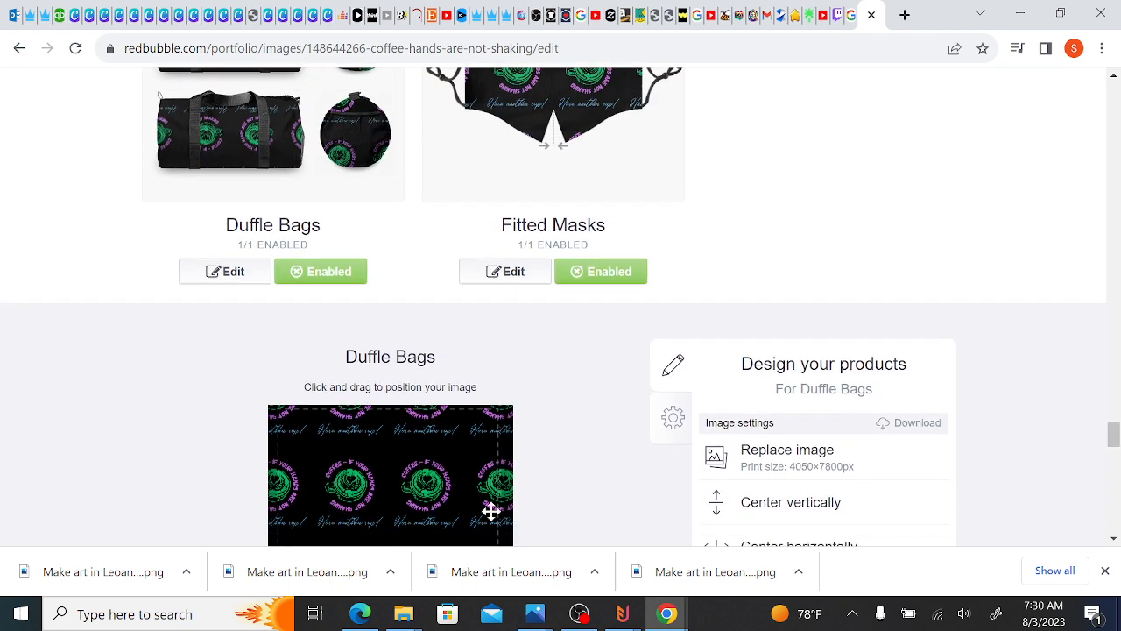
left_click_drag(428, 499, 445, 473)
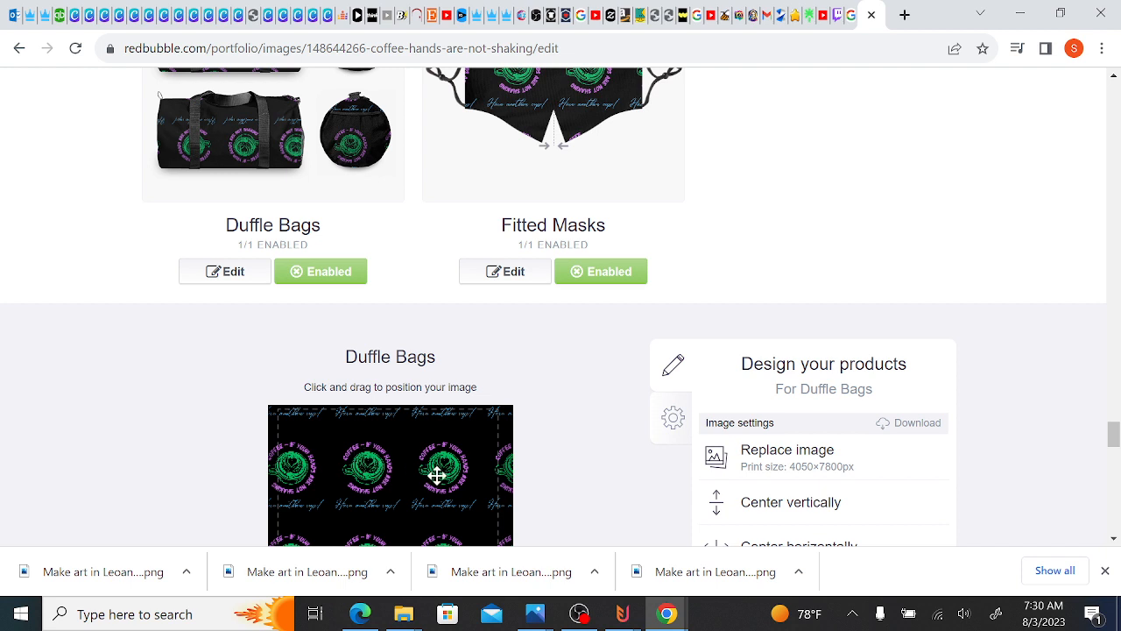
left_click_drag(437, 474, 457, 458)
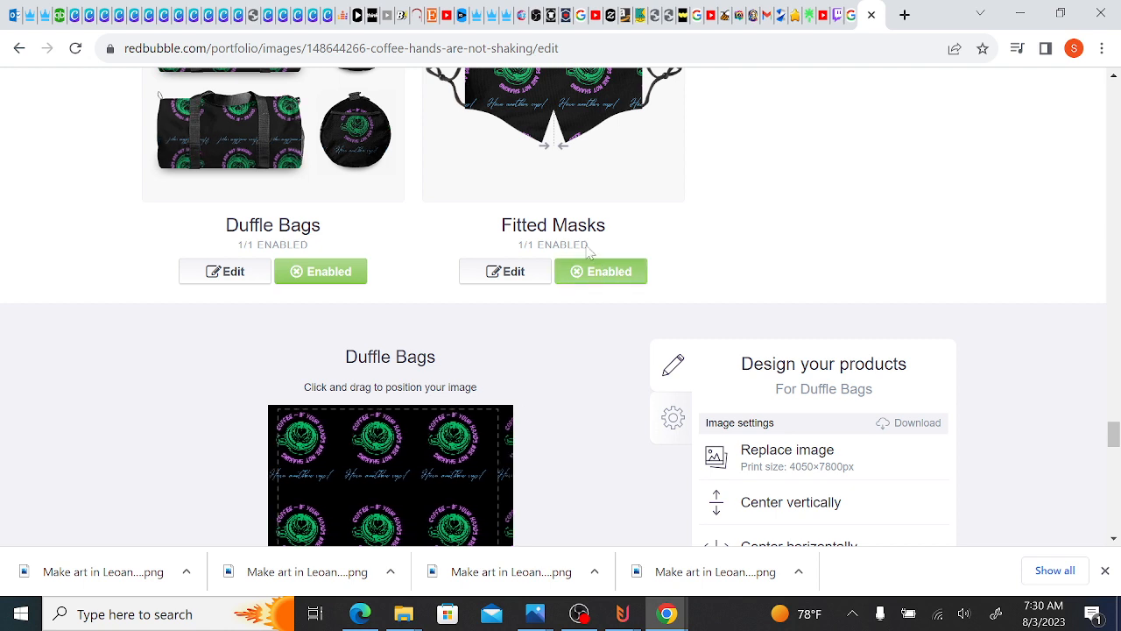
left_click(538, 194)
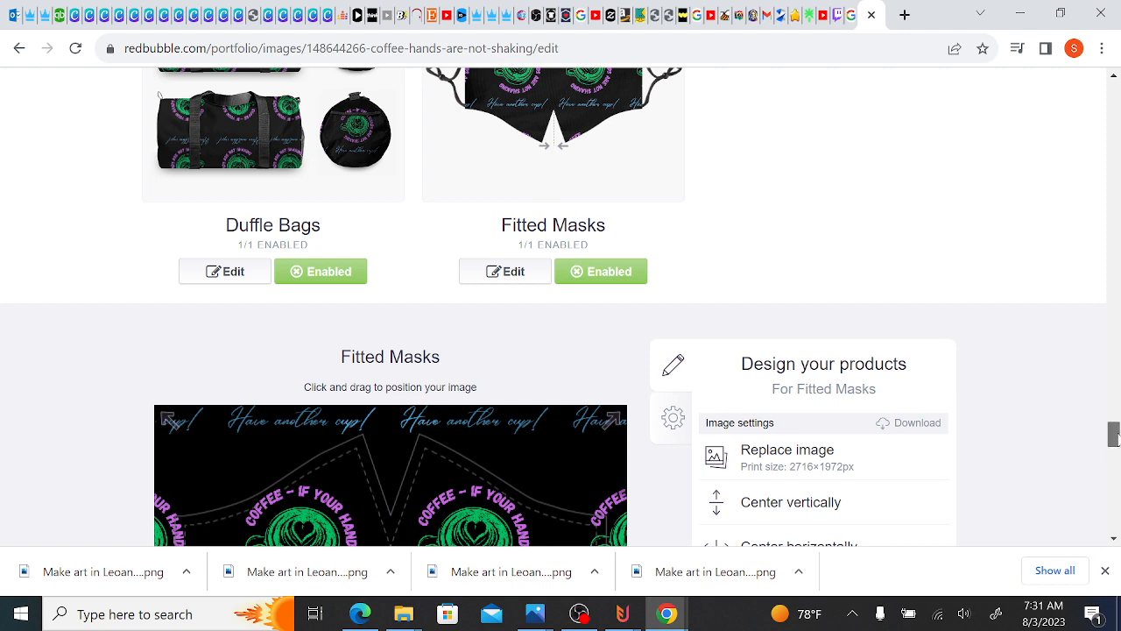
mouse_move(1113, 434)
left_mouse_down()
mouse_move(1113, 418)
mouse_move(1117, 428)
left_mouse_up()
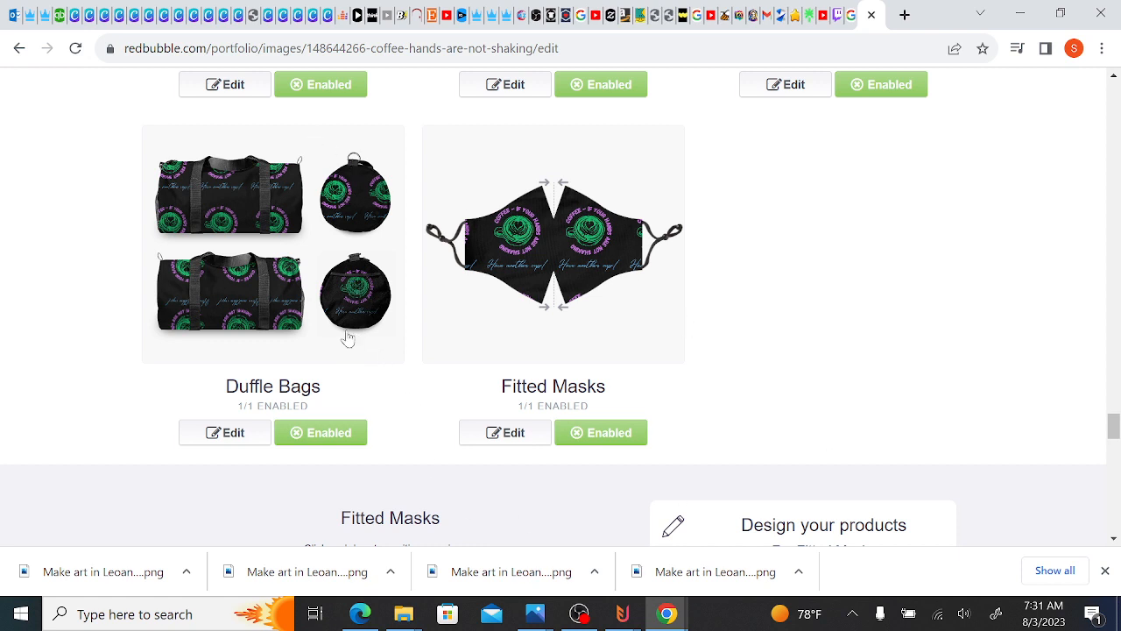
left_click(512, 438)
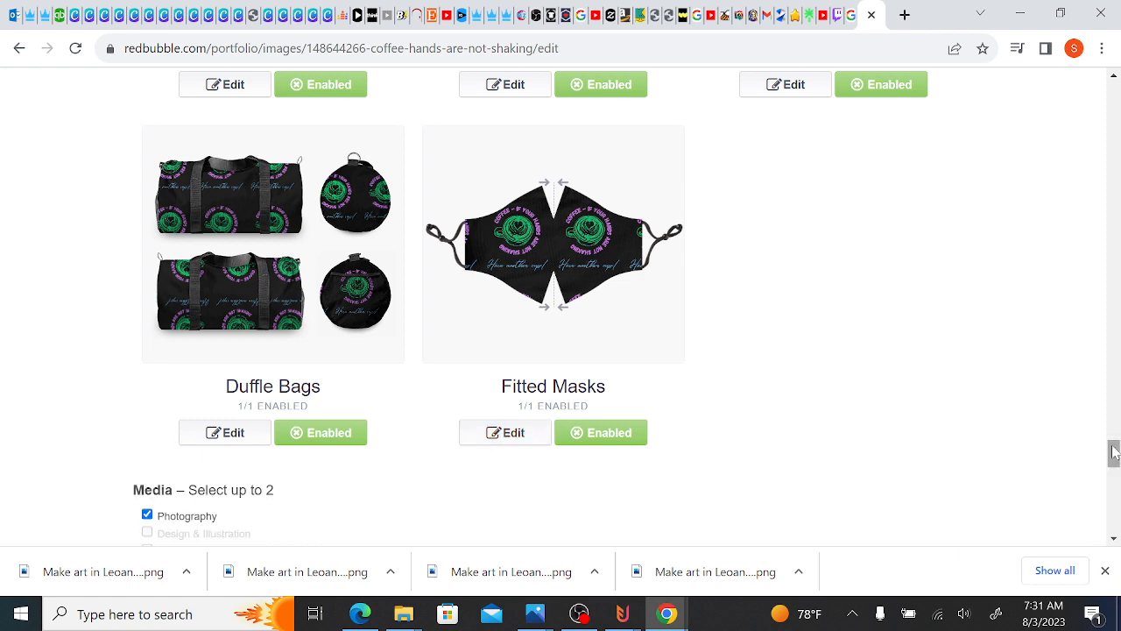
- Open the Phone Wallets design for editing and enlarge its artwork to a 32% scale
mouse_move(1113, 451)
left_mouse_down()
mouse_move(1113, 470)
mouse_move(1114, 452)
left_mouse_up()
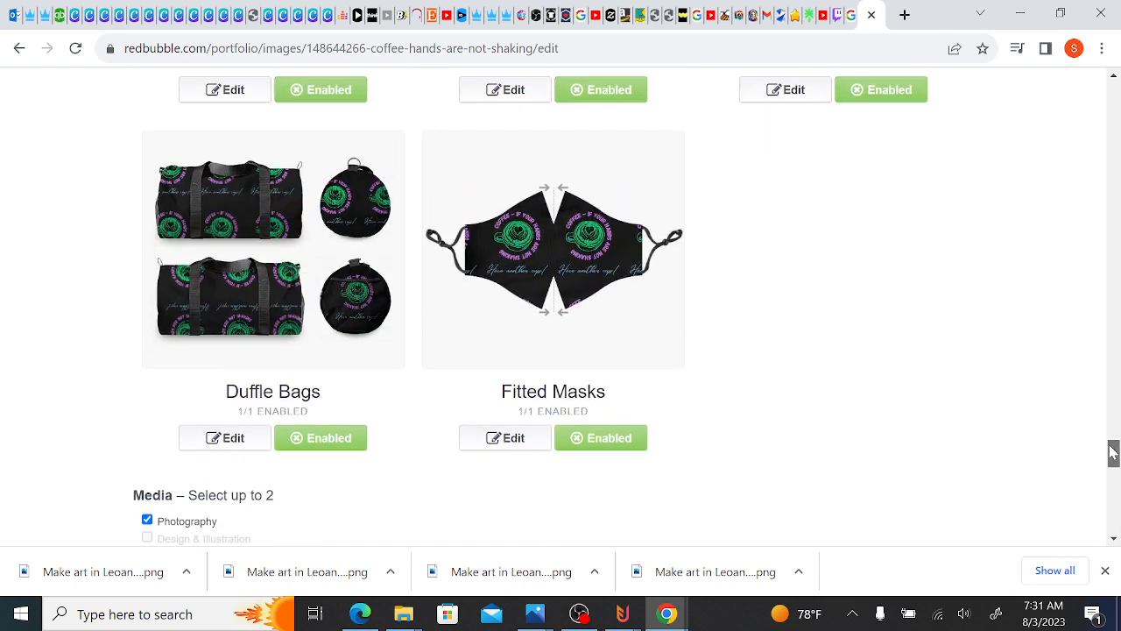
left_click_drag(1113, 451, 1117, 384)
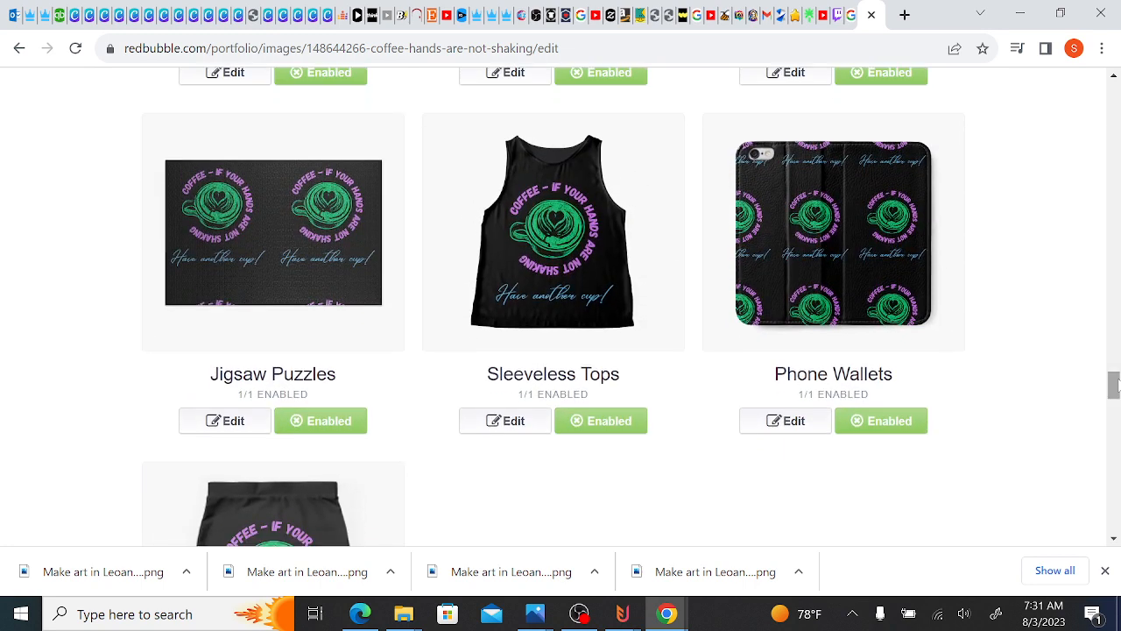
left_click(793, 422)
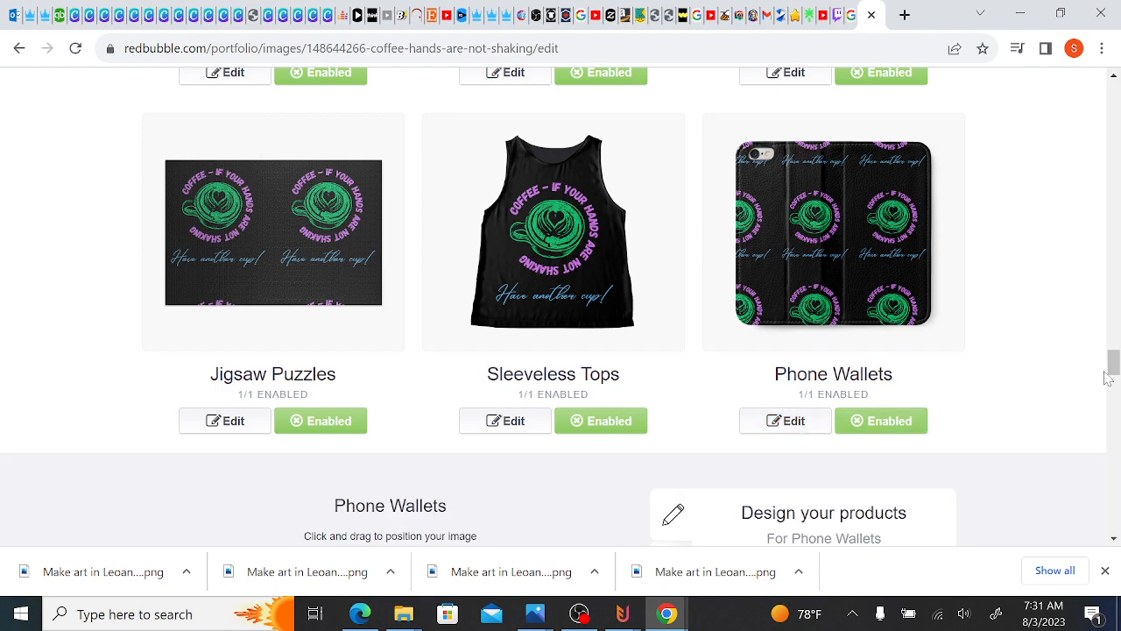
left_click_drag(1114, 373, 1114, 390)
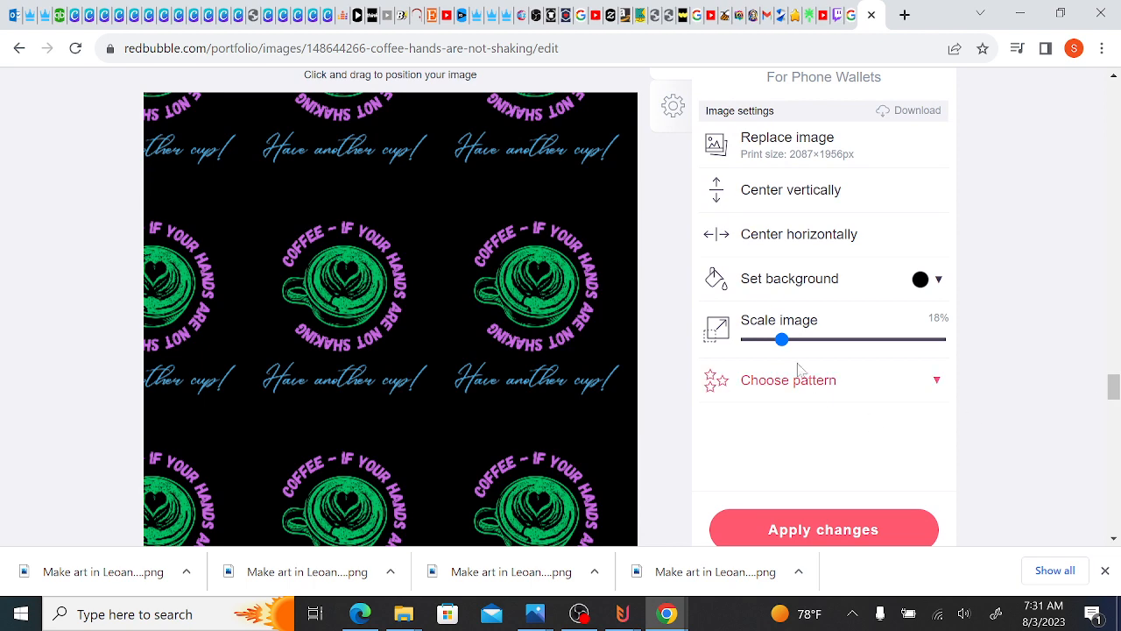
left_click_drag(782, 341, 828, 353)
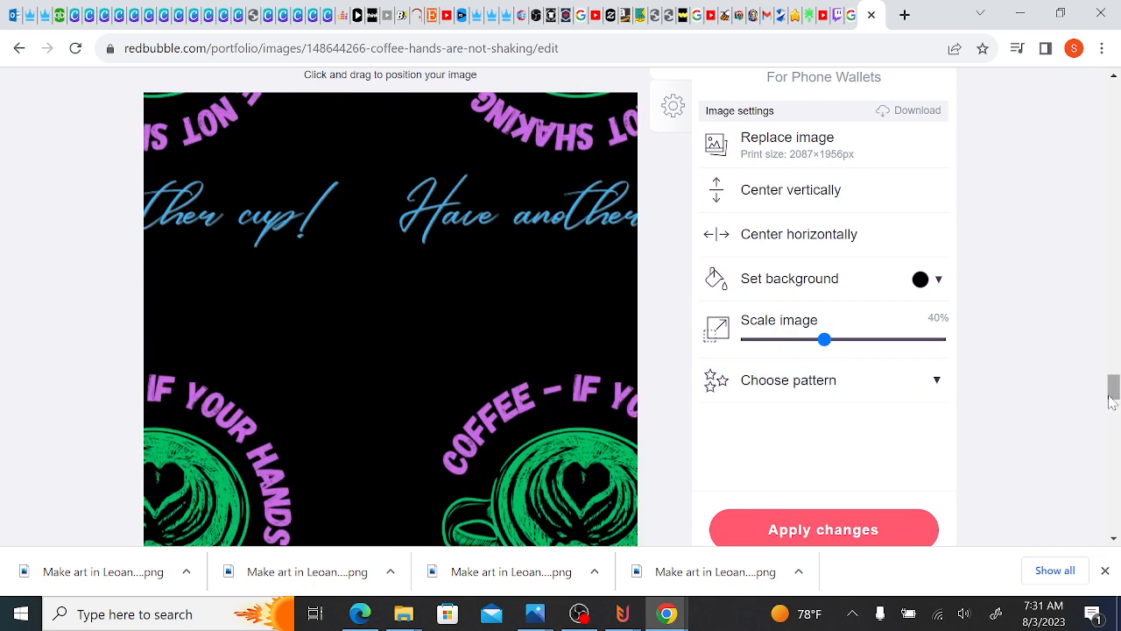
mouse_move(1111, 399)
left_mouse_down()
mouse_move(1114, 359)
mouse_move(1116, 402)
left_mouse_up()
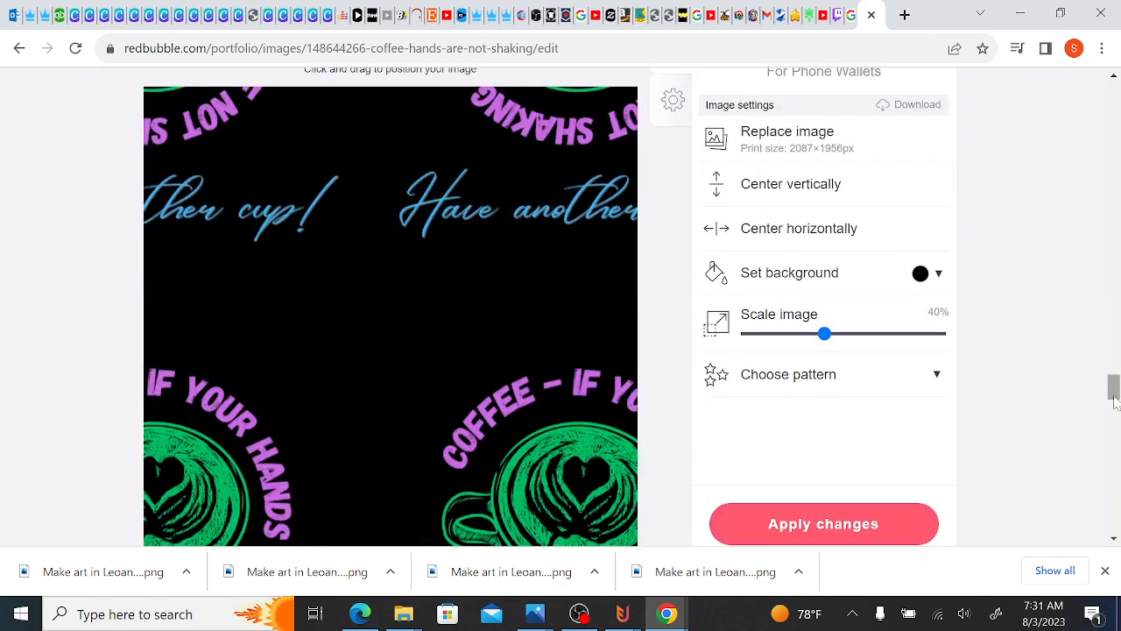
left_click_drag(826, 336, 810, 336)
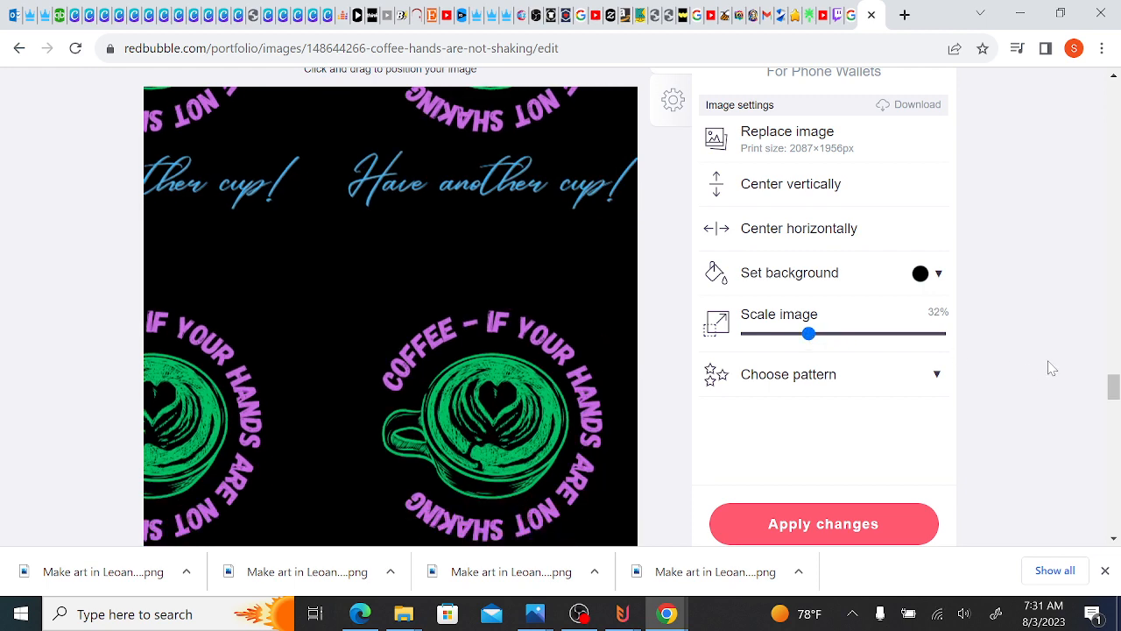
right_click(1115, 349)
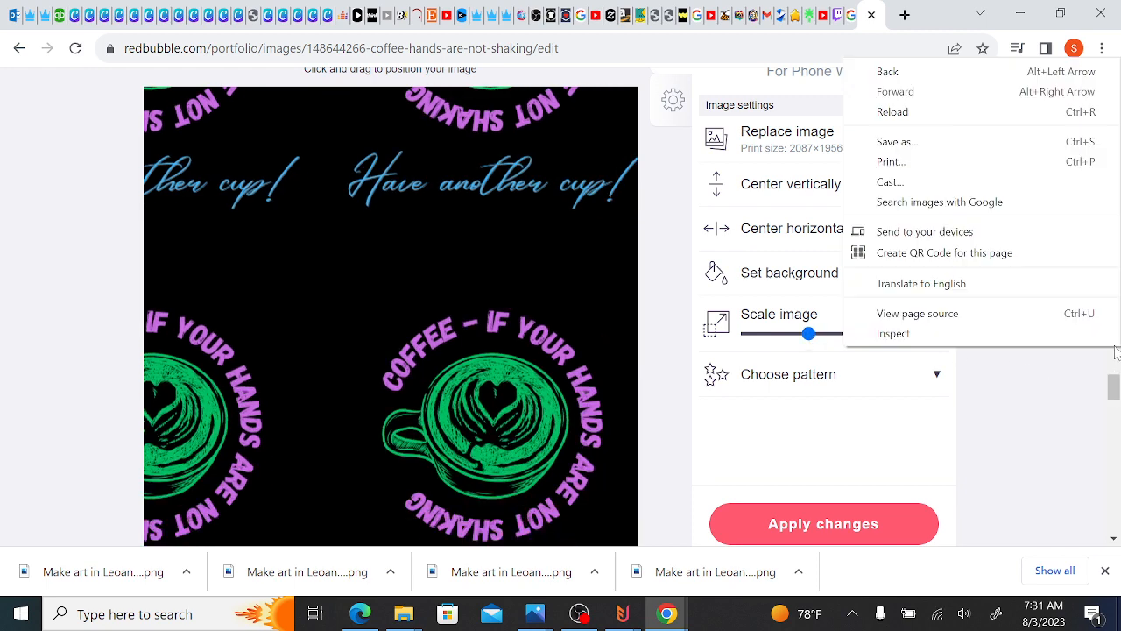
right_click(1115, 362)
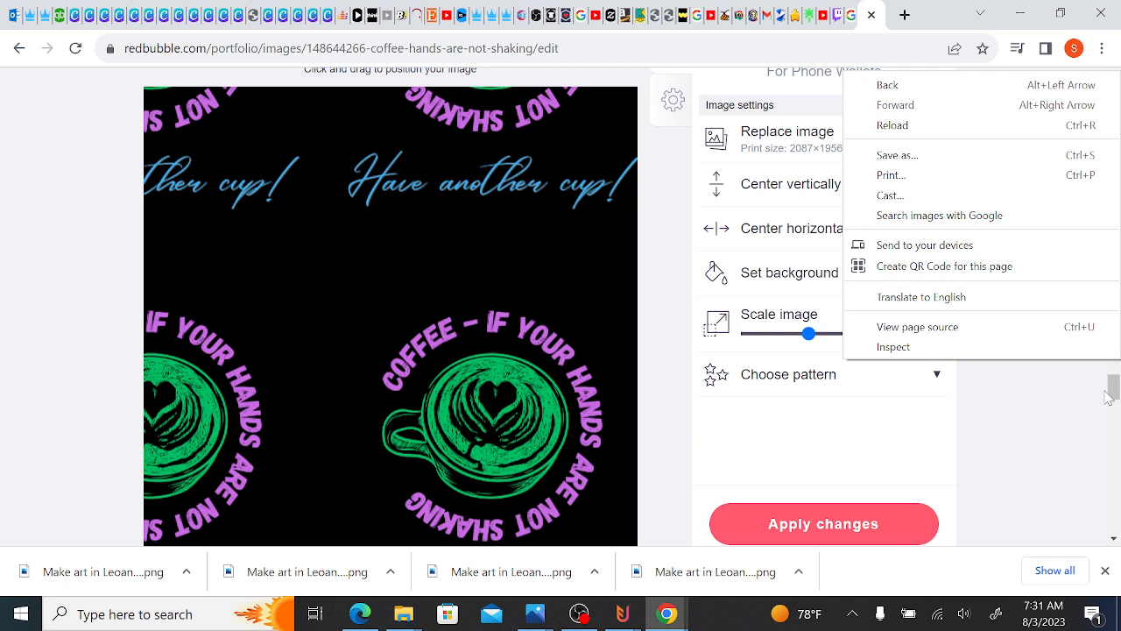
left_click(1108, 396)
right_click(1115, 381)
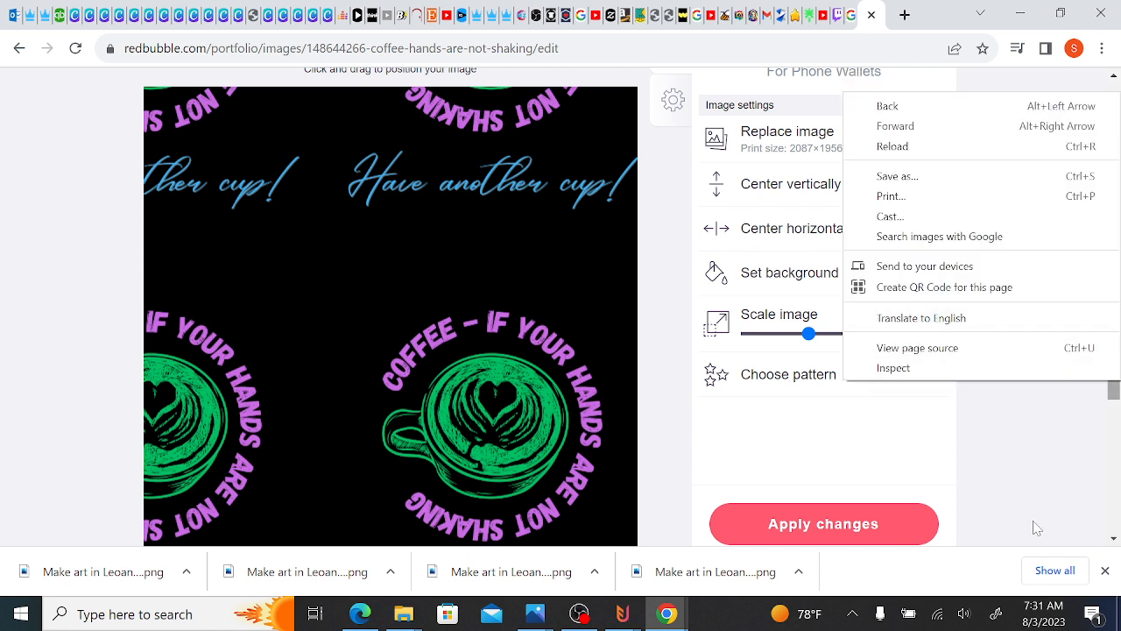
left_click(1065, 422)
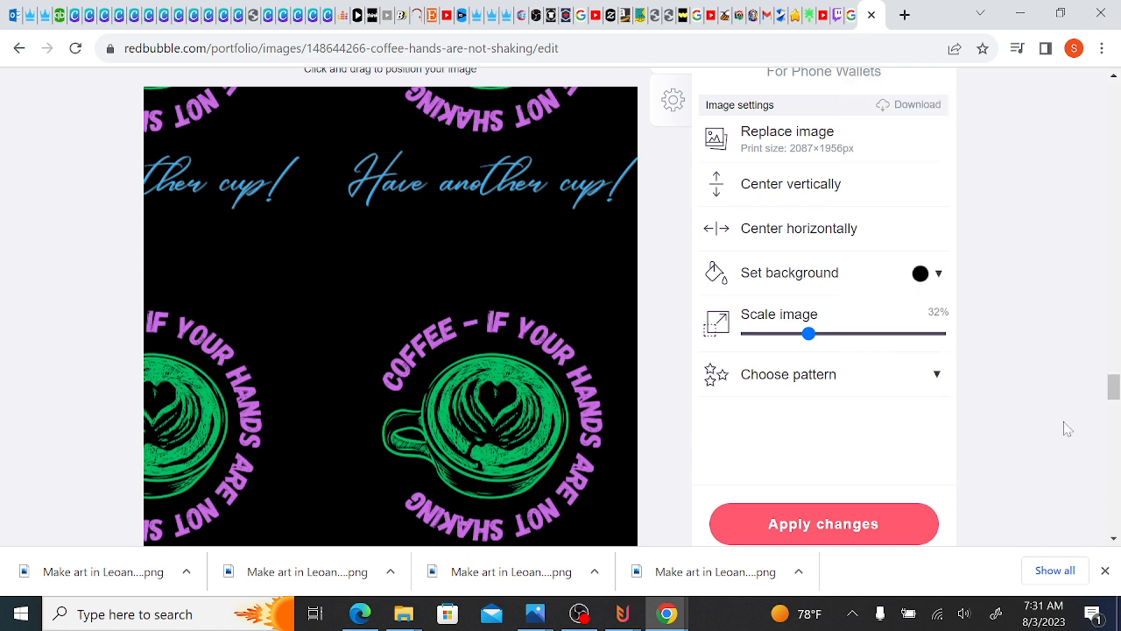
- Check the phone wallet preview and move the pattern up so a complete cup and its tagline fit the print area
left_click(1115, 77)
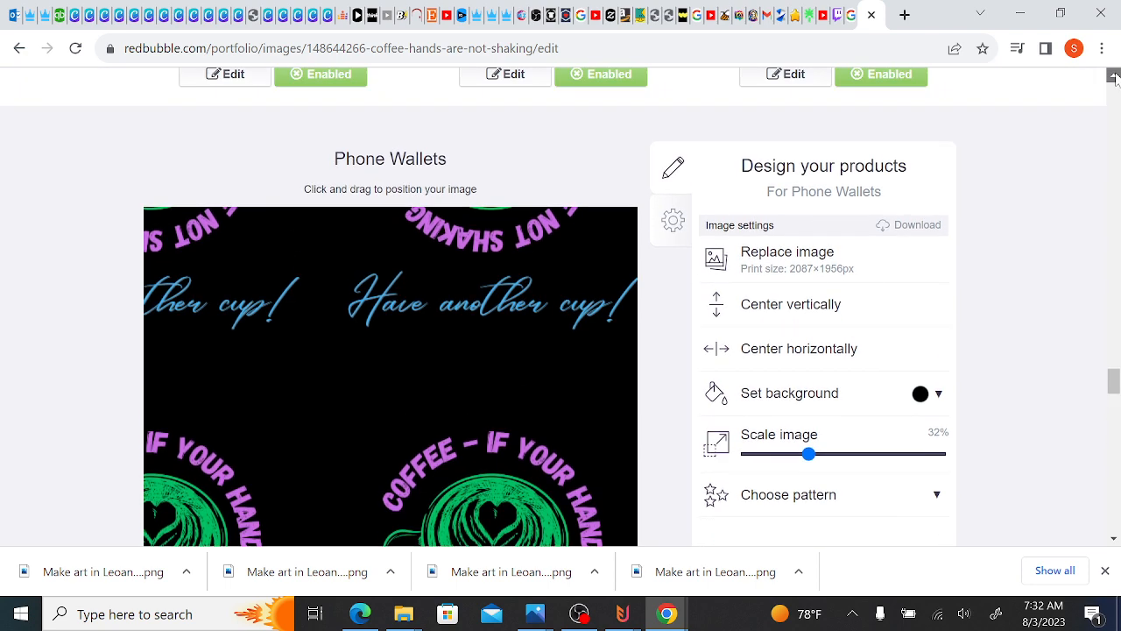
left_click_drag(1115, 77, 1115, 77)
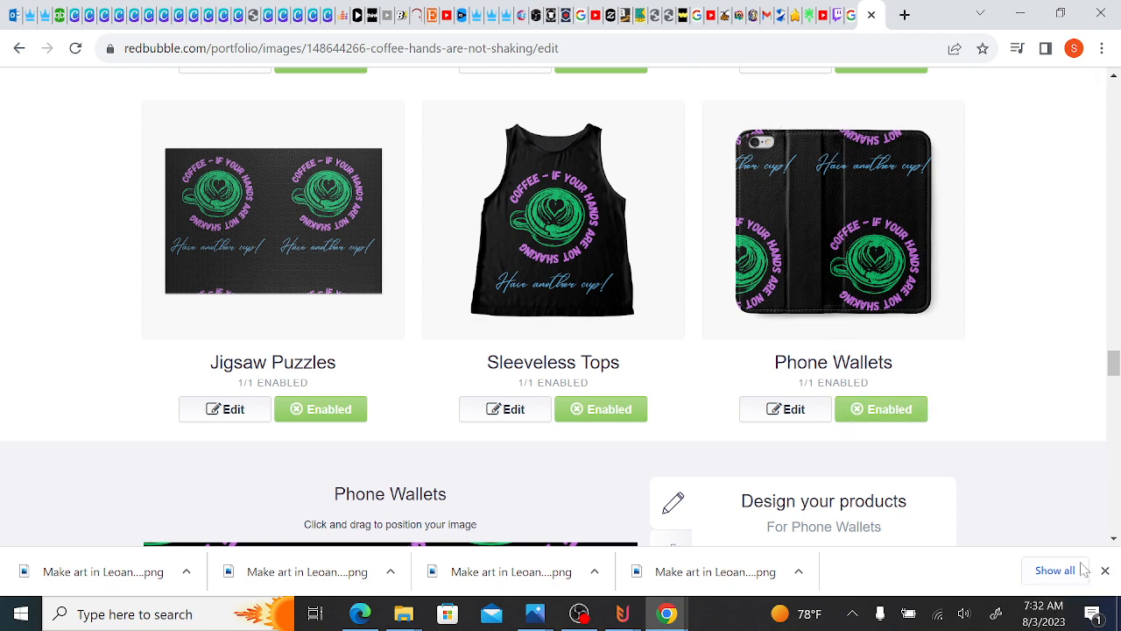
left_click(1115, 538)
left_click_drag(1114, 539, 1115, 538)
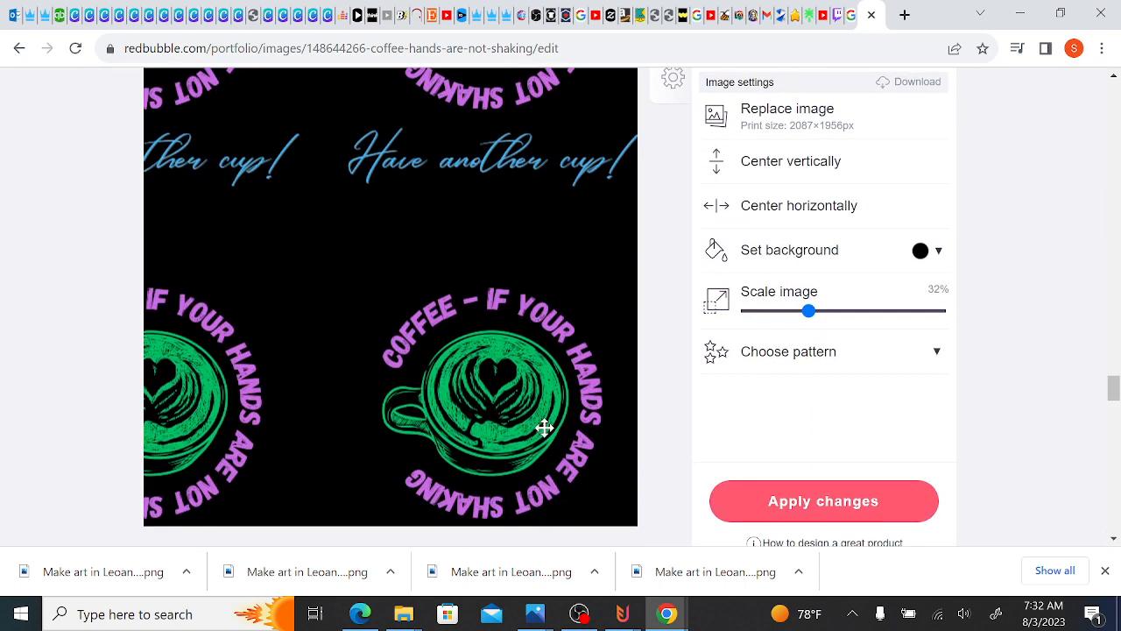
left_click_drag(543, 428, 557, 316)
left_click_drag(557, 316, 550, 319)
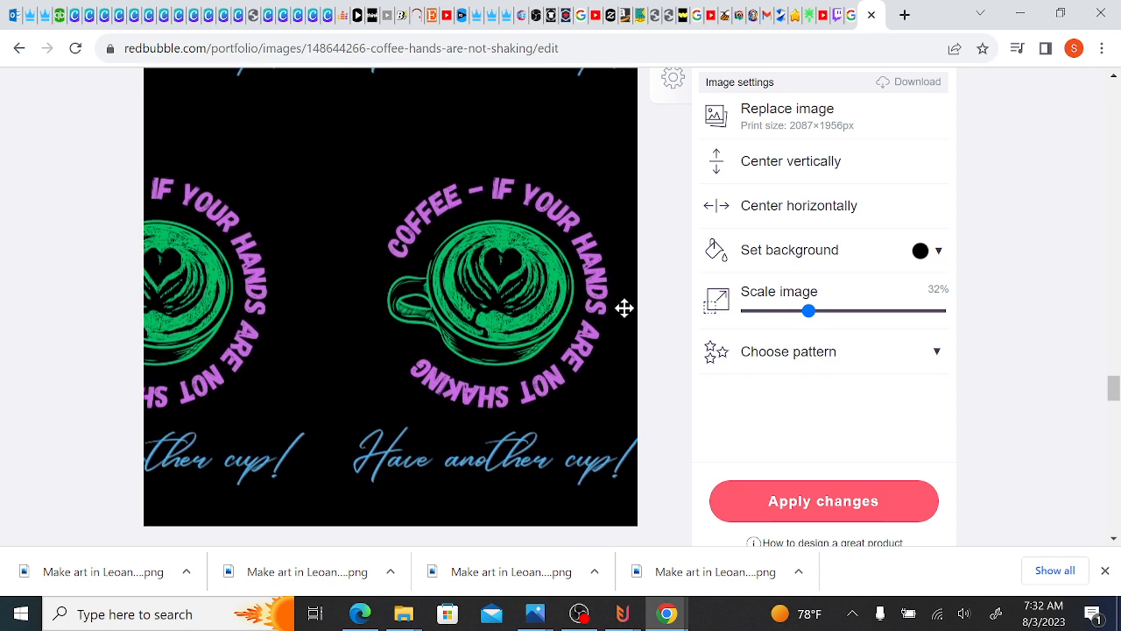
- Reduce the phone wallet artwork's scale to 22% and shift the pattern so two full columns of cups fit the print area
right_click(791, 312)
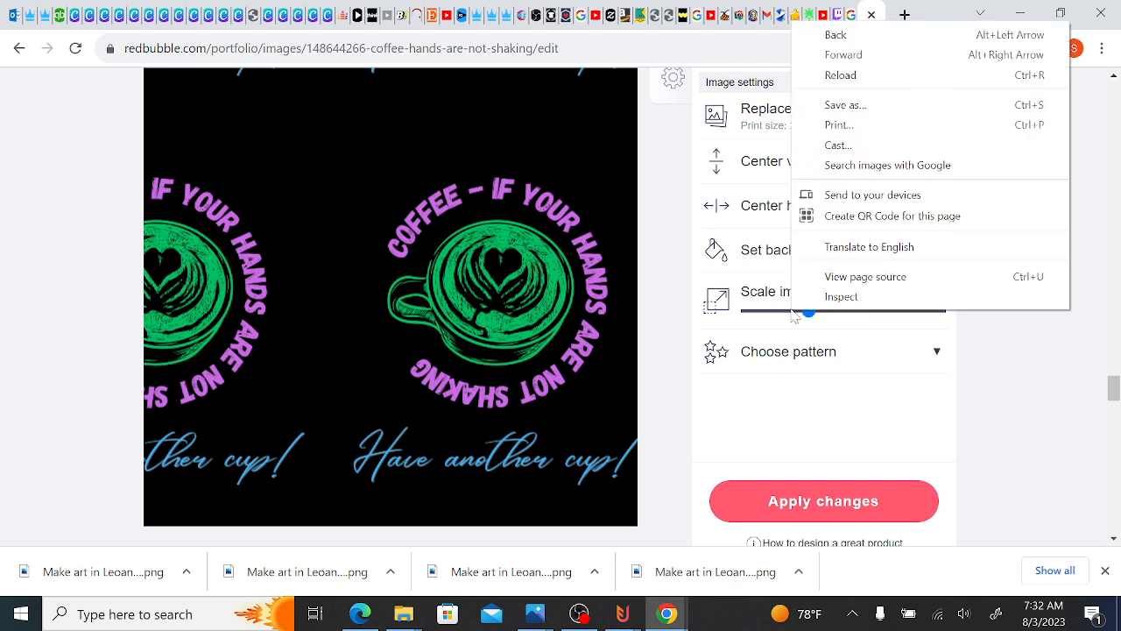
left_click(791, 312)
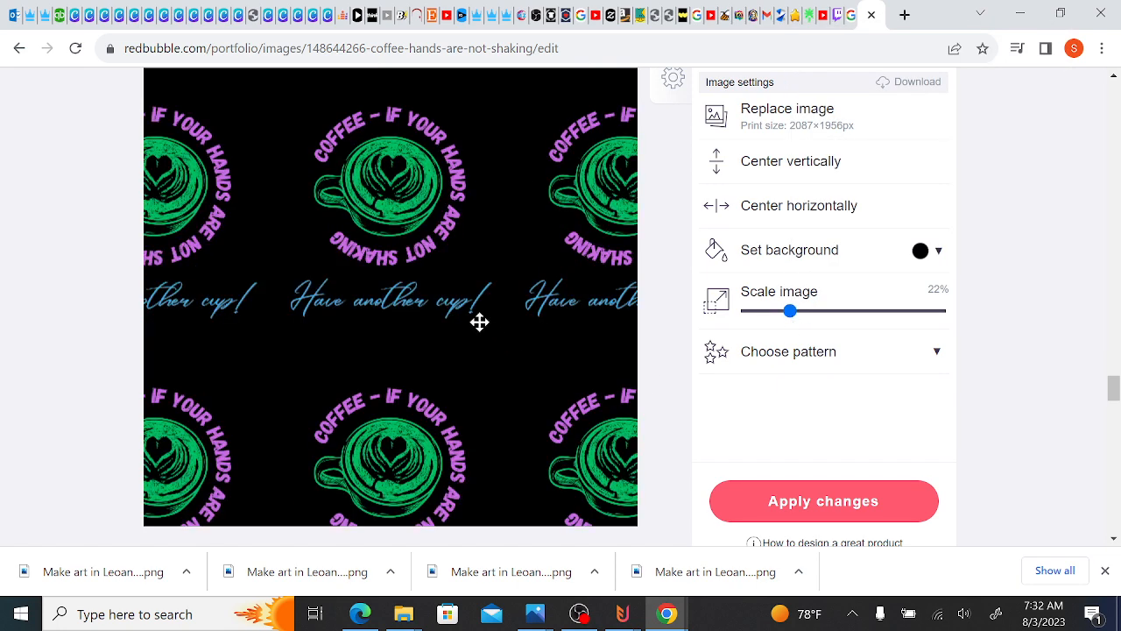
left_click_drag(478, 321, 601, 290)
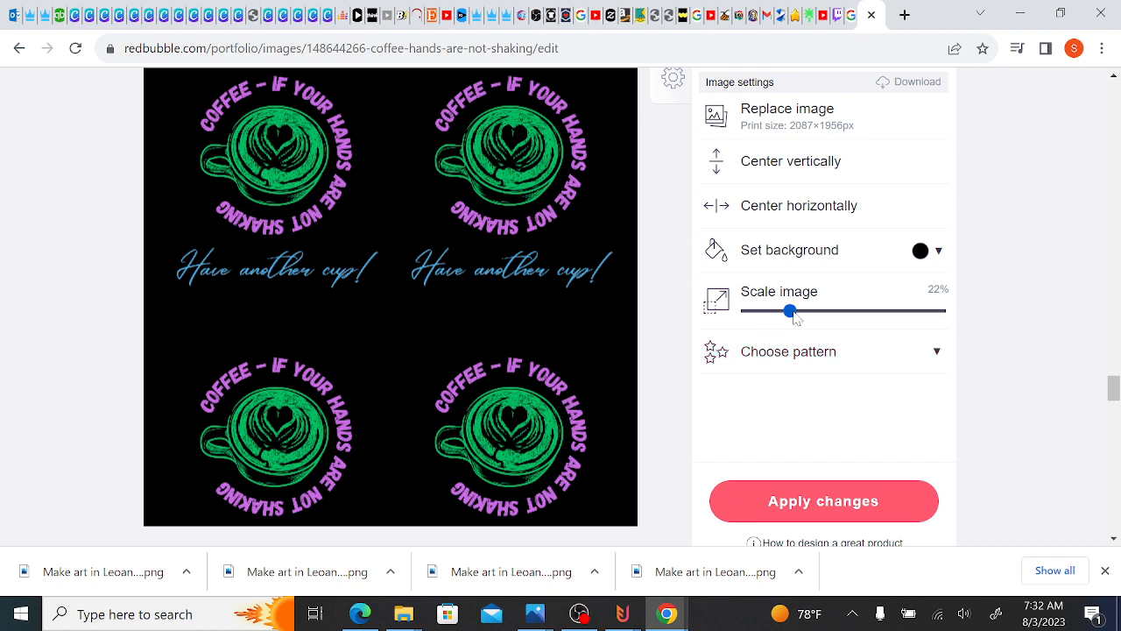
- Set the phone wallet artwork's scale to 25%, reposition it so complete cups with taglines sit near the lower edge, and check the preview
mouse_move(791, 313)
left_mouse_down()
mouse_move(810, 313)
mouse_move(787, 319)
mouse_move(797, 313)
left_mouse_up()
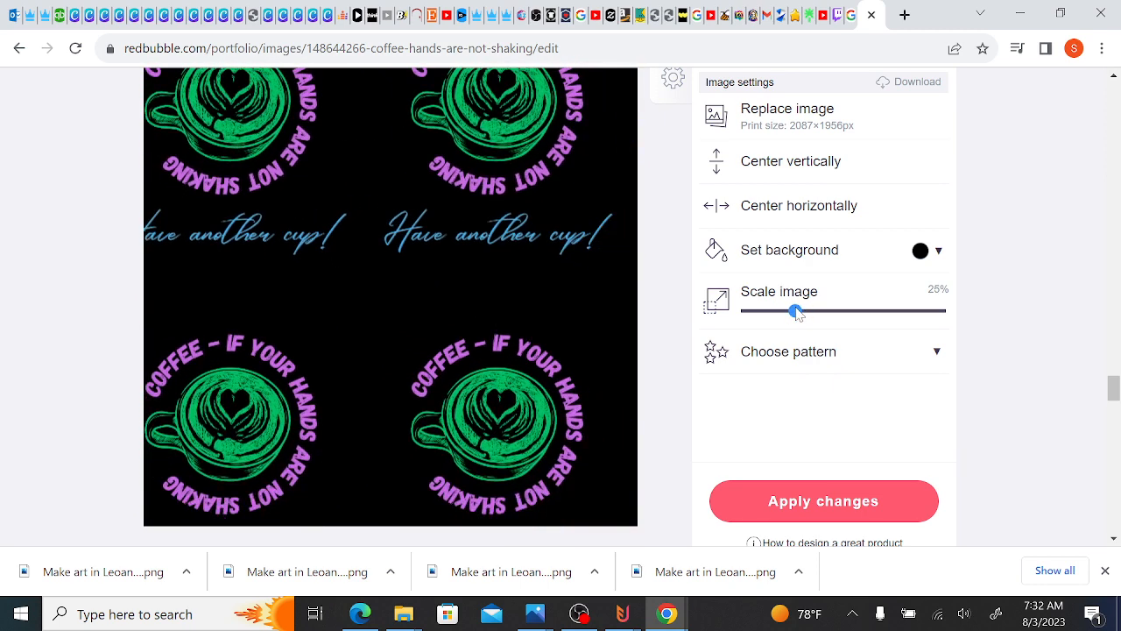
left_click_drag(463, 353, 501, 513)
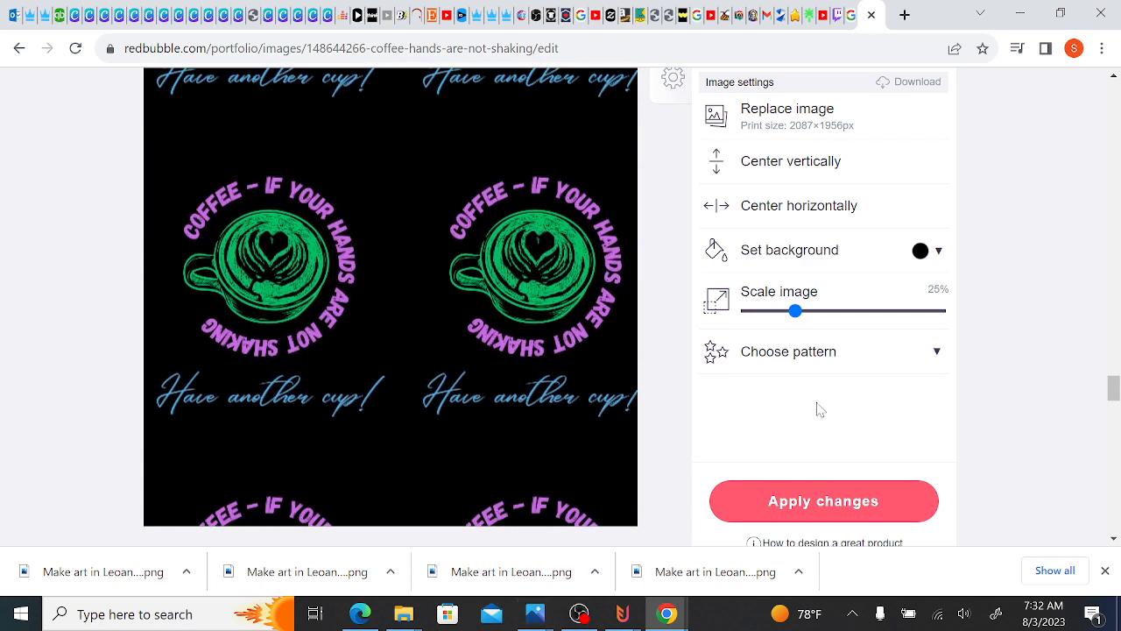
left_click_drag(613, 403, 596, 432)
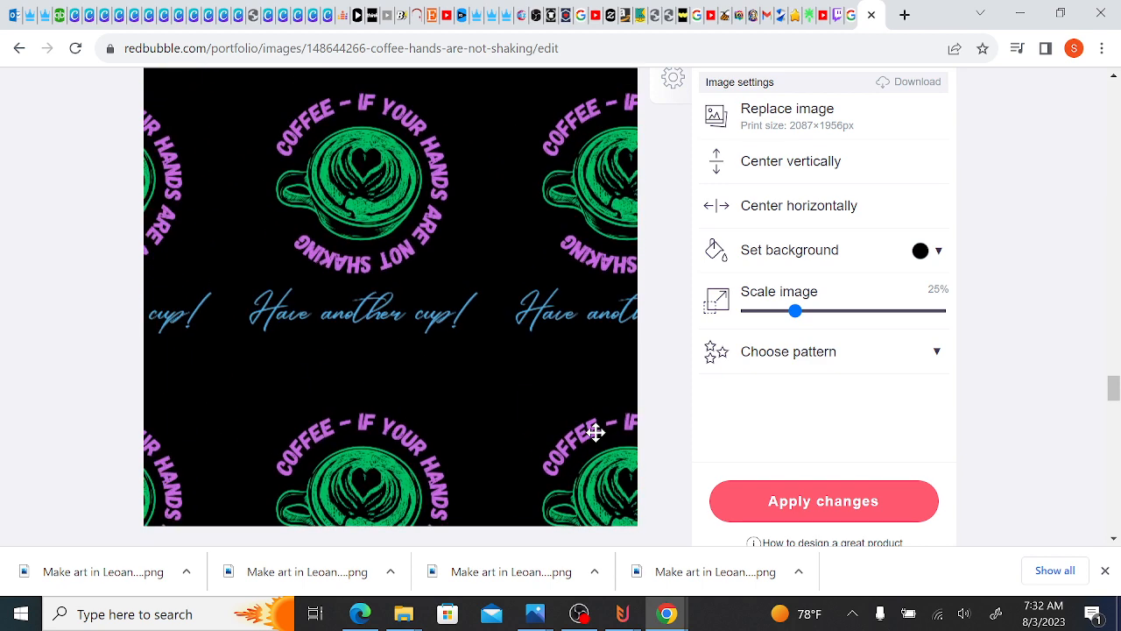
left_click_drag(525, 367, 257, 475)
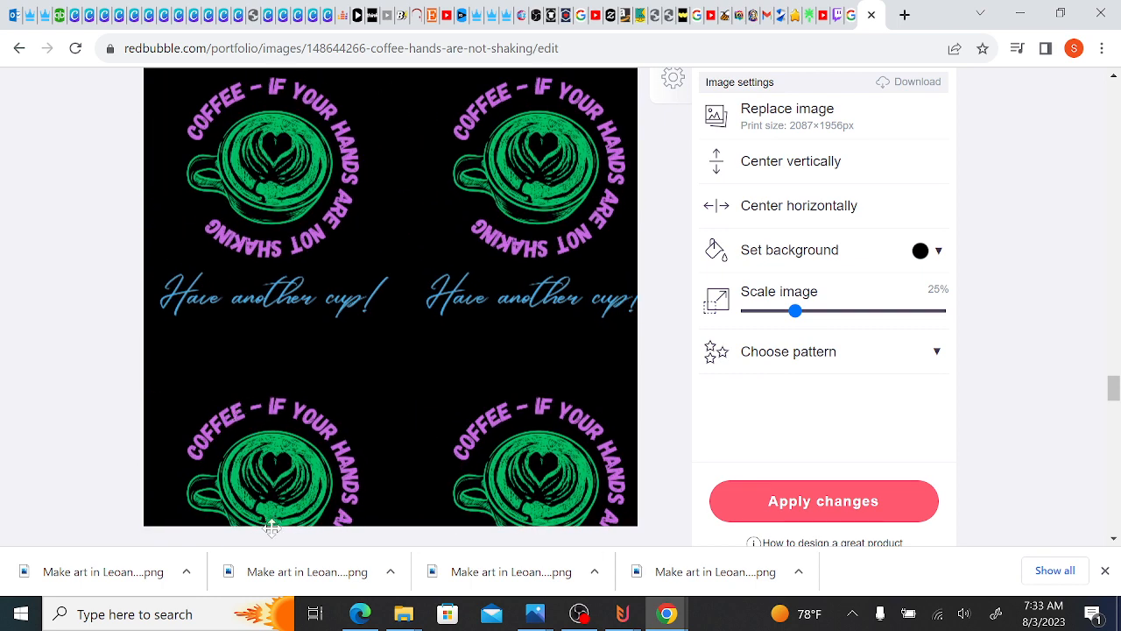
mouse_move(404, 614)
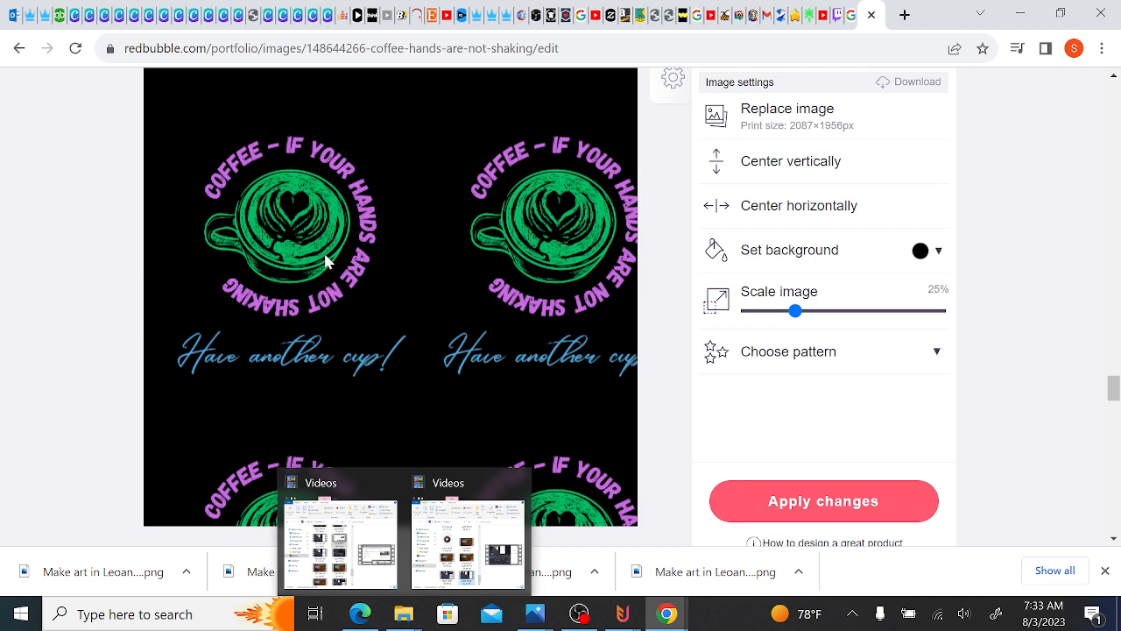
left_click_drag(325, 255, 528, 281)
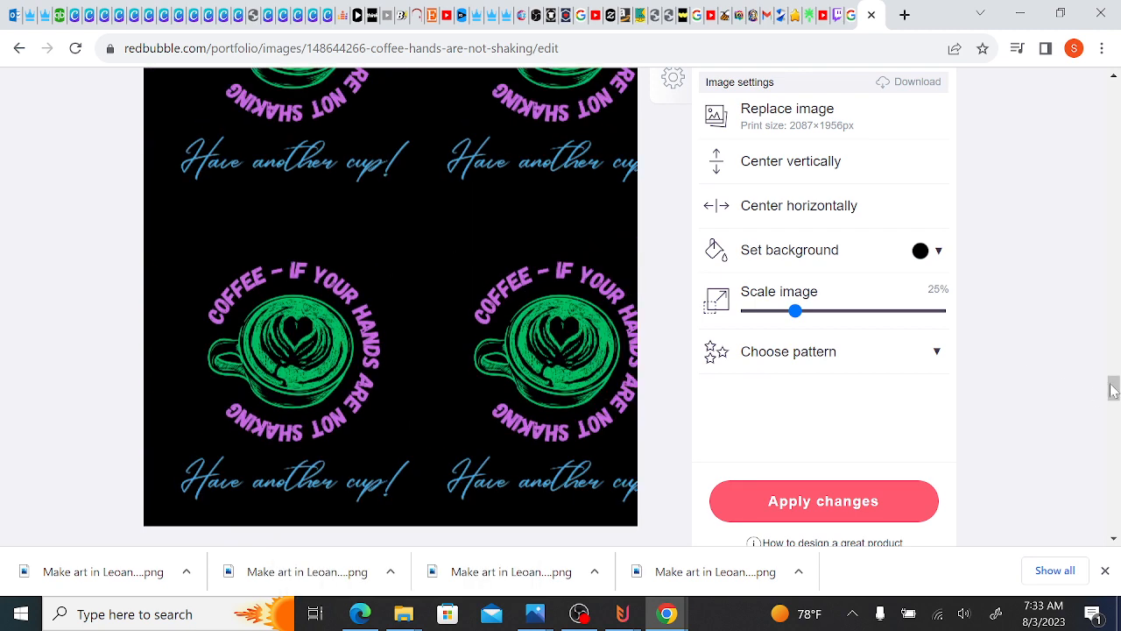
left_click_drag(1113, 390, 1114, 361)
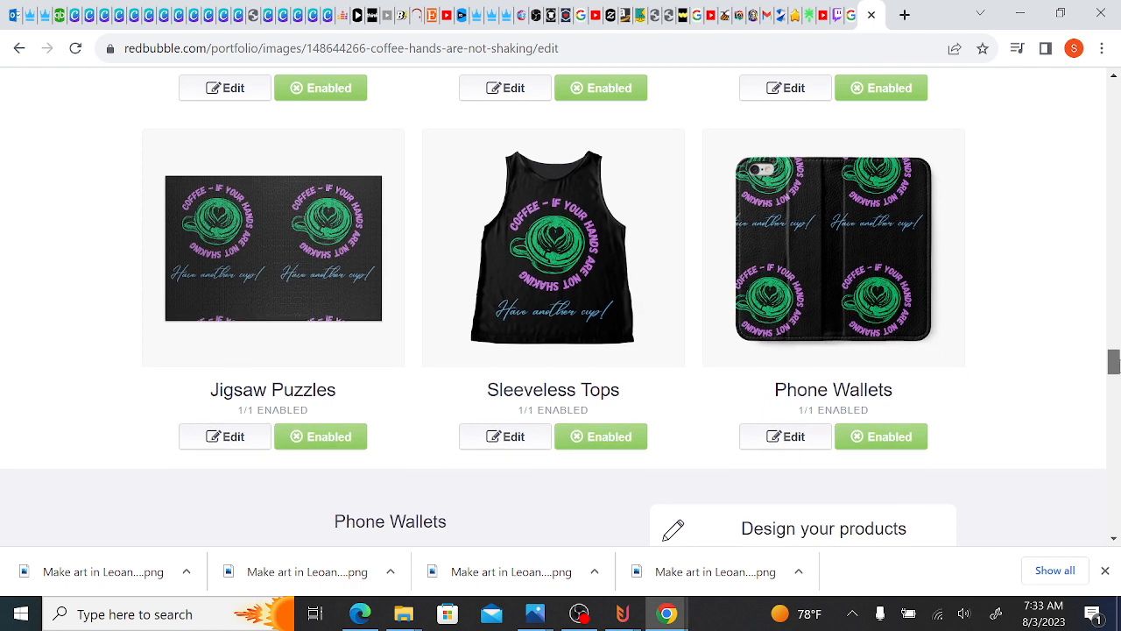
- Open the Jigsaw Puzzles design, set its artwork scale to 81% and position two complete cups with taglines inside the print area
left_click(229, 443)
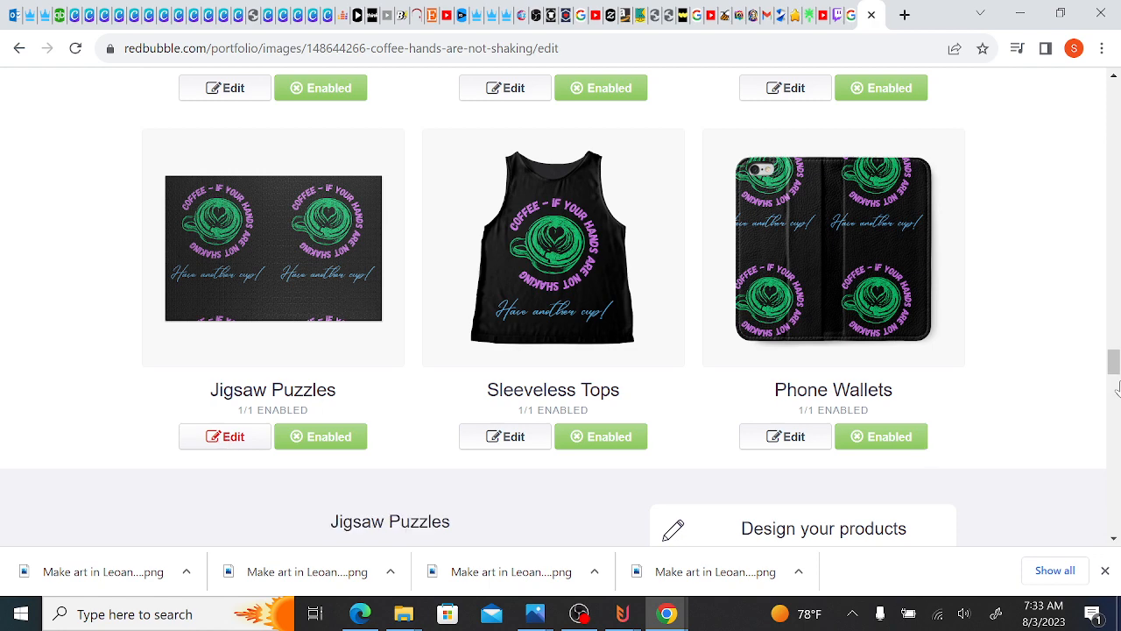
left_click_drag(1115, 358, 1114, 380)
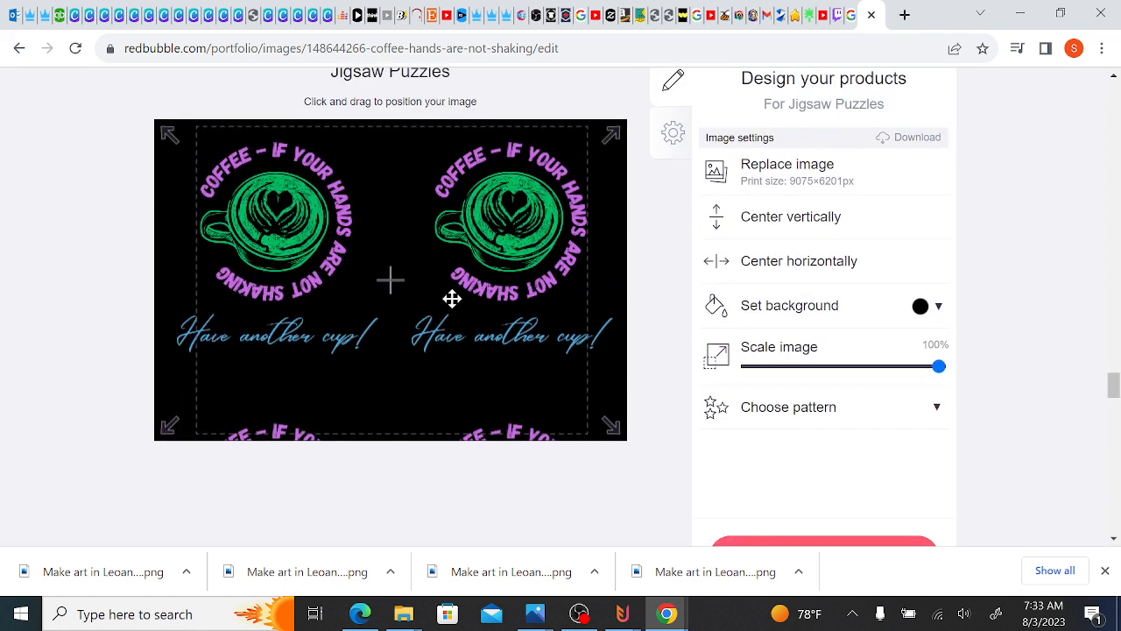
left_click_drag(536, 350, 552, 385)
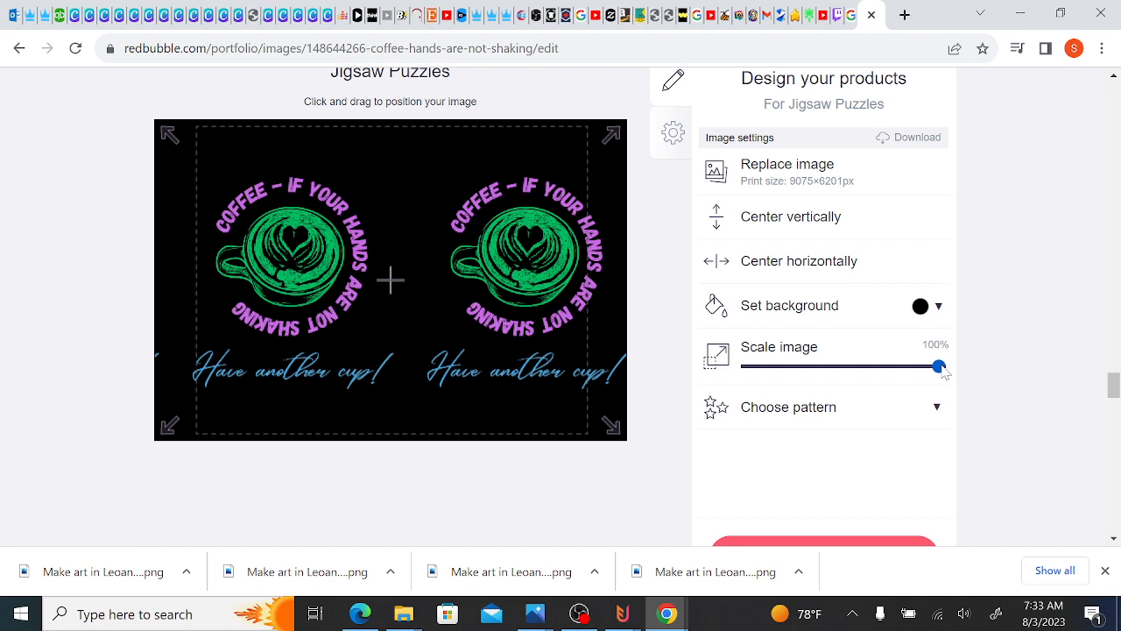
left_click_drag(925, 364, 929, 365)
left_click_drag(483, 296, 501, 322)
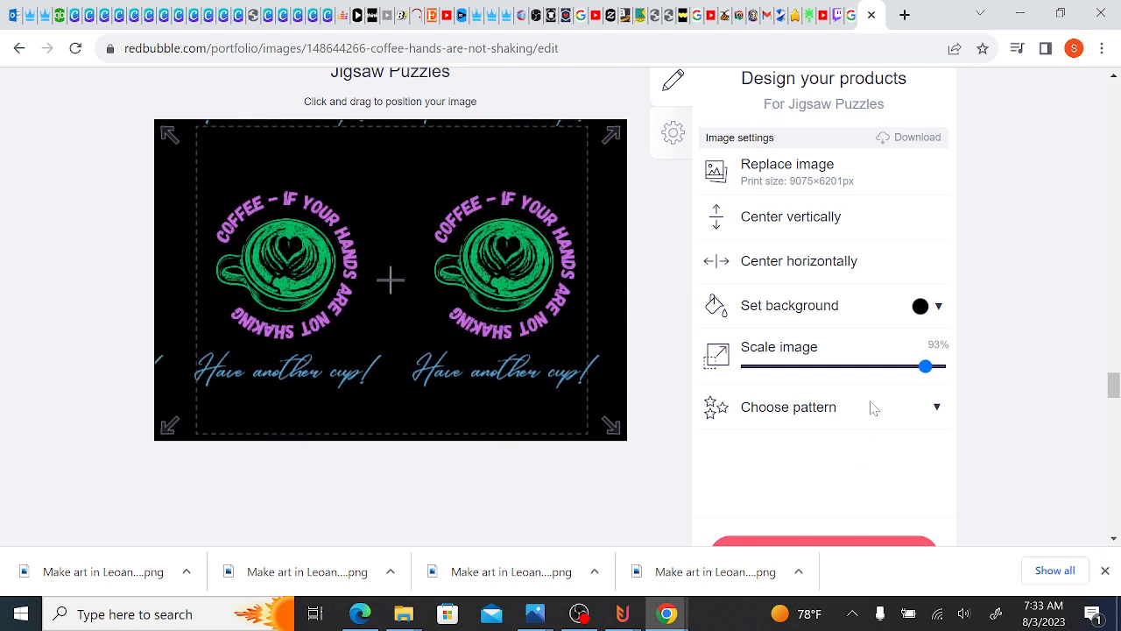
left_click_drag(927, 372, 907, 372)
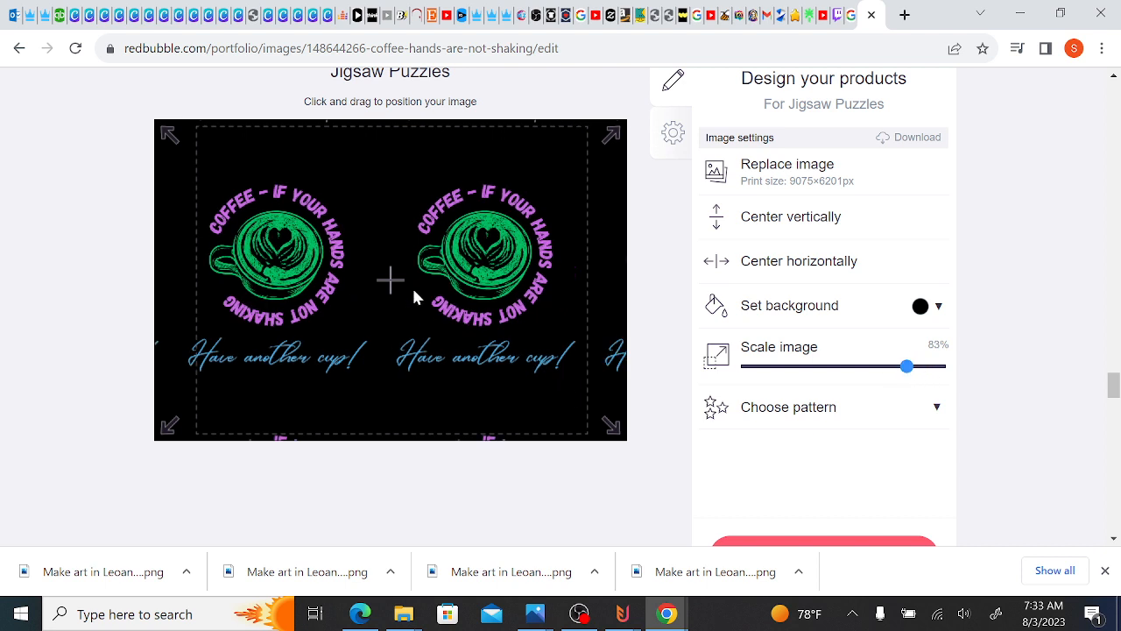
left_click_drag(436, 317, 461, 315)
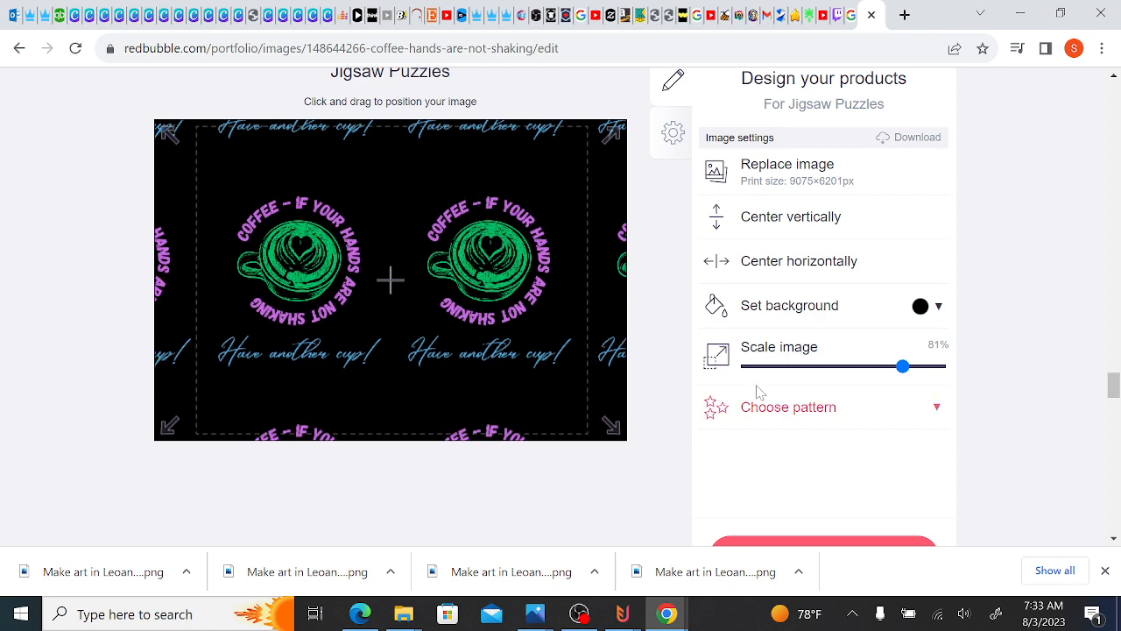
- Check the jigsaw puzzle preview and apply the changes to the product
left_click(1117, 406)
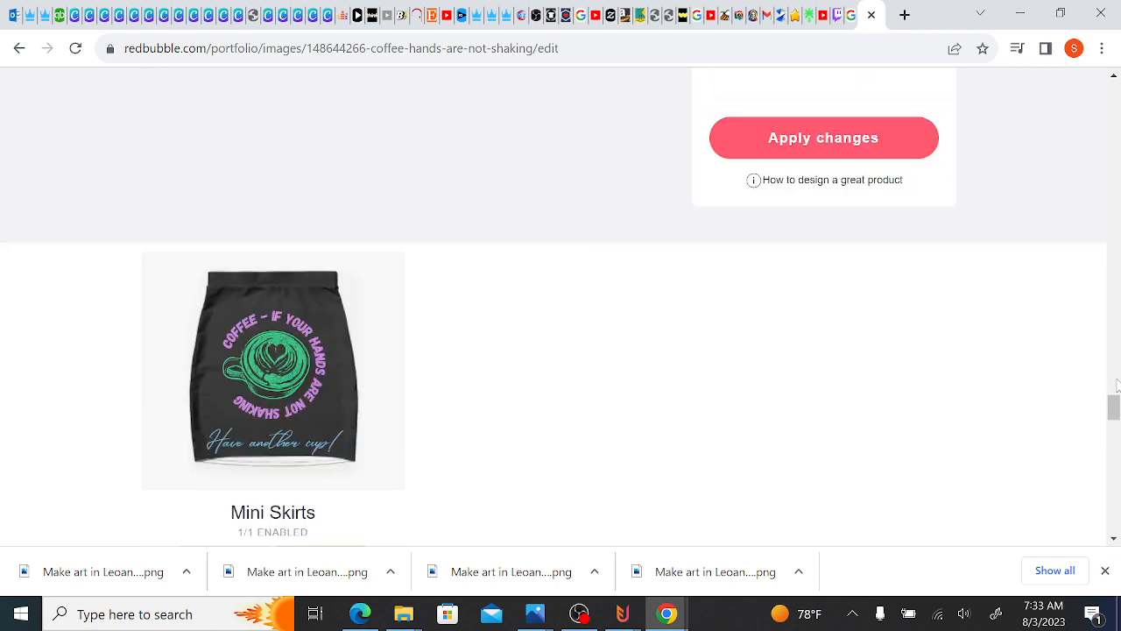
left_click(1117, 131)
left_click(1117, 131)
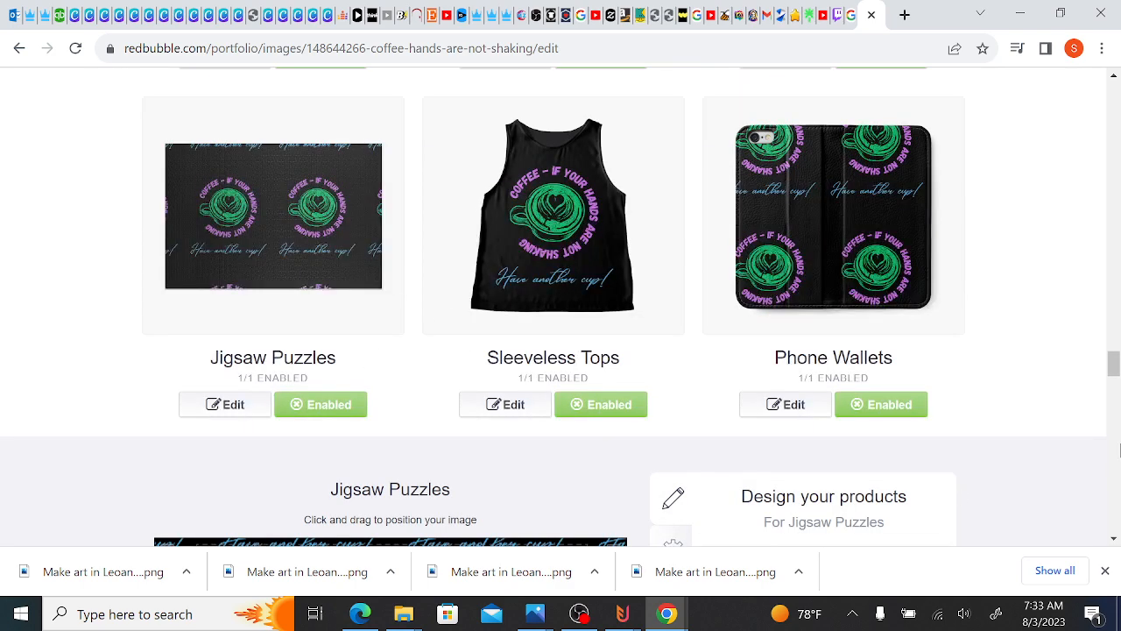
left_click(1117, 449)
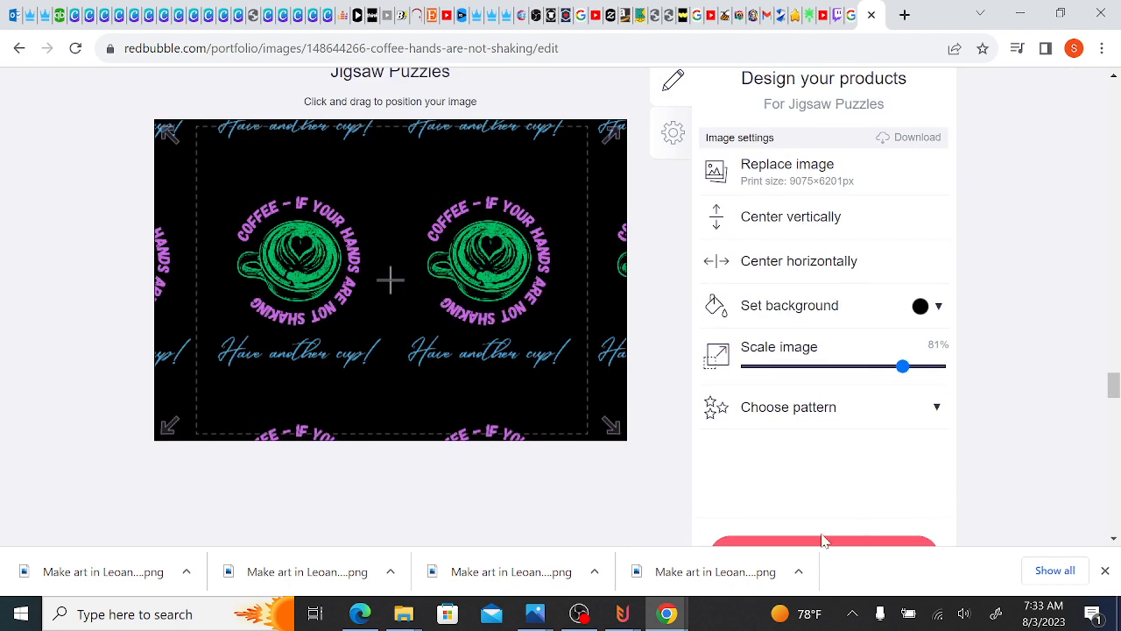
scroll(1110, 389, "down", 2)
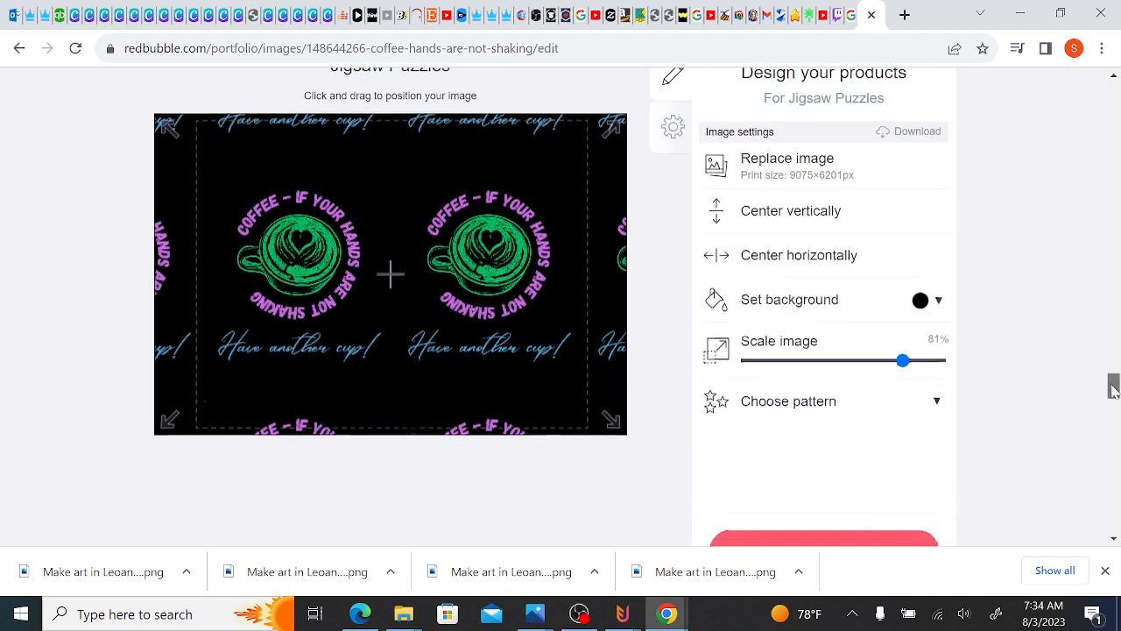
left_click(824, 430)
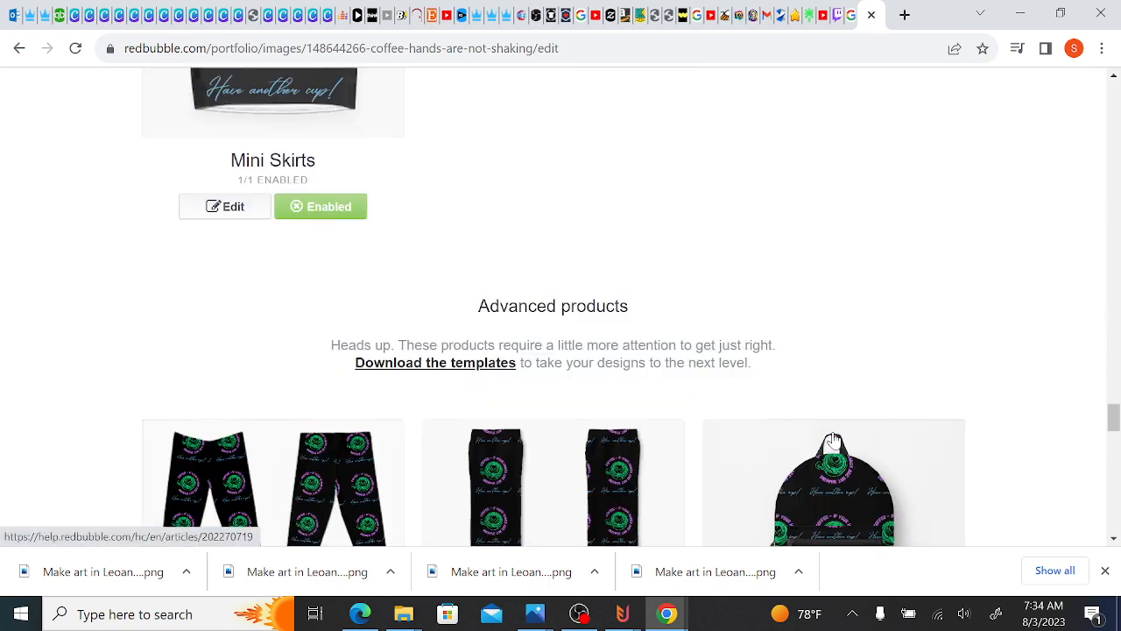
- Open the Pin Buttons design, reduce its artwork to a 10% scale and shift it slightly down and right using the preview
left_click_drag(1115, 427, 1091, 377)
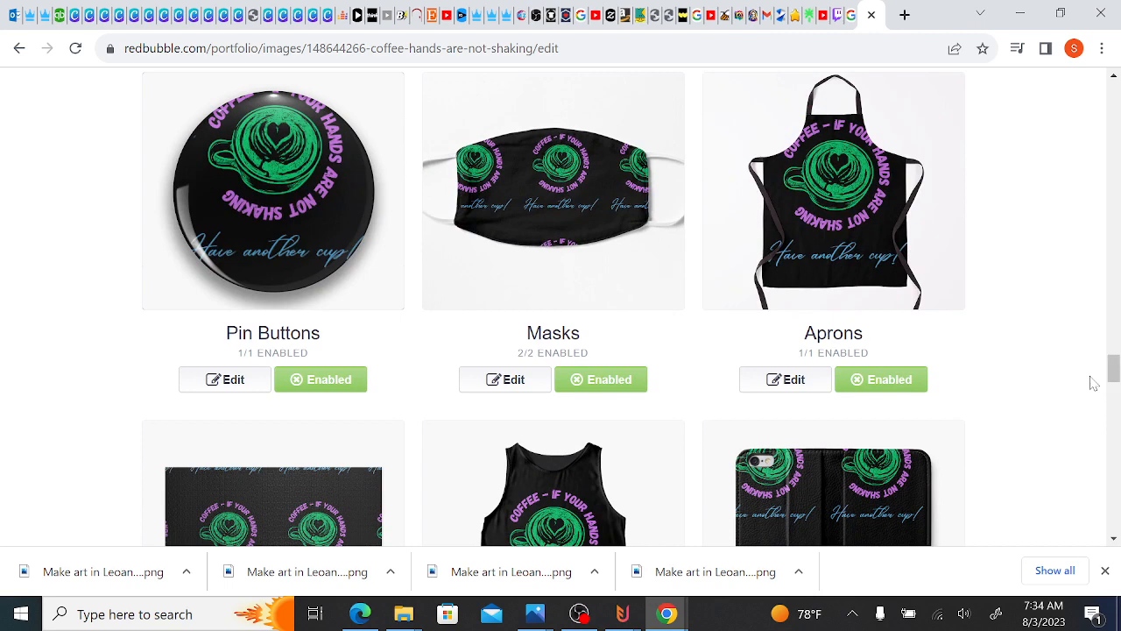
left_click(240, 383)
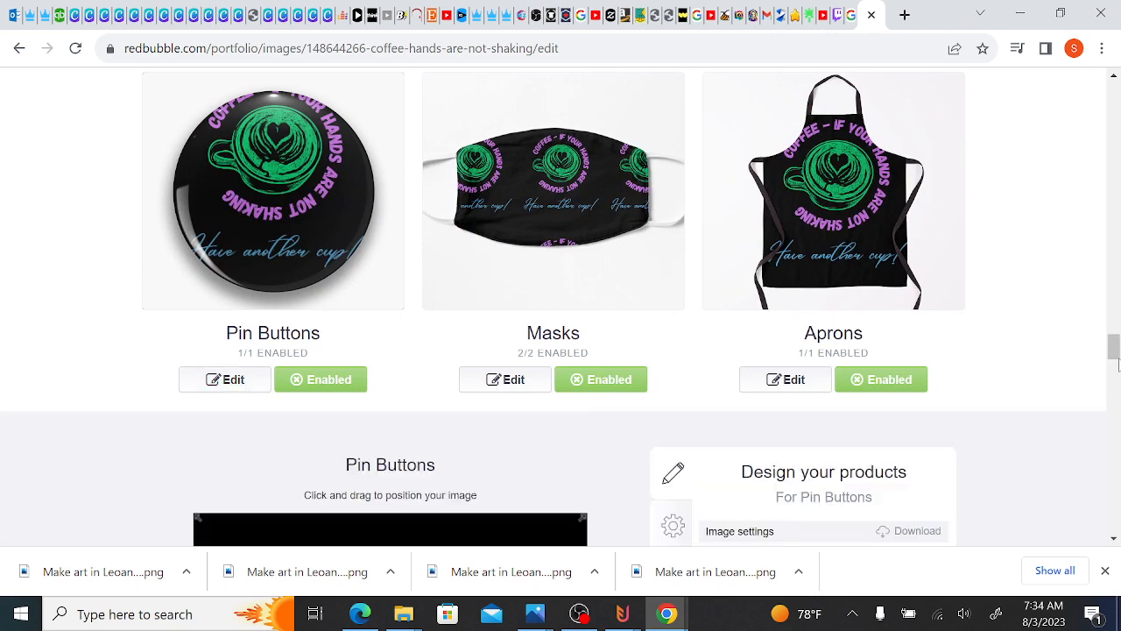
scroll(1114, 361, "down", 3)
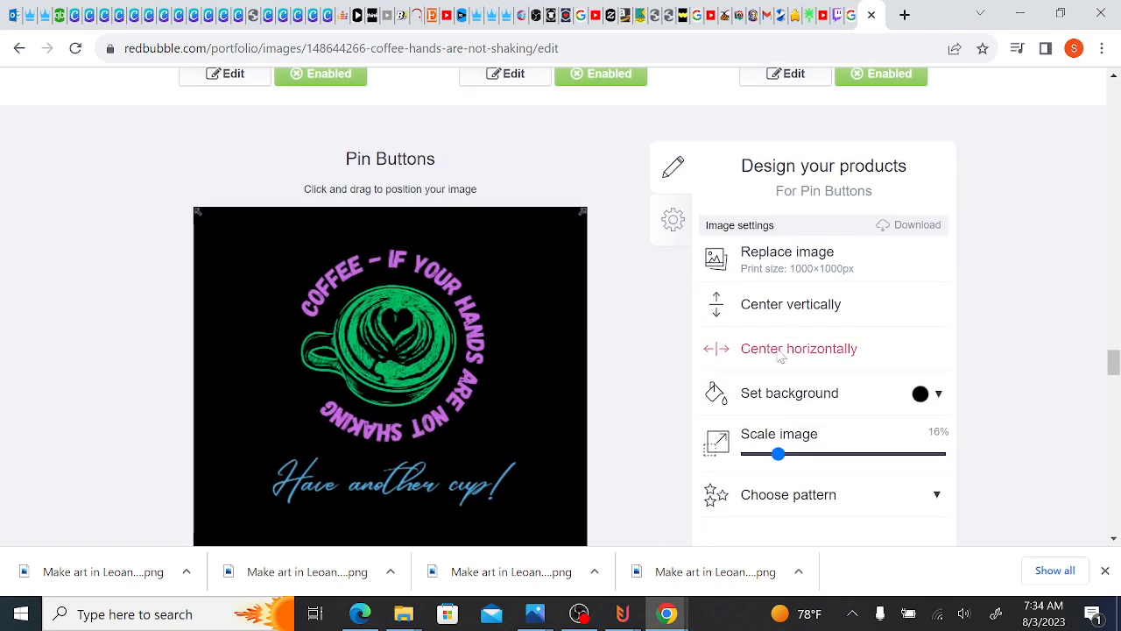
left_click_drag(478, 314, 477, 344)
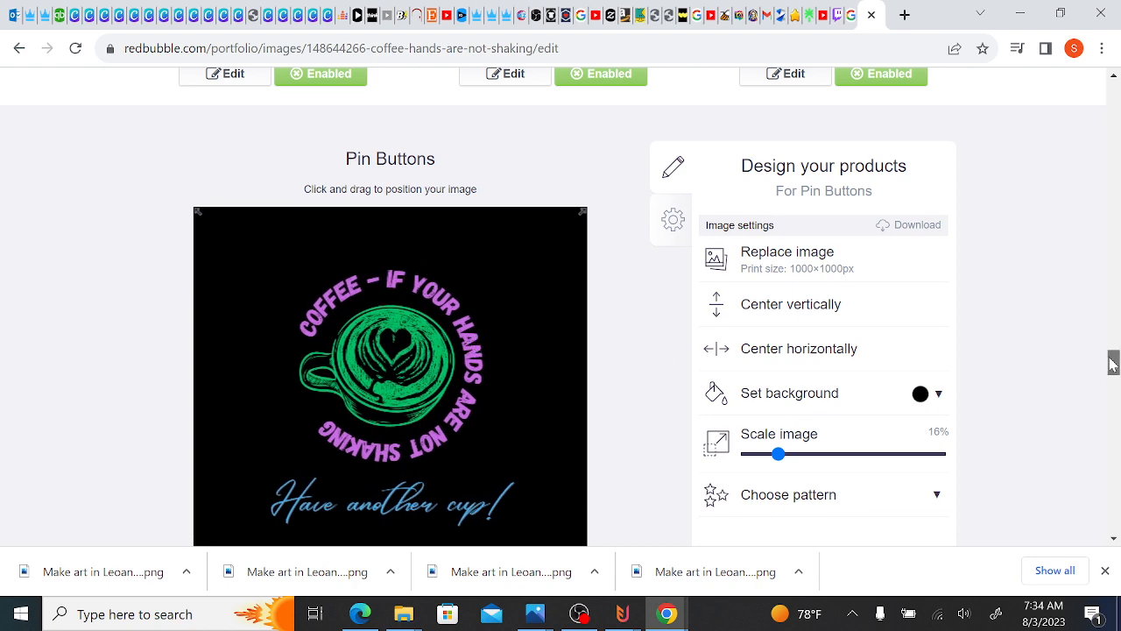
mouse_move(1113, 365)
left_mouse_down()
mouse_move(1114, 344)
mouse_move(1114, 386)
mouse_move(1113, 373)
left_mouse_up()
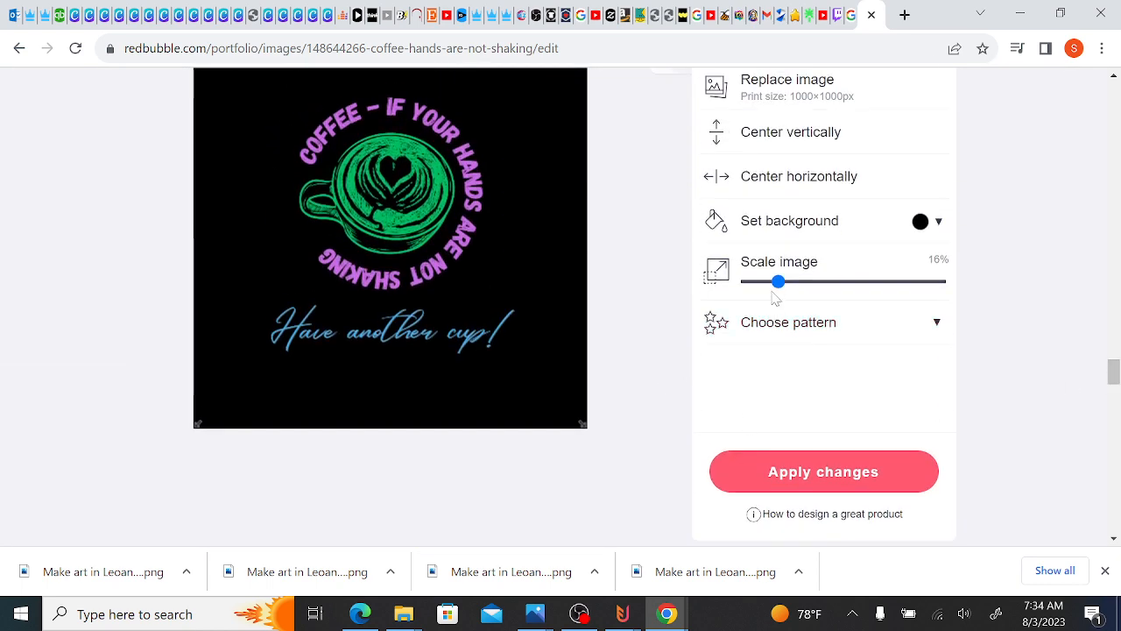
mouse_move(777, 289)
left_mouse_down()
mouse_move(753, 290)
mouse_move(768, 289)
left_mouse_up()
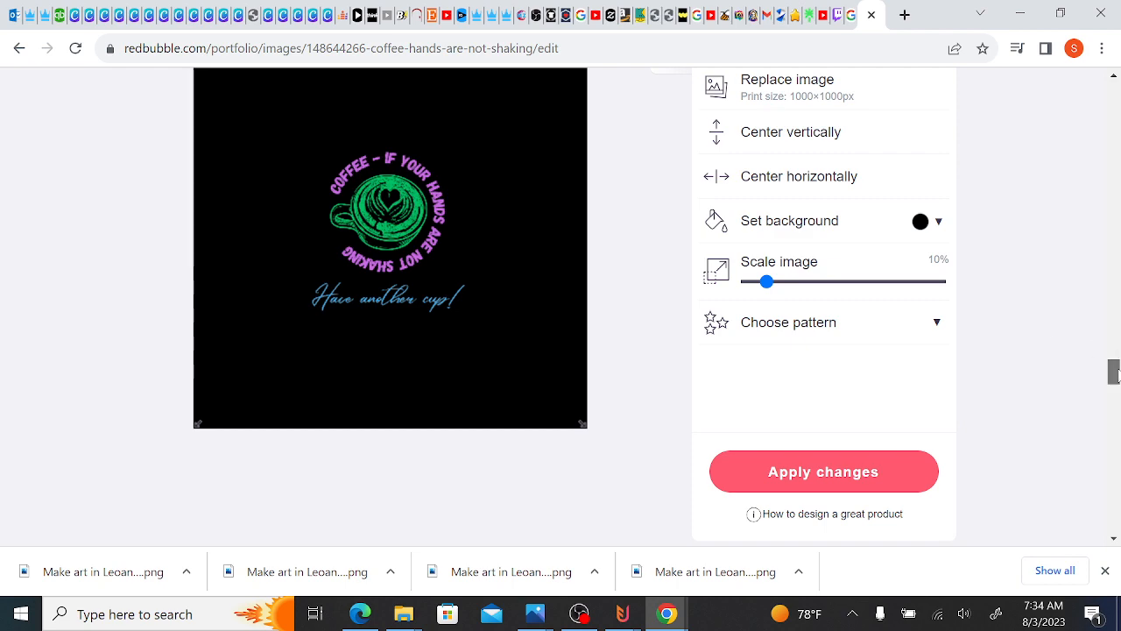
left_click_drag(1115, 361, 1115, 347)
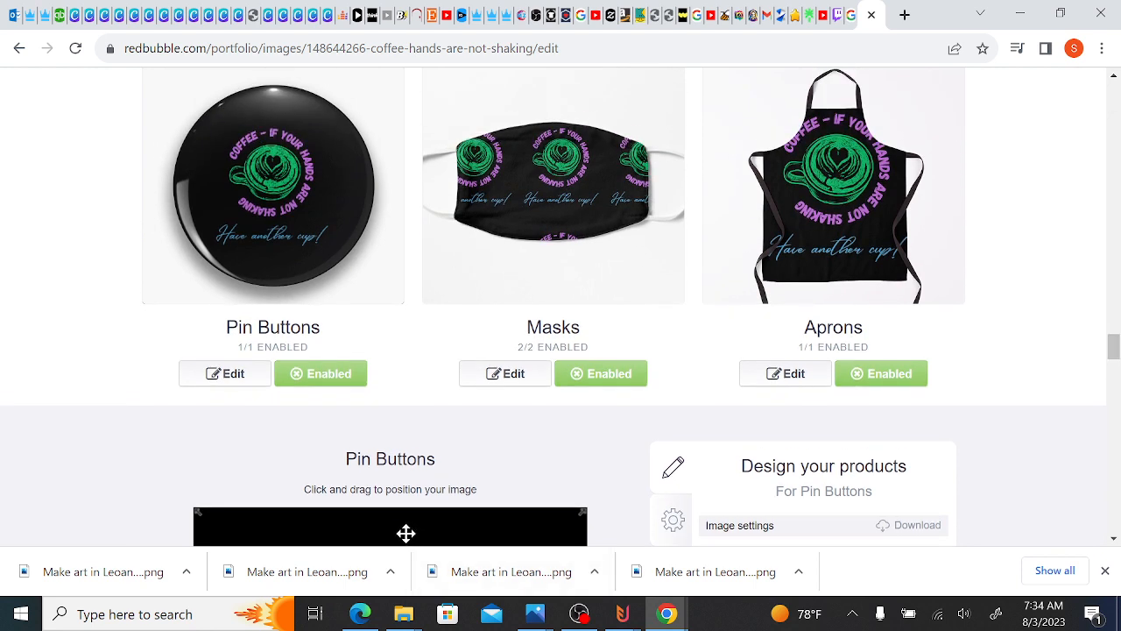
left_click_drag(407, 534, 413, 535)
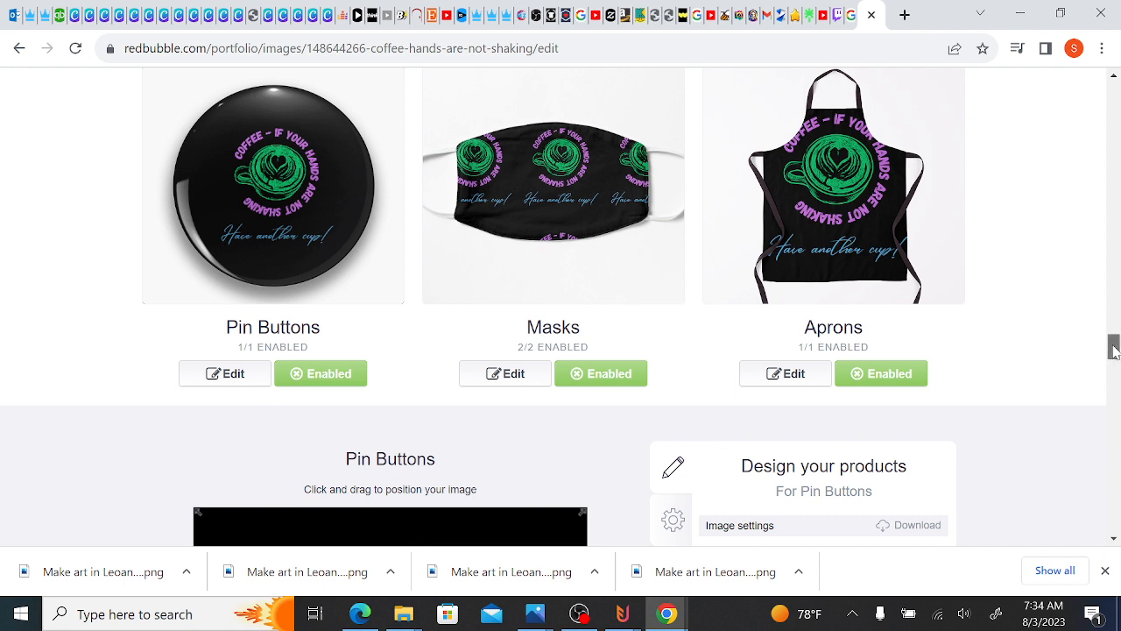
- Set the pin button artwork's scale to 13% and apply the changes
left_click_drag(1114, 348, 1115, 365)
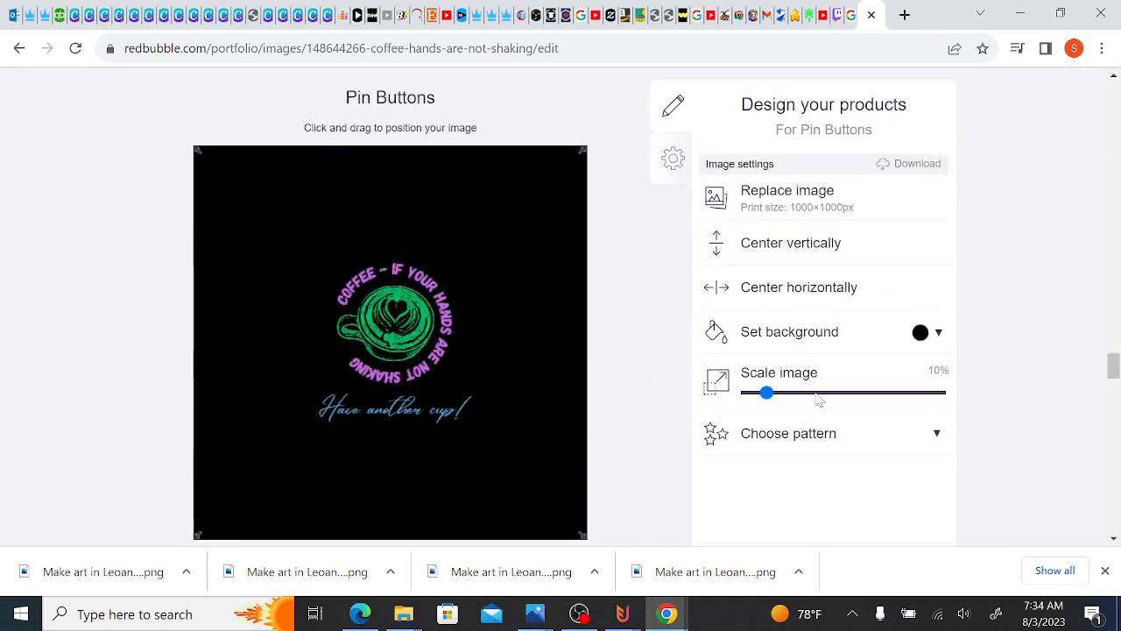
left_click_drag(767, 395, 774, 394)
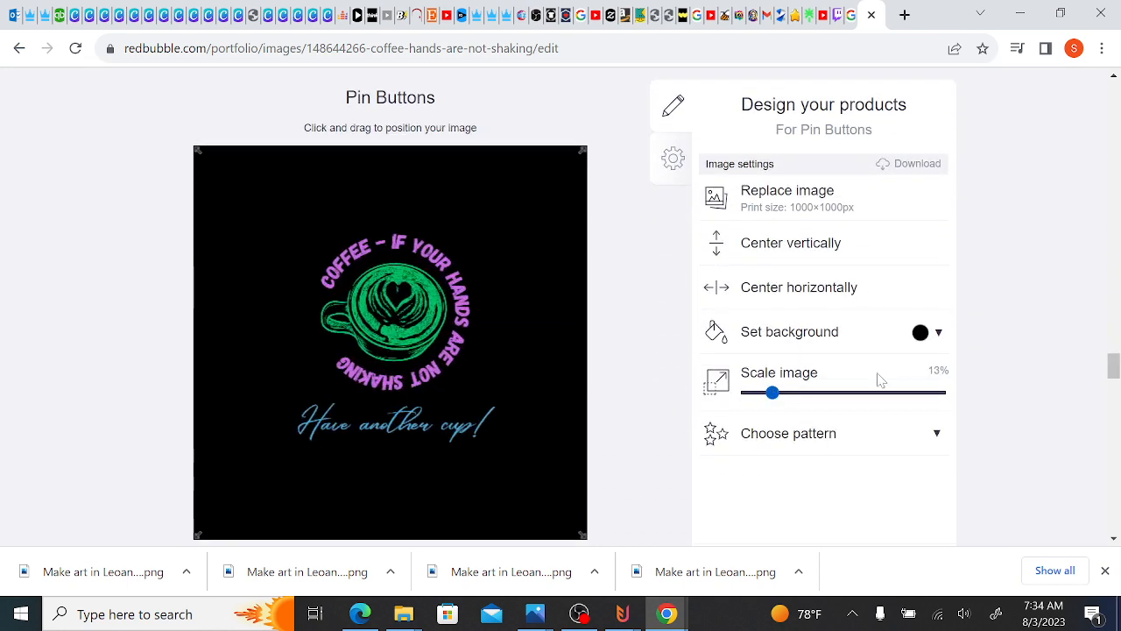
mouse_move(1115, 376)
left_mouse_down()
mouse_move(1115, 349)
mouse_move(1116, 389)
left_mouse_up()
left_click(836, 424)
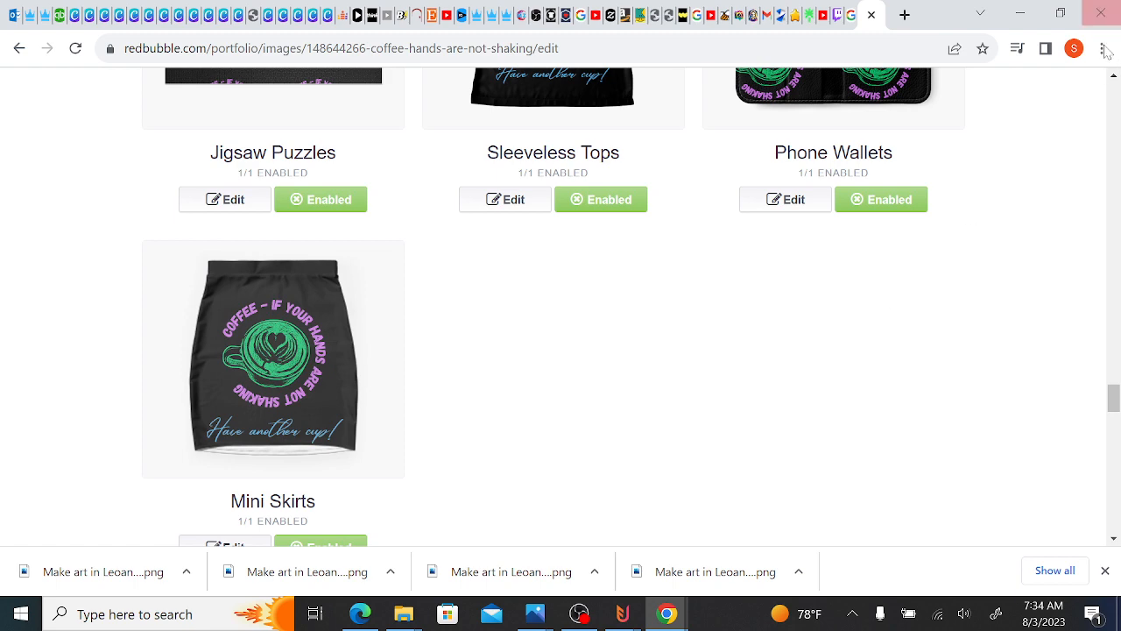
- Open the Aprons design, set its artwork scale to 89% and move the cup down below the bib's upper edge
left_click(1114, 76)
scroll(1114, 76, "up", 7)
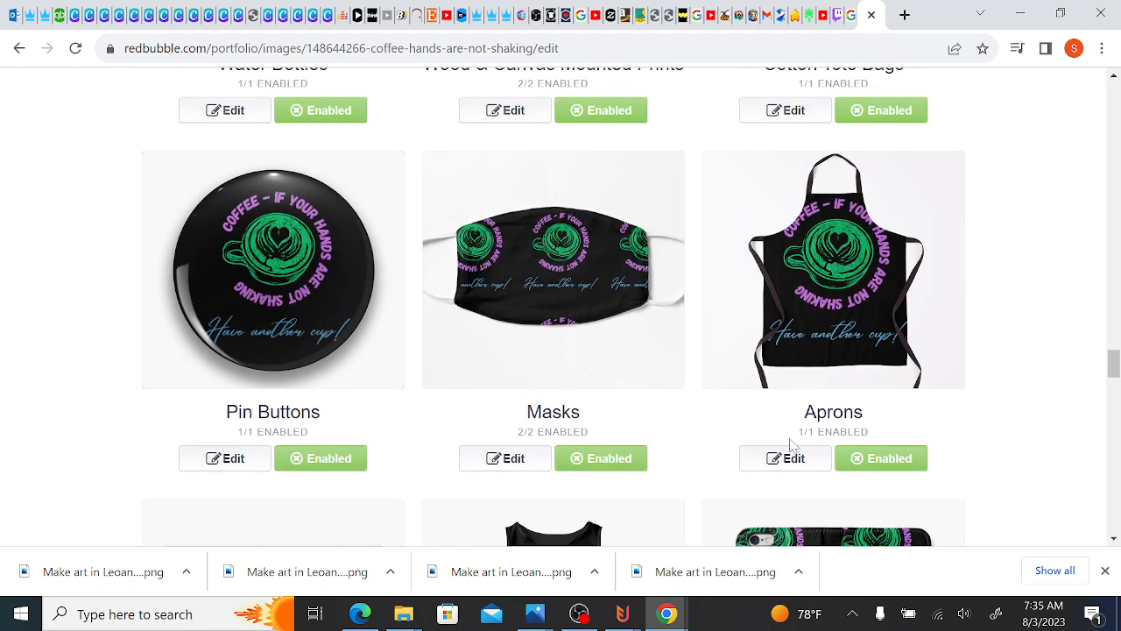
left_click(793, 469)
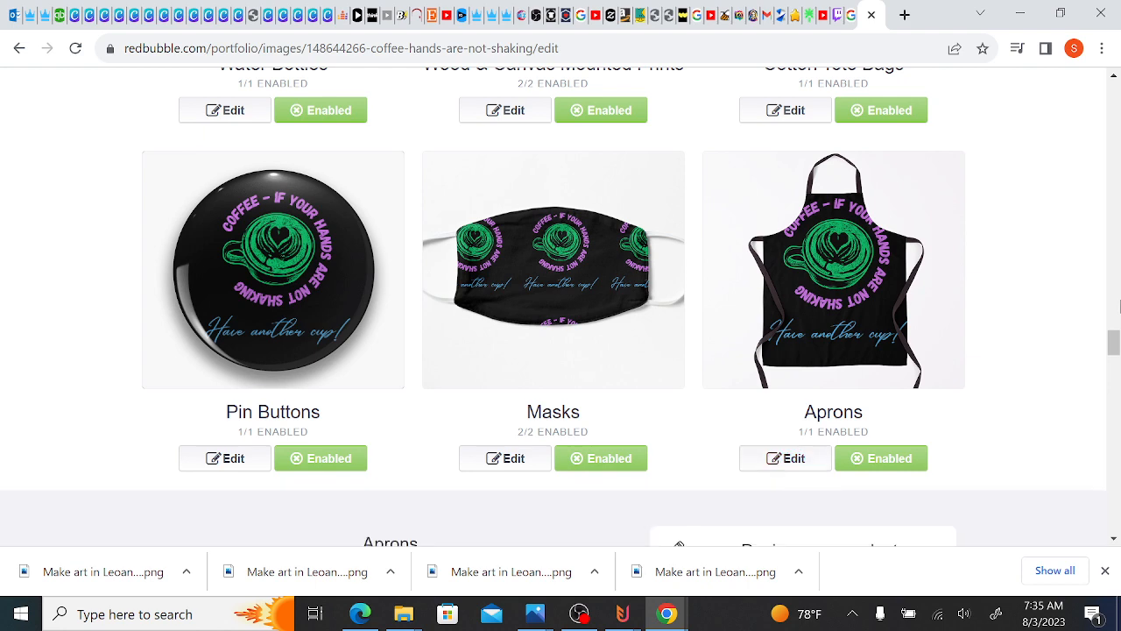
left_click_drag(1114, 342, 1113, 368)
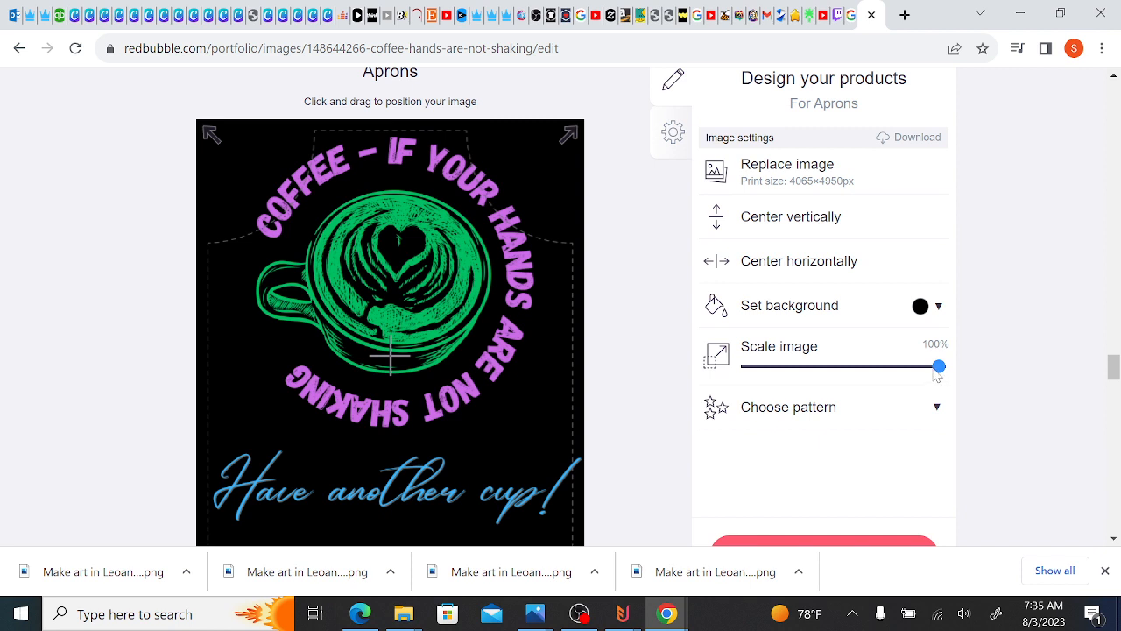
left_click_drag(937, 368, 919, 368)
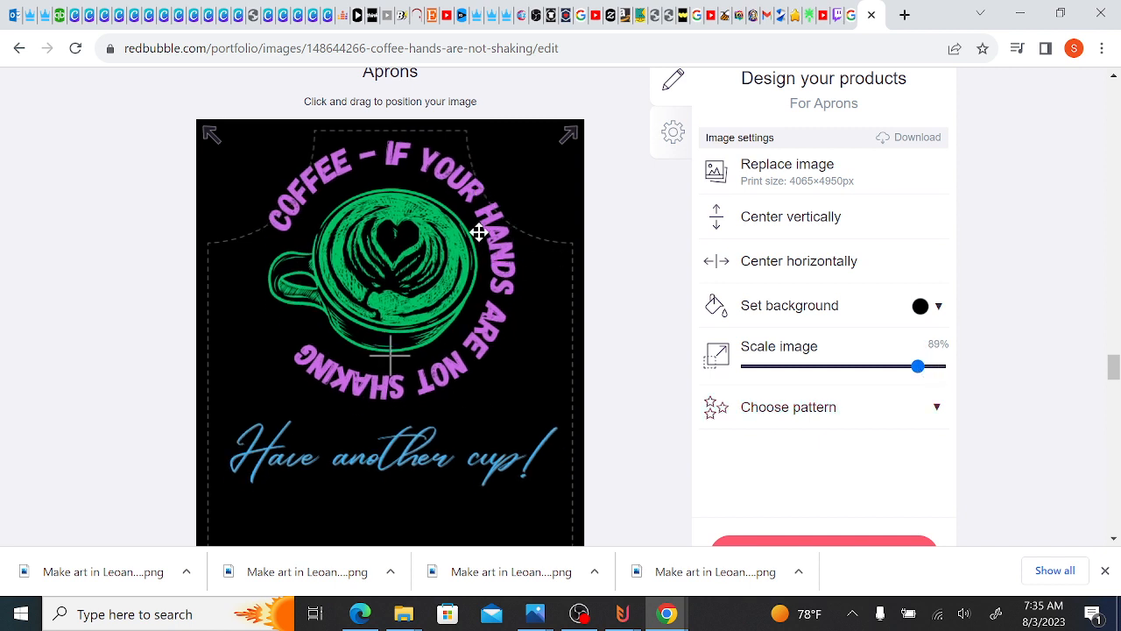
left_click_drag(362, 321, 360, 359)
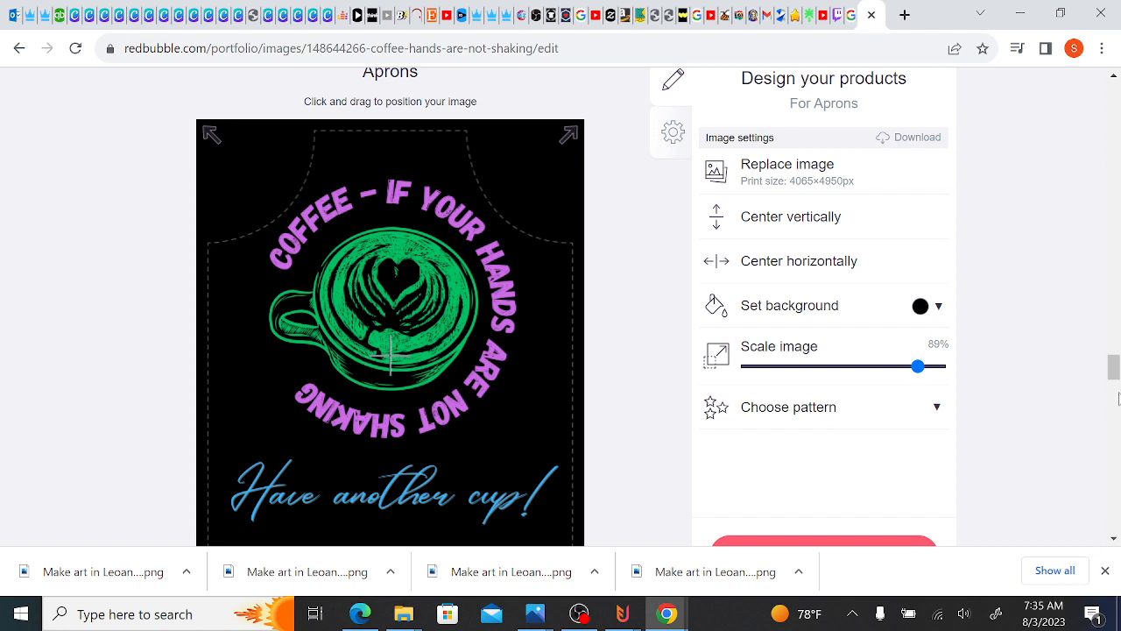
- Fine-tune the apron artwork's position so the cup and tagline fit within the print area, and apply the changes
mouse_move(1115, 386)
left_mouse_down()
mouse_move(1115, 357)
mouse_move(1115, 384)
left_mouse_up()
left_click_drag(400, 290, 401, 320)
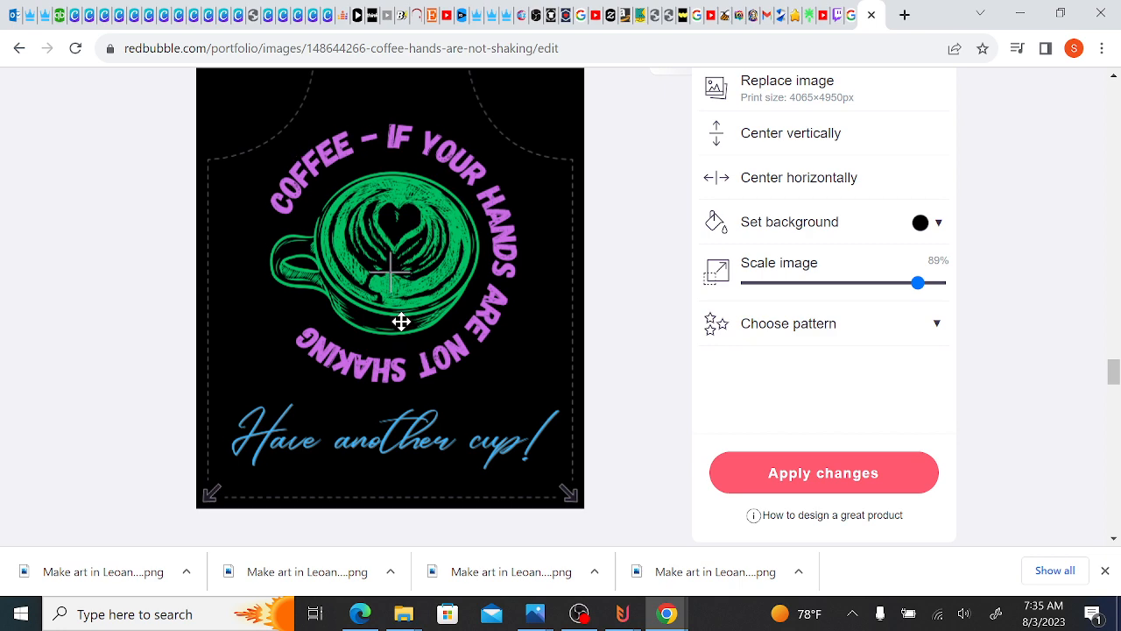
left_click_drag(1116, 361, 1115, 384)
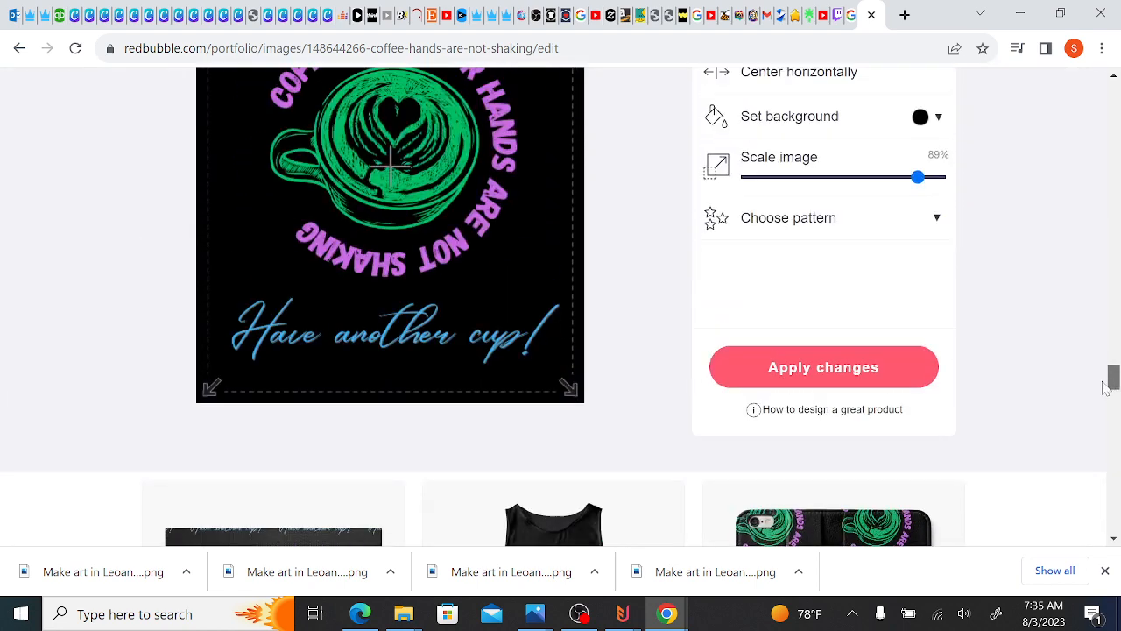
left_click(833, 367)
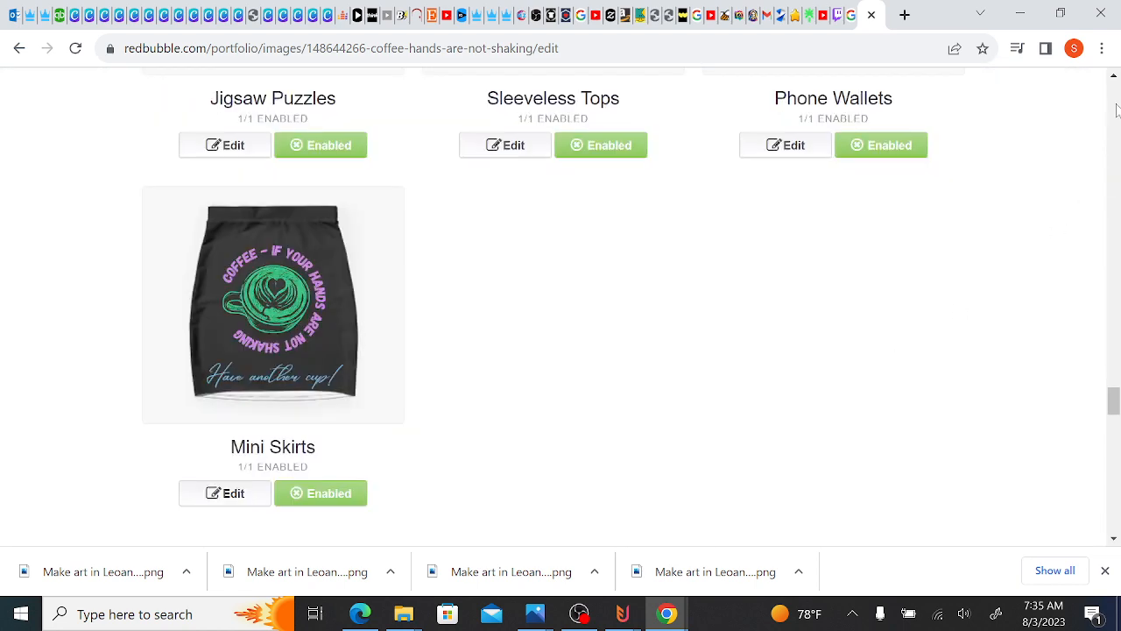
- Review the apron preview and the other product previews up to the row with water bottles, mounted prints and cotton tote bags
left_click(1114, 79)
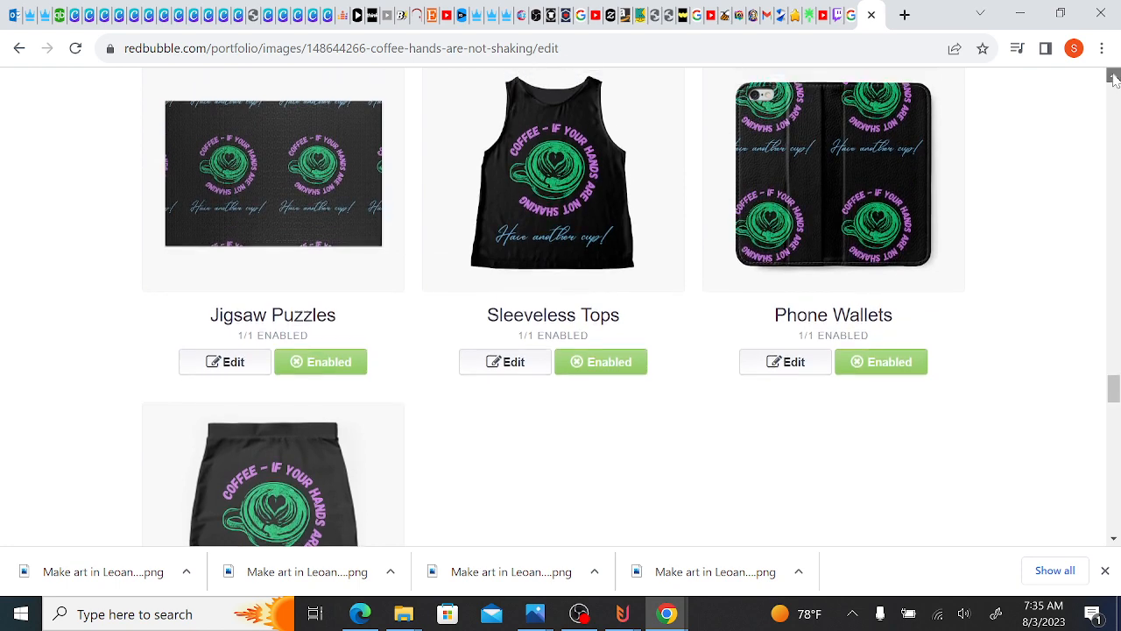
left_click(1115, 79)
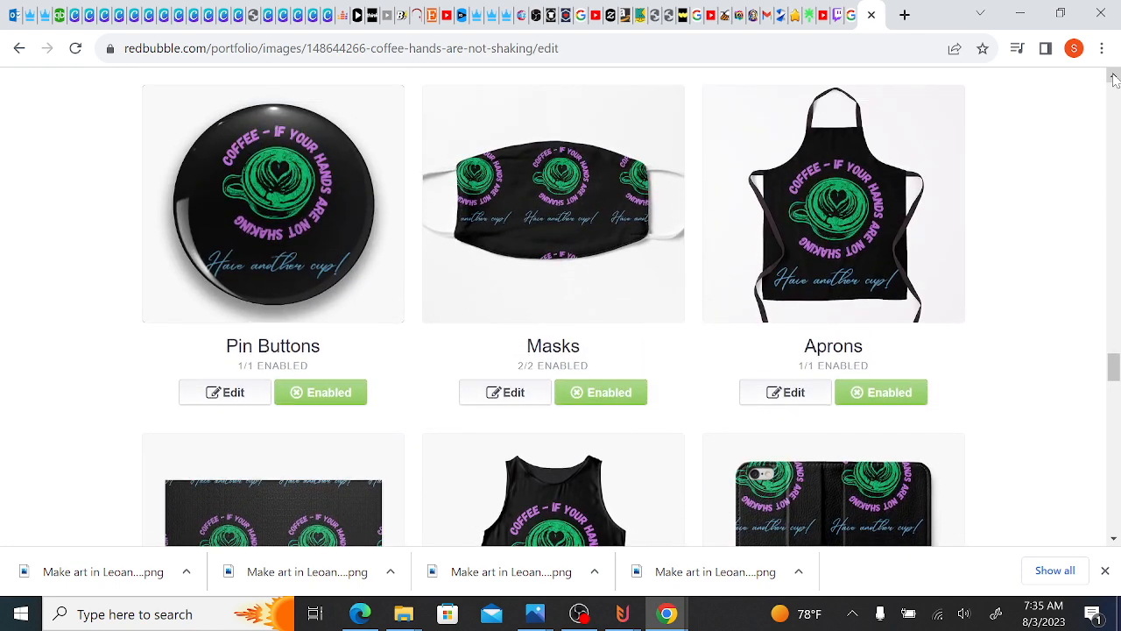
left_click(1114, 79)
left_click(1114, 79)
left_click(1114, 79)
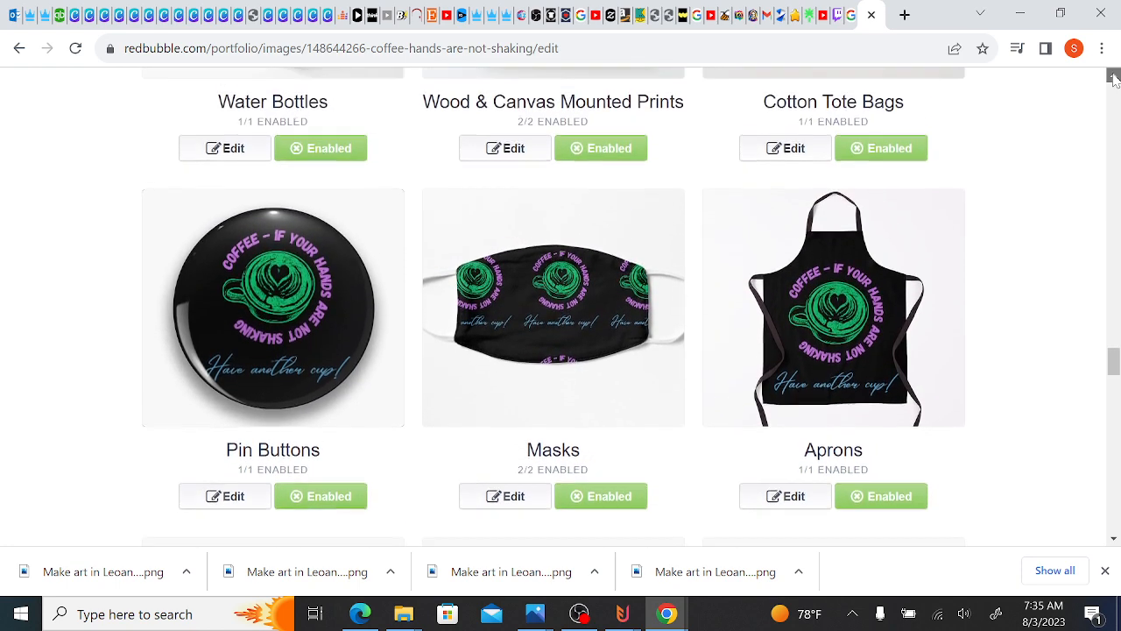
left_click(1114, 78)
left_click(1114, 79)
left_click(1115, 79)
left_click(1114, 79)
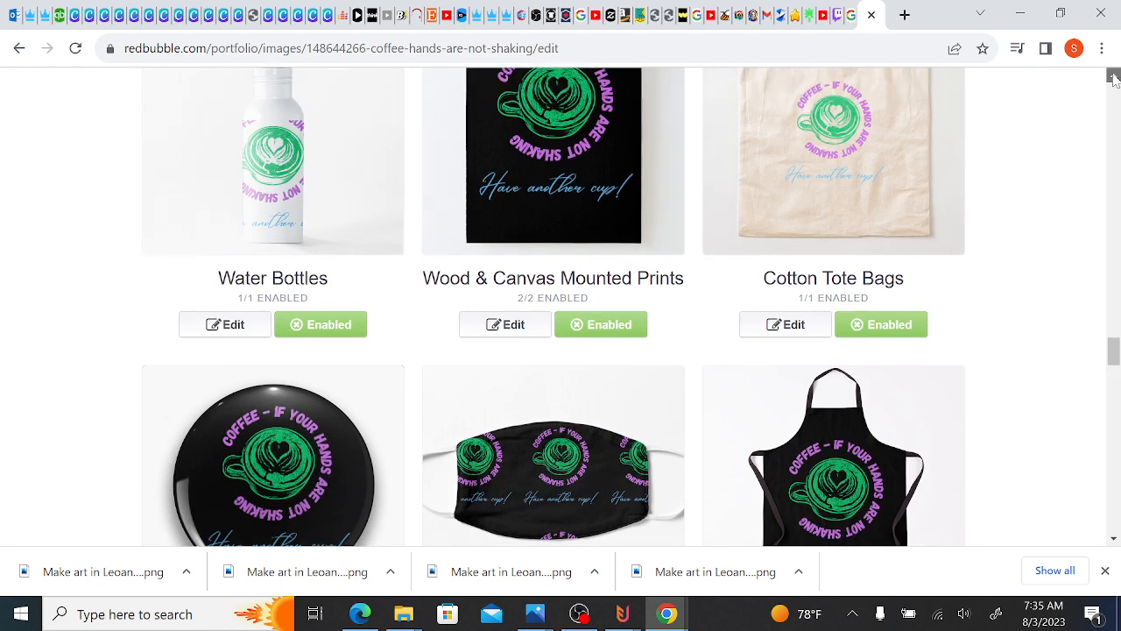
left_click(1114, 79)
left_click(1115, 79)
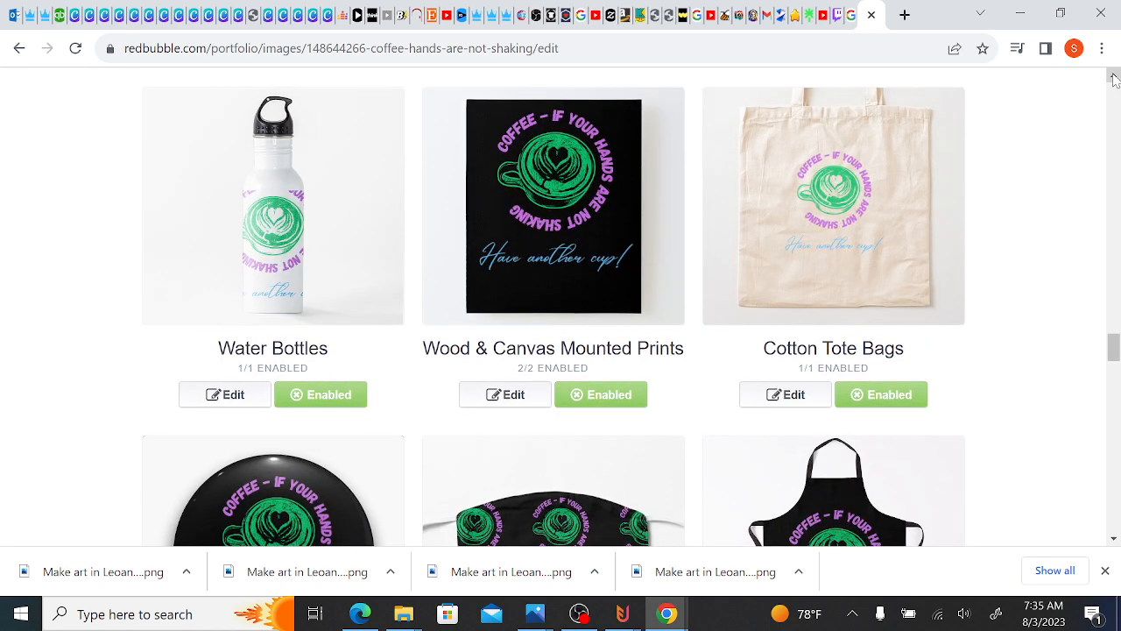
- Open the Water Bottles design and move the artwork down and slightly sideways so the curved slogan and tagline fit inside the print area
left_click(1115, 79)
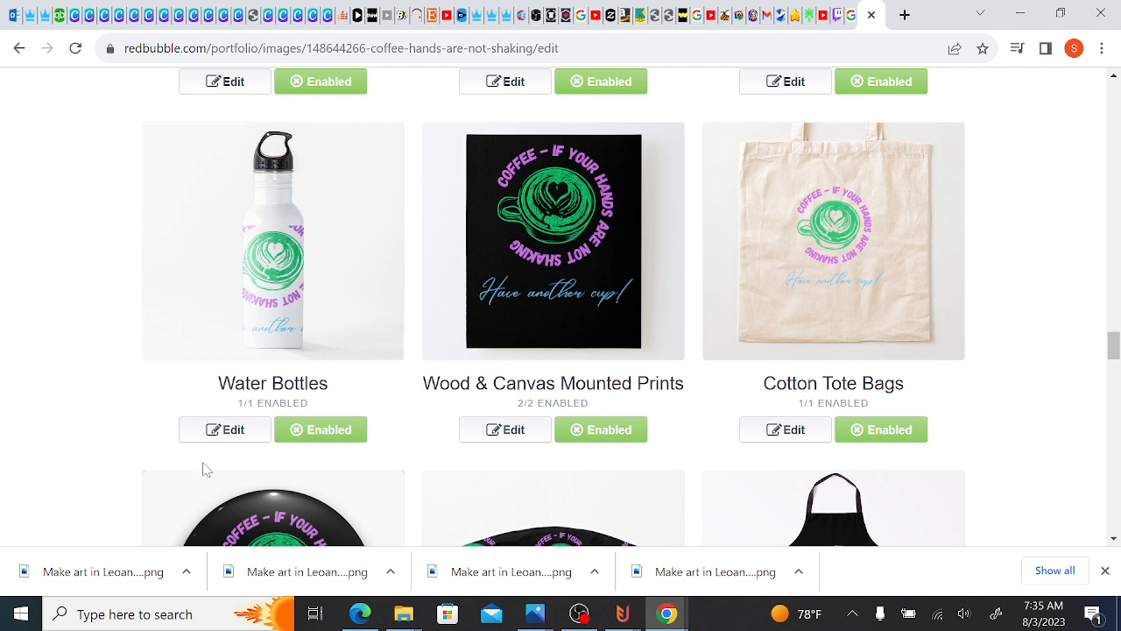
left_click(253, 425)
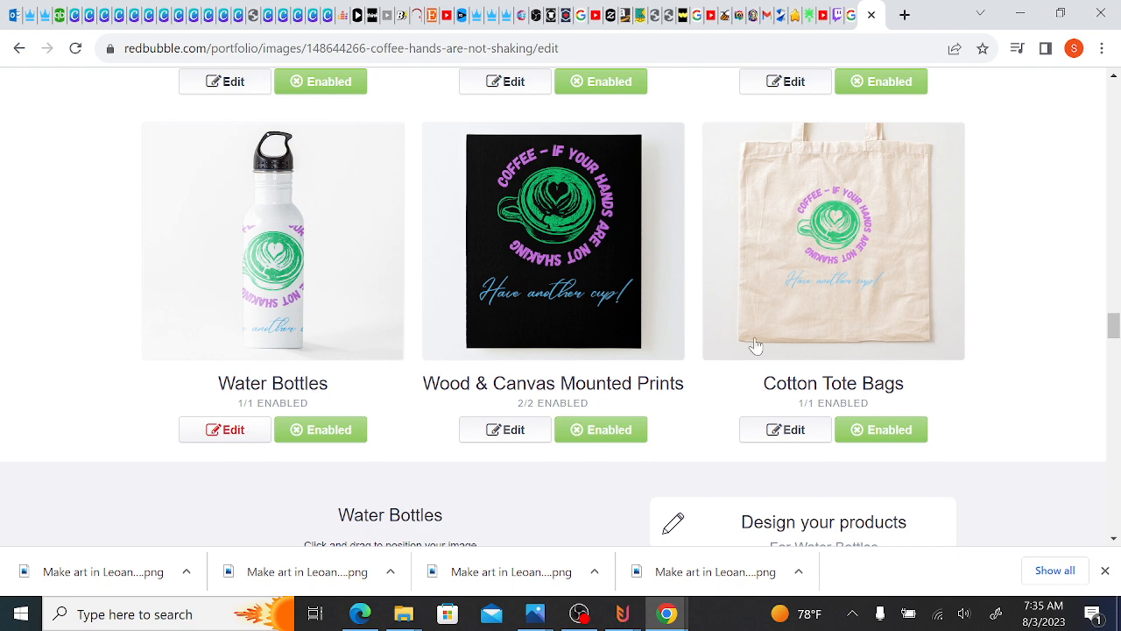
left_click_drag(1116, 341, 1114, 364)
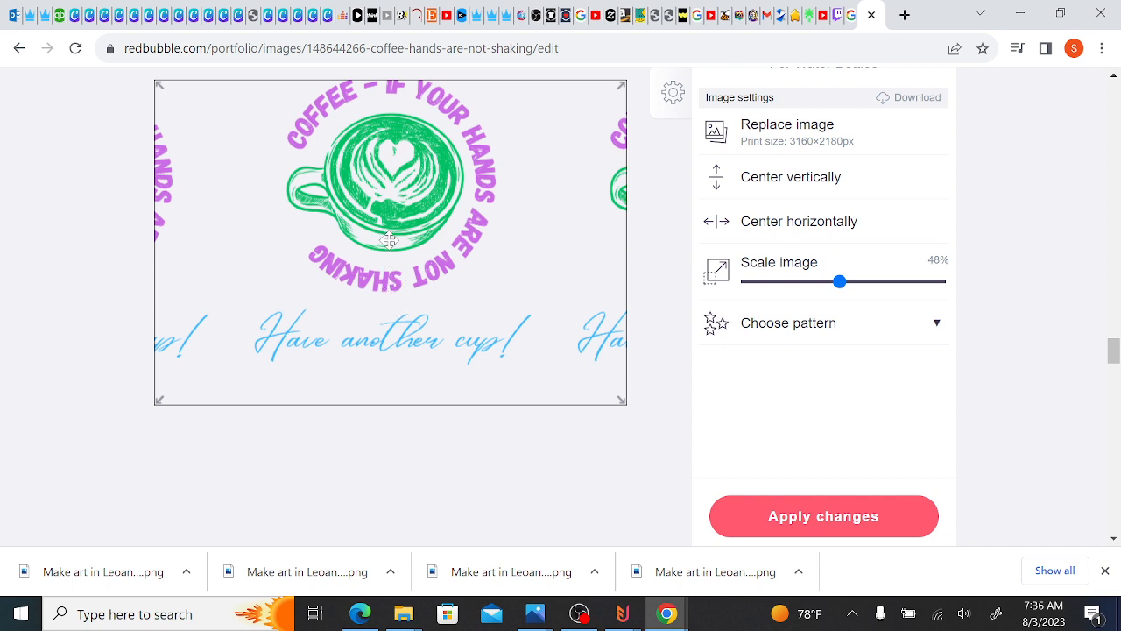
mouse_move(389, 275)
left_mouse_down()
mouse_move(427, 310)
mouse_move(401, 289)
left_mouse_up()
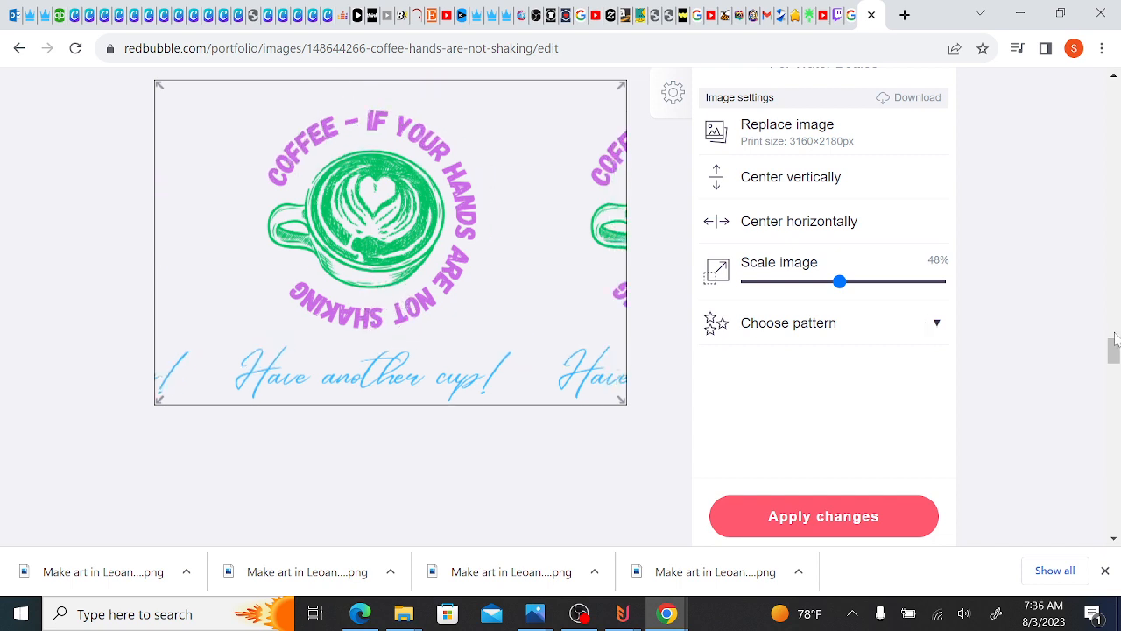
mouse_move(1114, 349)
left_mouse_down()
mouse_move(1114, 321)
mouse_move(1114, 346)
left_mouse_up()
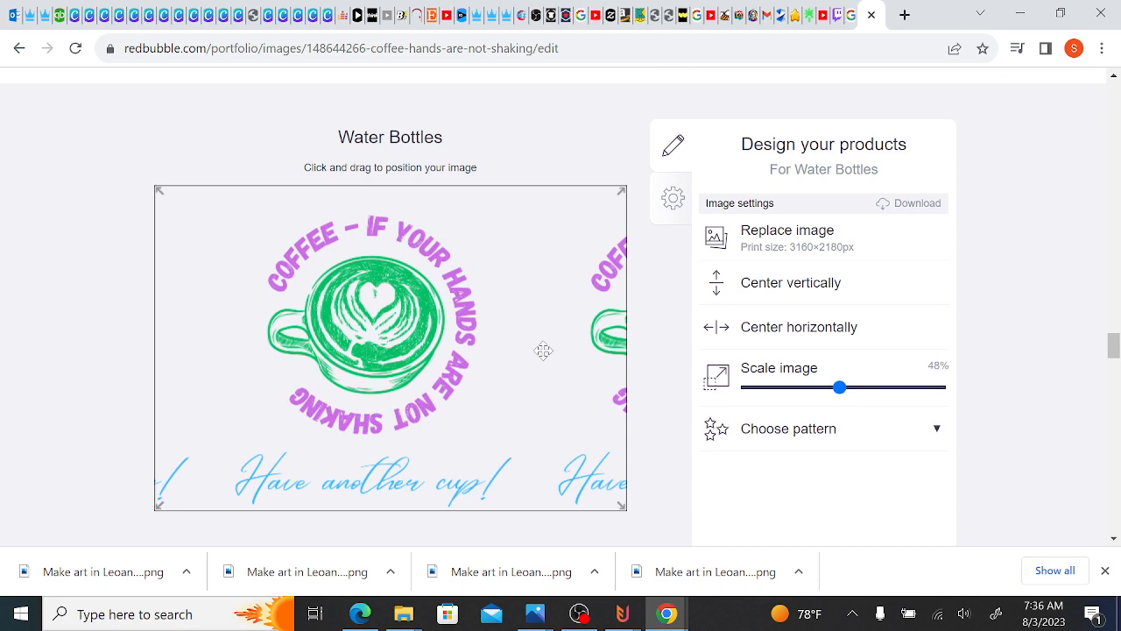
left_click_drag(543, 351, 543, 339)
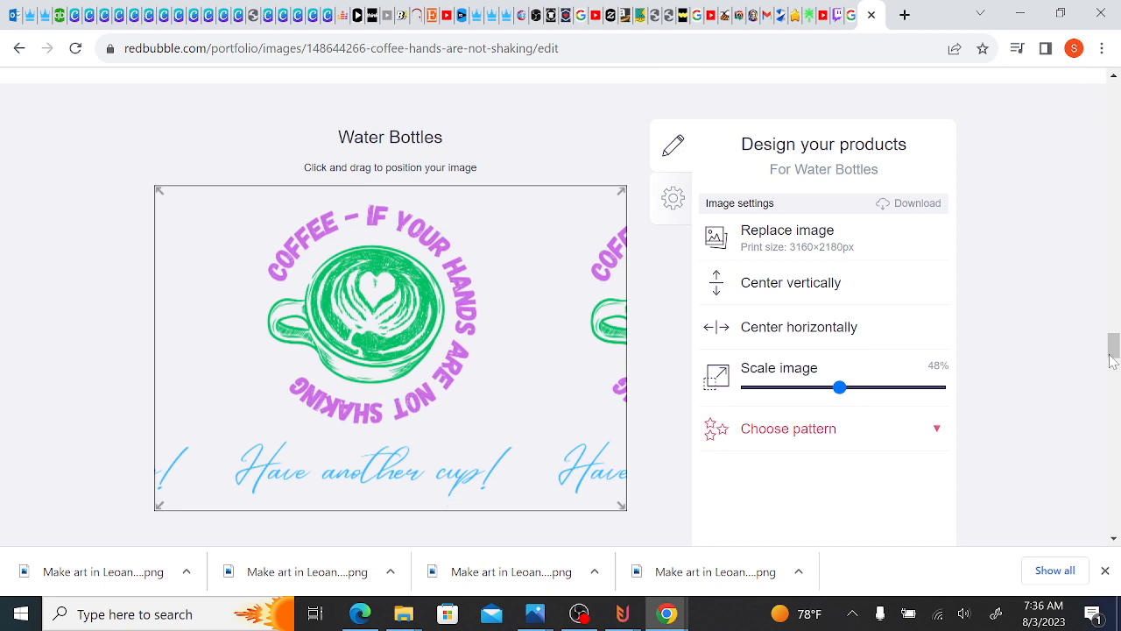
- Check the water bottle preview, nudge the artwork slightly down within the print area, and apply the changes
left_click_drag(1111, 359, 1111, 344)
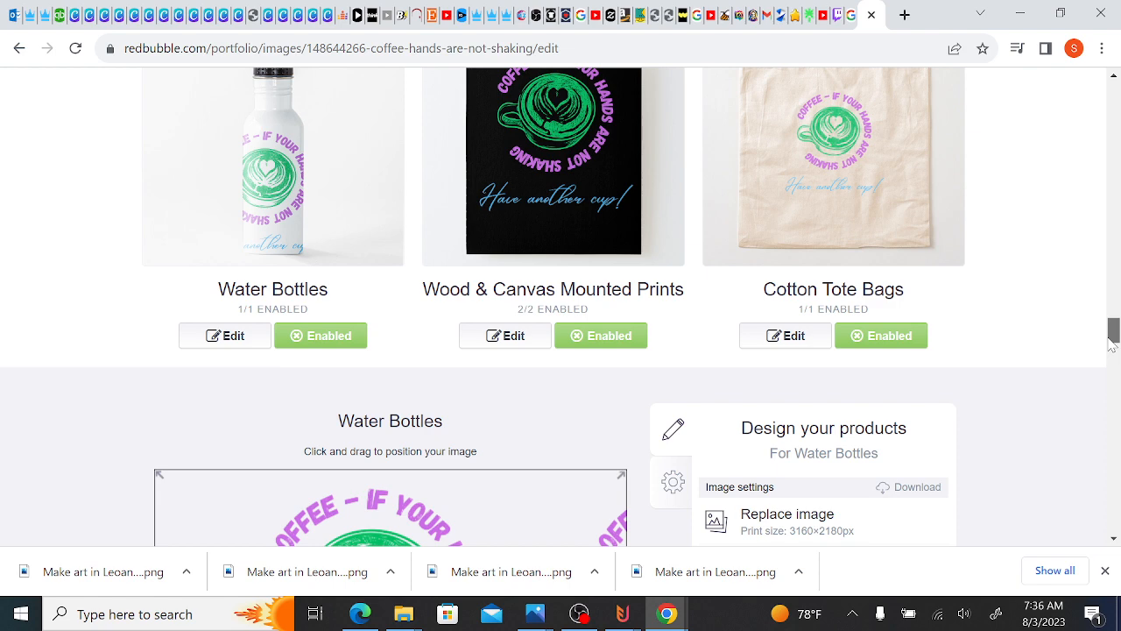
left_click_drag(1111, 344, 1111, 351)
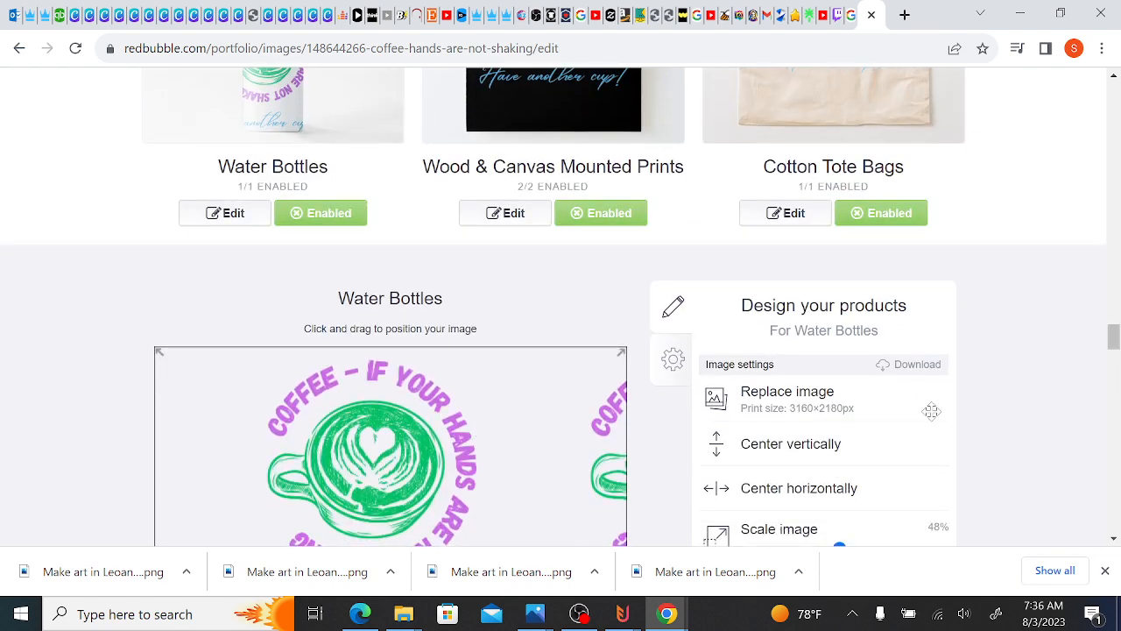
mouse_move(1112, 344)
left_mouse_down()
mouse_move(1113, 318)
mouse_move(1113, 342)
left_mouse_up()
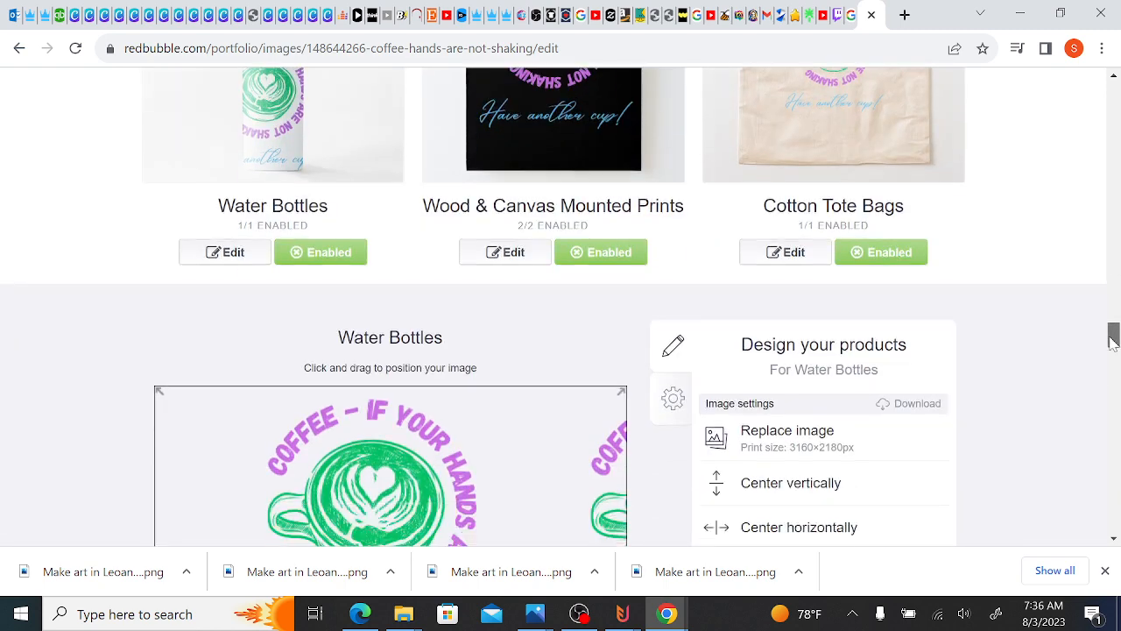
left_click_drag(434, 444, 438, 450)
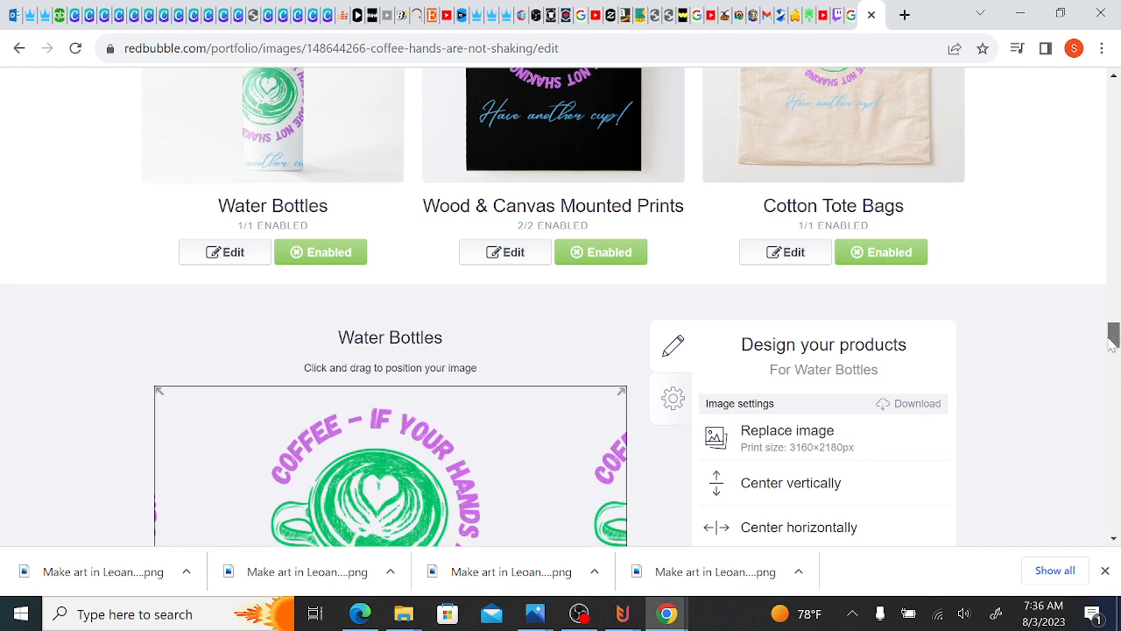
left_click_drag(1113, 345, 996, 357)
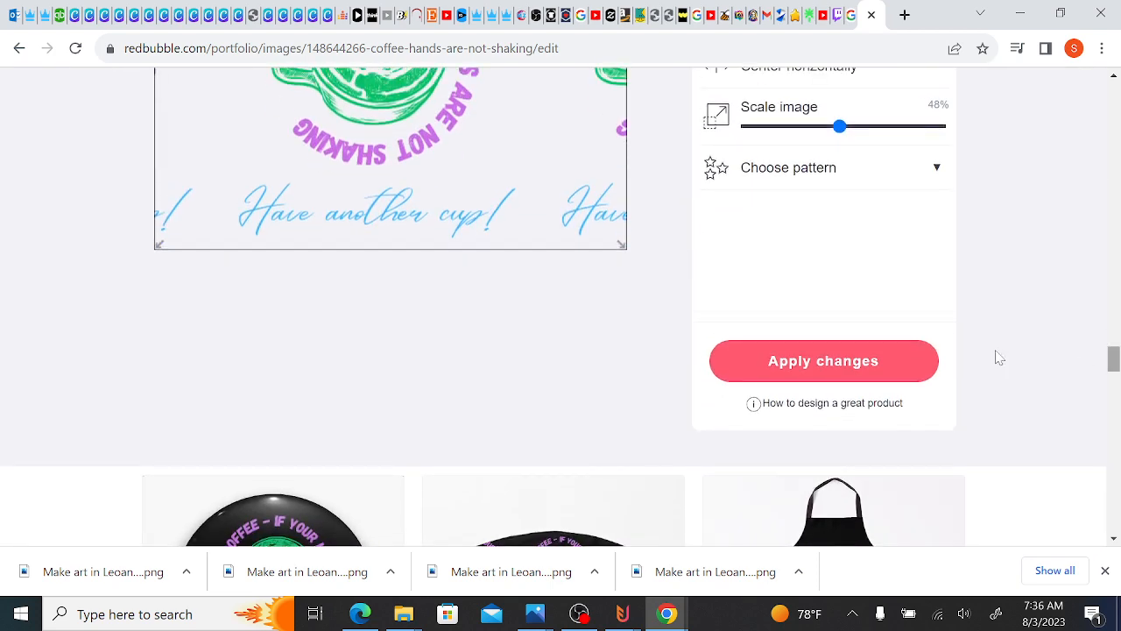
scroll(915, 353, "down", 6)
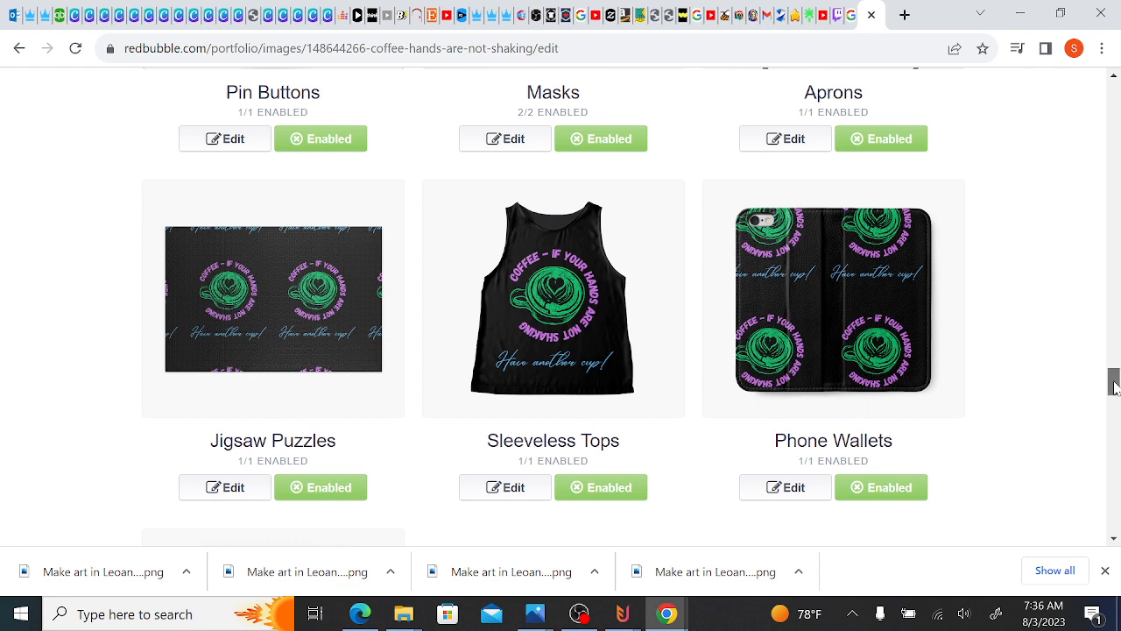
- Open the Acrylic Blocks & Coasters design, move the artwork down so the whole slogan and tagline fit in the square, and apply the changes
left_click_drag(1113, 383, 1104, 333)
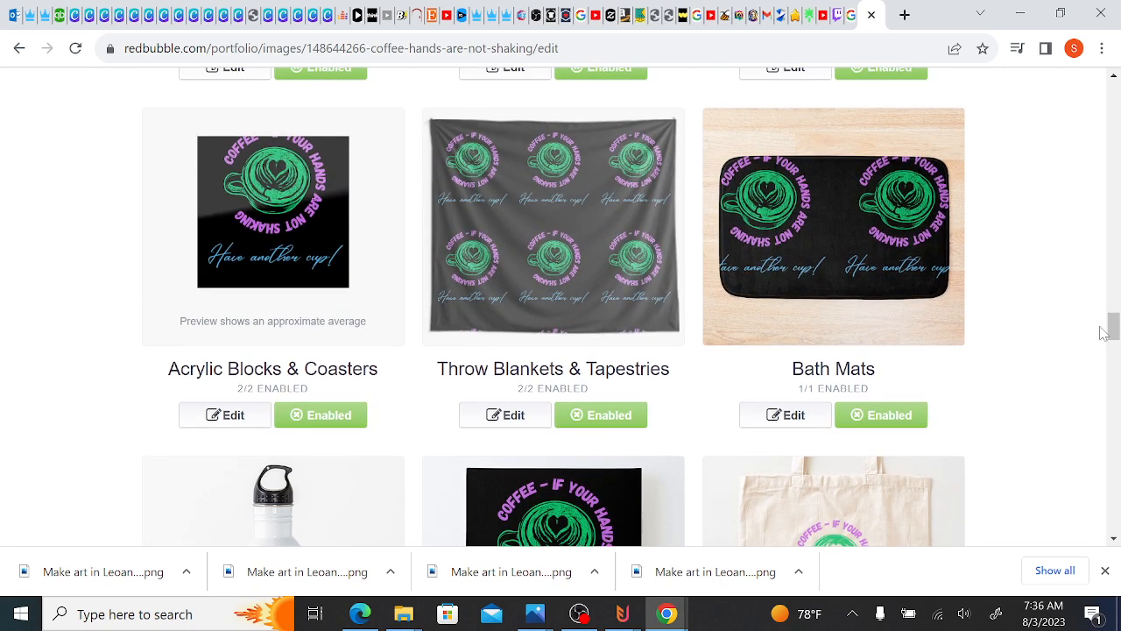
left_click(225, 416)
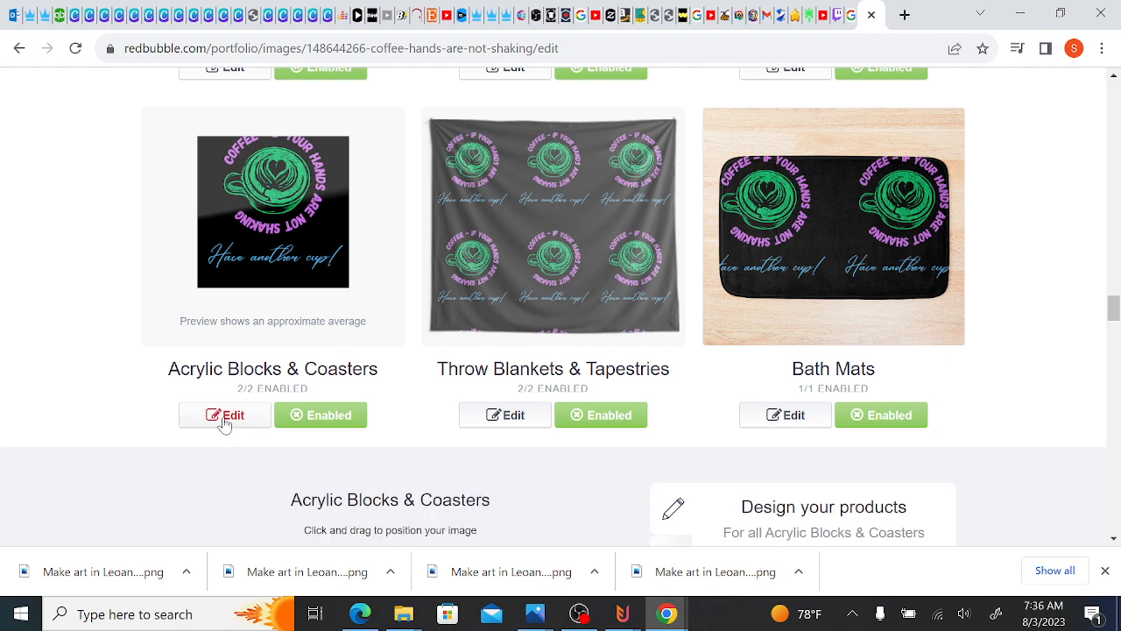
scroll(1114, 309, "down", 5)
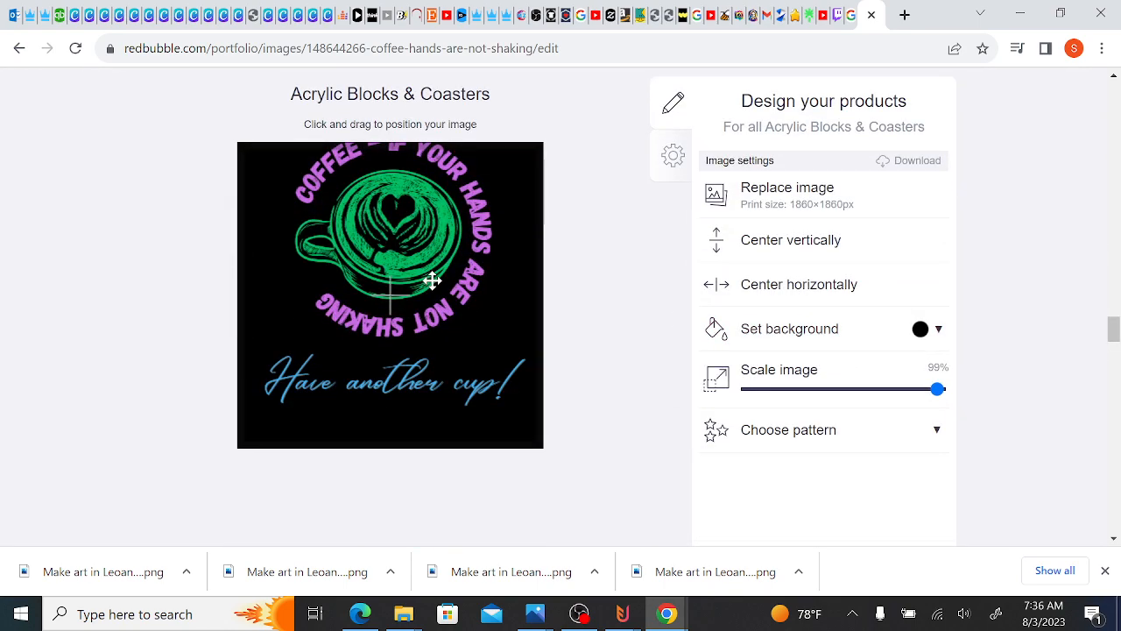
left_click_drag(430, 281, 426, 305)
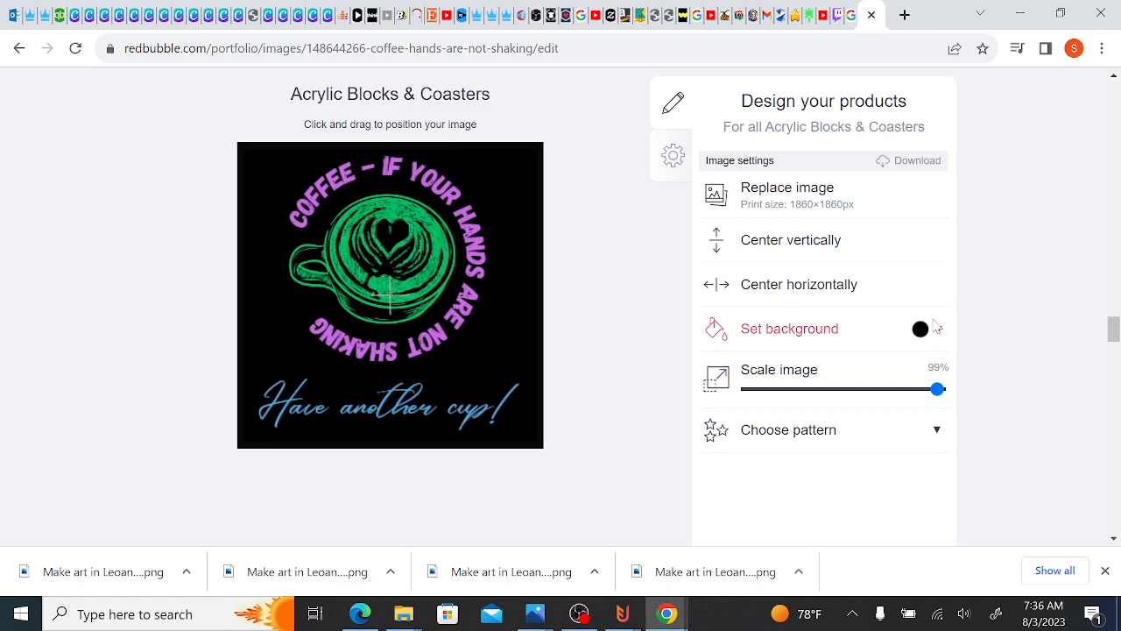
mouse_move(1113, 328)
left_mouse_down()
mouse_move(1113, 309)
mouse_move(1114, 324)
left_mouse_up()
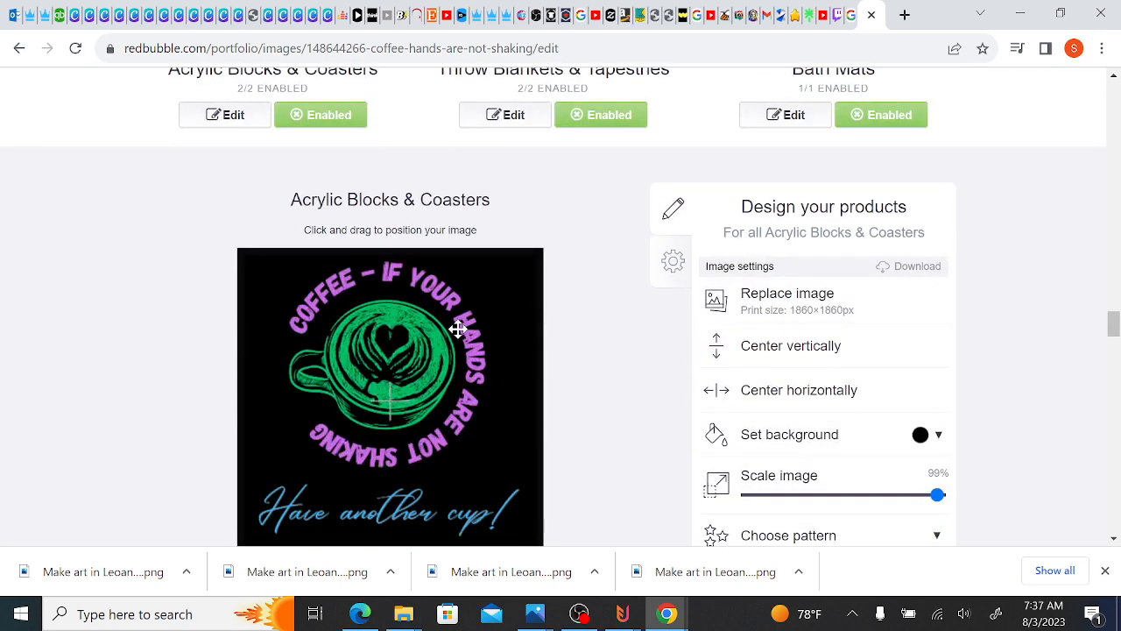
left_click_drag(458, 328, 459, 332)
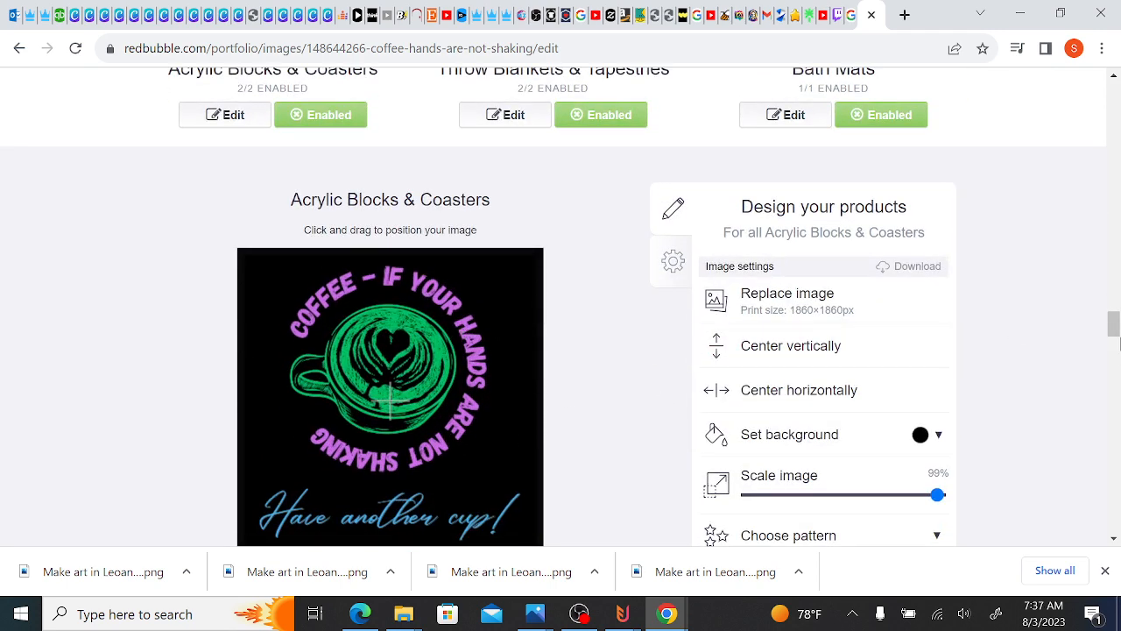
mouse_move(1114, 330)
left_mouse_down()
mouse_move(1111, 295)
mouse_move(1115, 341)
left_mouse_up()
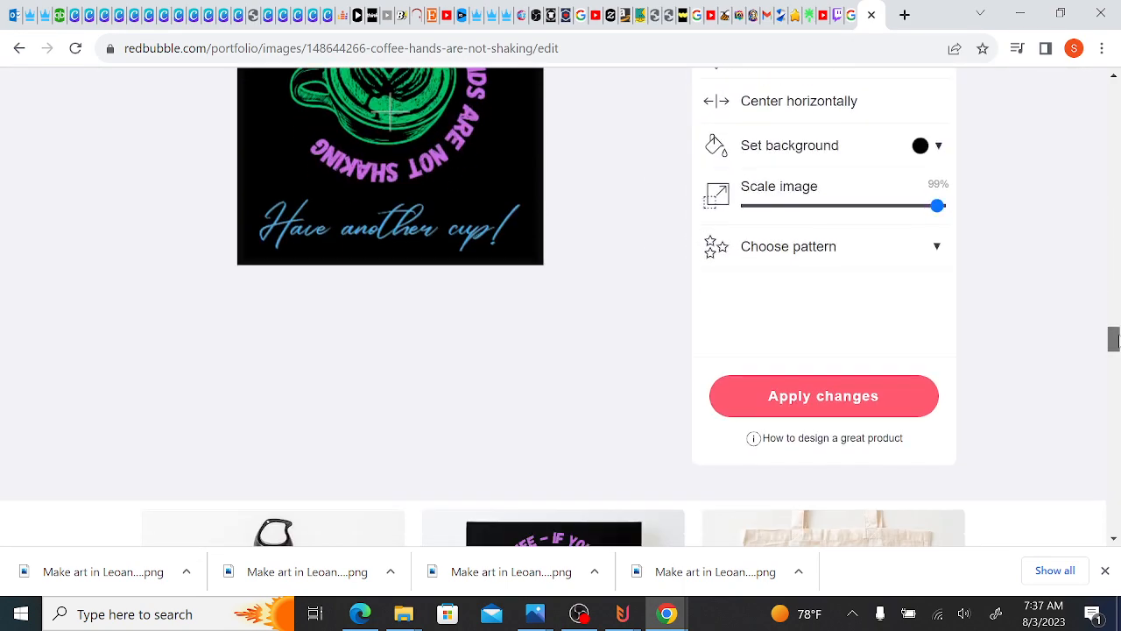
left_click(890, 388)
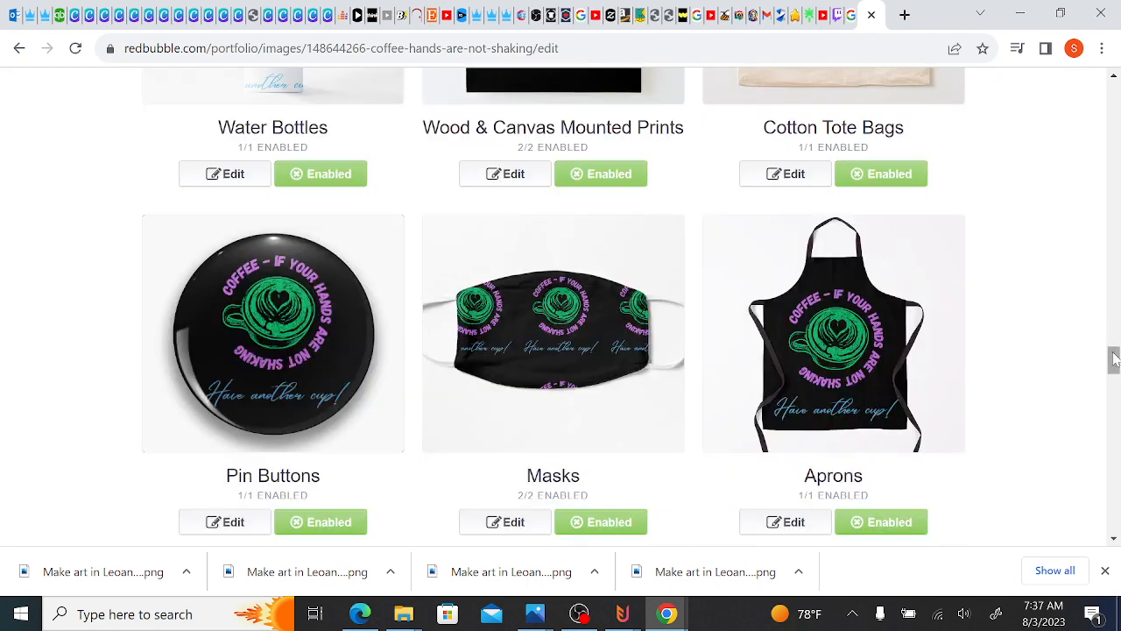
- Open the Bath Mats design and set its artwork to No pattern
left_click_drag(1115, 363, 1114, 328)
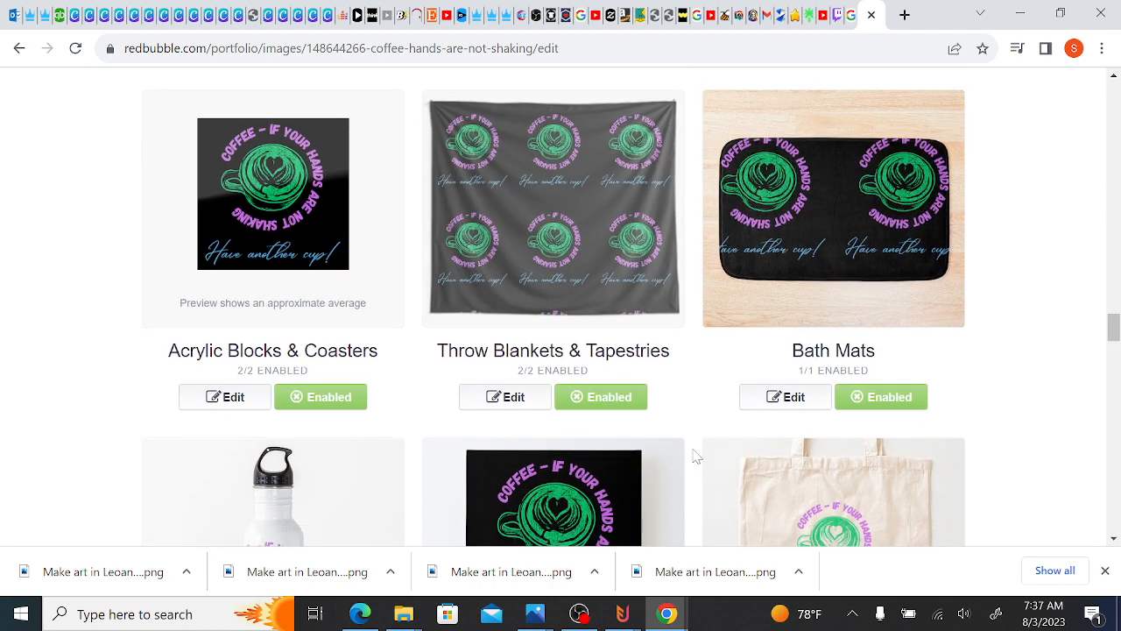
left_click(796, 400)
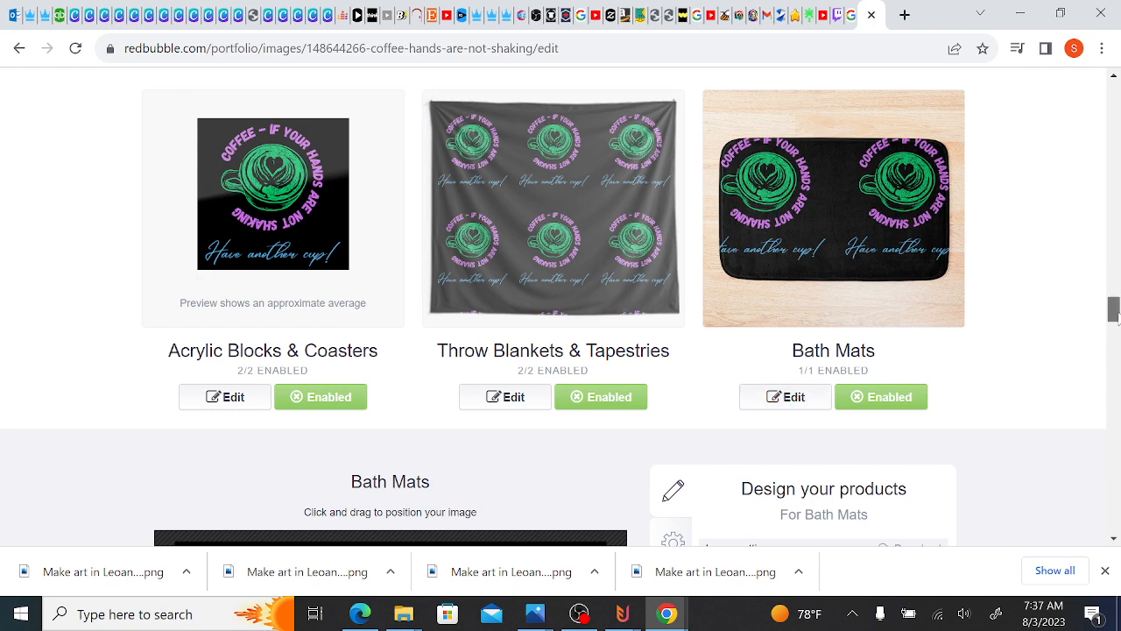
left_click_drag(1115, 317, 1115, 338)
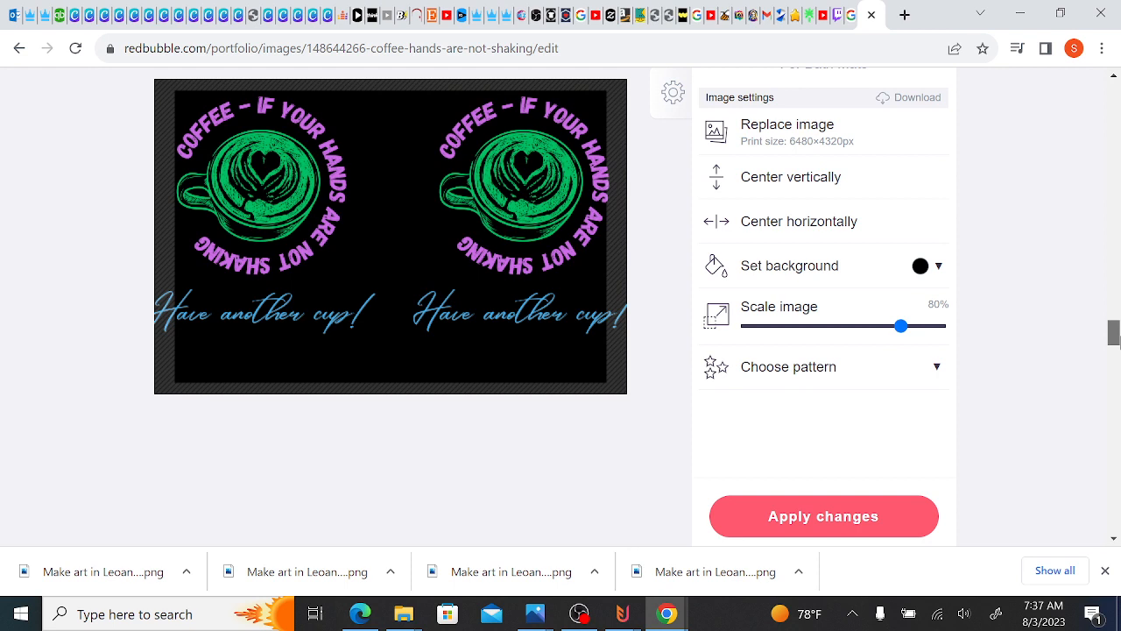
left_click(839, 375)
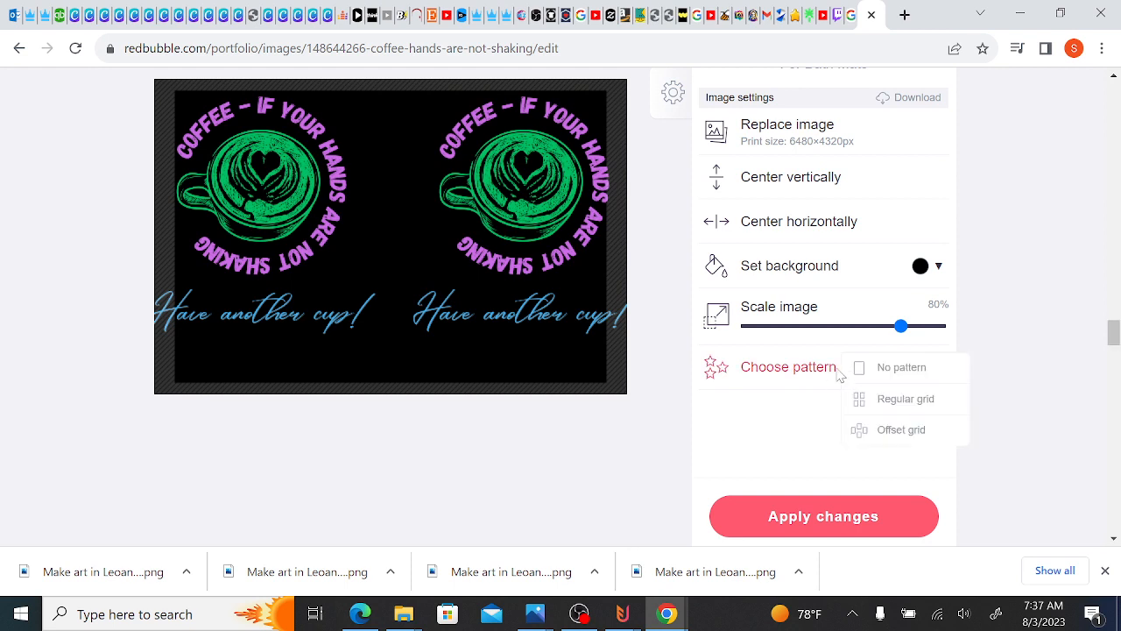
left_click(903, 379)
- Move the single bath mat artwork down to the middle of the print area, check the preview, and apply the changes
left_click_drag(395, 200, 398, 231)
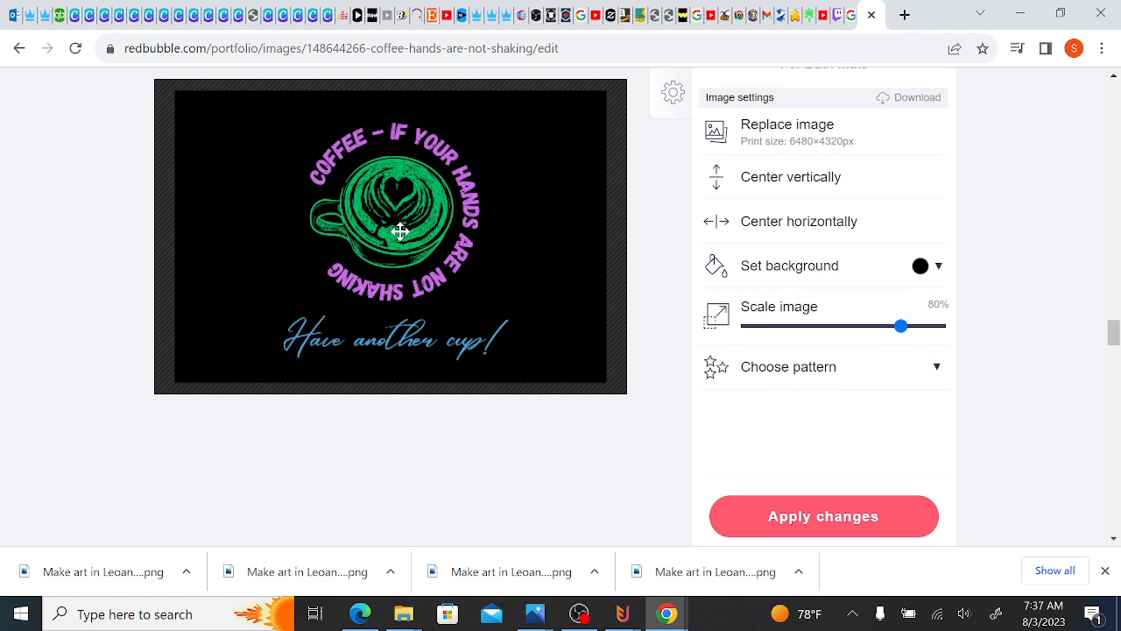
left_click_drag(1113, 334, 1115, 317)
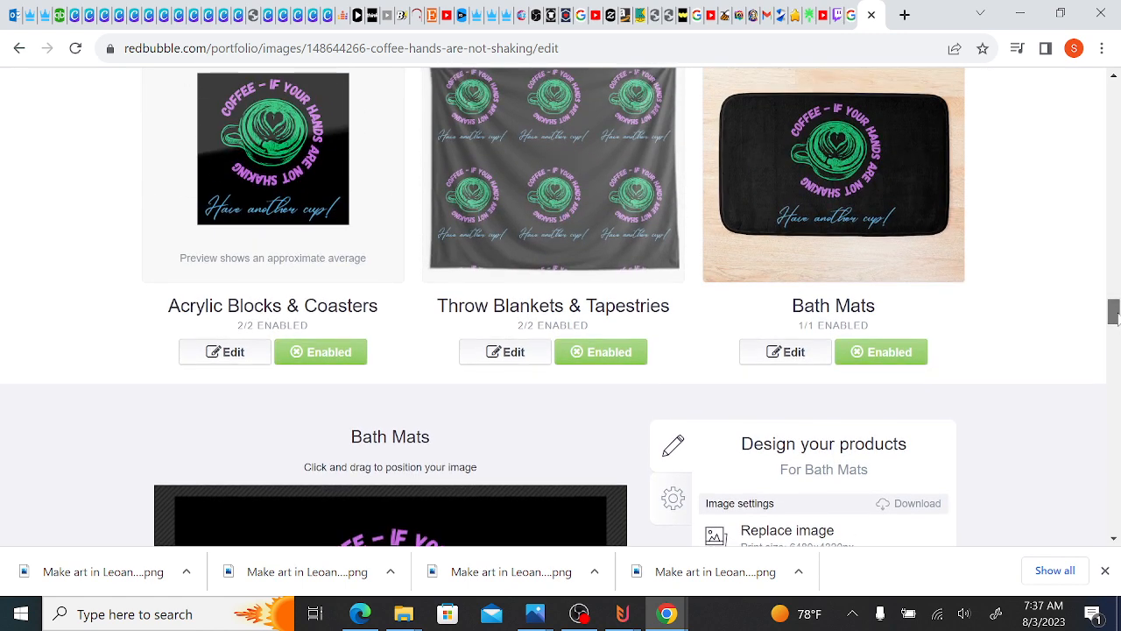
left_click_drag(1114, 317, 1114, 343)
scroll(884, 308, "down", 10)
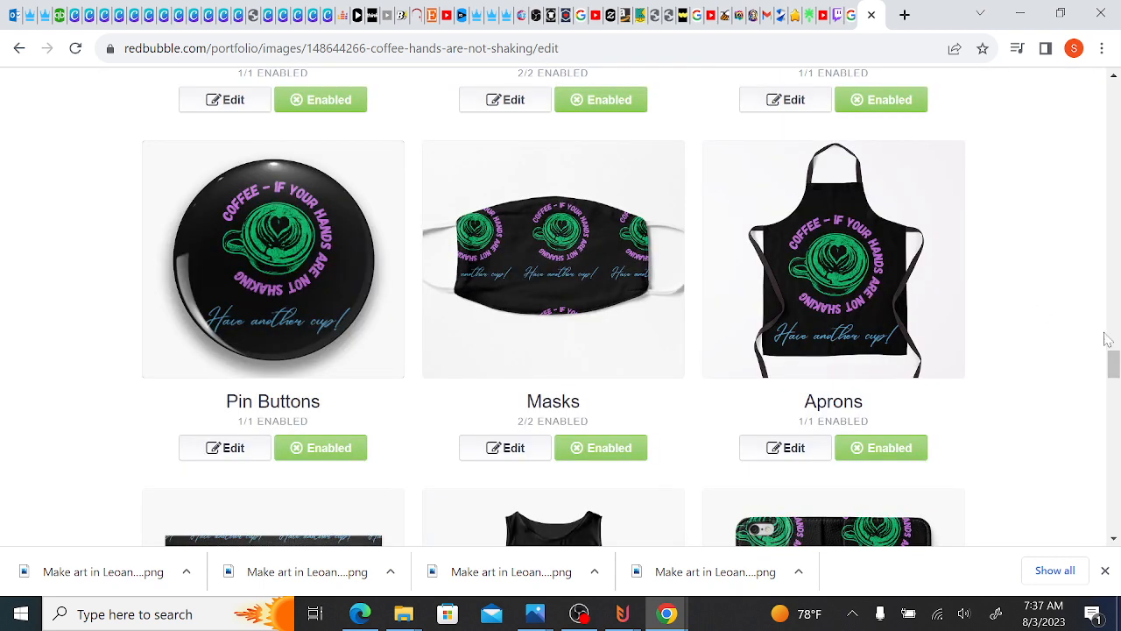
- Open the Throw Blankets & Tapestries design and set its artwork to No pattern
left_click_drag(1115, 372, 1114, 332)
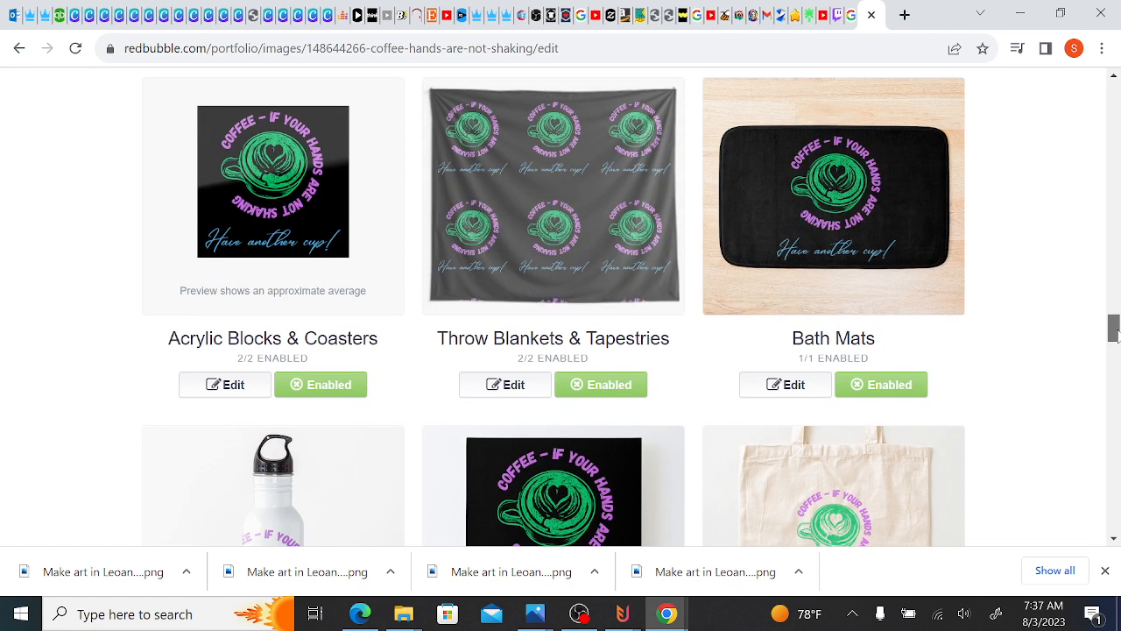
left_click(513, 388)
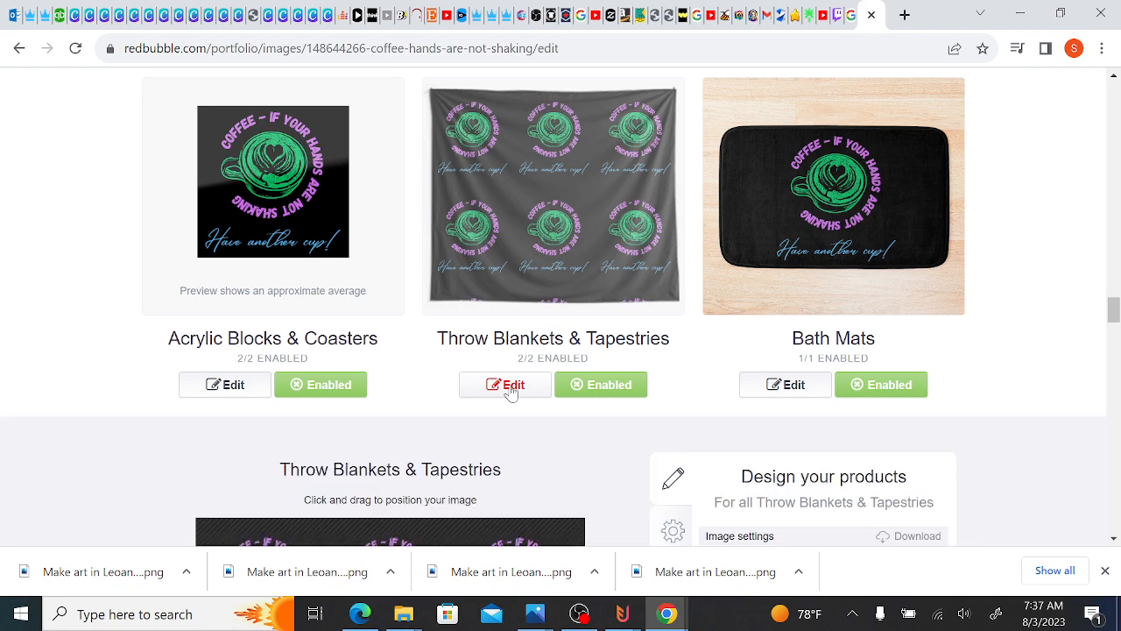
left_click_drag(1114, 307, 1115, 329)
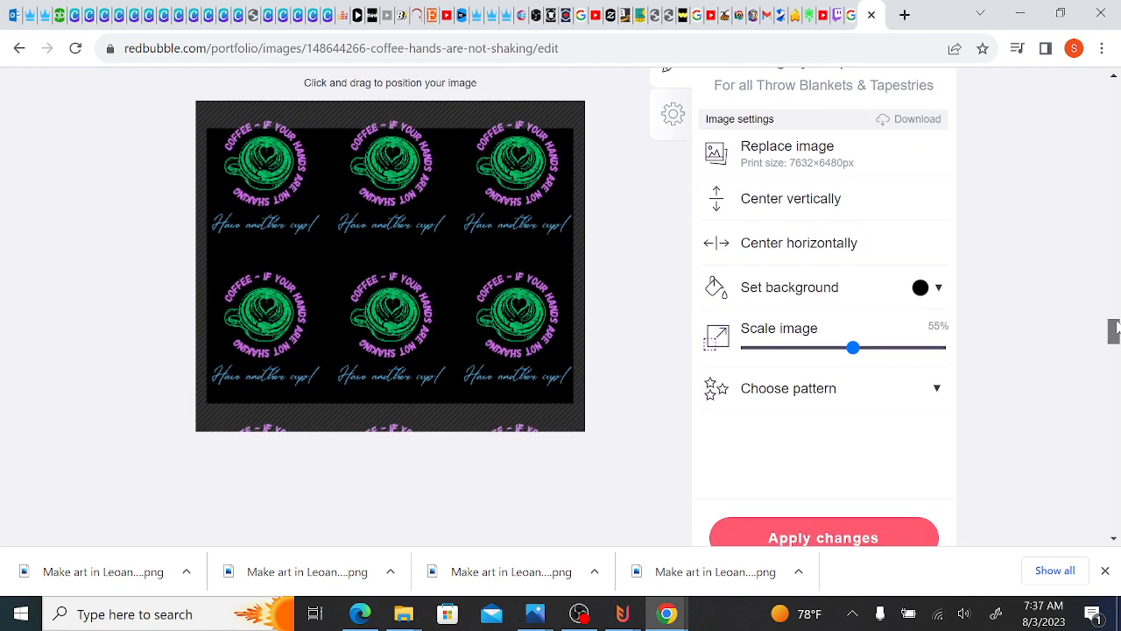
left_click(868, 397)
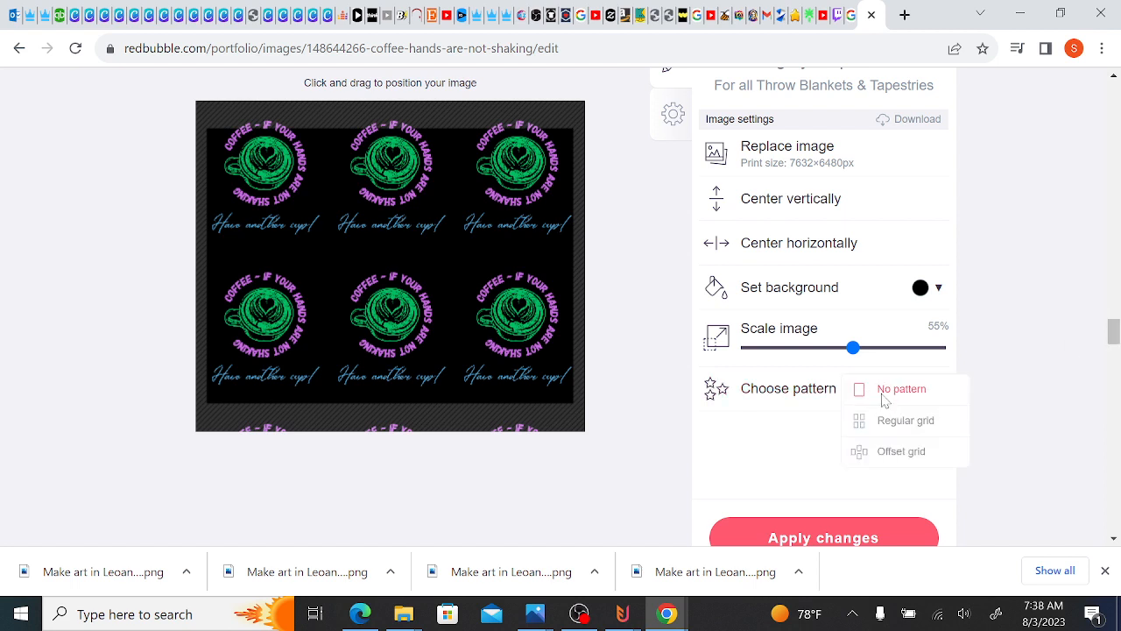
left_click(884, 400)
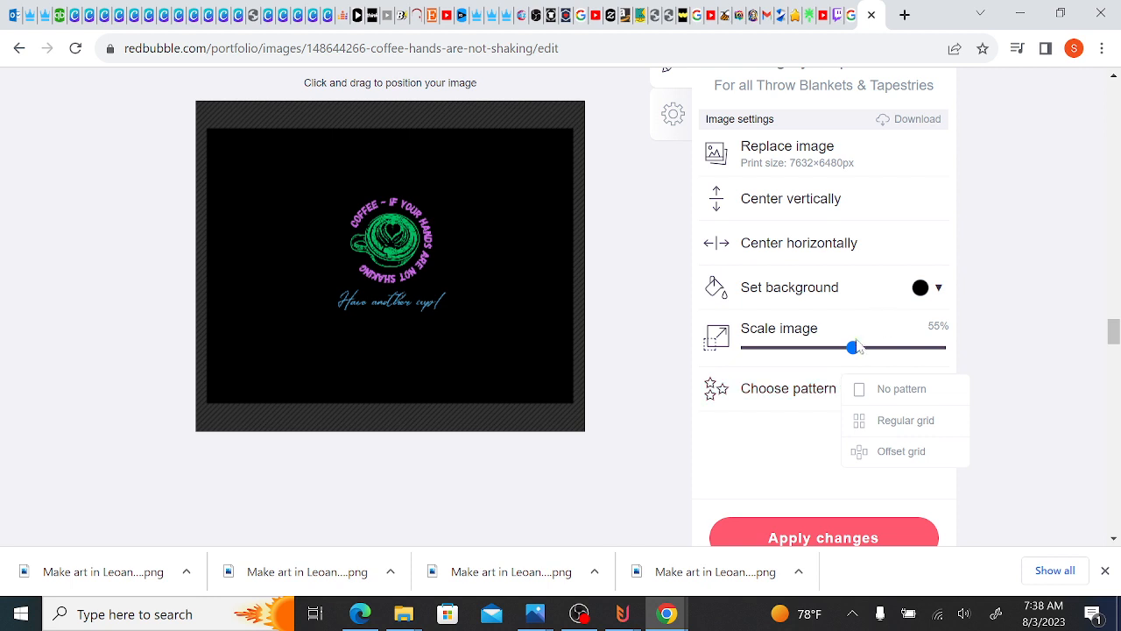
- Scale the Throw Blankets & Tapestries artwork to 100%, move it down to the middle of the print area, and apply the changes
left_click_drag(853, 348, 960, 363)
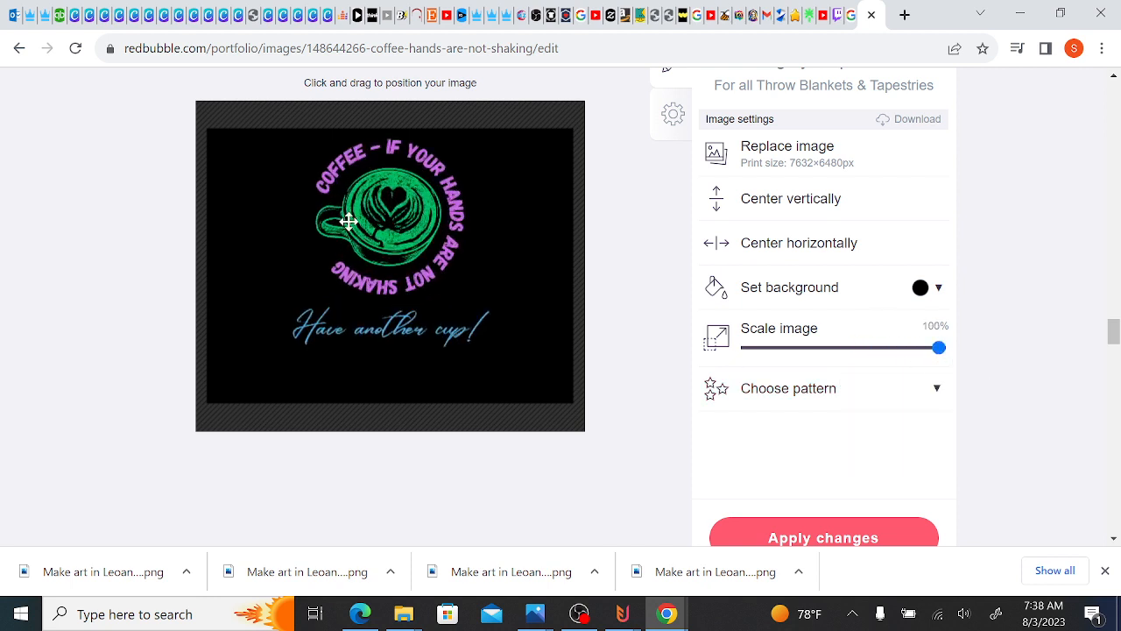
left_click_drag(363, 225, 361, 255)
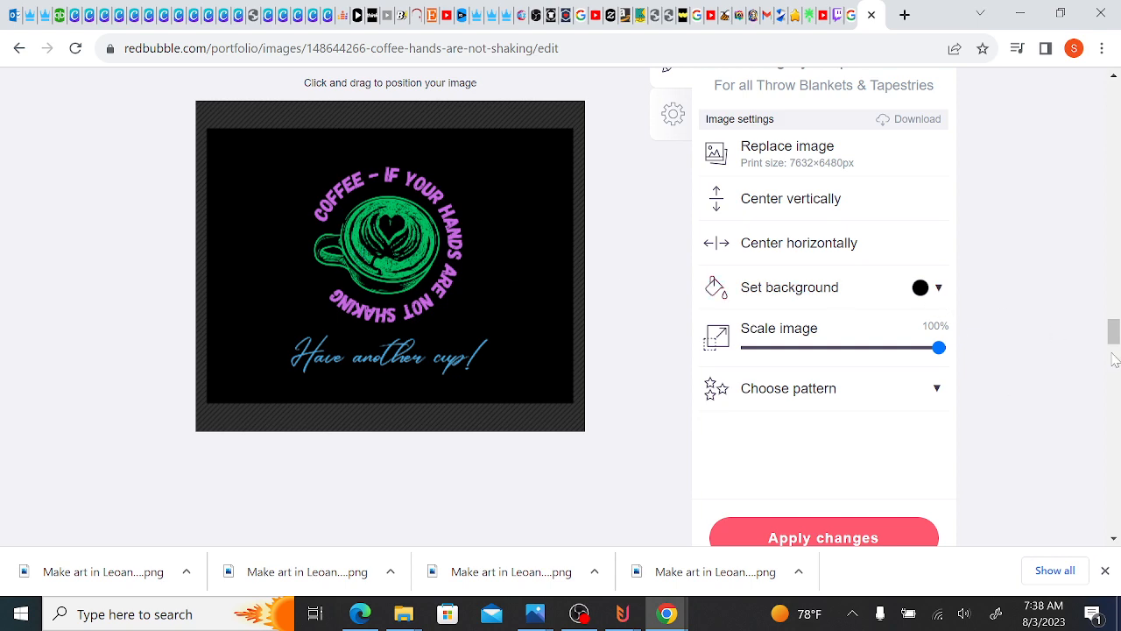
mouse_move(1113, 338)
left_mouse_down()
mouse_move(1112, 321)
mouse_move(1115, 347)
left_mouse_up()
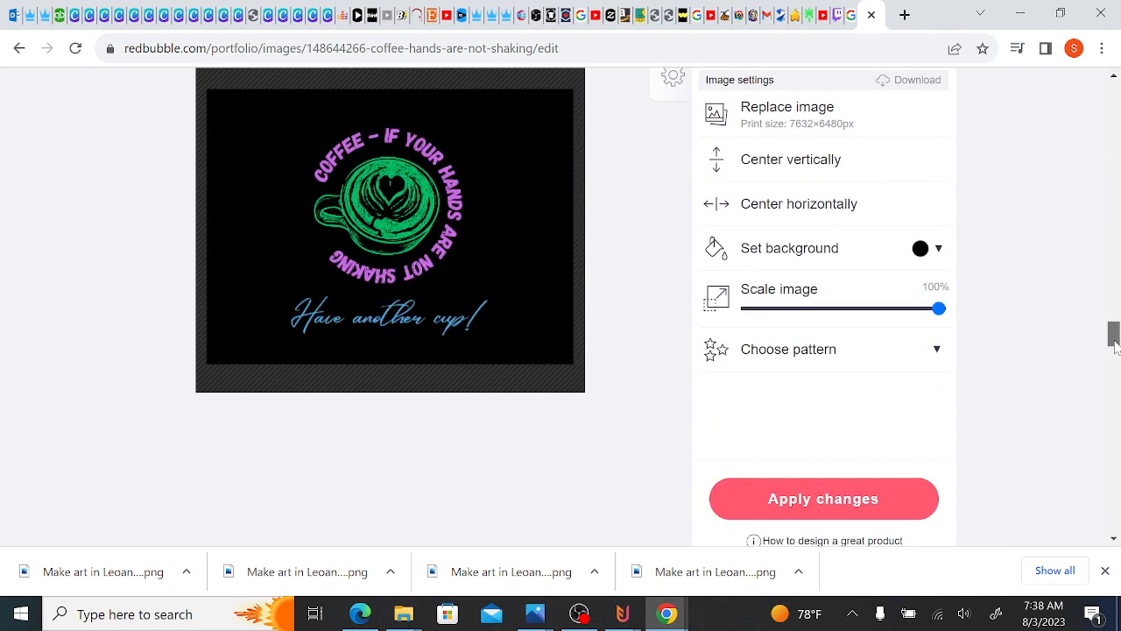
scroll(754, 517, "down", 5)
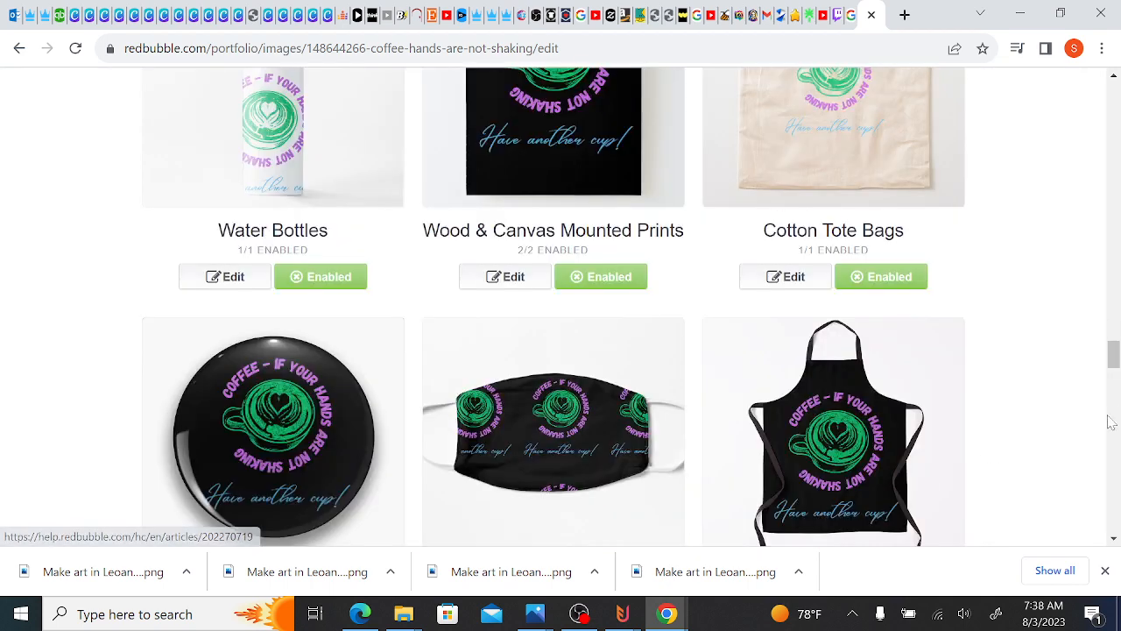
- Open the Art Board Prints design, move the artwork down to the middle of the print area, and apply the changes
left_click_drag(1116, 361, 1114, 304)
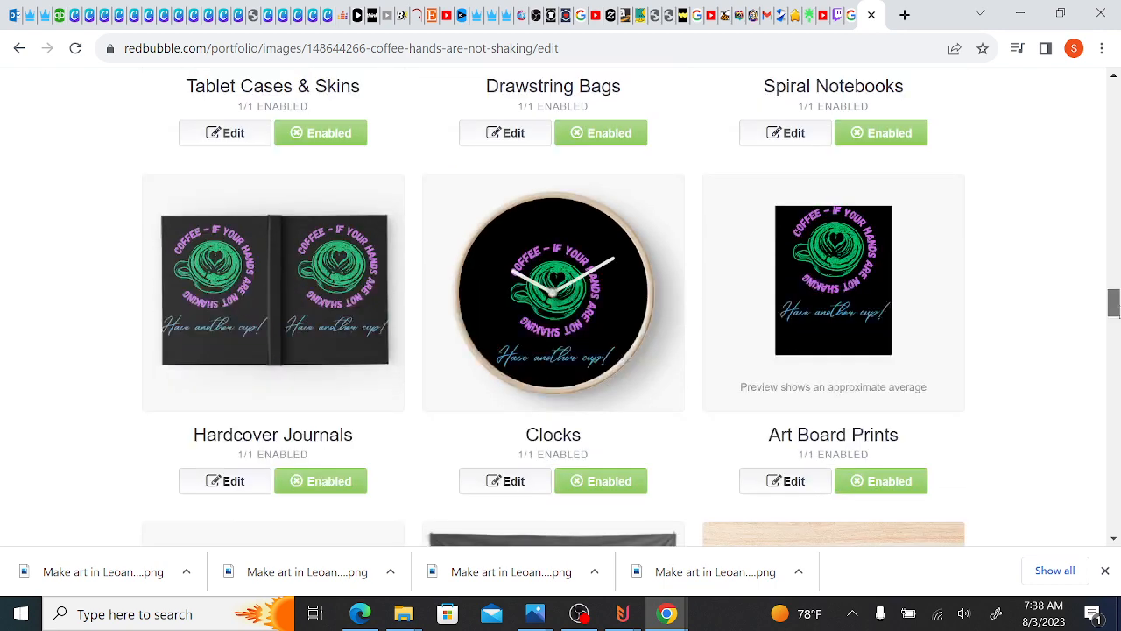
left_click(792, 484)
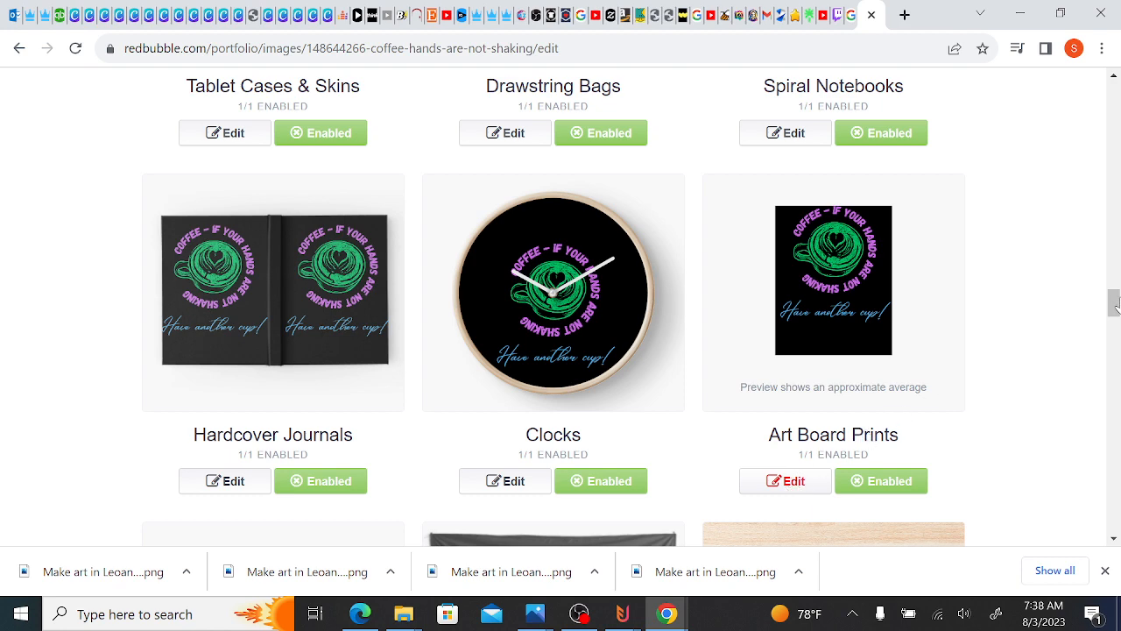
left_click_drag(1116, 302, 1115, 330)
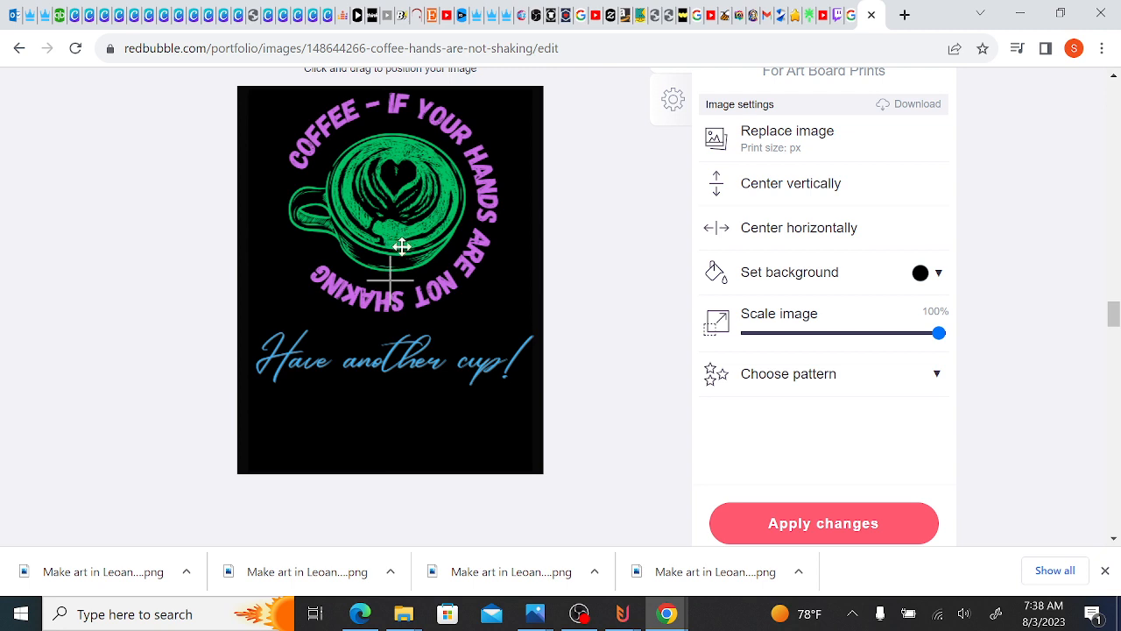
left_click_drag(401, 242, 396, 354)
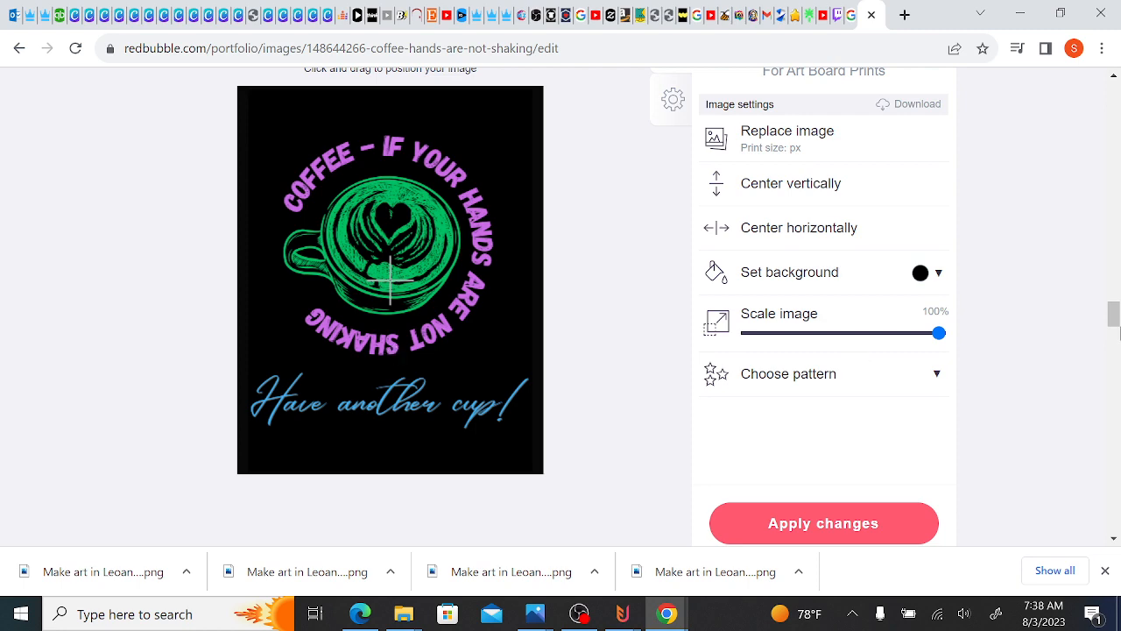
left_click_drag(1116, 316, 1115, 285)
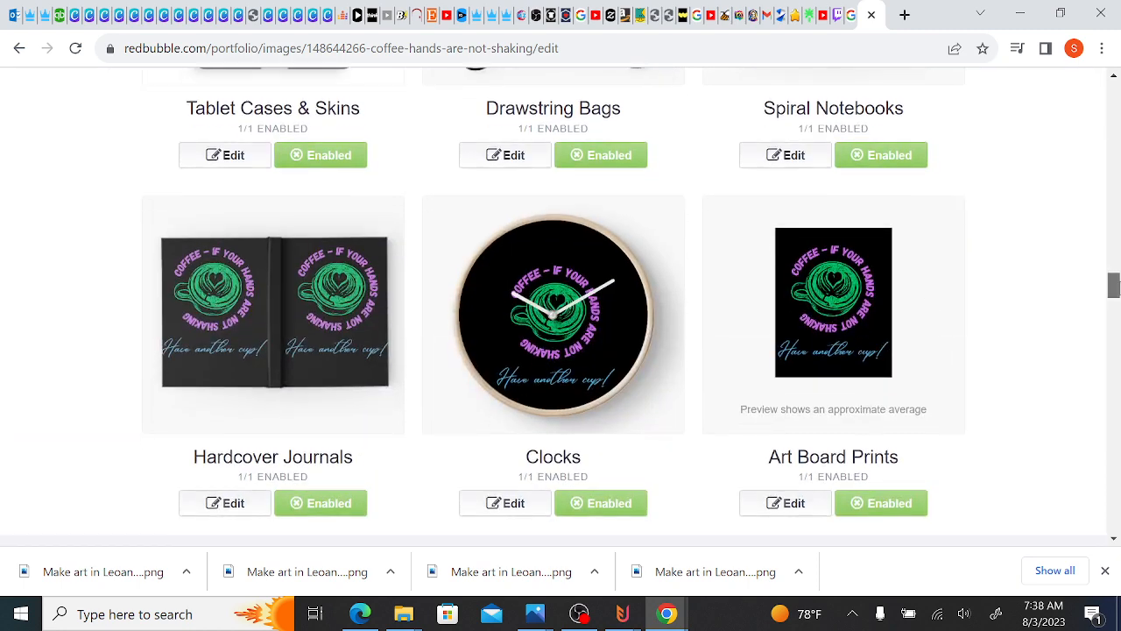
scroll(880, 403, "down", 8)
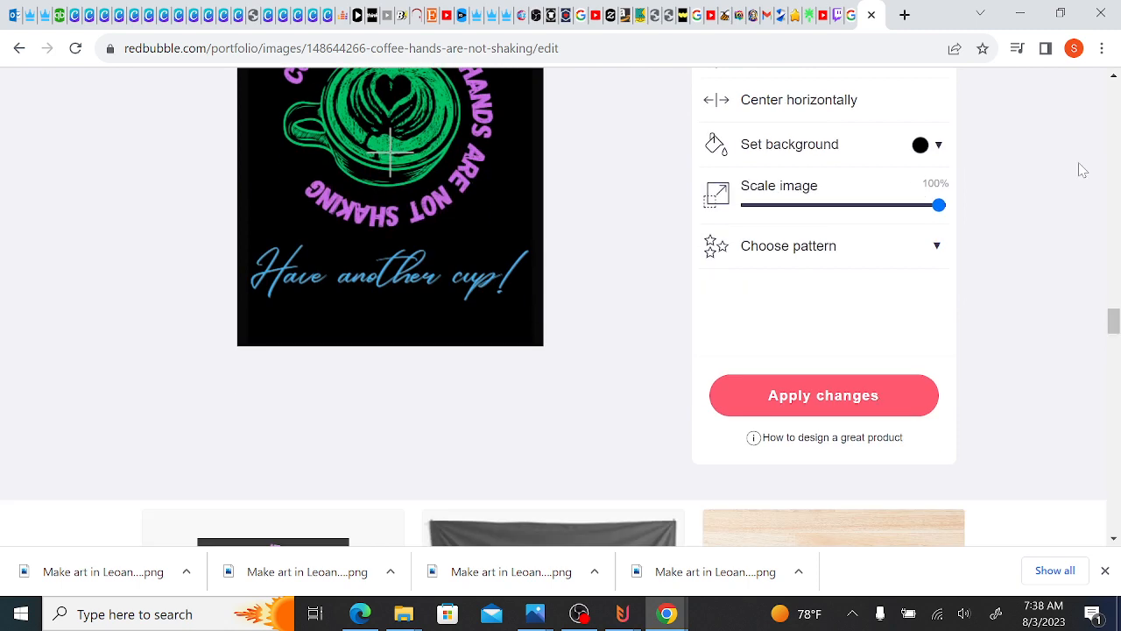
scroll(1117, 85, "down", 5)
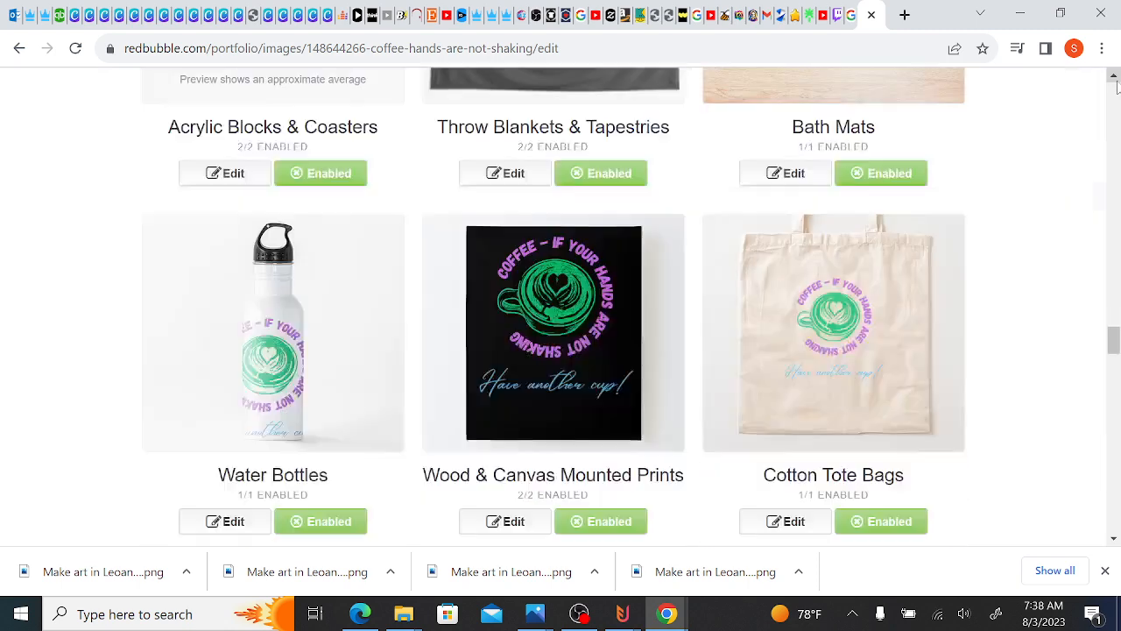
- Open the Spiral Notebooks design, scale its artwork to 43%, and move it down to the middle of the cover
scroll(1115, 83, "up", 4)
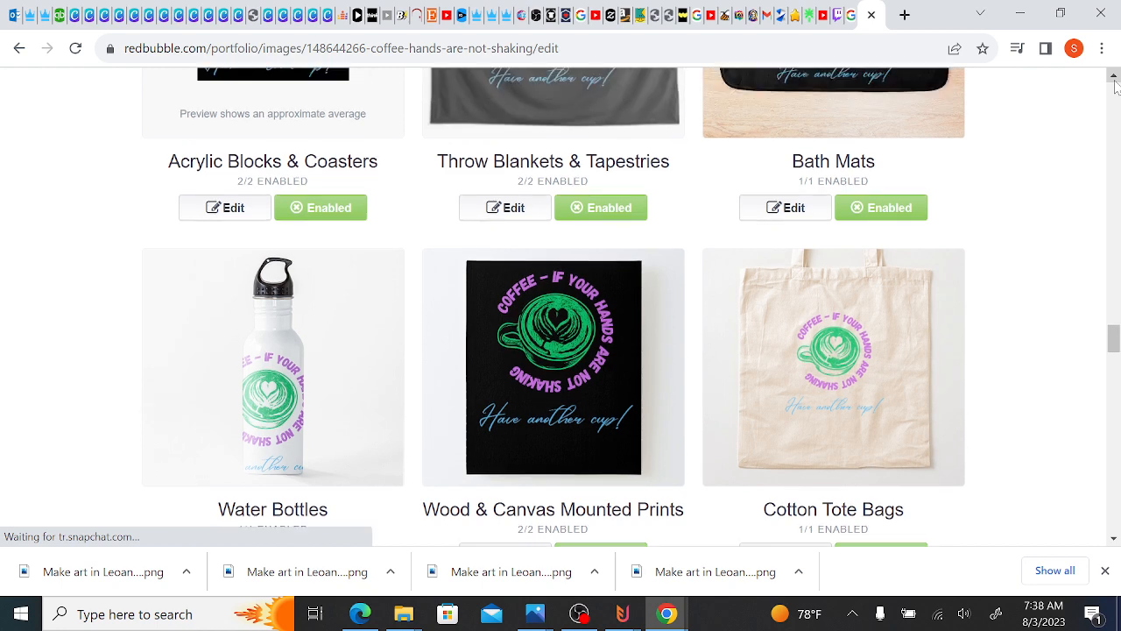
scroll(1115, 83, "up", 3)
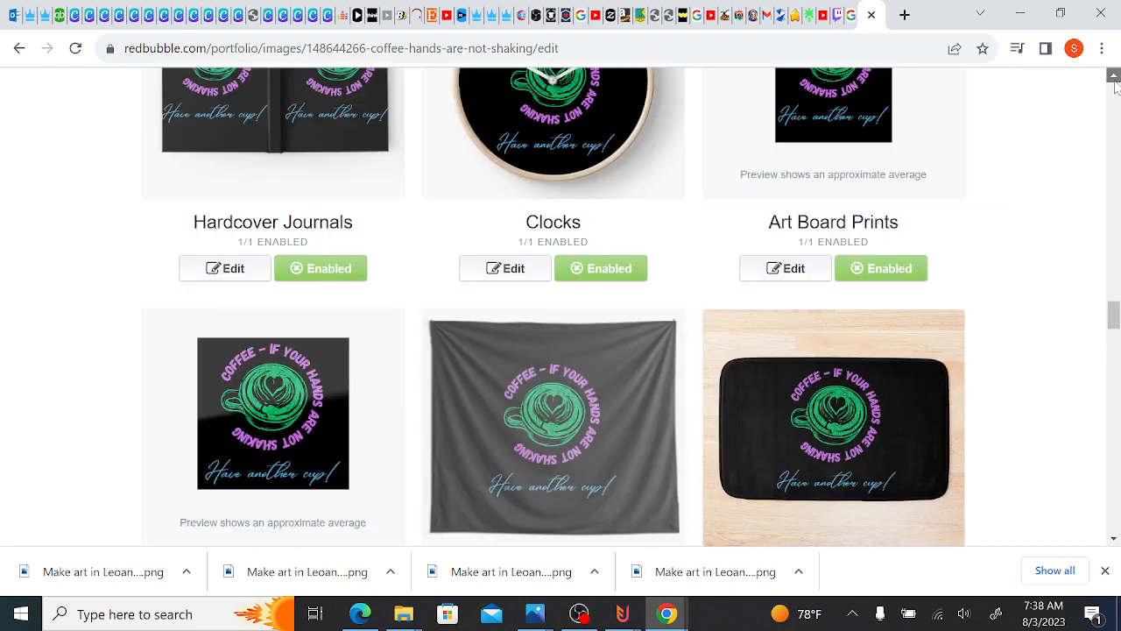
left_click(1115, 81)
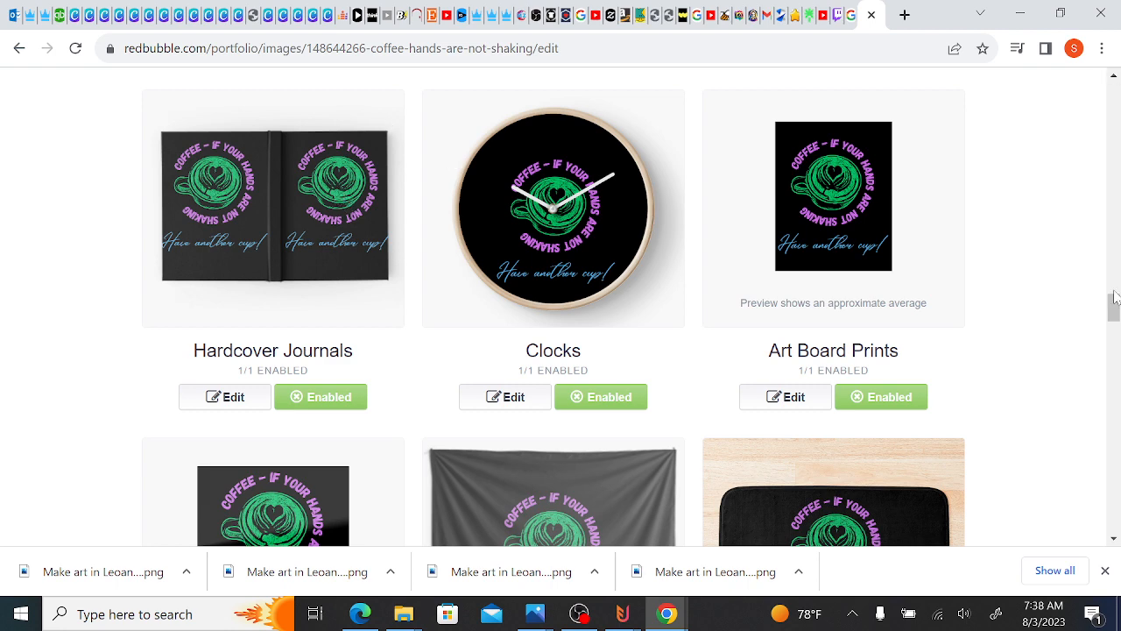
scroll(1116, 298, "up", 5)
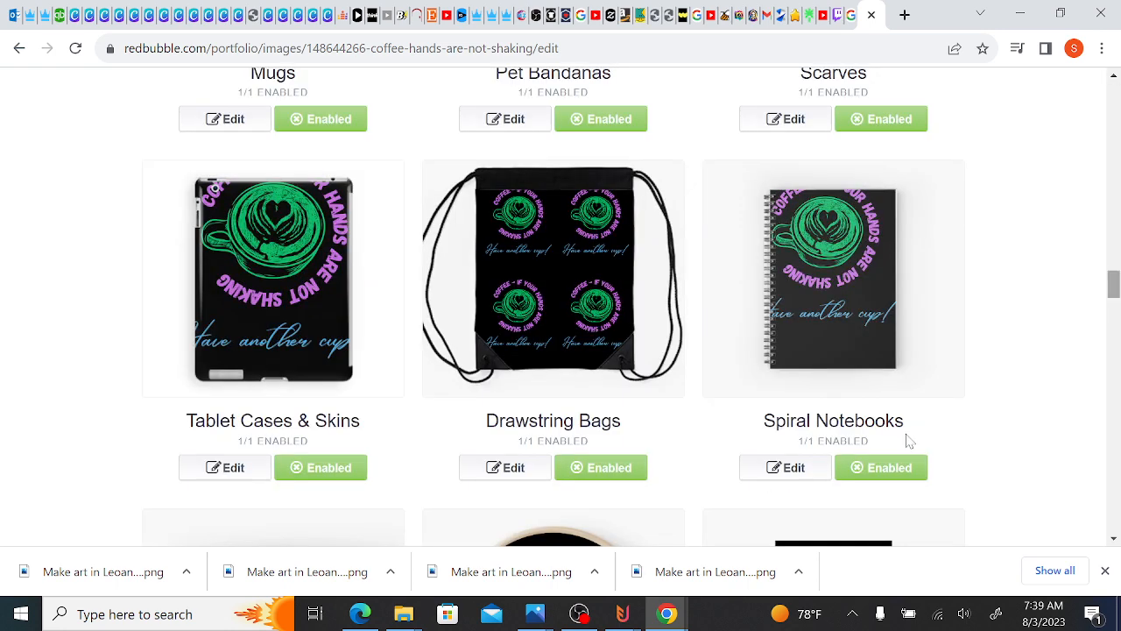
left_click(793, 469)
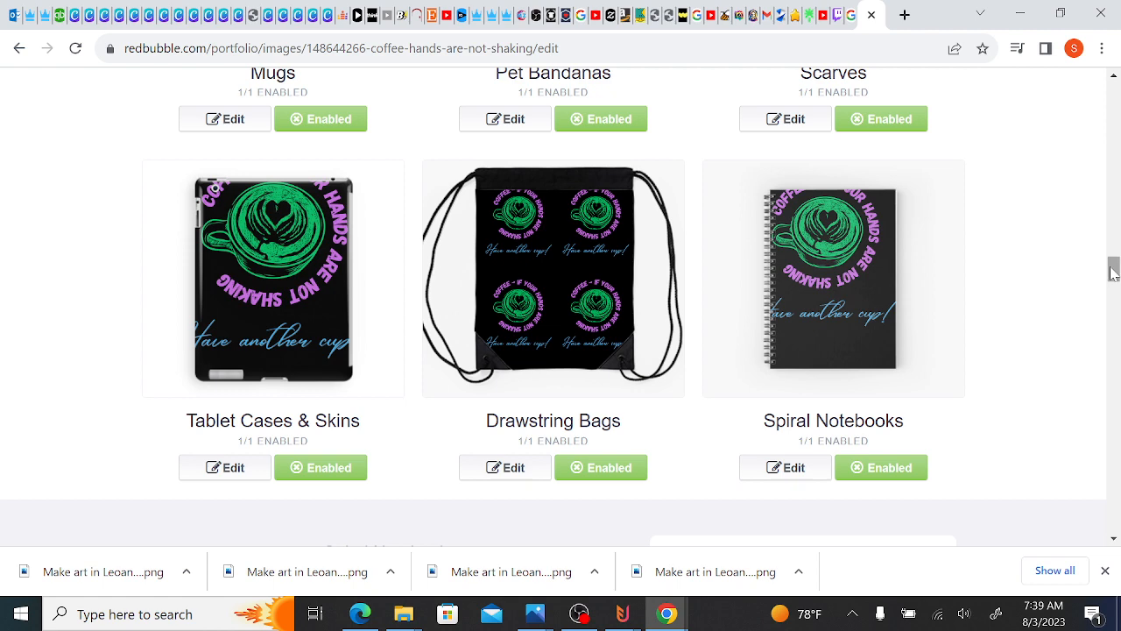
scroll(1113, 274, "down", 5)
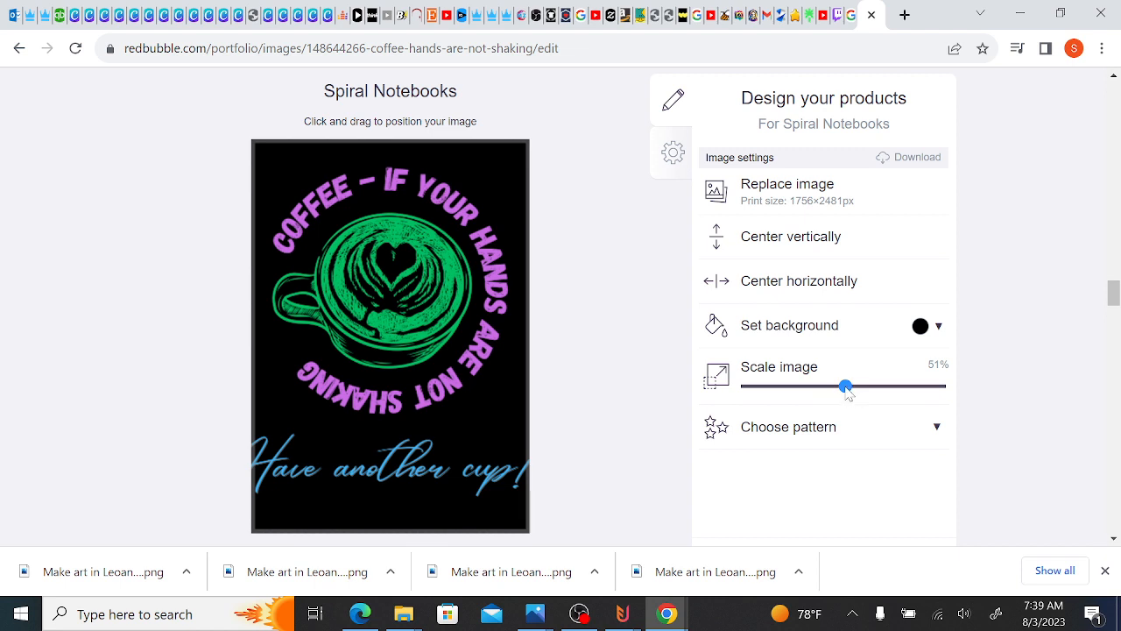
left_click_drag(848, 393, 829, 392)
left_click_drag(461, 353, 463, 394)
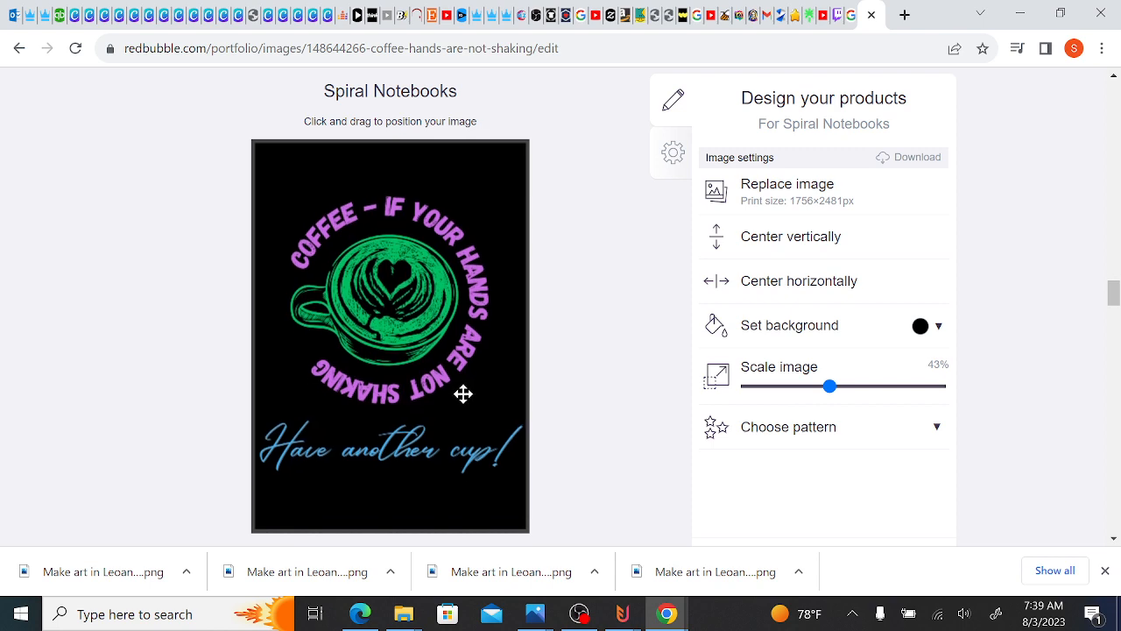
- Check the Spiral Notebooks preview and apply the changes
scroll(1115, 280, "up", 2)
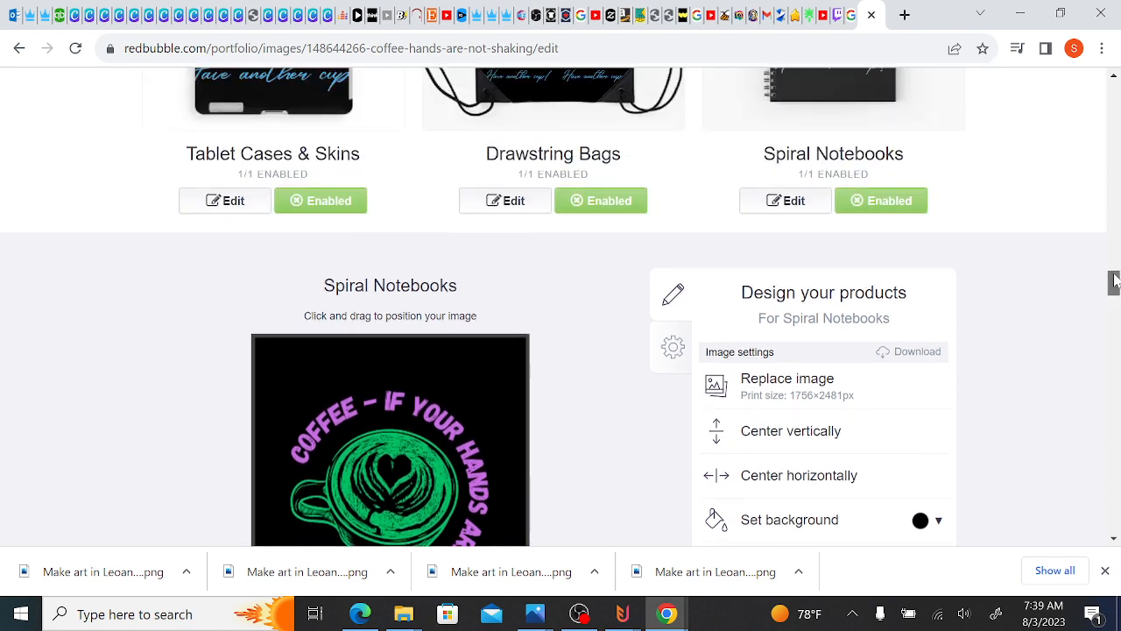
mouse_move(1114, 280)
left_mouse_down()
mouse_move(1116, 270)
mouse_move(1114, 299)
left_mouse_up()
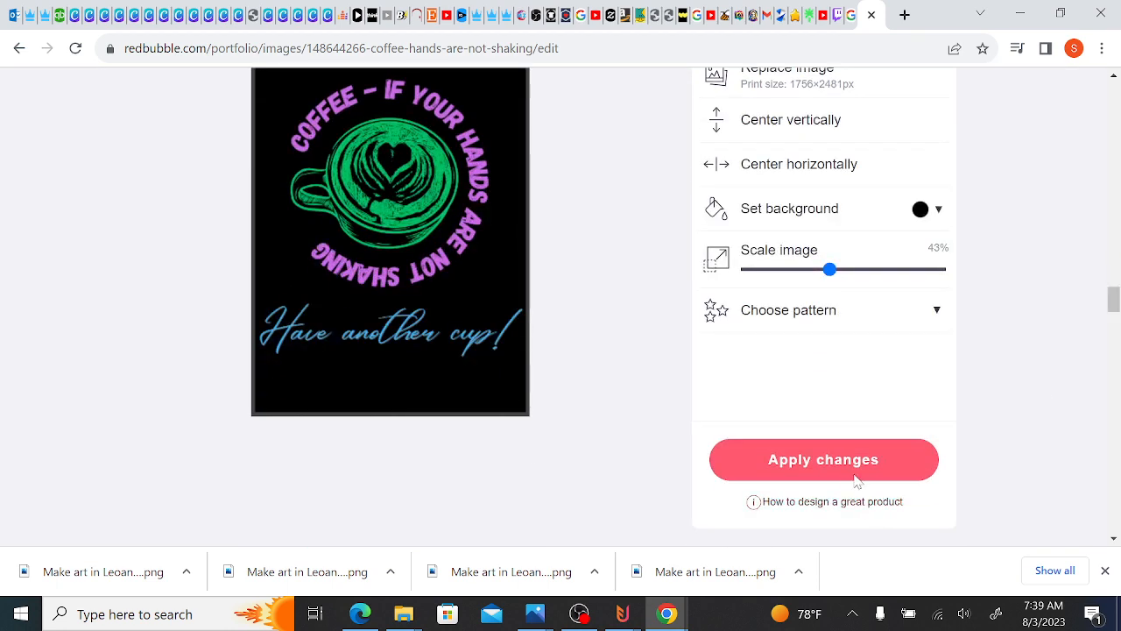
left_click(854, 477)
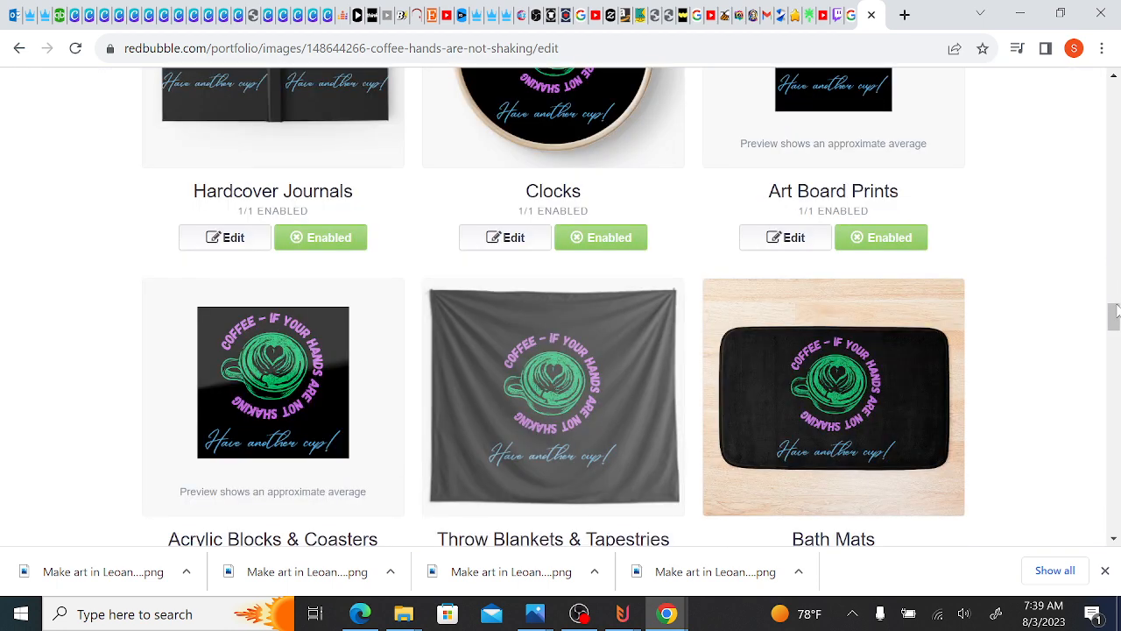
- Open the Tablet Cases & Skins design, scale its artwork to 65%, and move it down within the print area
left_click_drag(1115, 311, 1115, 284)
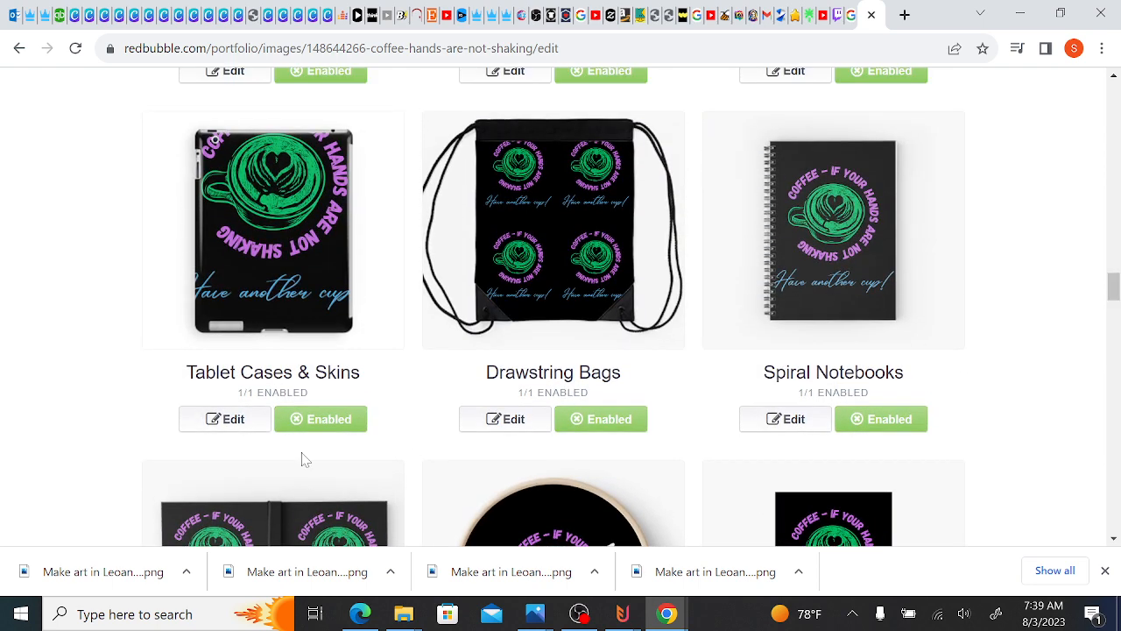
left_click(229, 421)
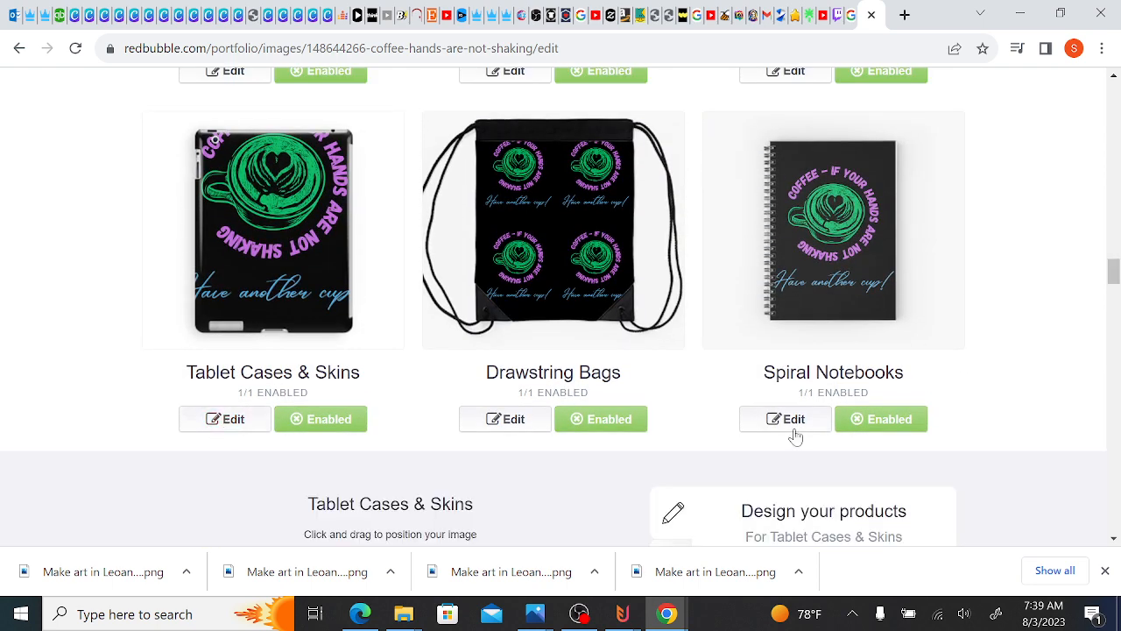
left_click_drag(1114, 271, 1114, 299)
left_click_drag(484, 233, 484, 290)
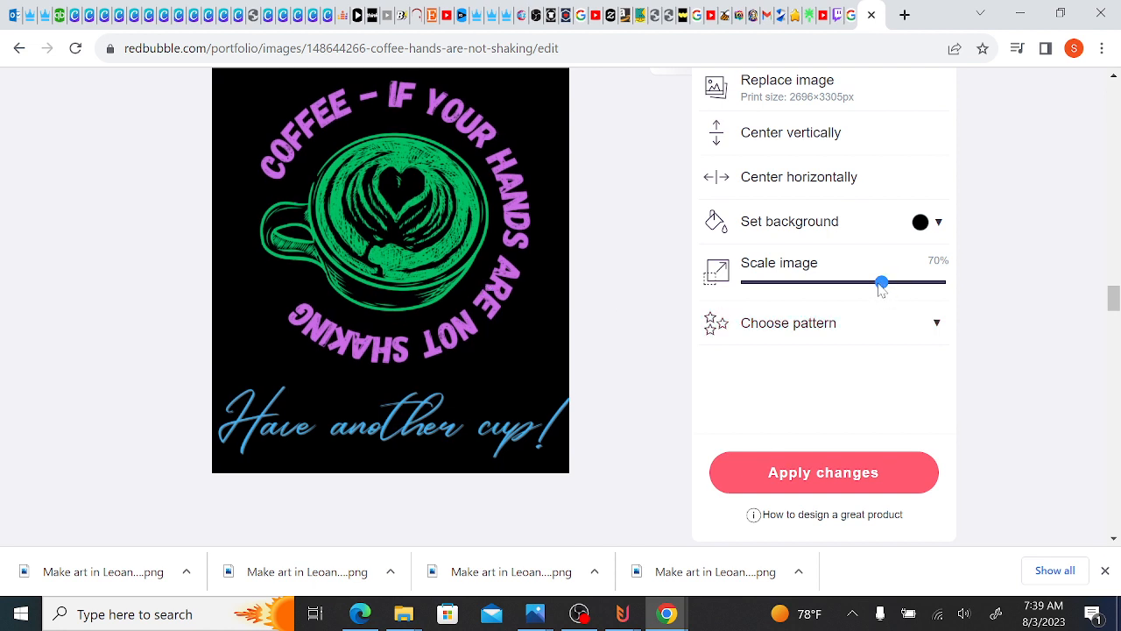
left_click_drag(882, 289, 873, 284)
left_click_drag(453, 193, 450, 230)
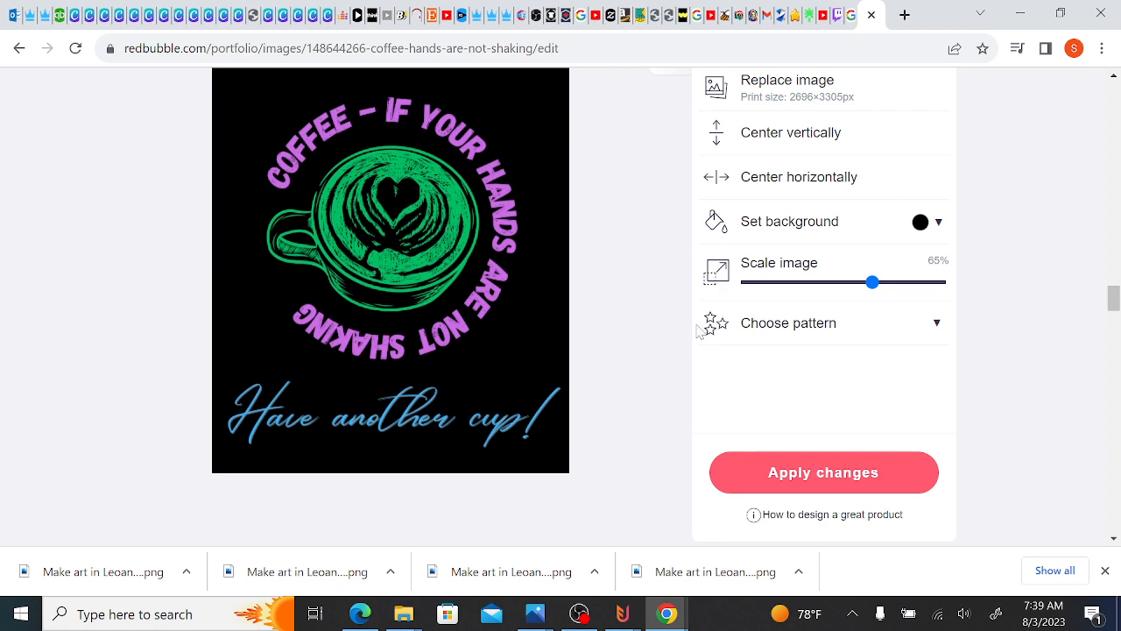
- Set the tablet case artwork to No pattern, scale it to 60%, and move it down toward the middle
mouse_move(1114, 299)
left_mouse_down()
mouse_move(1113, 274)
mouse_move(1113, 297)
left_mouse_up()
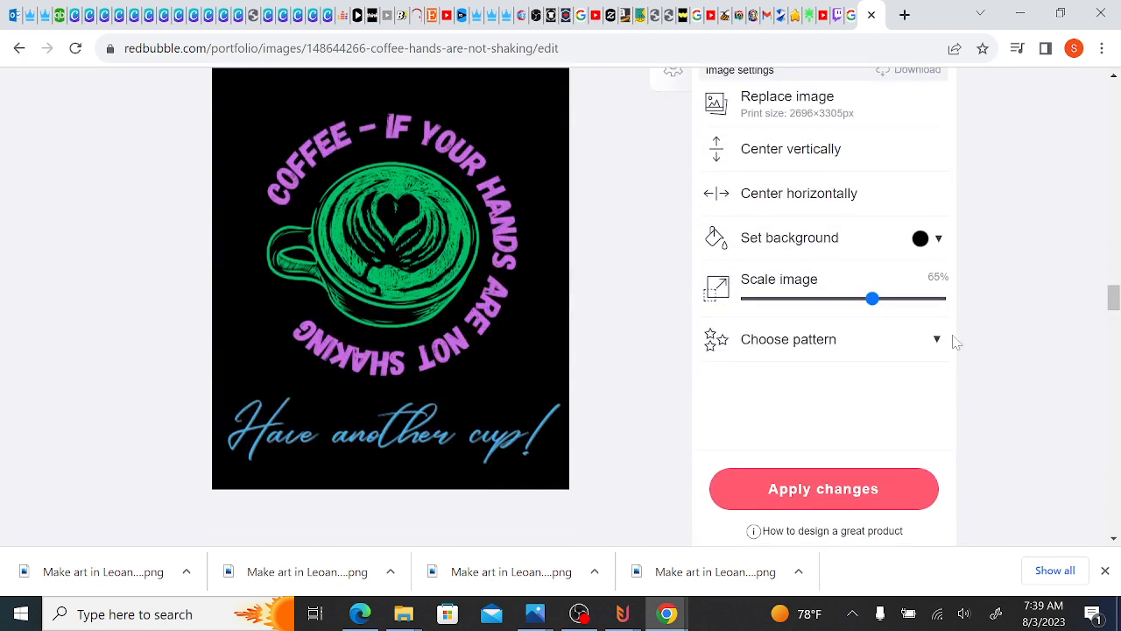
left_click(842, 340)
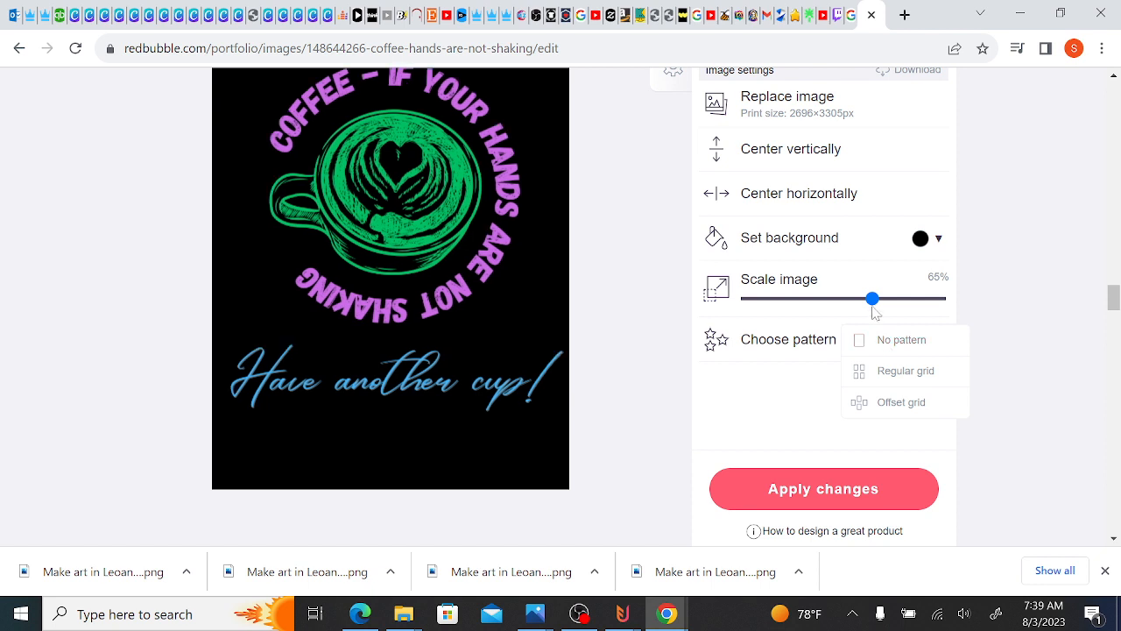
left_click_drag(868, 305, 858, 304)
left_click_drag(424, 287, 428, 328)
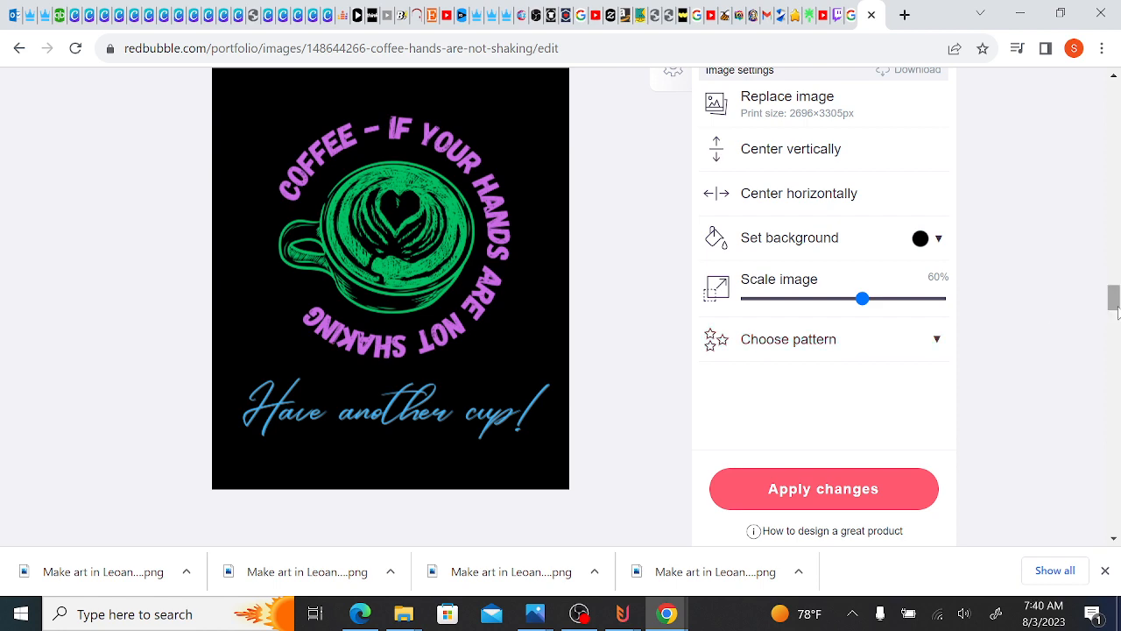
- Check the tablet case preview, reduce the artwork scale to 54%, and apply the changes
scroll(1111, 293, "up", 5)
left_click_drag(1120, 286, 1120, 310)
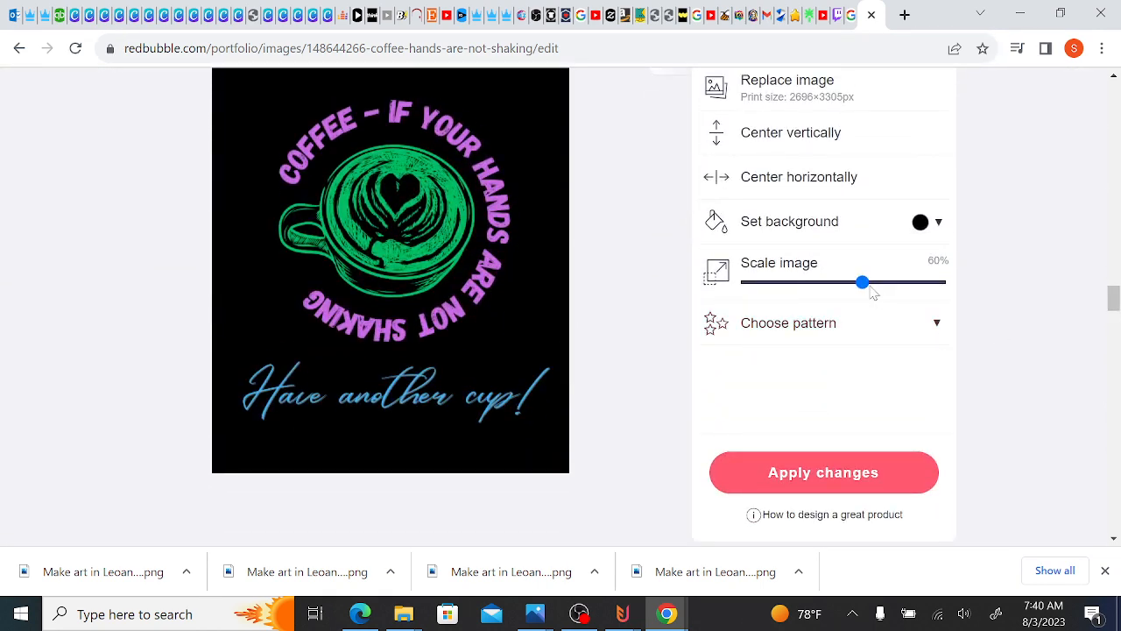
left_click_drag(864, 284, 851, 284)
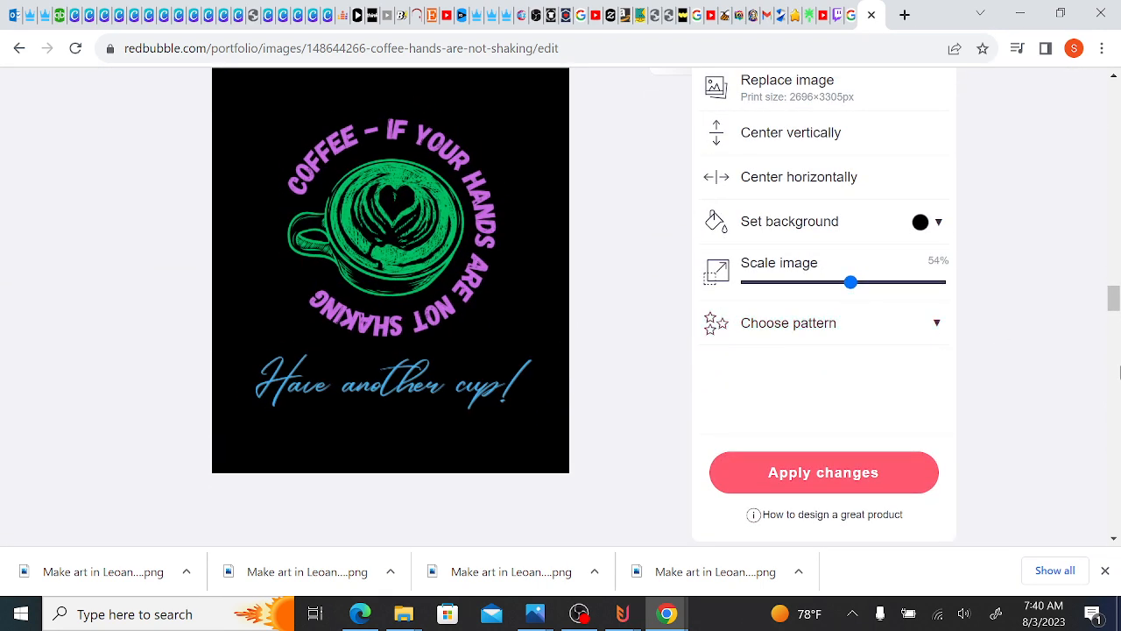
mouse_move(1117, 314)
left_mouse_down()
mouse_move(1114, 274)
mouse_move(1114, 318)
left_mouse_up()
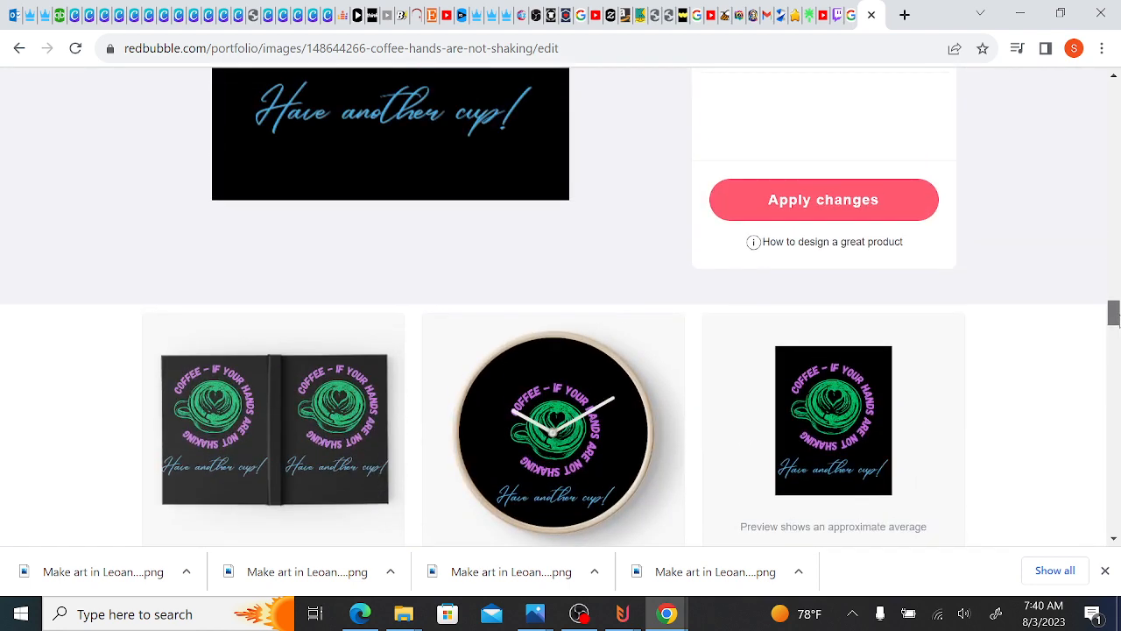
scroll(858, 208, "down", 5)
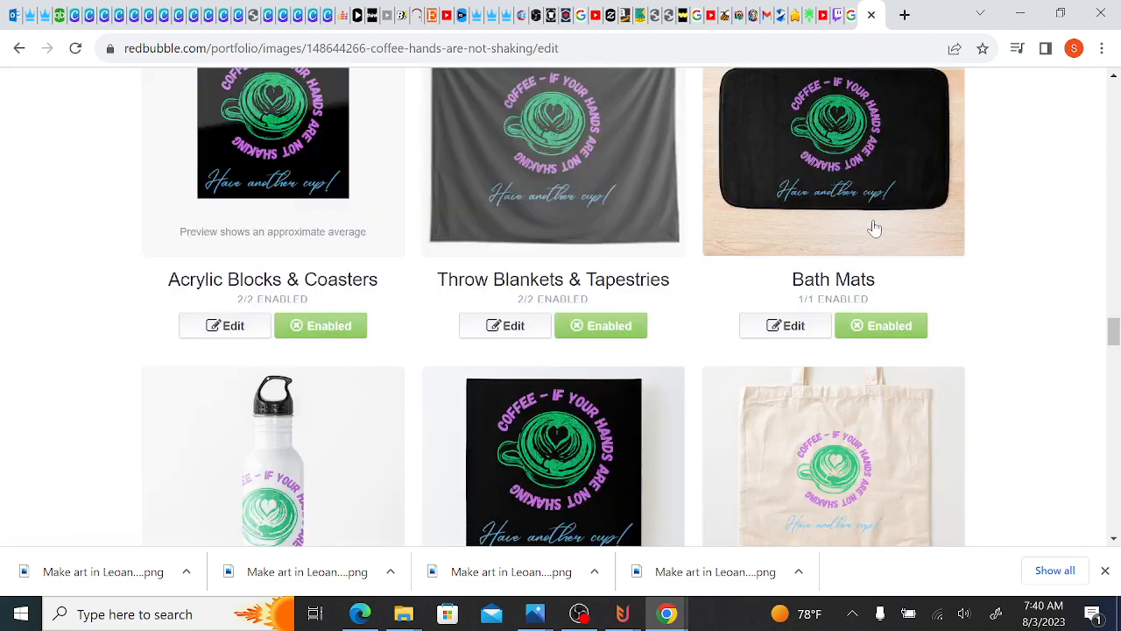
- Open the Phone Cases & Skins design, scale its artwork to 27%, and move it down within the print area
left_click_drag(1114, 326, 1113, 203)
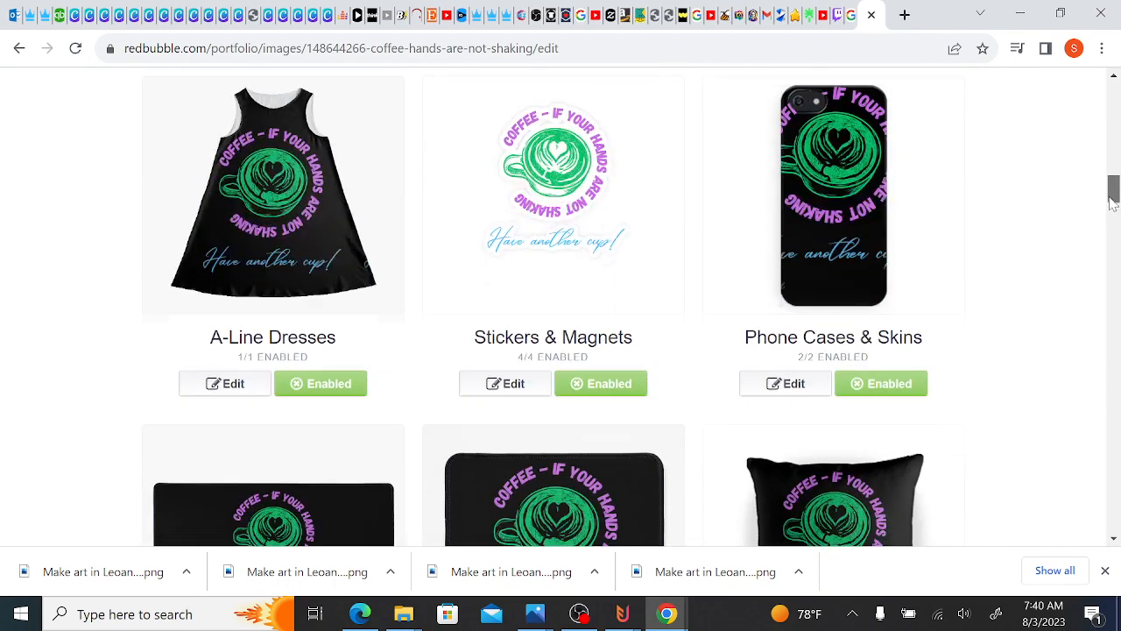
left_click(787, 385)
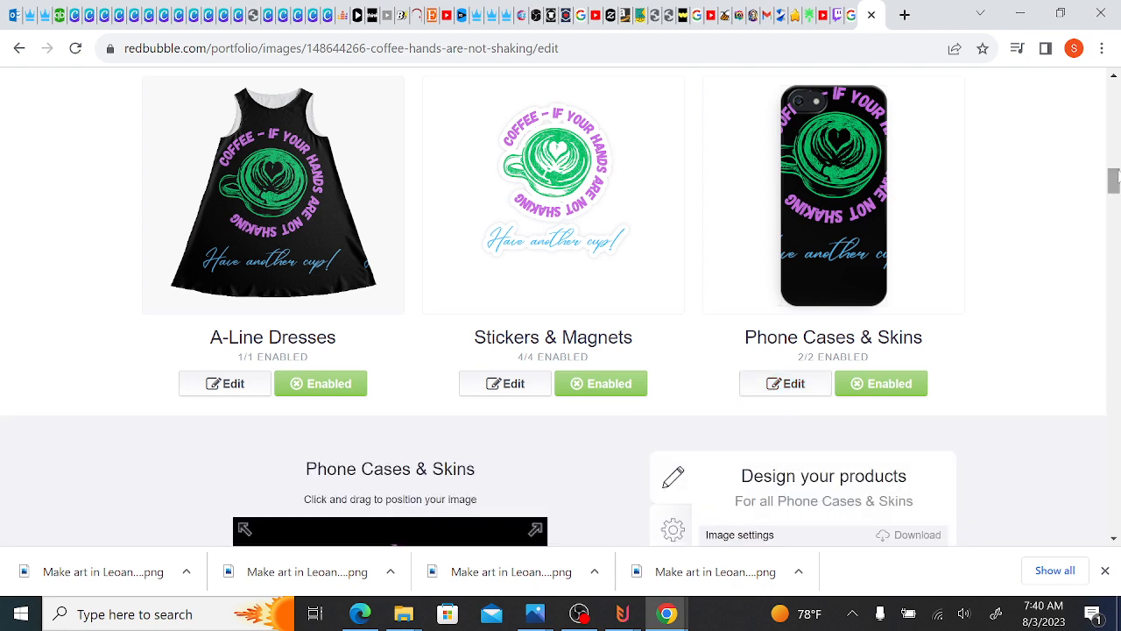
left_click_drag(1113, 179, 1113, 208)
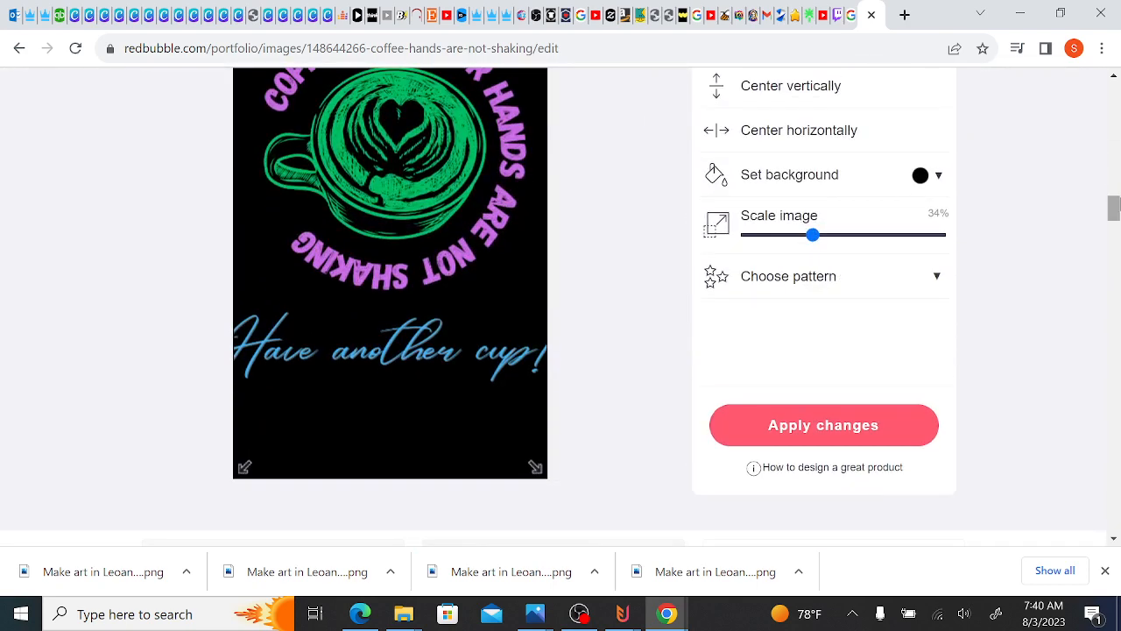
left_click(815, 287)
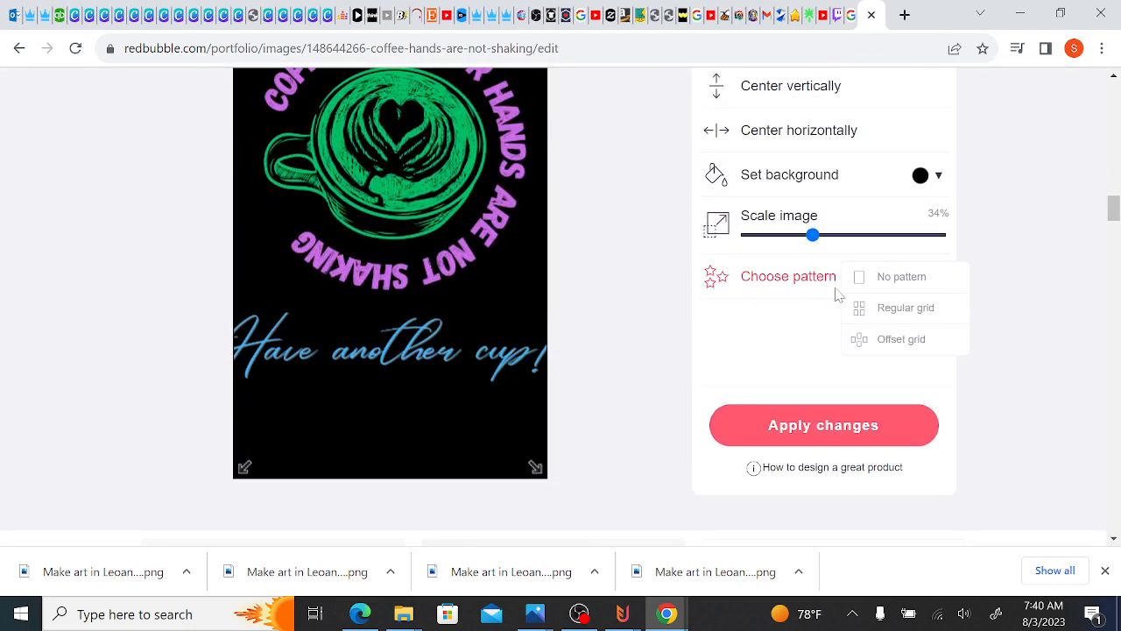
left_click(800, 236)
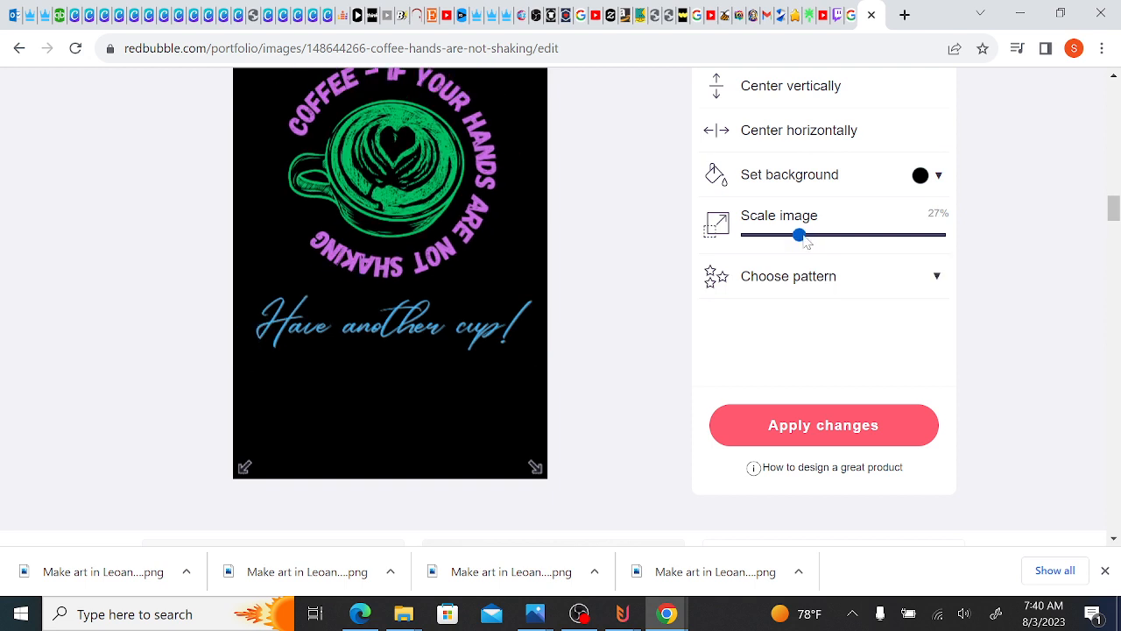
left_click_drag(520, 240, 500, 299)
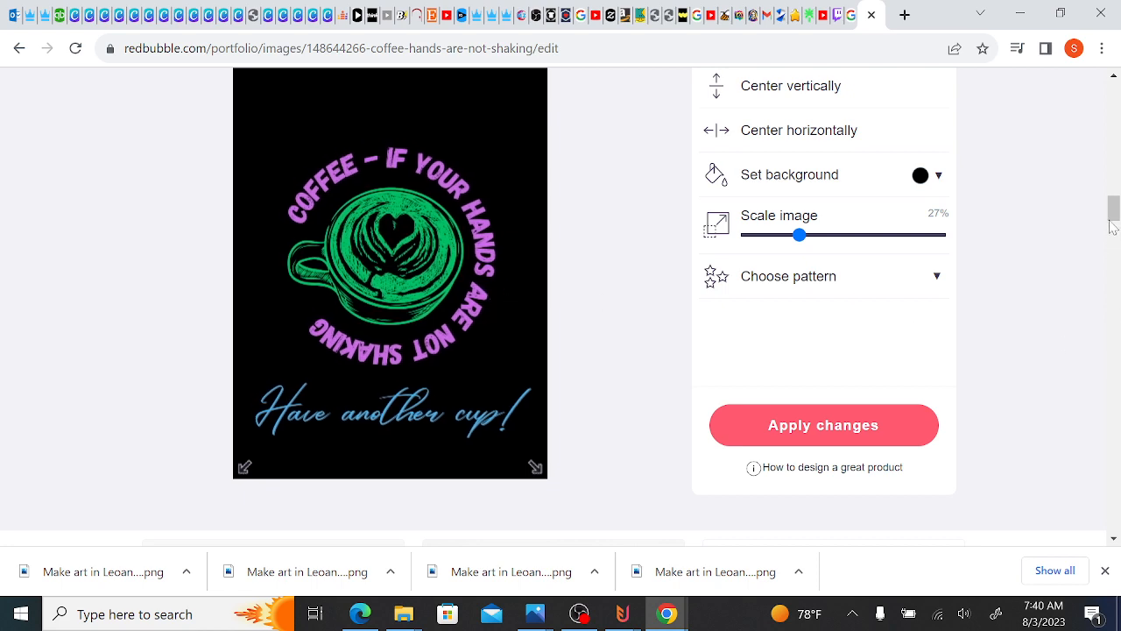
left_click_drag(1111, 226, 1107, 193)
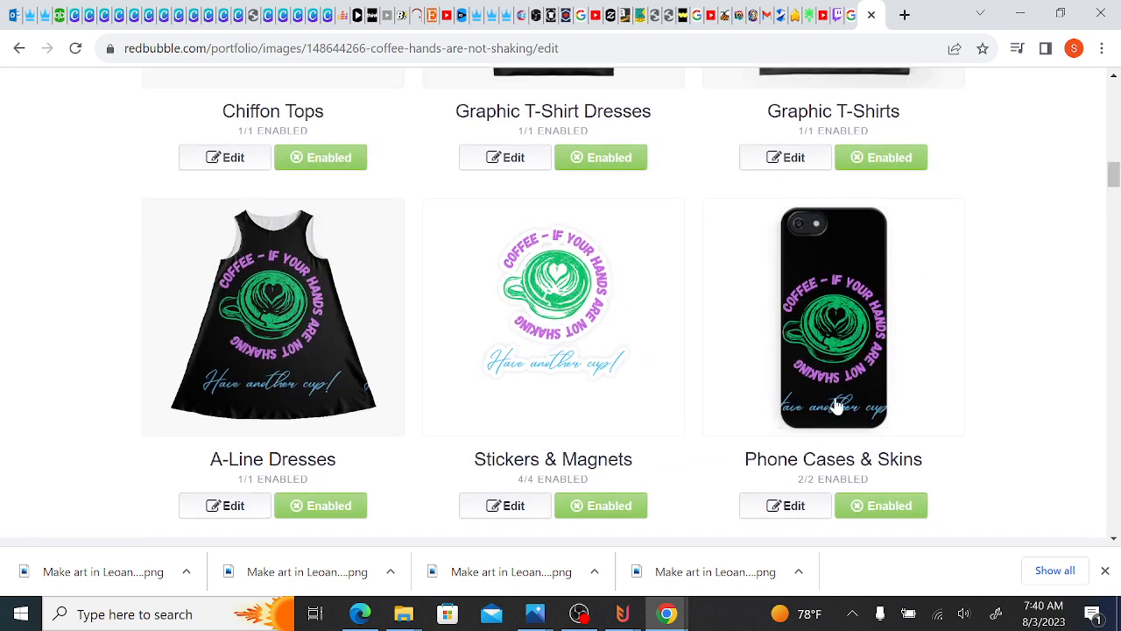
- Reduce the phone case artwork scale to 22% and shift it slightly to the right
left_click_drag(1115, 186, 1114, 222)
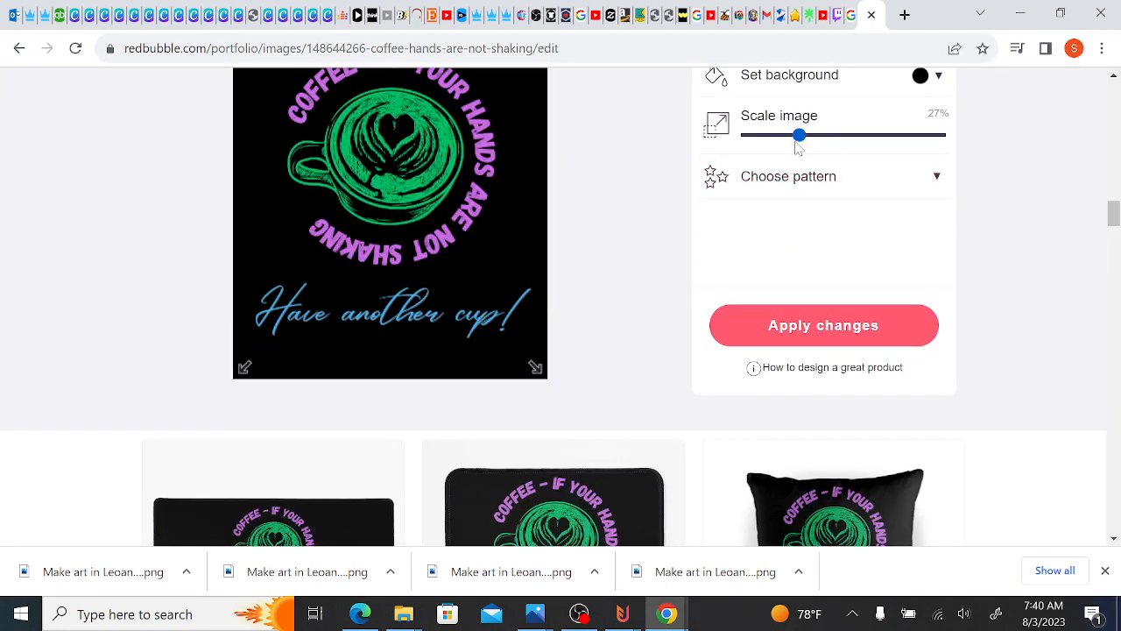
left_click_drag(798, 136, 791, 136)
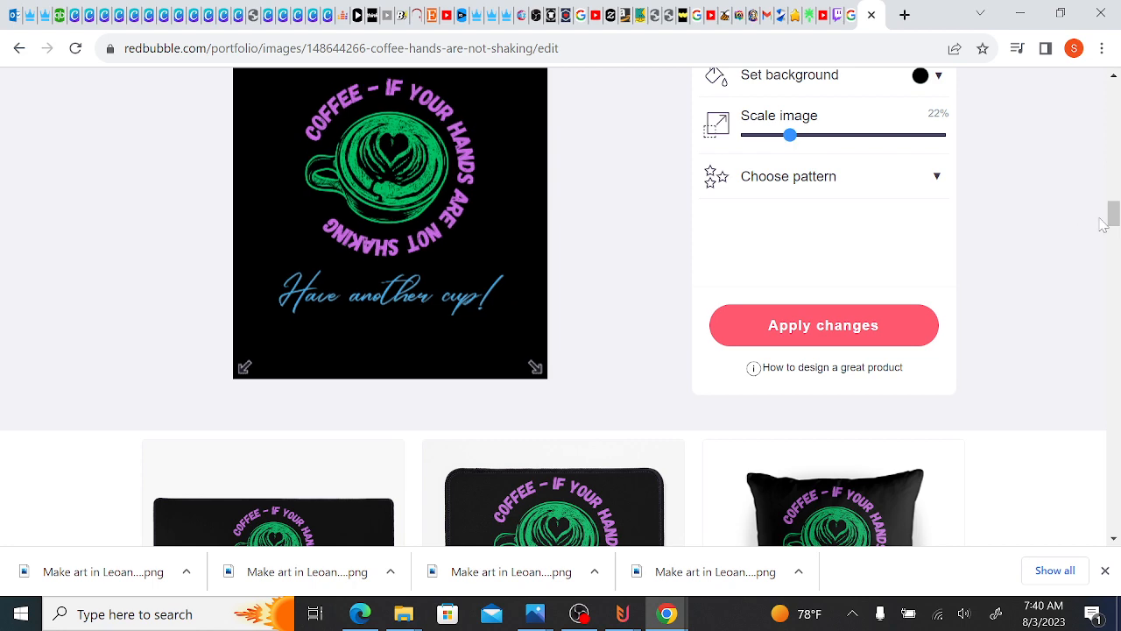
left_click_drag(1114, 214, 1114, 181)
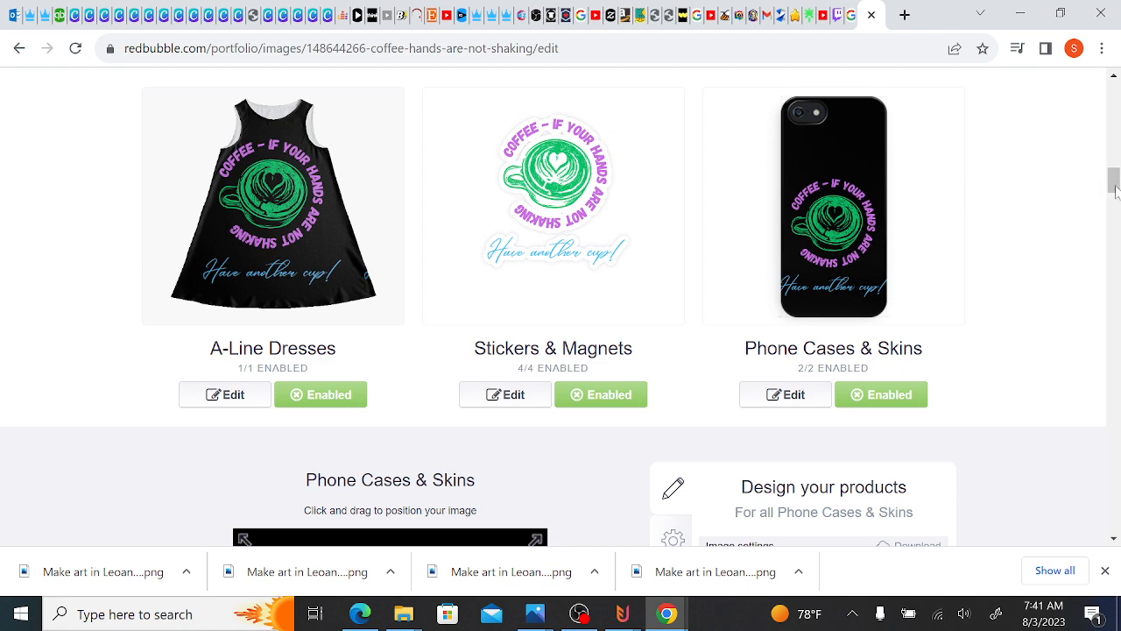
left_click_drag(1114, 181, 1117, 214)
left_click_drag(501, 295, 532, 294)
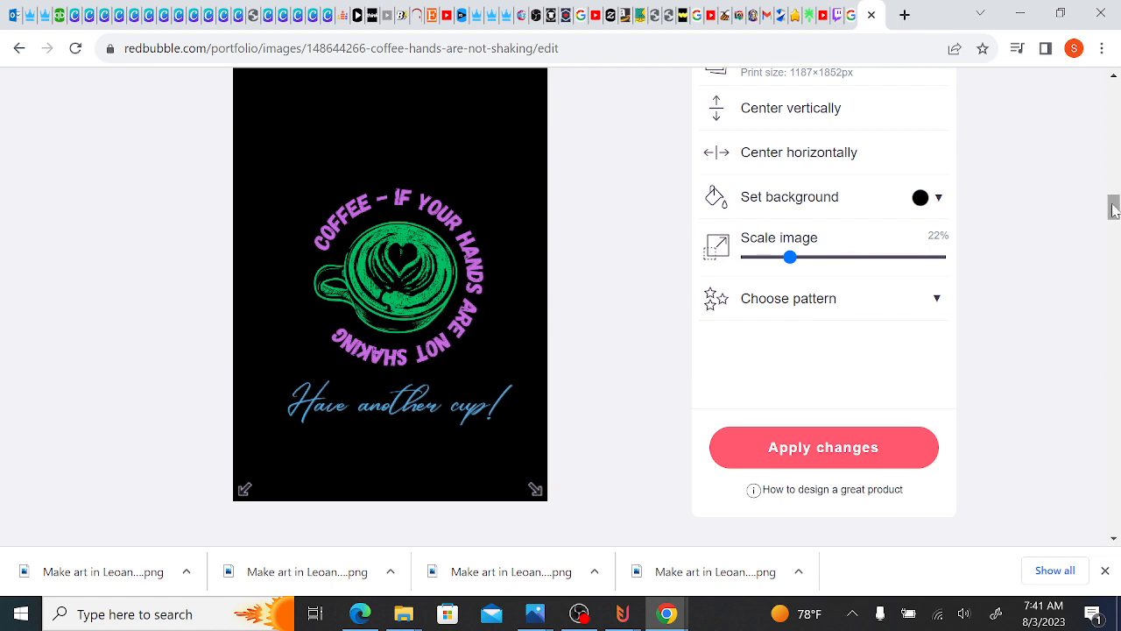
- Check the Phone Cases & Skins preview and apply the changes
left_click_drag(1113, 208, 1111, 191)
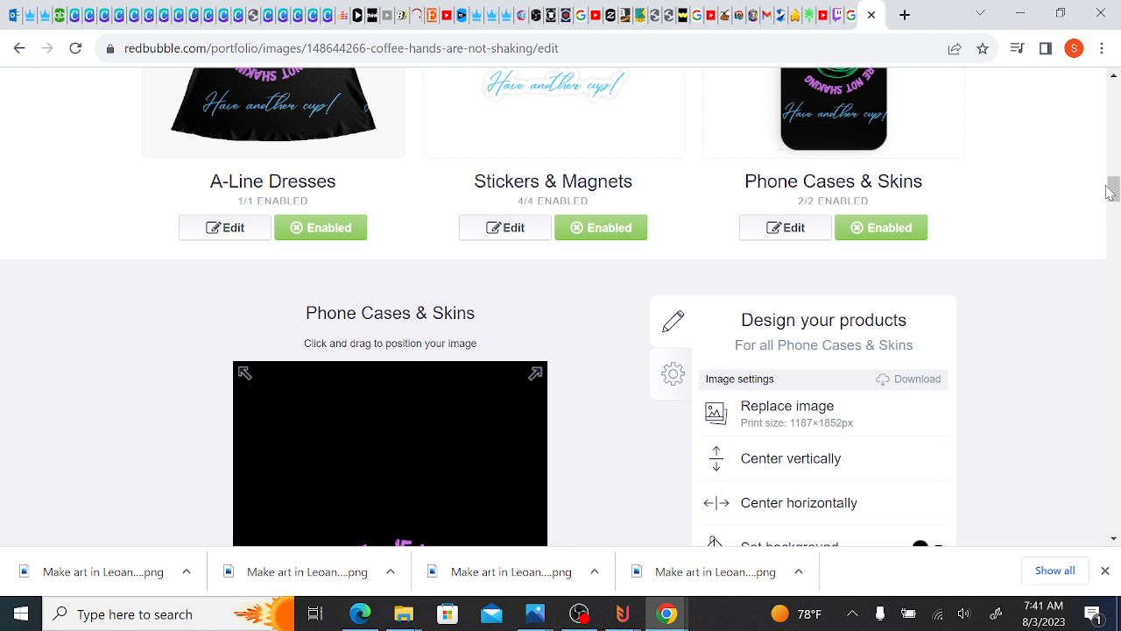
mouse_move(1111, 192)
left_mouse_down()
mouse_move(1113, 119)
mouse_move(1113, 208)
left_mouse_up()
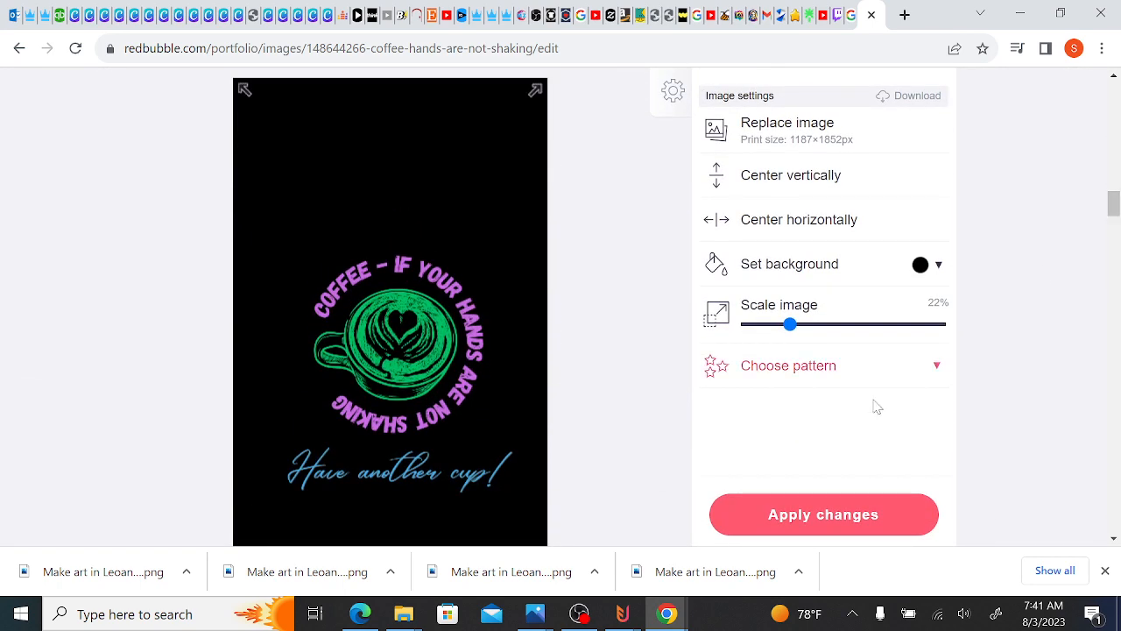
left_click(823, 516)
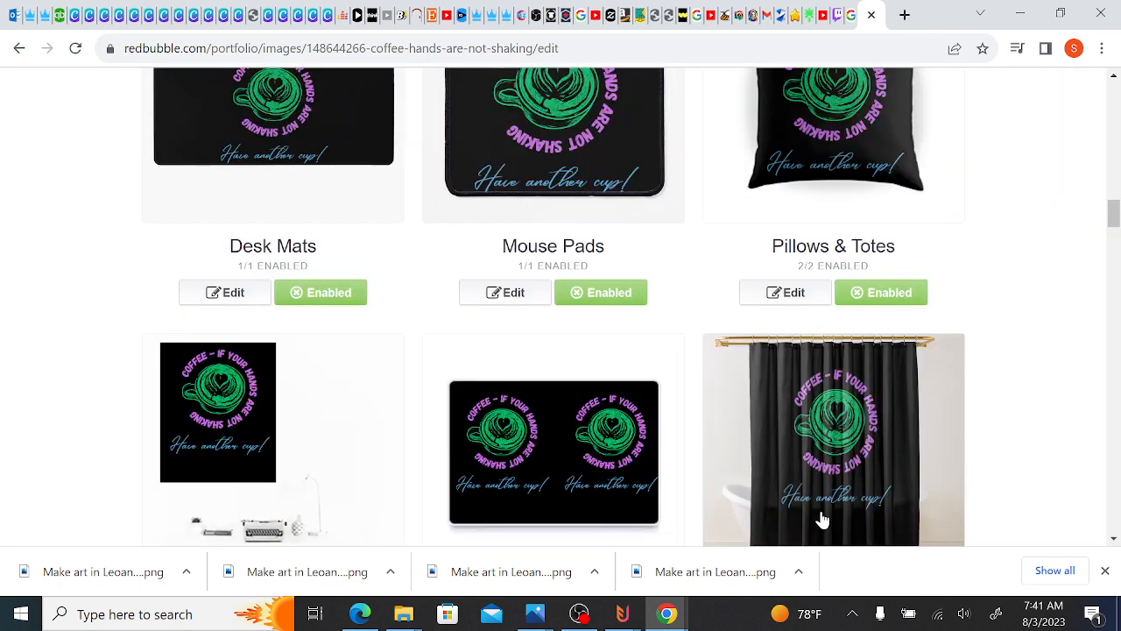
- Replace Photography with Design & Illustration in the work's media selection, alongside Digital Art
left_click_drag(1114, 213, 1114, 477)
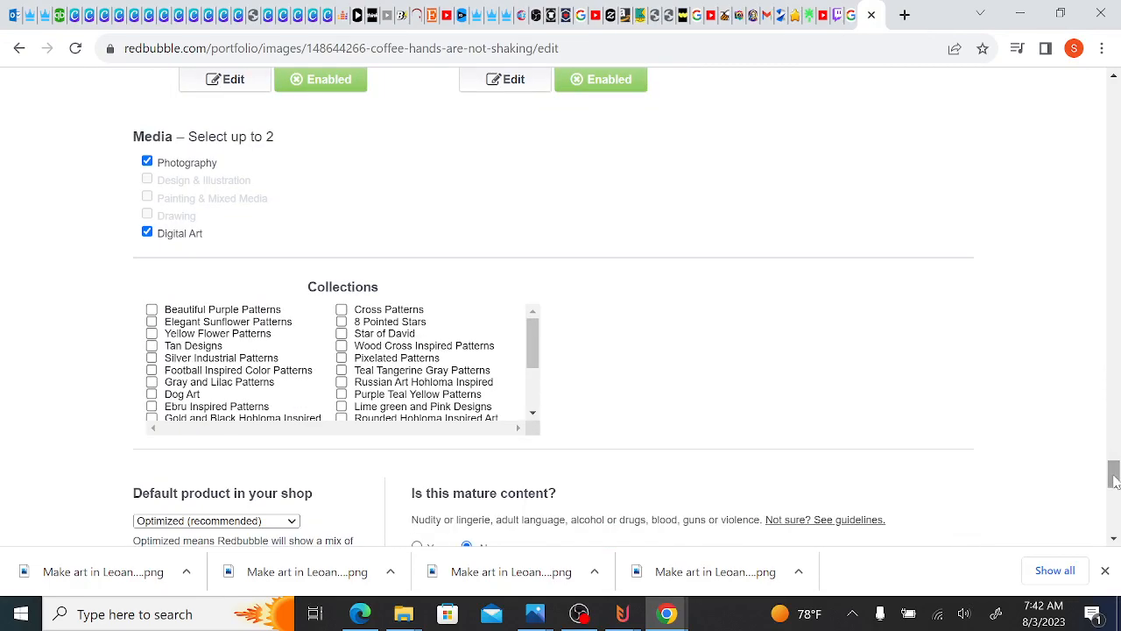
left_click(147, 163)
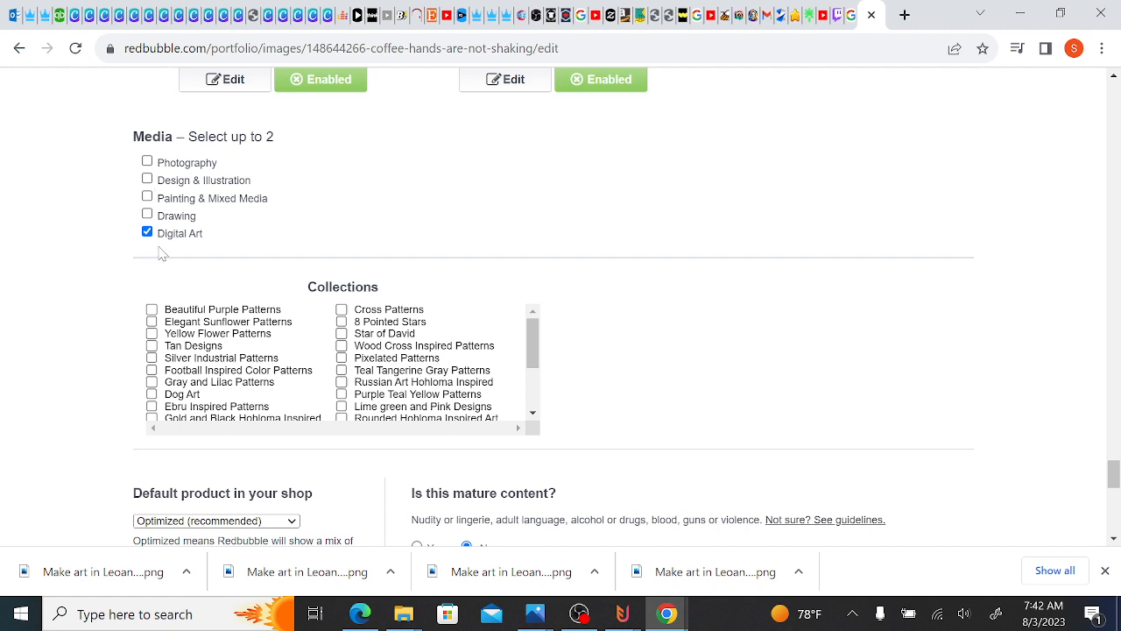
left_click(148, 179)
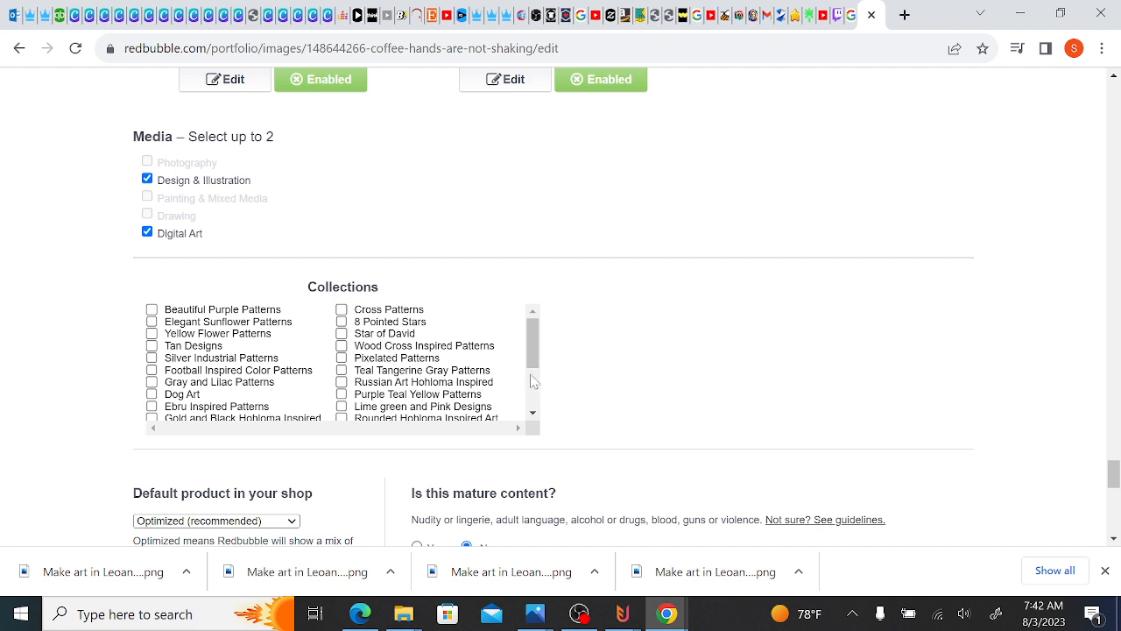
- Clear the Elegant Silver Filigree Patterns collection and agree to the Redbubble User Agreement and rights confirmation
scroll(537, 394, "down", 1)
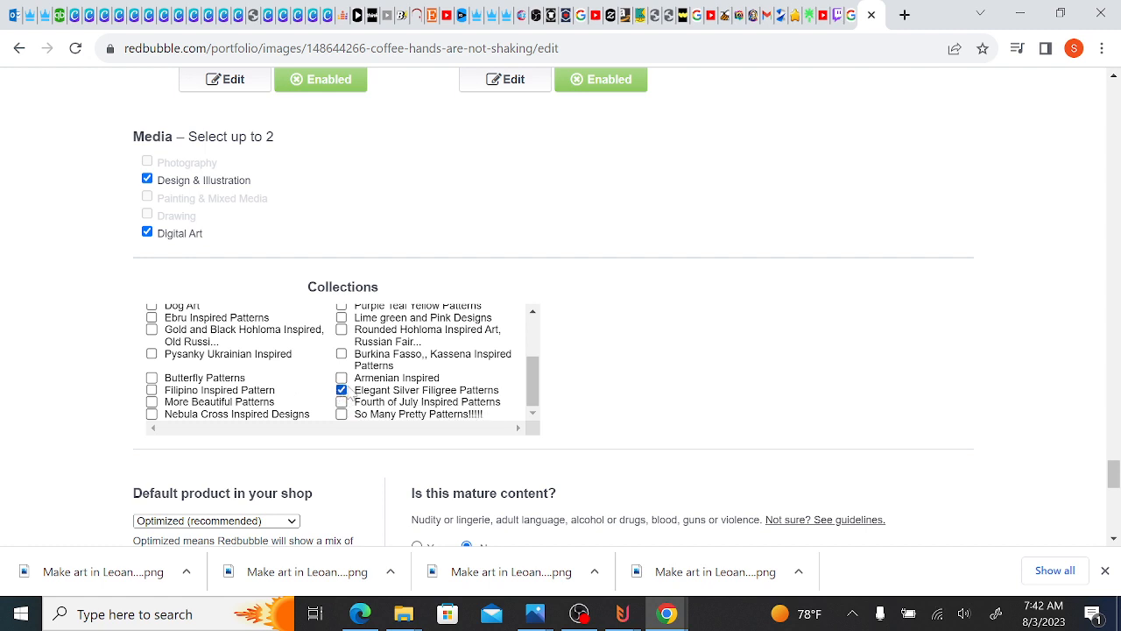
left_click(341, 390)
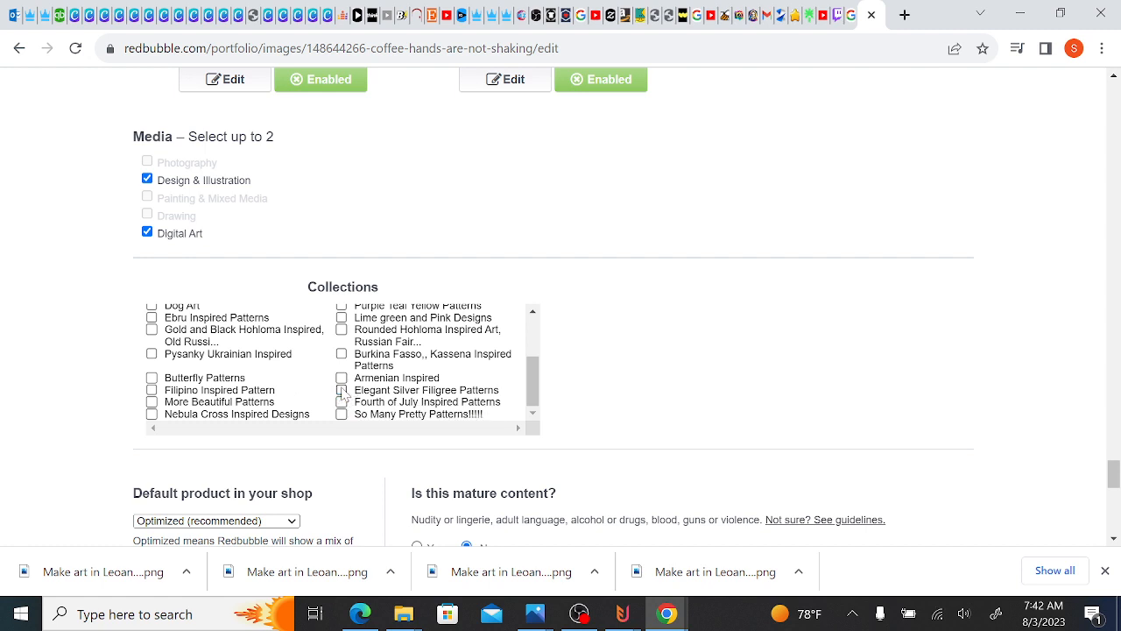
left_click(531, 333)
left_click_drag(530, 333, 535, 429)
left_click_drag(1113, 474, 1114, 501)
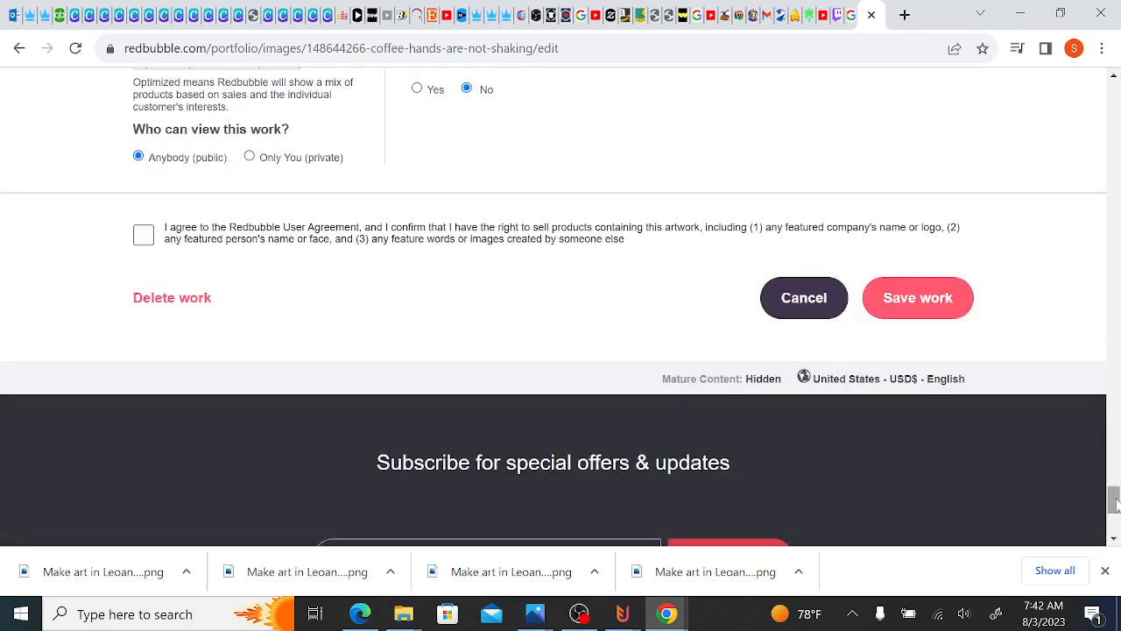
left_click(142, 244)
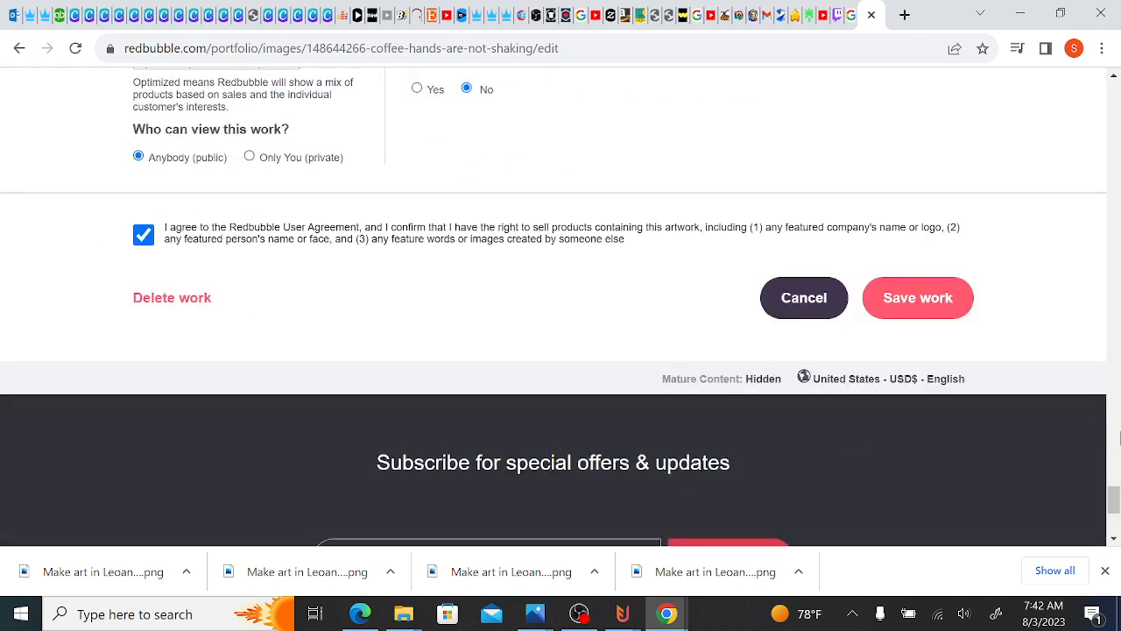
- Rewrite the beginning of the English title so it reads "Coffee - If Your Hands Are Not Shaking"
left_click_drag(1115, 501, 1114, 114)
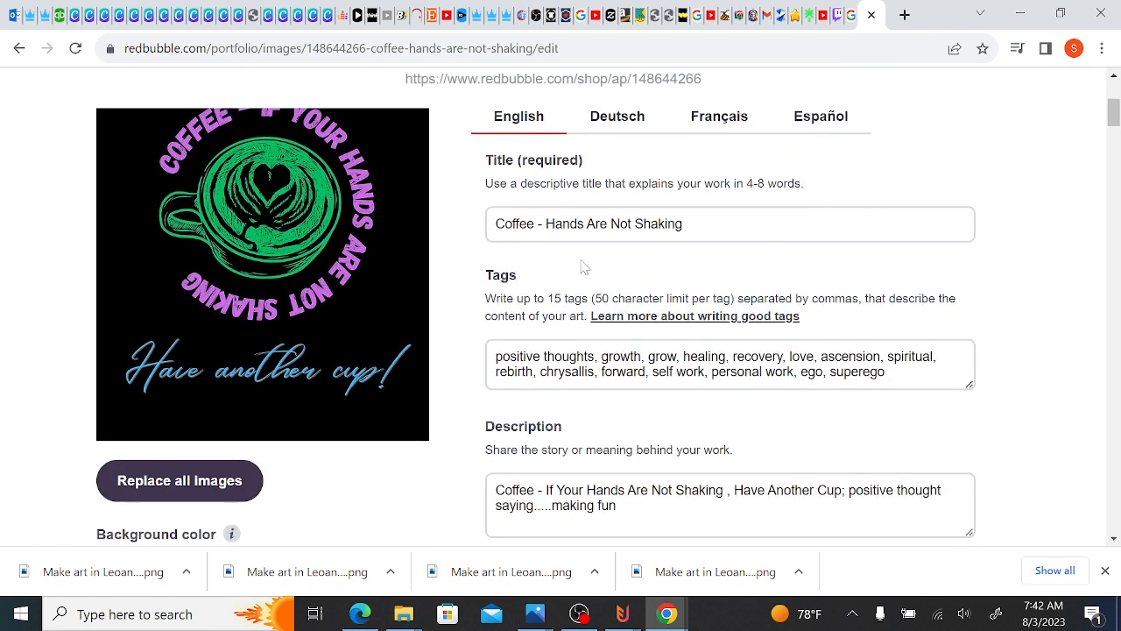
left_click_drag(543, 223, 441, 222)
key("BackSpace")
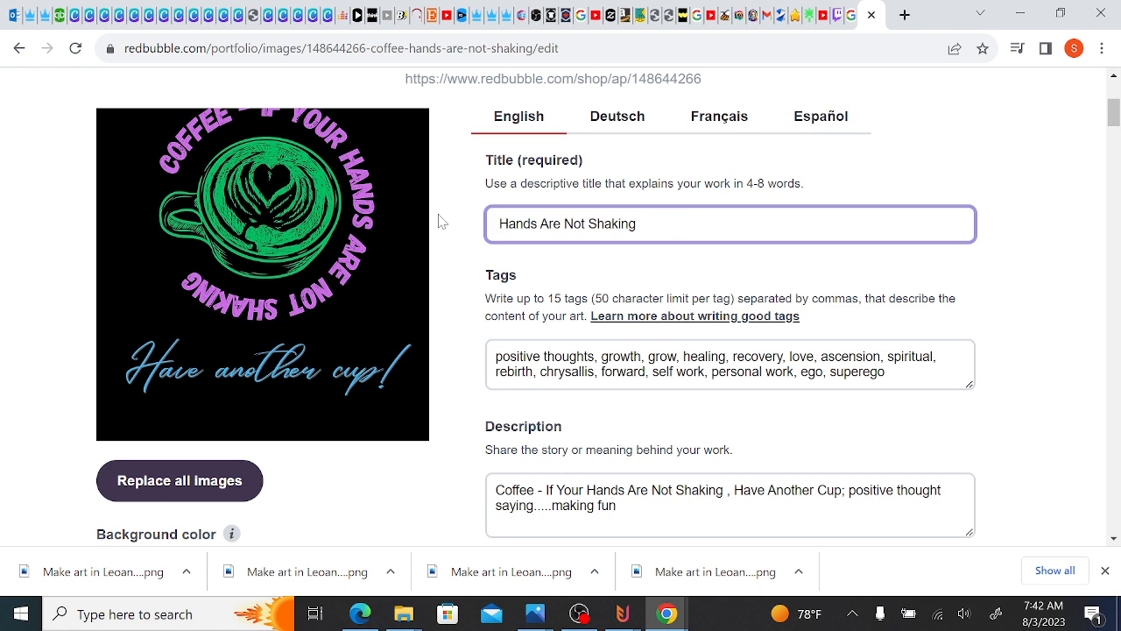
type("Coffe ")
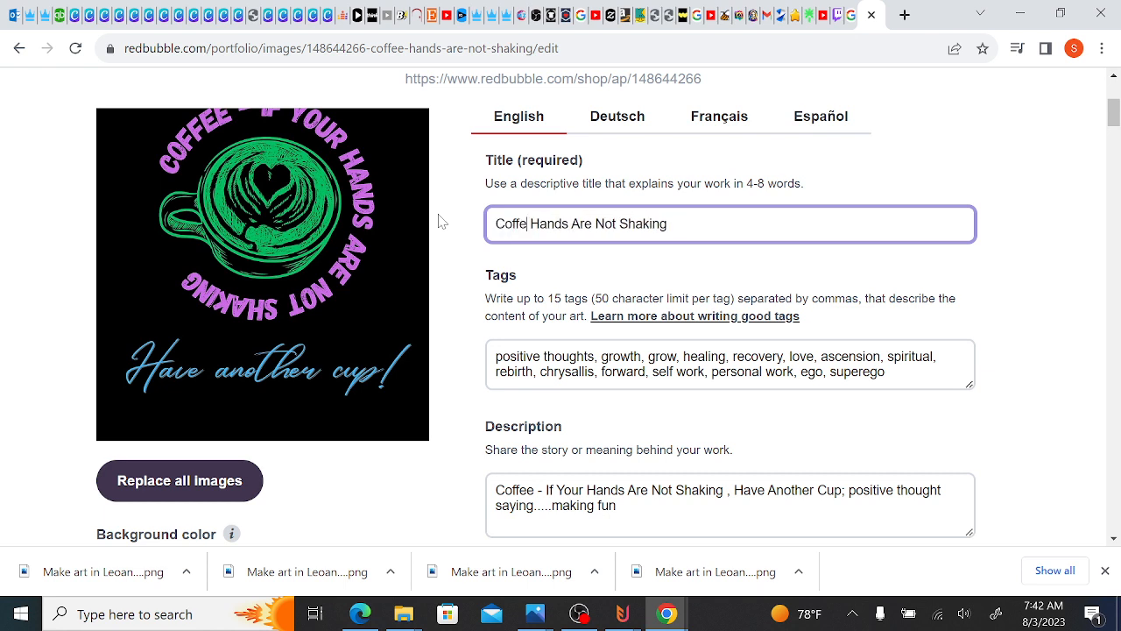
type("e ")
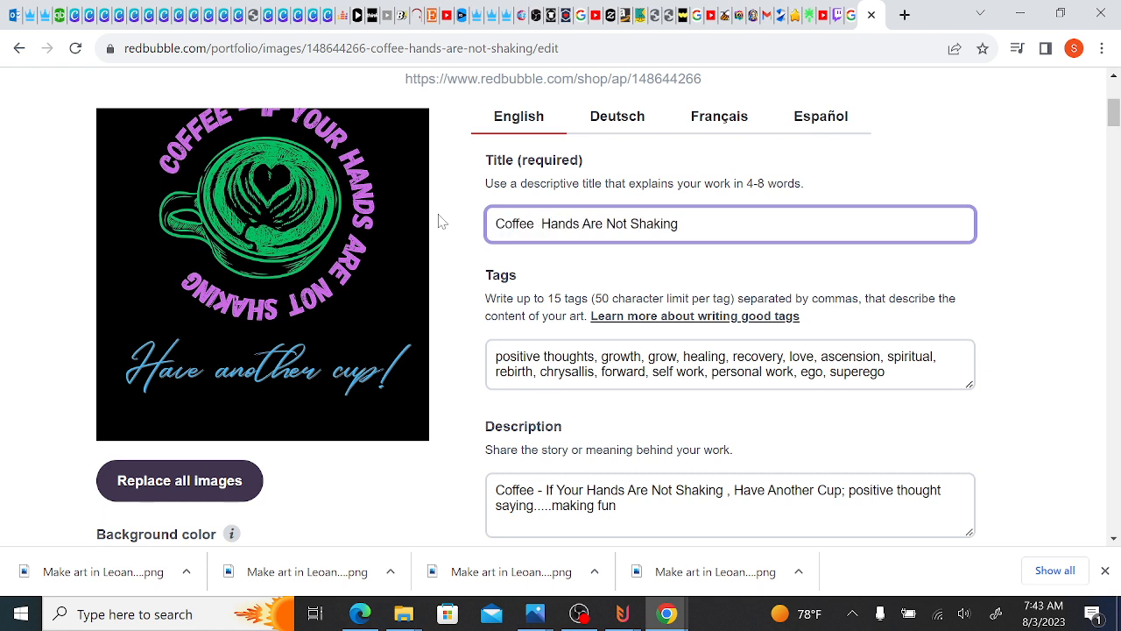
type("- ")
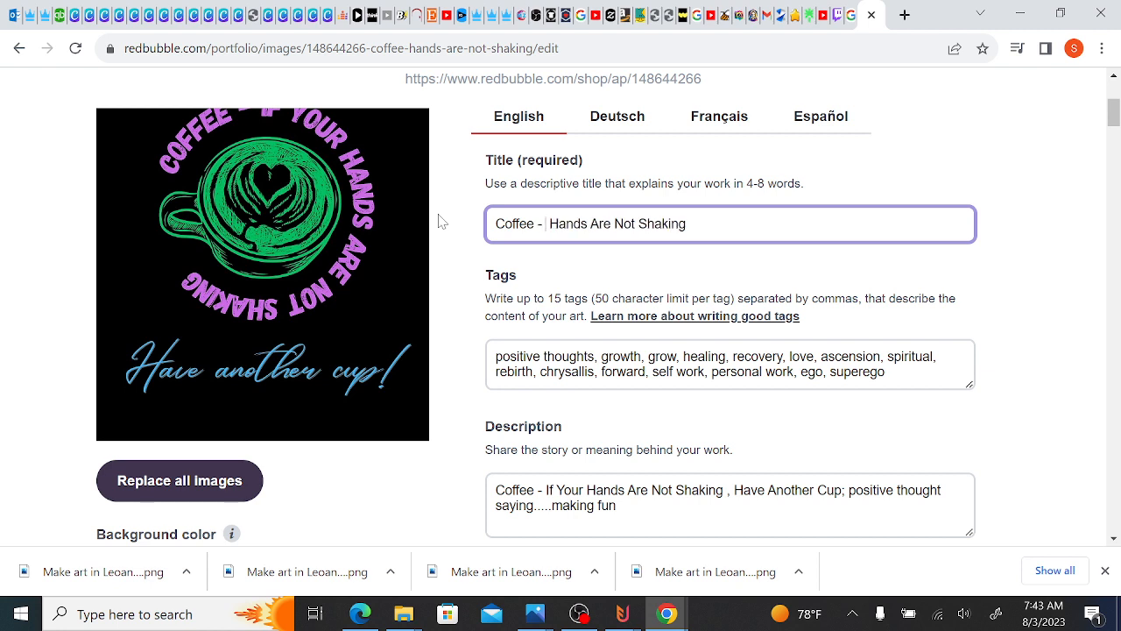
type("If Your")
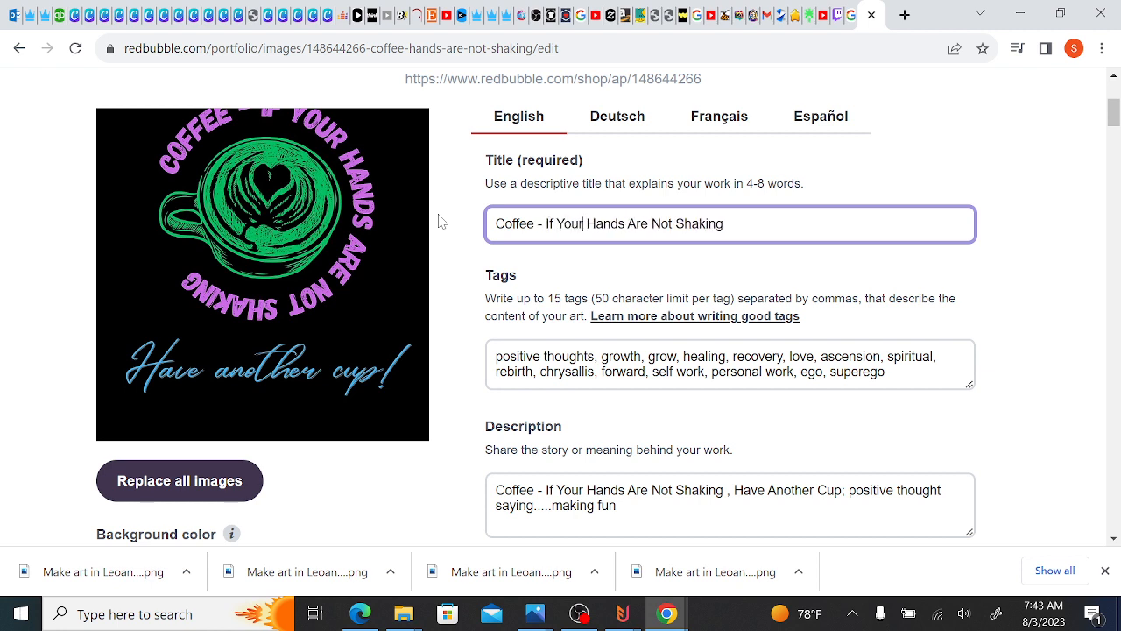
- Add "You Need Another Cup" to the end of the English title
key("End")
type("You Need AN")
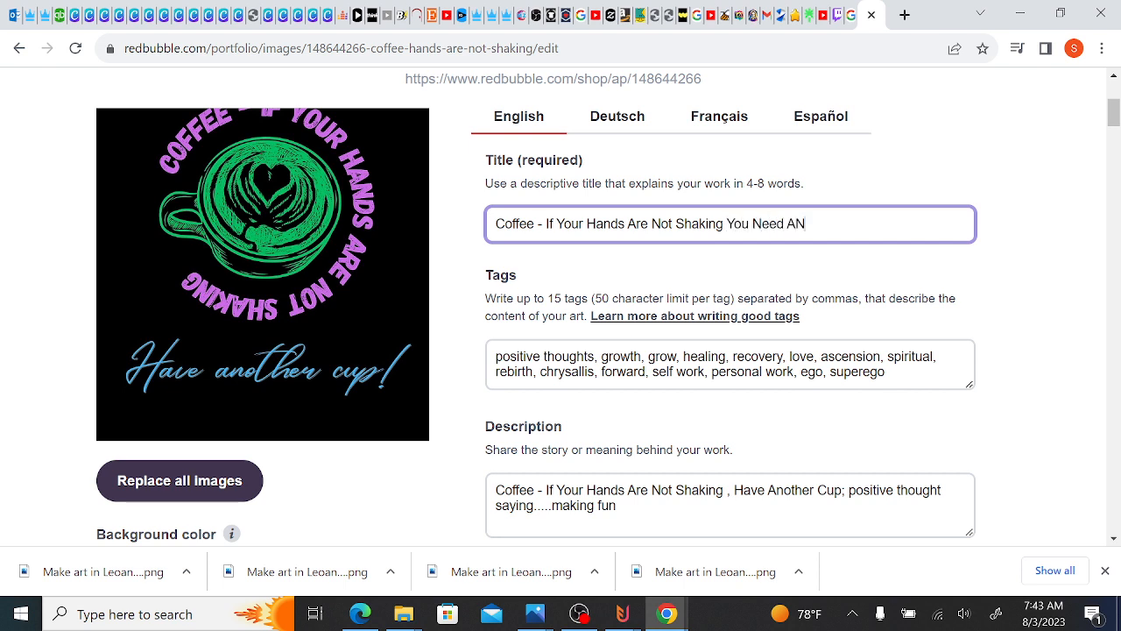
type("other")
key("BackSpace")
key("BackSpace")
key("BackSpace")
key("BackSpace")
type("nother Cup")
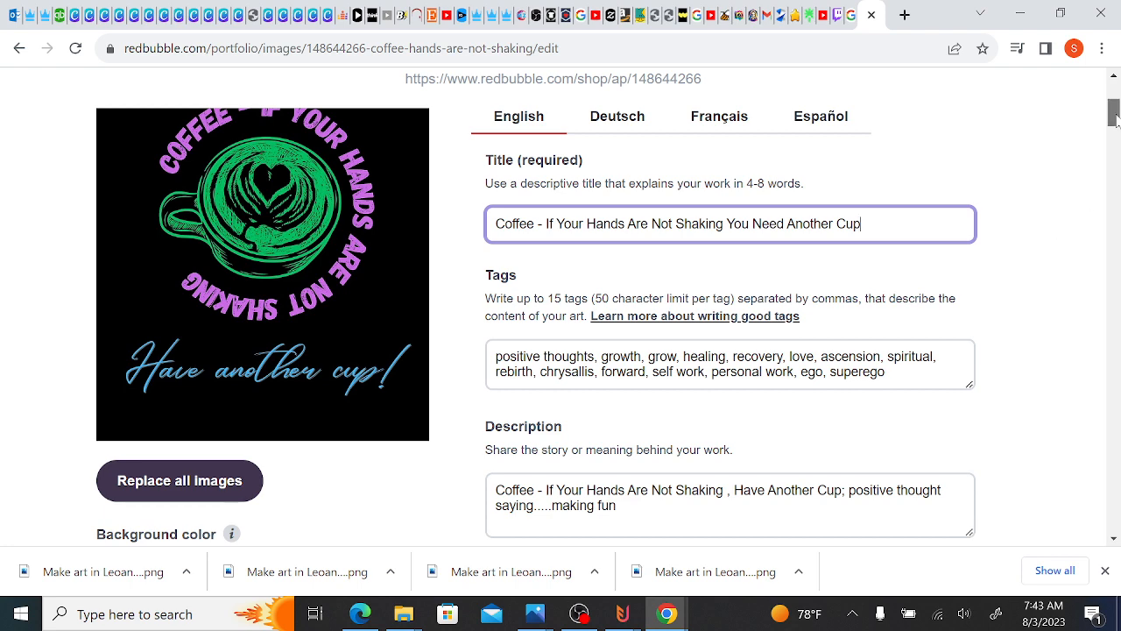
- Save the edited coffee design work
left_click_drag(1115, 114, 1114, 500)
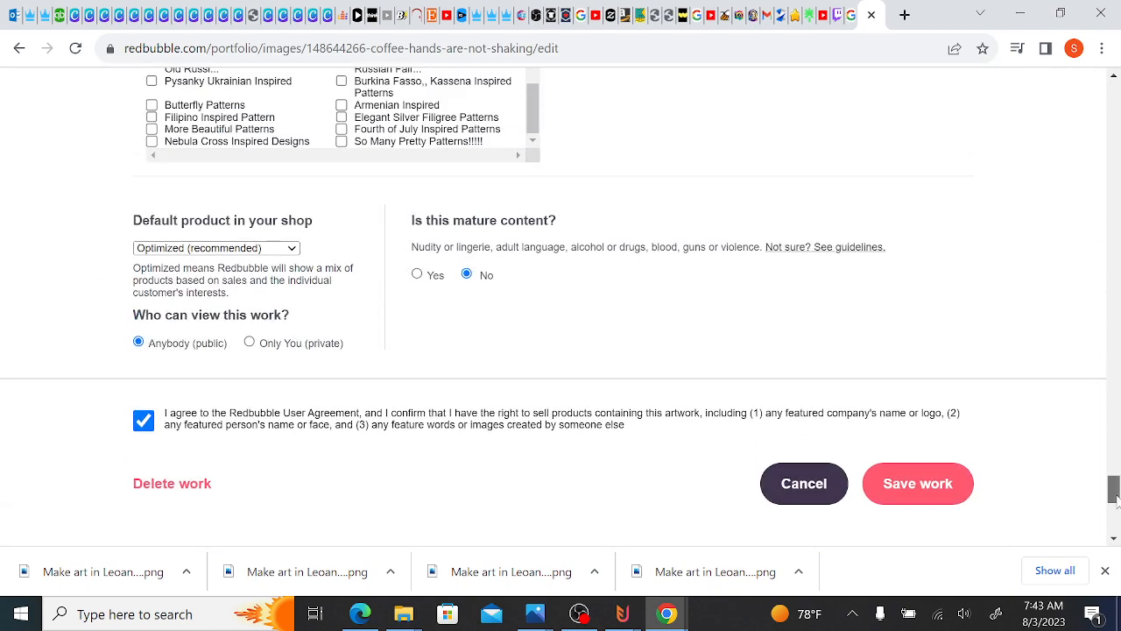
mouse_move(1114, 498)
left_mouse_down()
mouse_move(1071, 71)
mouse_move(1108, 213)
mouse_move(1114, 521)
mouse_move(1114, 500)
left_mouse_up()
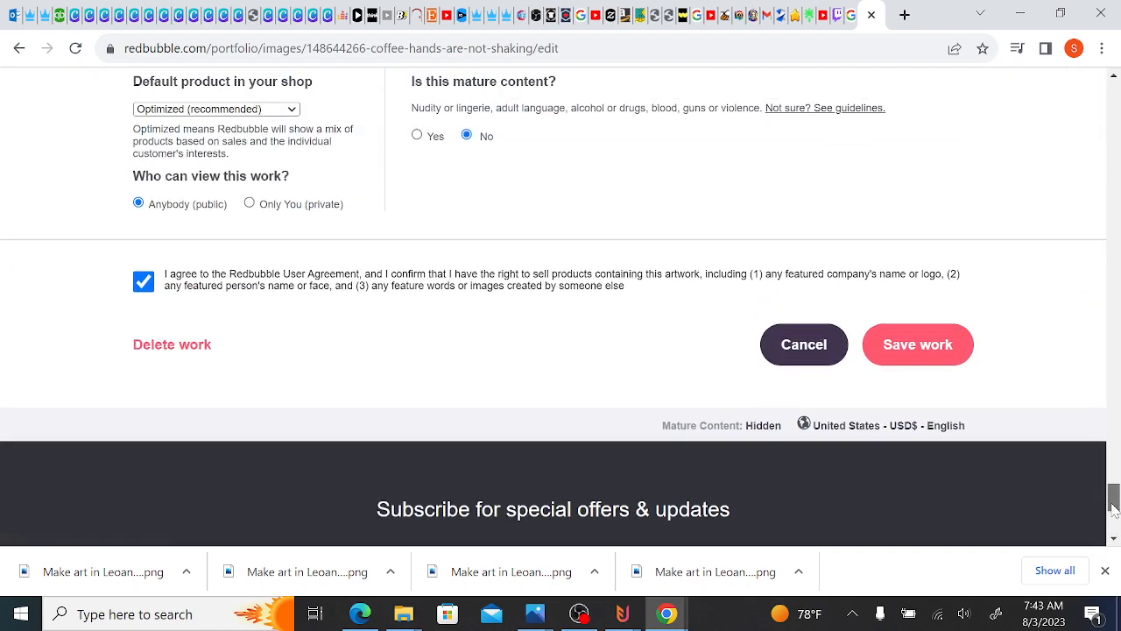
left_click(934, 348)
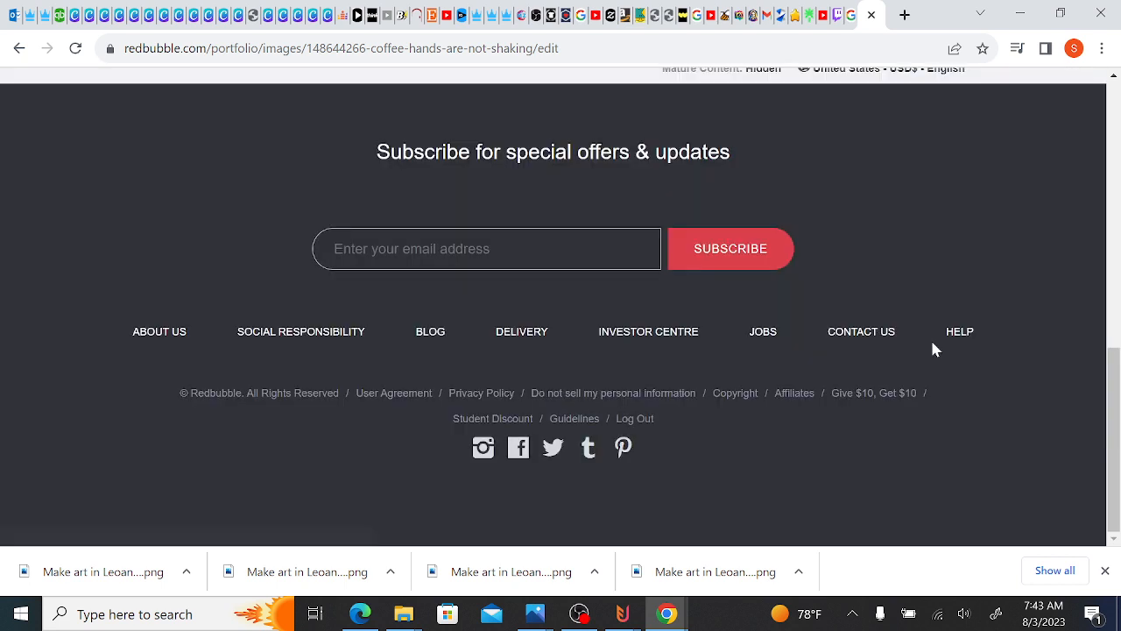